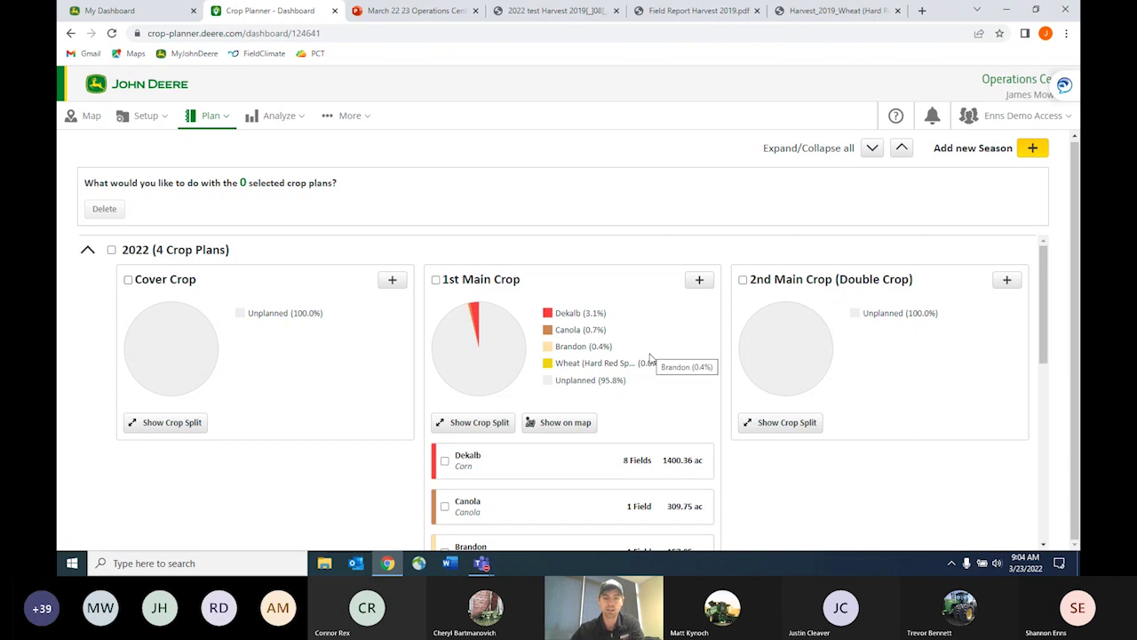
# - Examine the 2022 crop plans with their fields and acres, and the crop split of the 2020 season
pyautogui.scroll(-1, 650, 359)
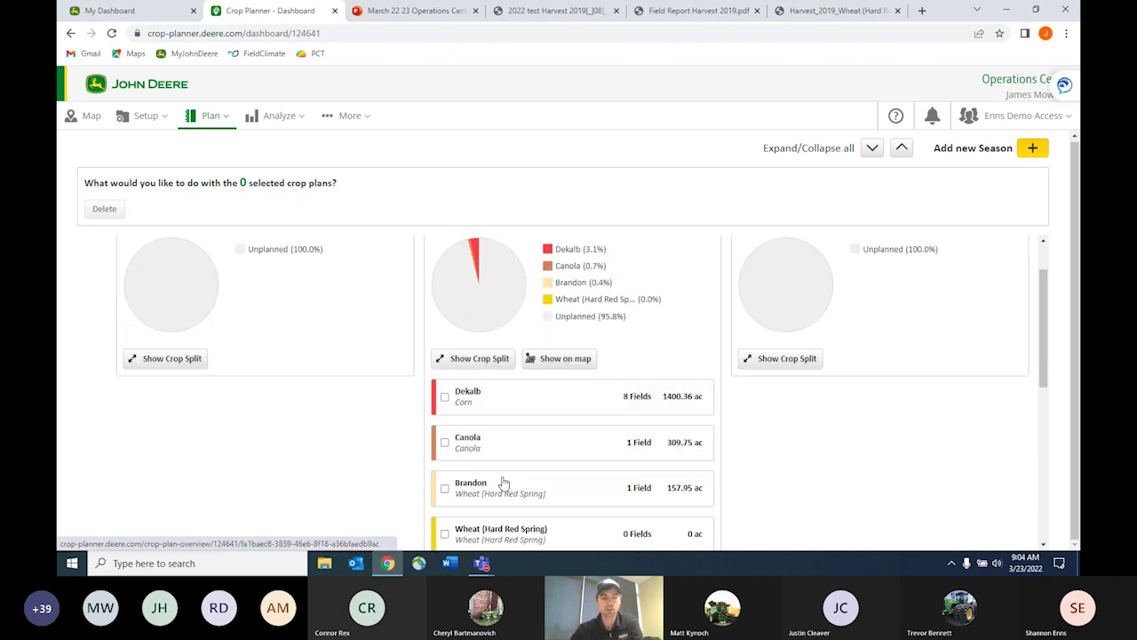
pyautogui.scroll(-1, 524, 507)
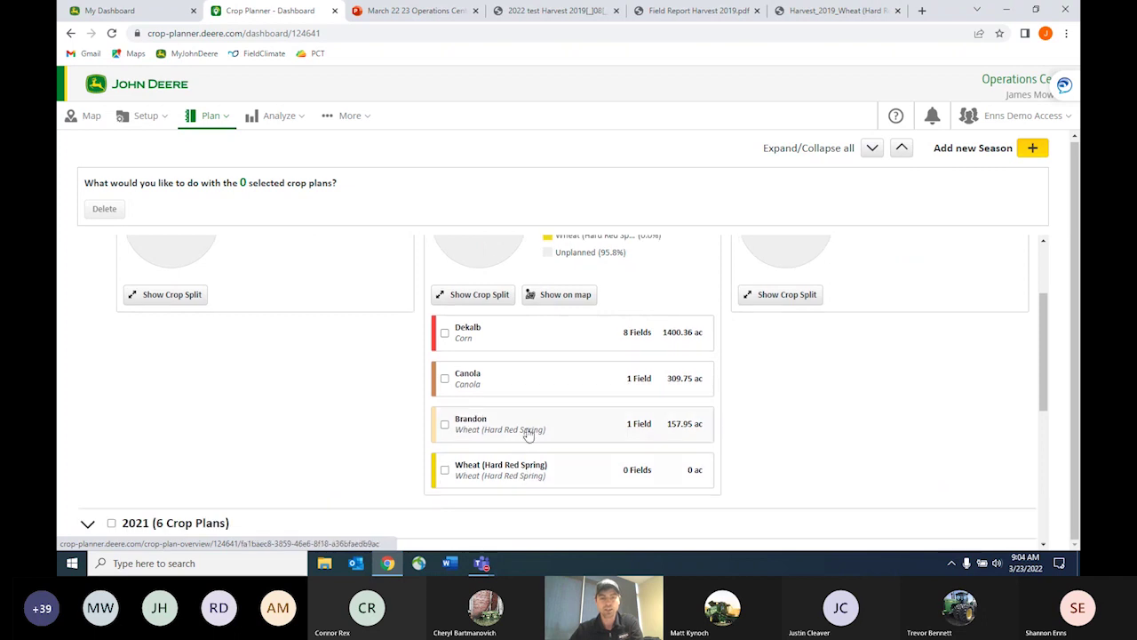
pyautogui.scroll(-1, 528, 431)
pyautogui.scroll(2, 528, 425)
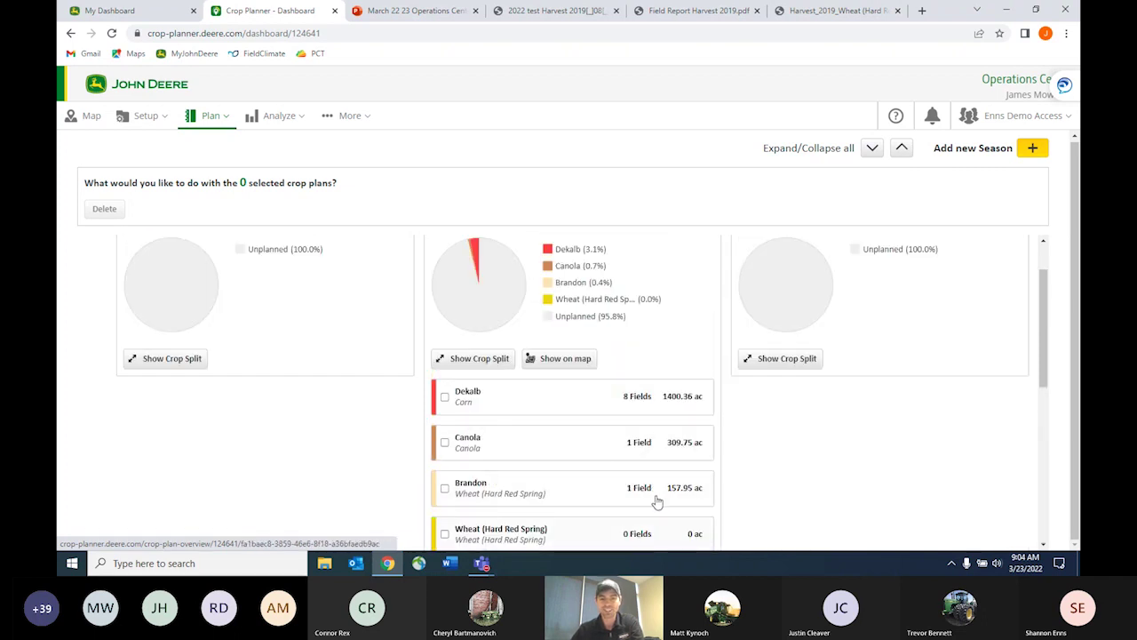
pyautogui.scroll(1, 552, 443)
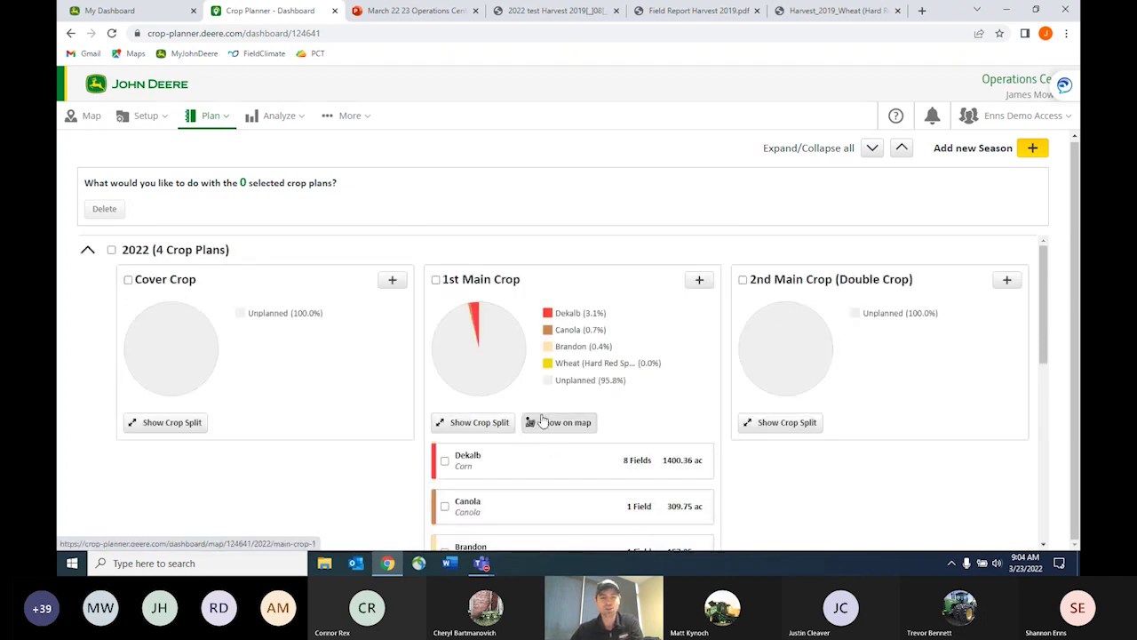
pyautogui.scroll(-1, 545, 425)
pyautogui.scroll(-2, 545, 426)
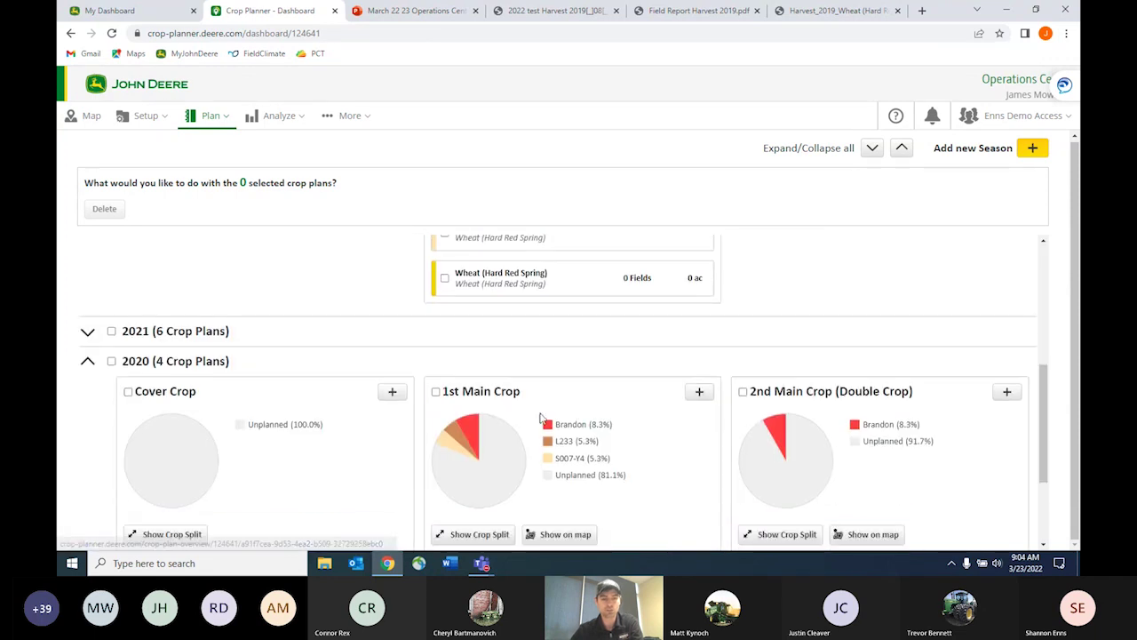
pyautogui.scroll(-1, 255, 396)
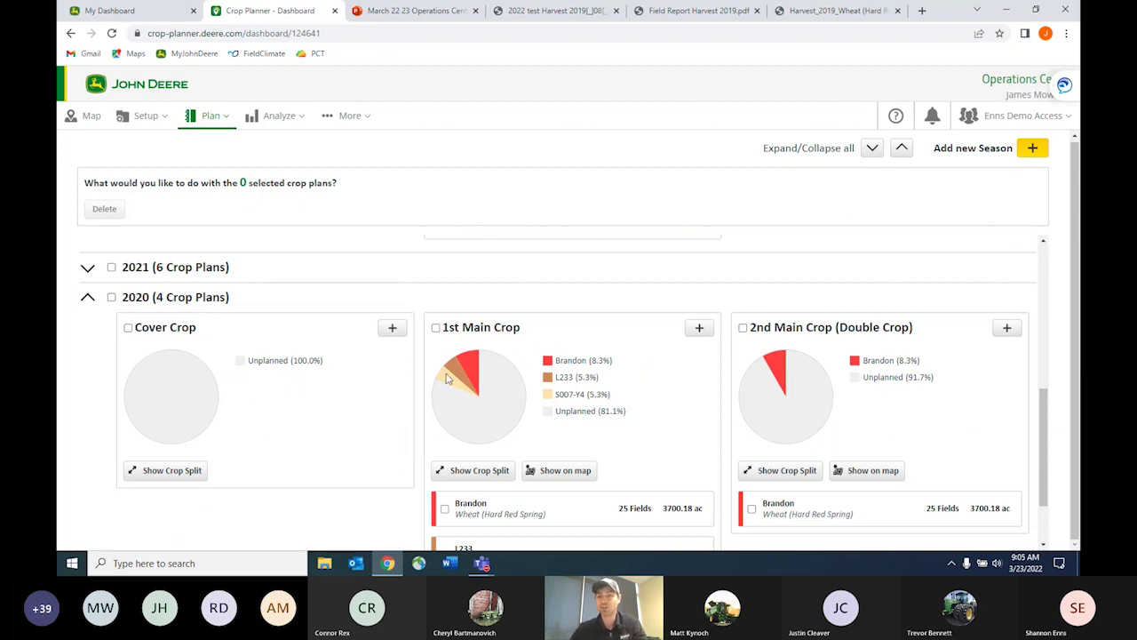
# - Expand the 2021 season to review its crop plans, collapse it again, and examine the 2020 crop plans
pyautogui.click(88, 270)
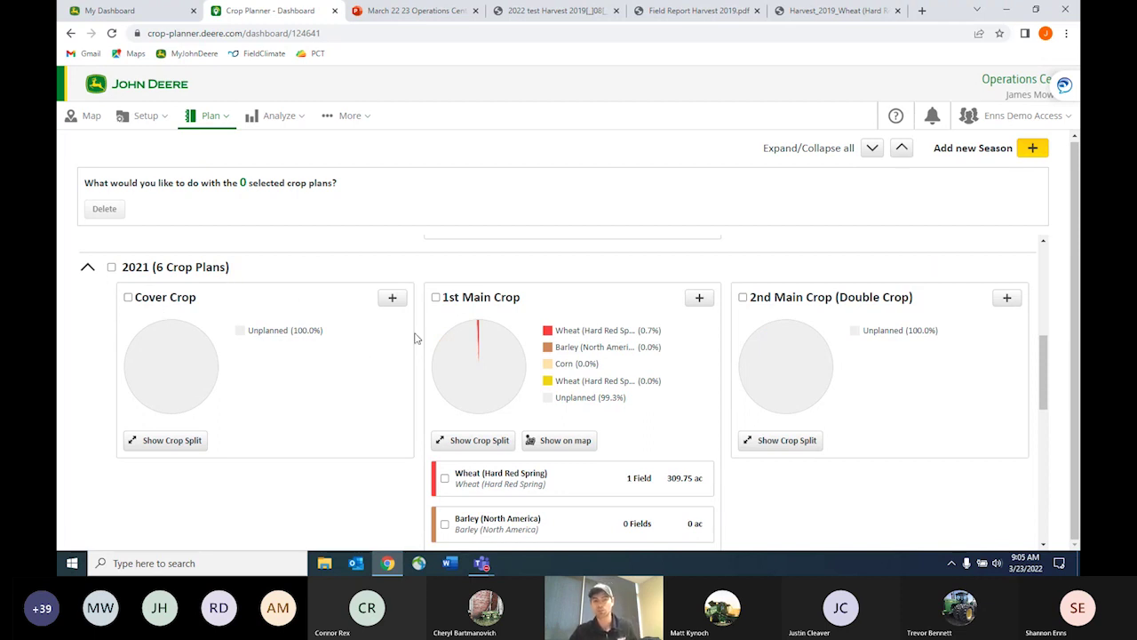
pyautogui.scroll(-1, 520, 326)
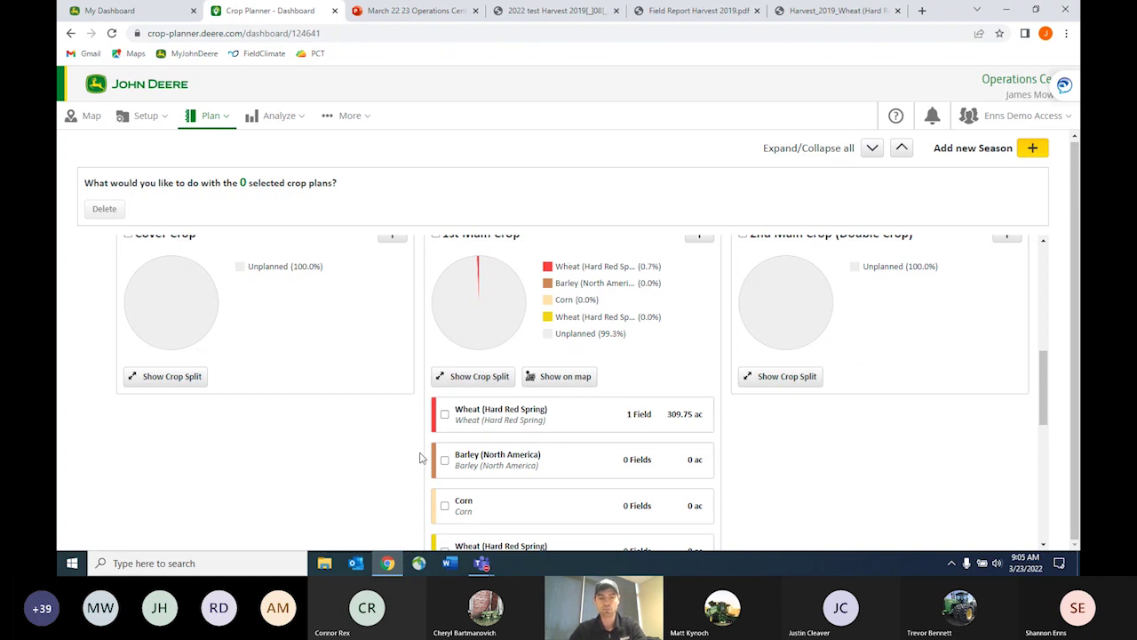
pyautogui.scroll(2, 420, 457)
pyautogui.click(87, 335)
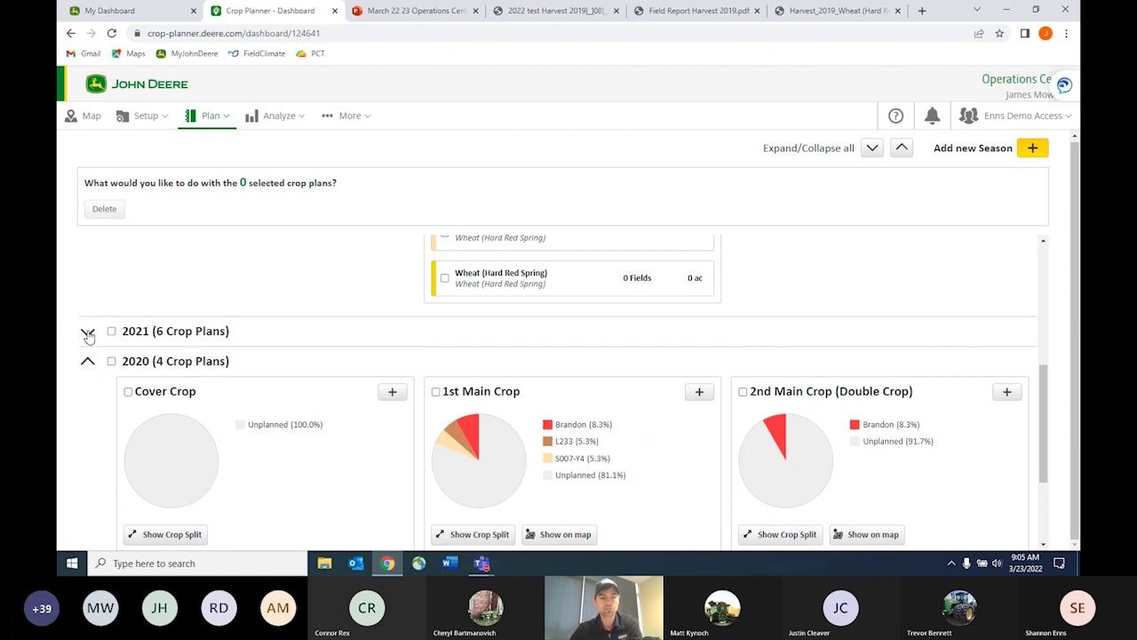
pyautogui.click(88, 334)
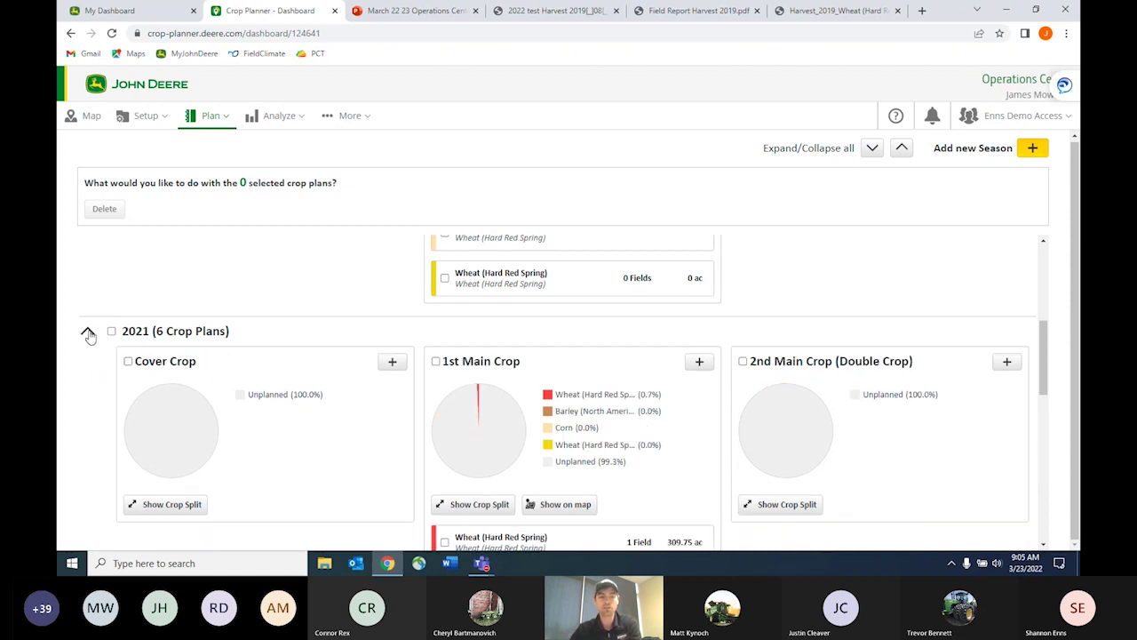
pyautogui.click(88, 334)
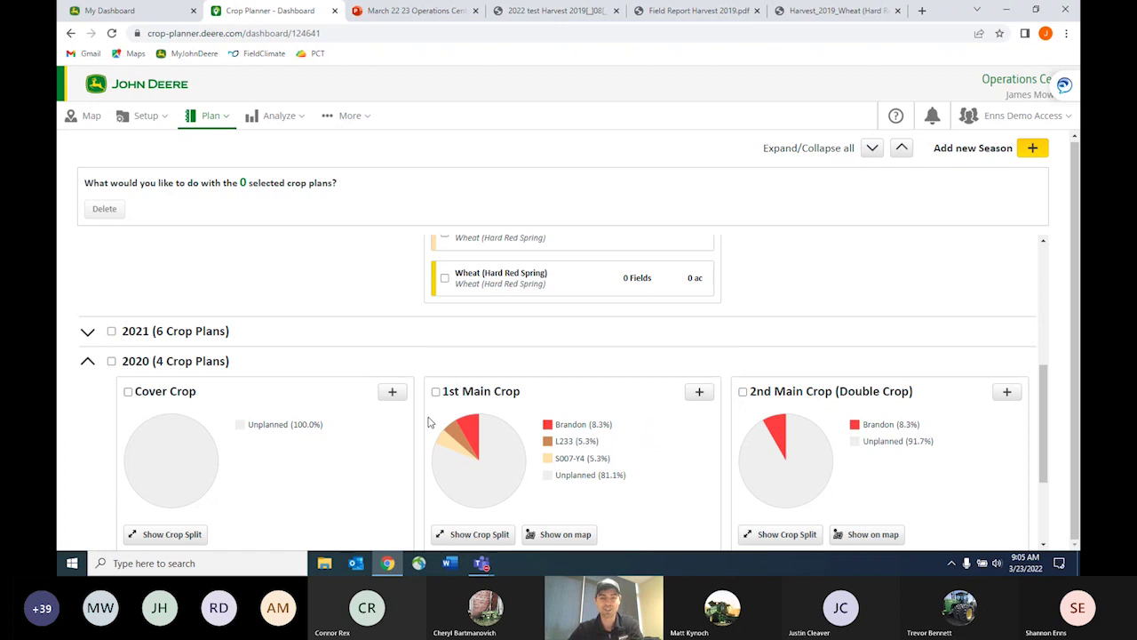
pyautogui.scroll(-3, 430, 427)
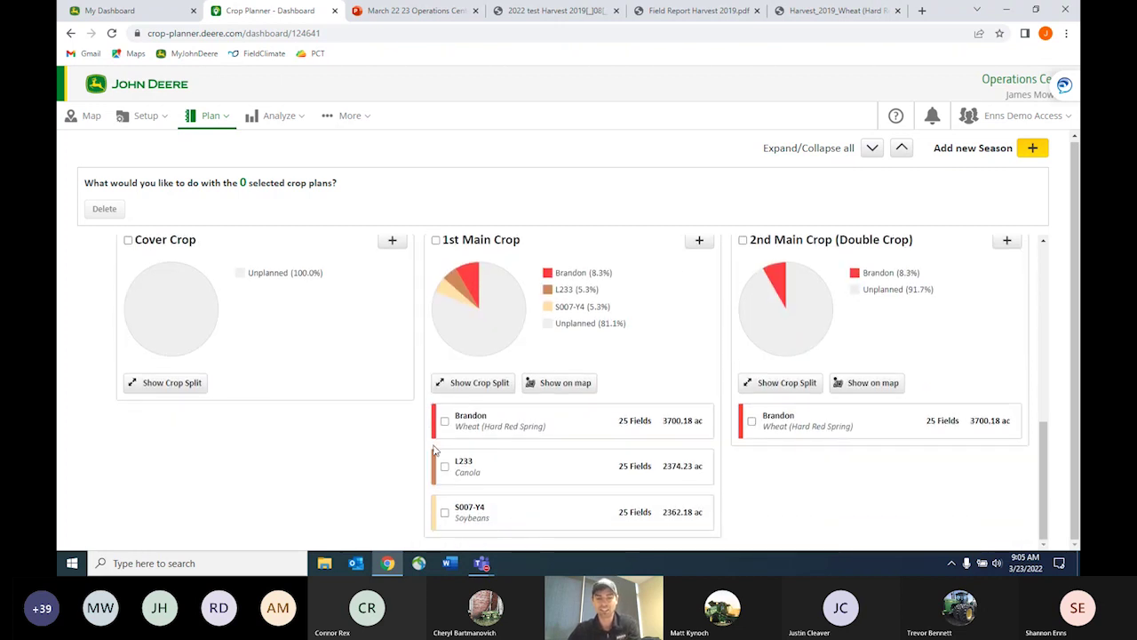
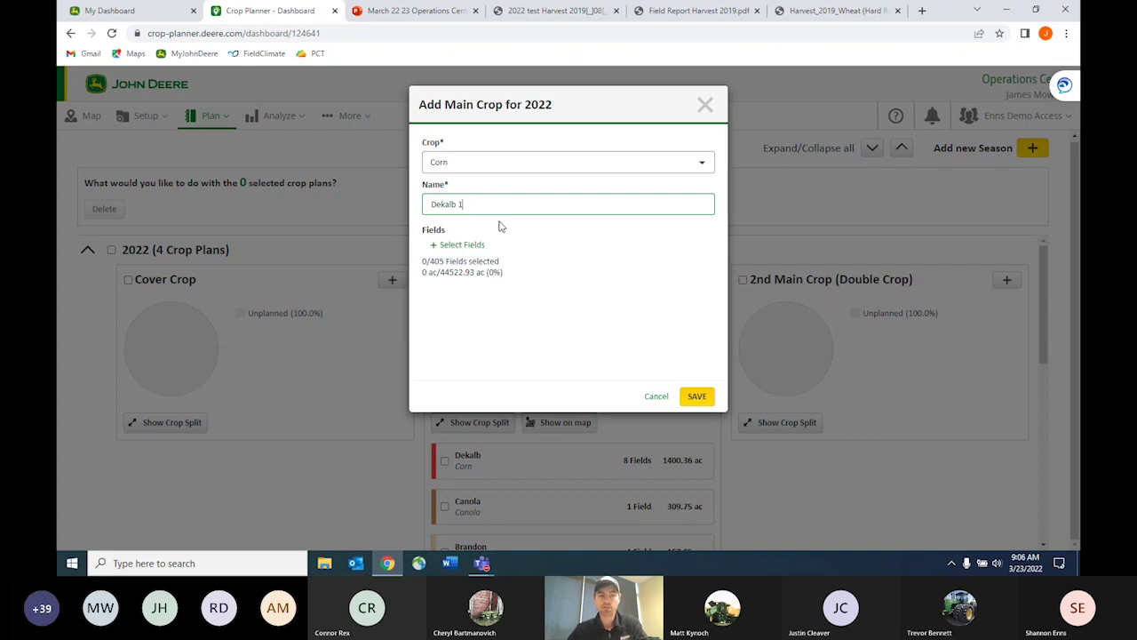
# - Assign the seven consecutive fields from 2018Seed - Tulmar agro to the 14.19-acre 2019Harv - 15 to the Dekalb 1 corn plan, and save the plan
pyautogui.click(472, 249)
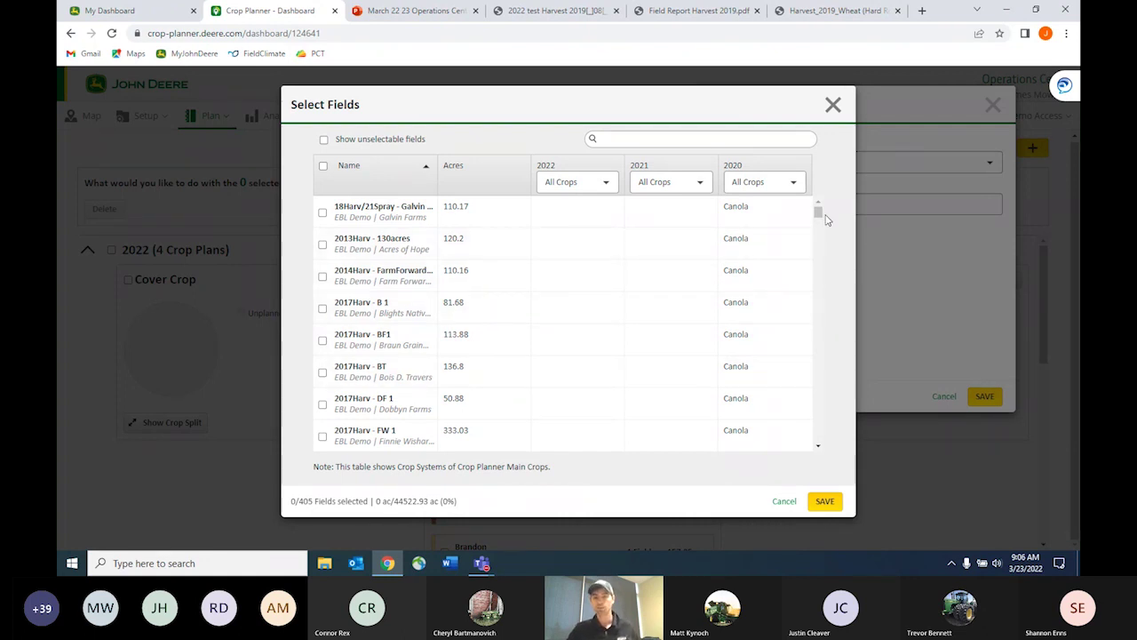
pyautogui.moveTo(818, 213); pyautogui.dragTo(818, 283)
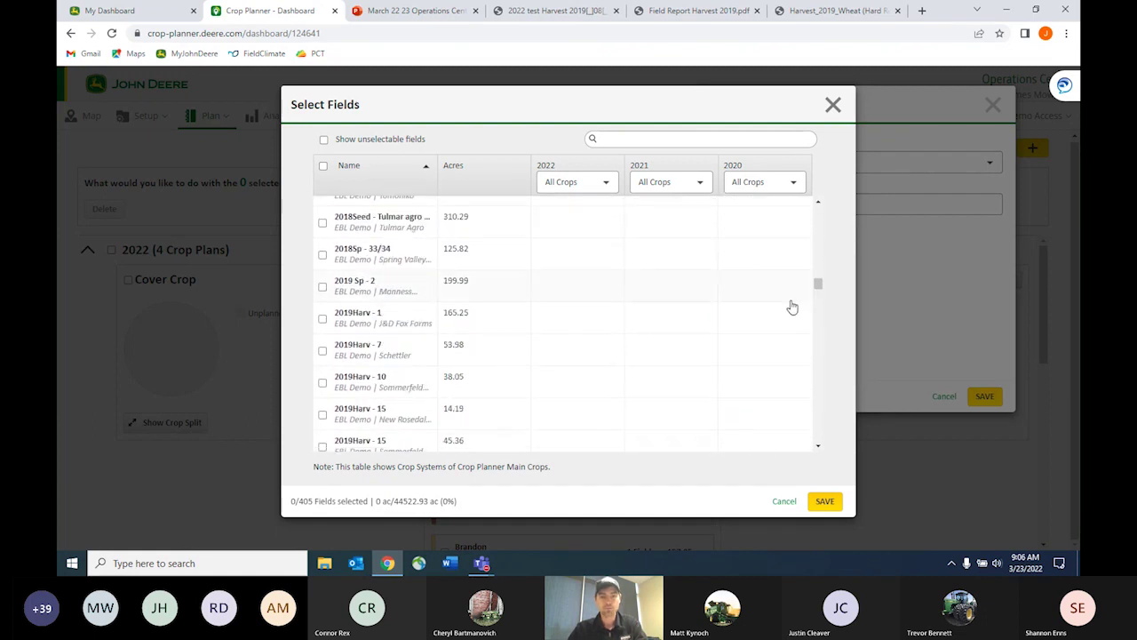
pyautogui.click(322, 222)
pyautogui.click(322, 254)
pyautogui.click(322, 286)
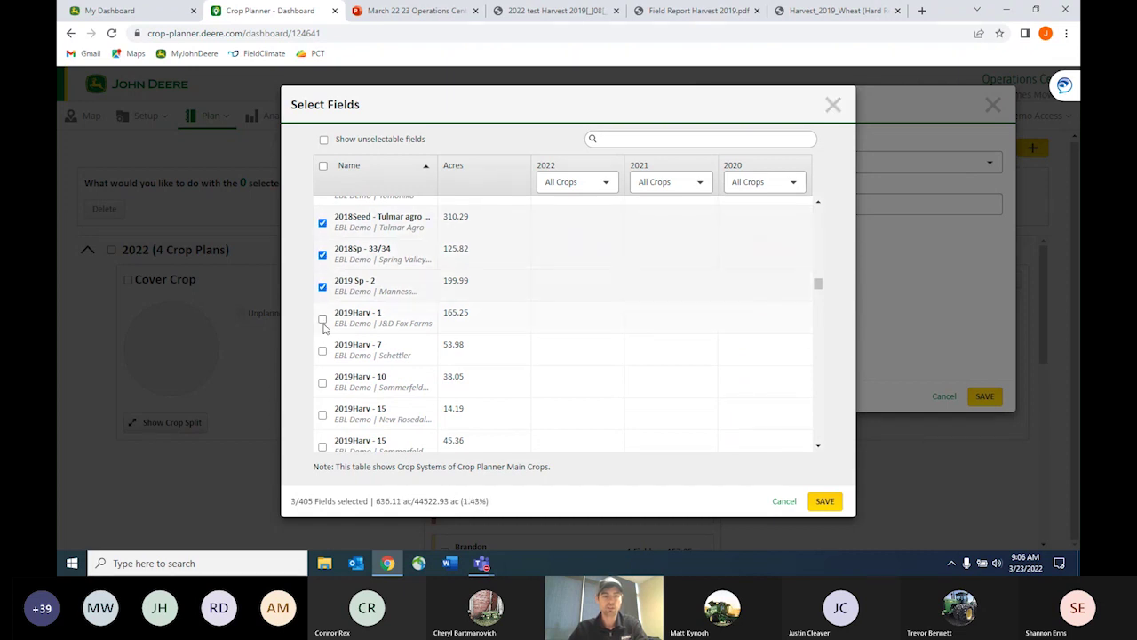
pyautogui.click(323, 318)
pyautogui.click(323, 349)
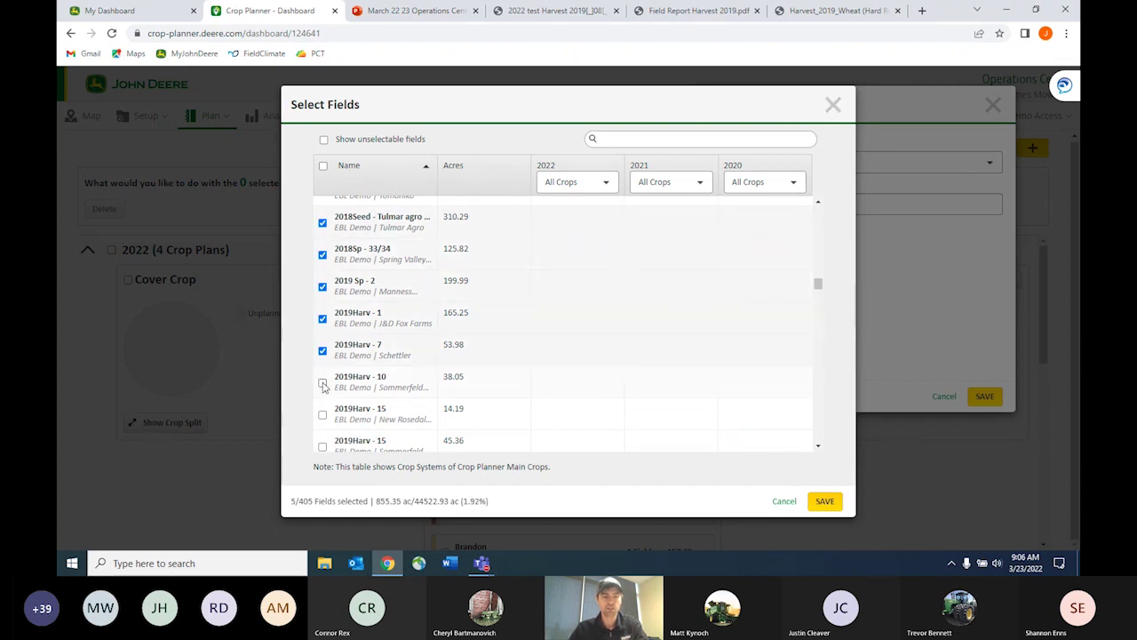
pyautogui.click(323, 383)
pyautogui.click(324, 414)
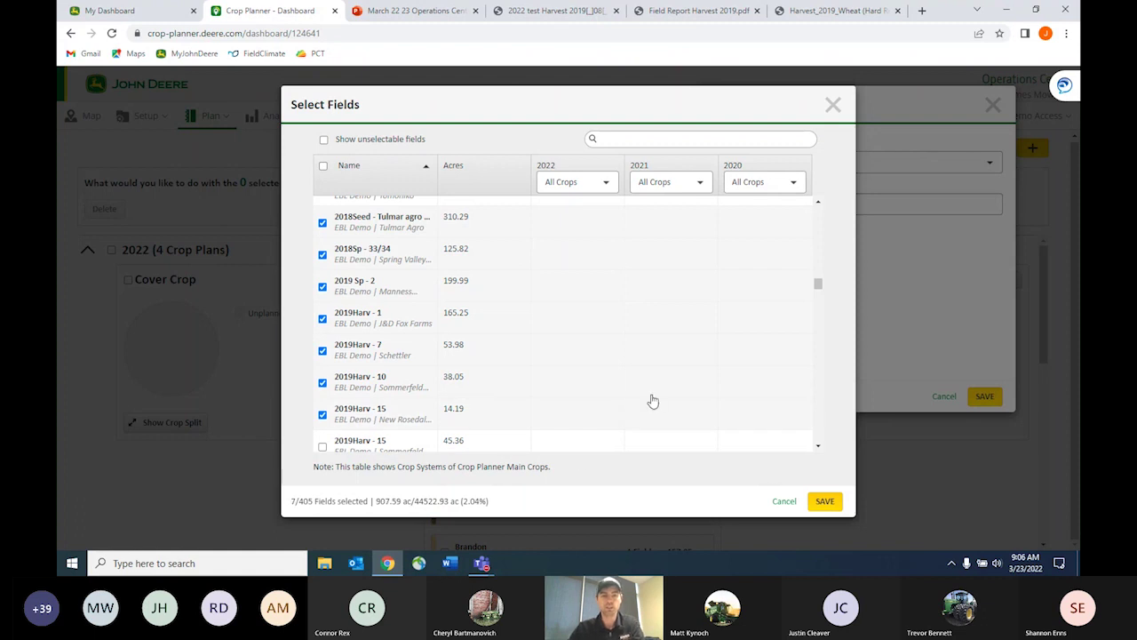
pyautogui.click(823, 502)
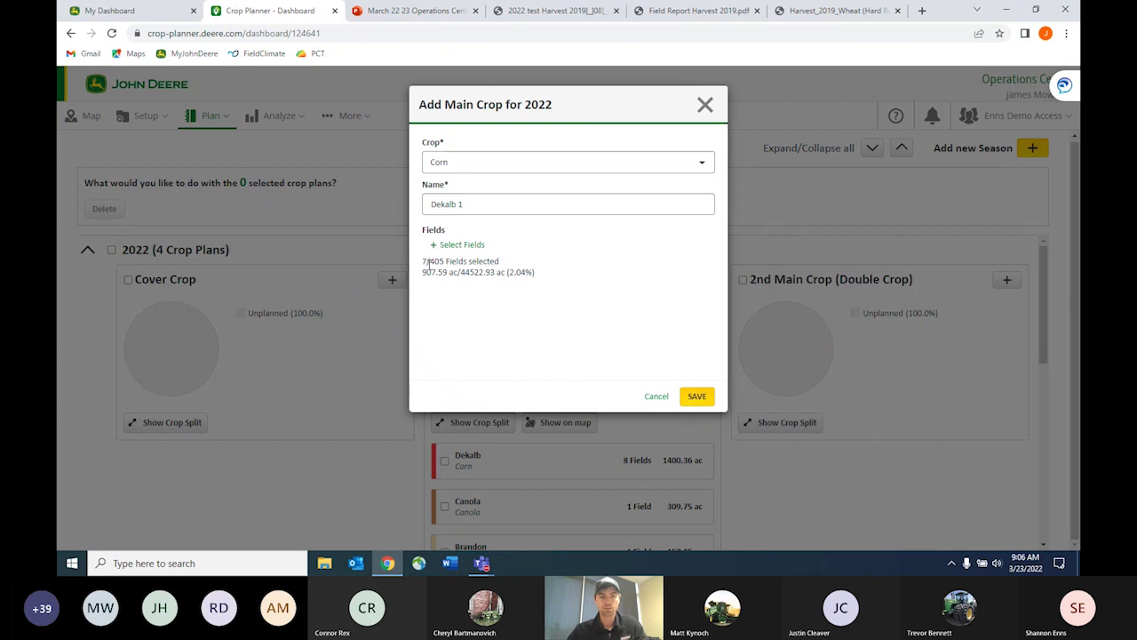
pyautogui.click(700, 397)
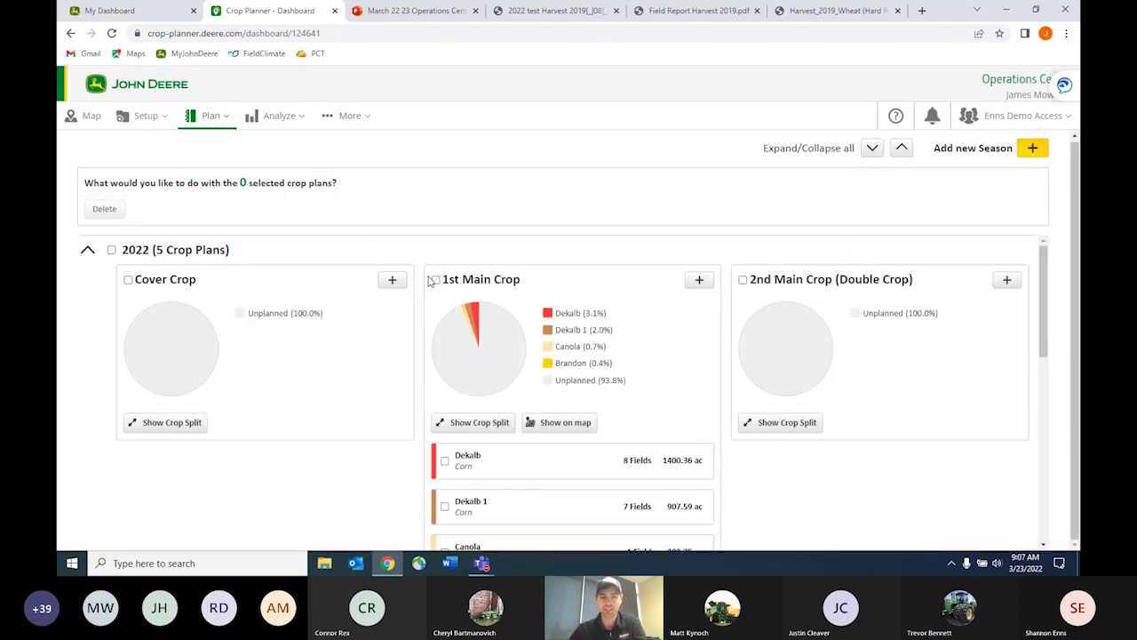
# - Delete the Wheat (Hard Red Spring) crop plan that has no fields from the 2022 1st Main Crop
pyautogui.scroll(-1, 428, 282)
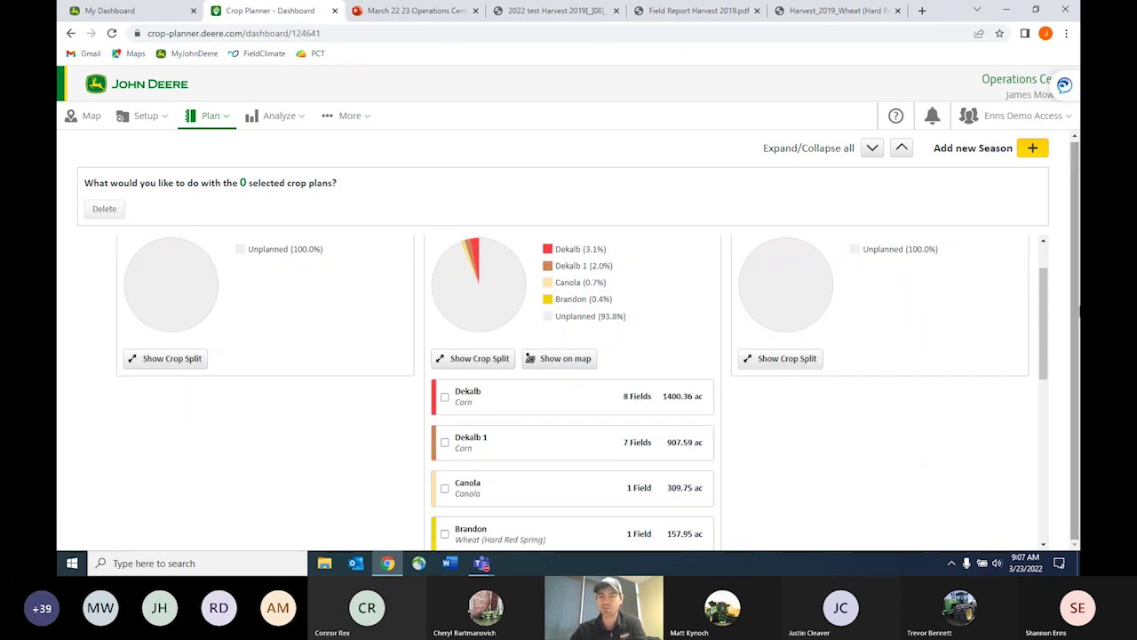
pyautogui.scroll(1, 519, 346)
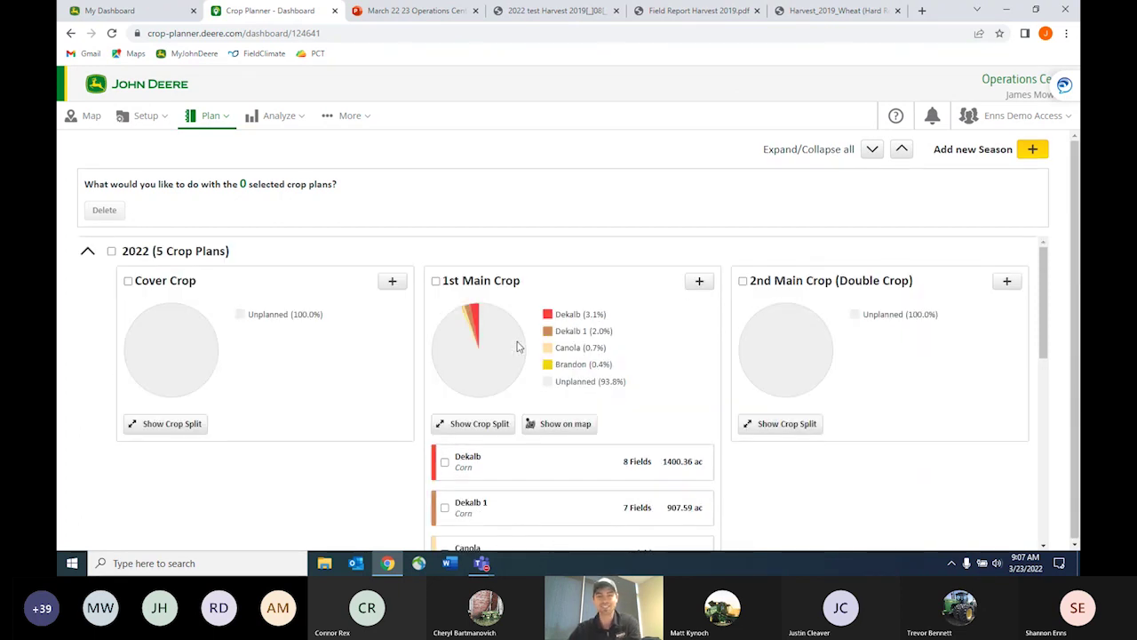
pyautogui.scroll(-1, 478, 394)
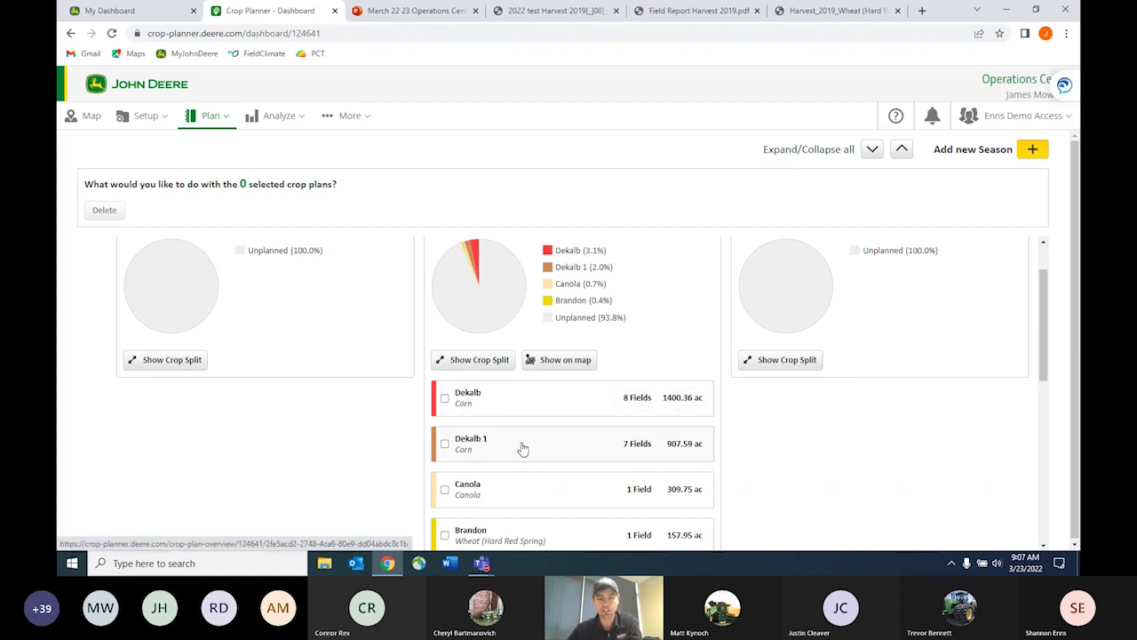
pyautogui.scroll(-1, 522, 448)
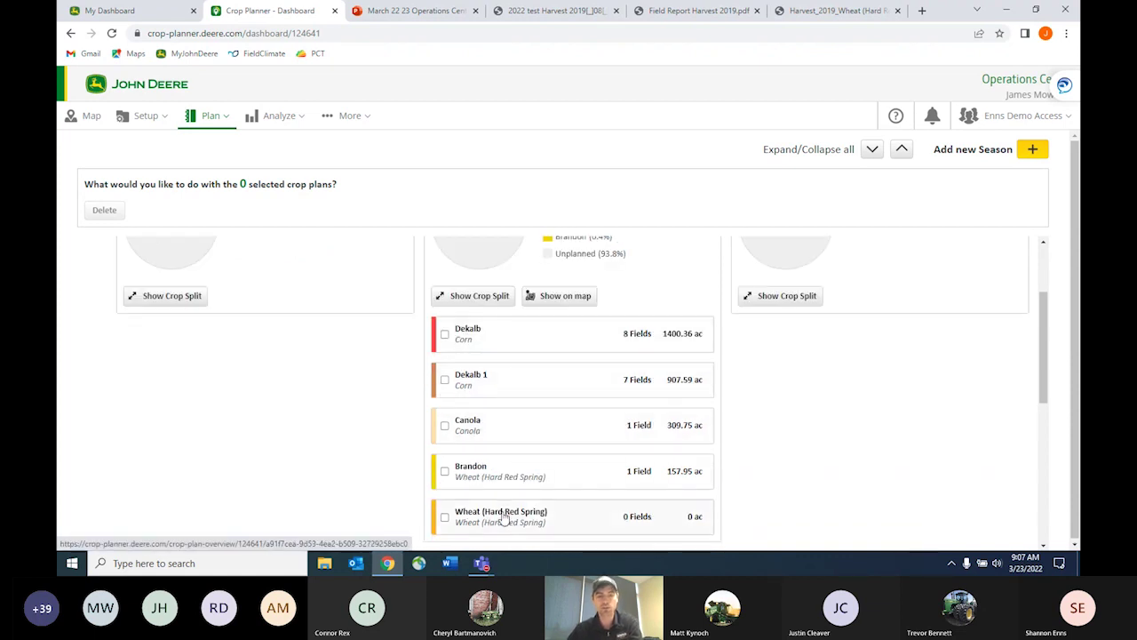
pyautogui.scroll(1, 769, 398)
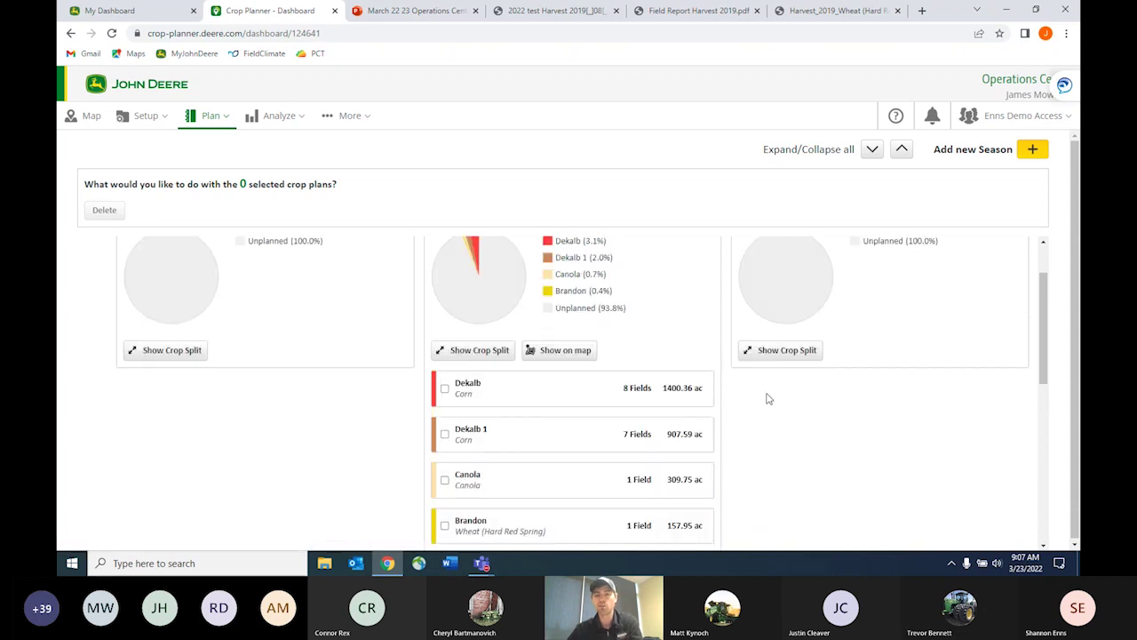
pyautogui.scroll(1, 688, 342)
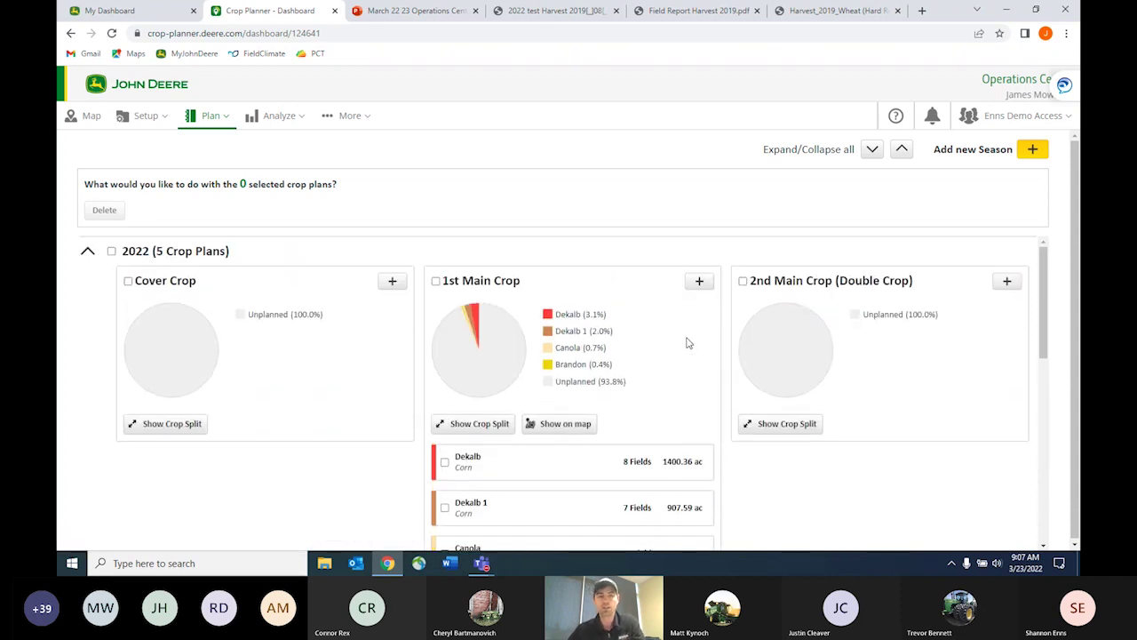
pyautogui.scroll(-3, 675, 371)
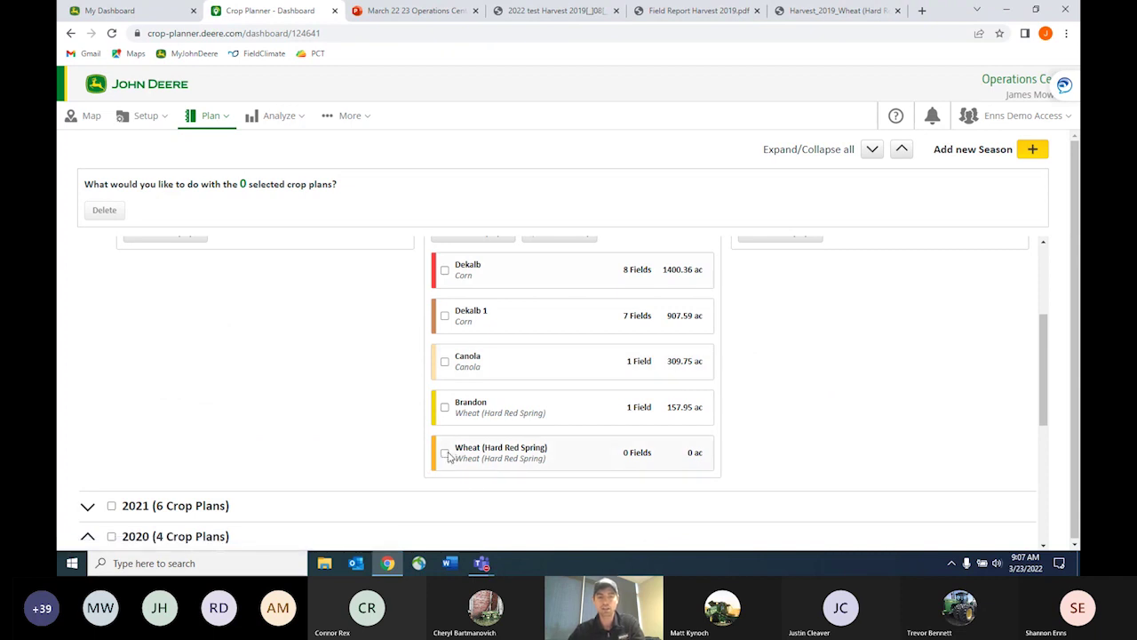
pyautogui.click(445, 454)
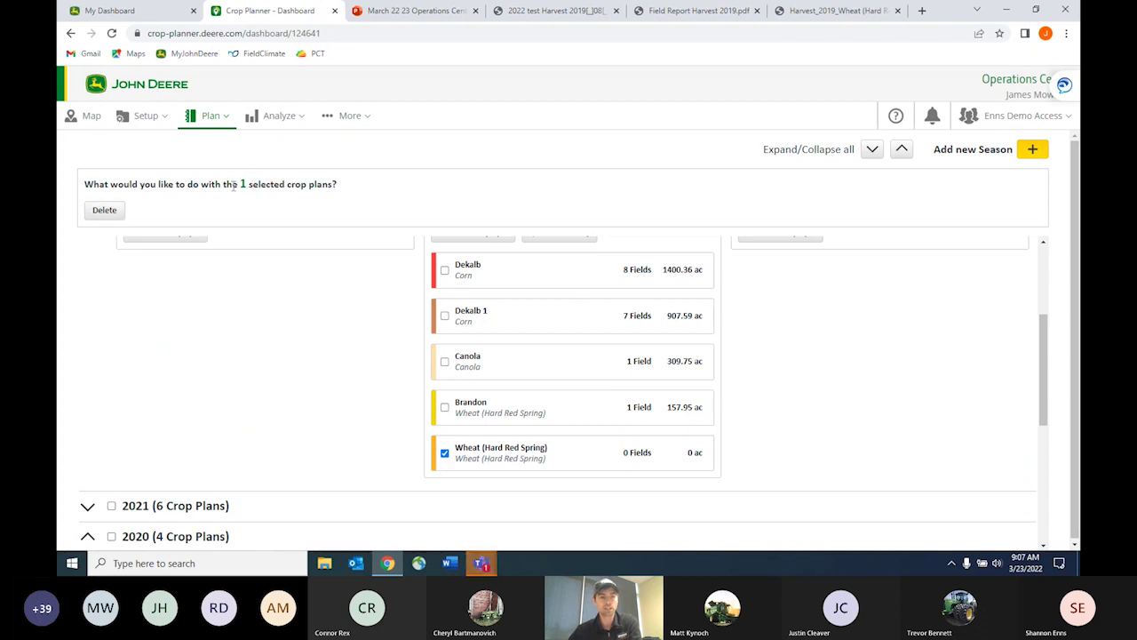
pyautogui.click(105, 211)
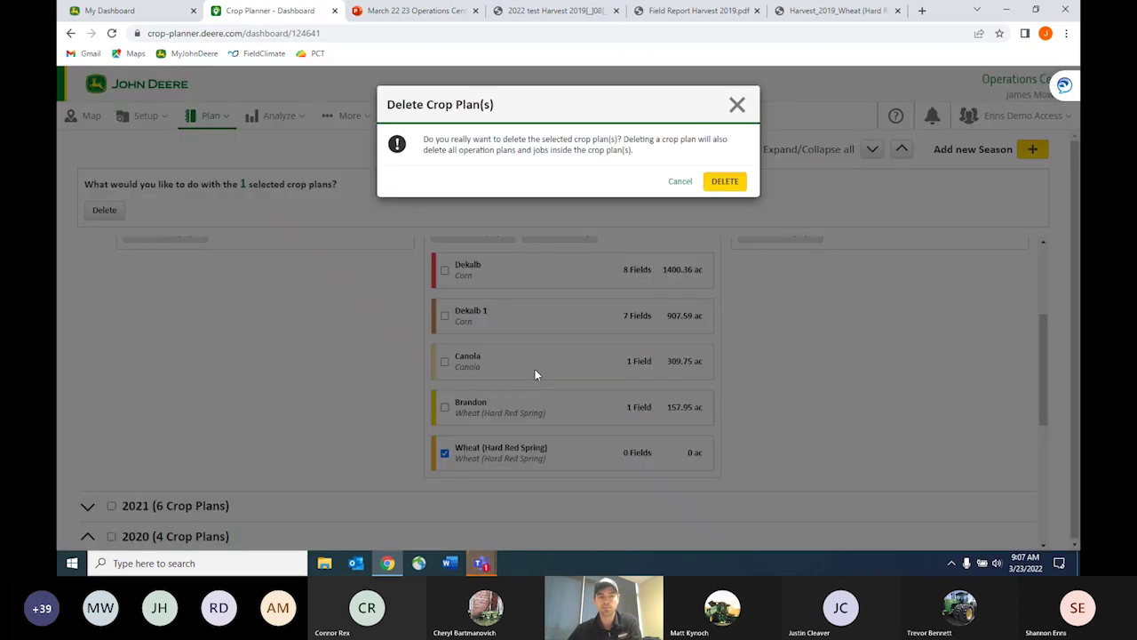
pyautogui.click(723, 182)
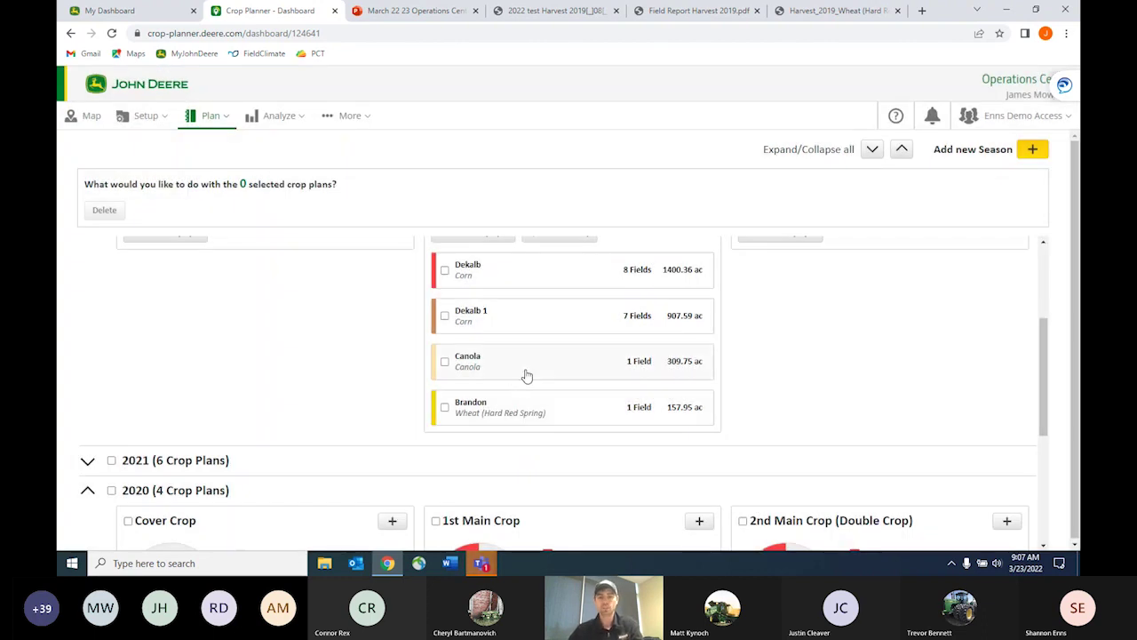
# - Show the 2022 1st Main Crop plans on the map with the unplanned fields hidden
pyautogui.scroll(1, 527, 376)
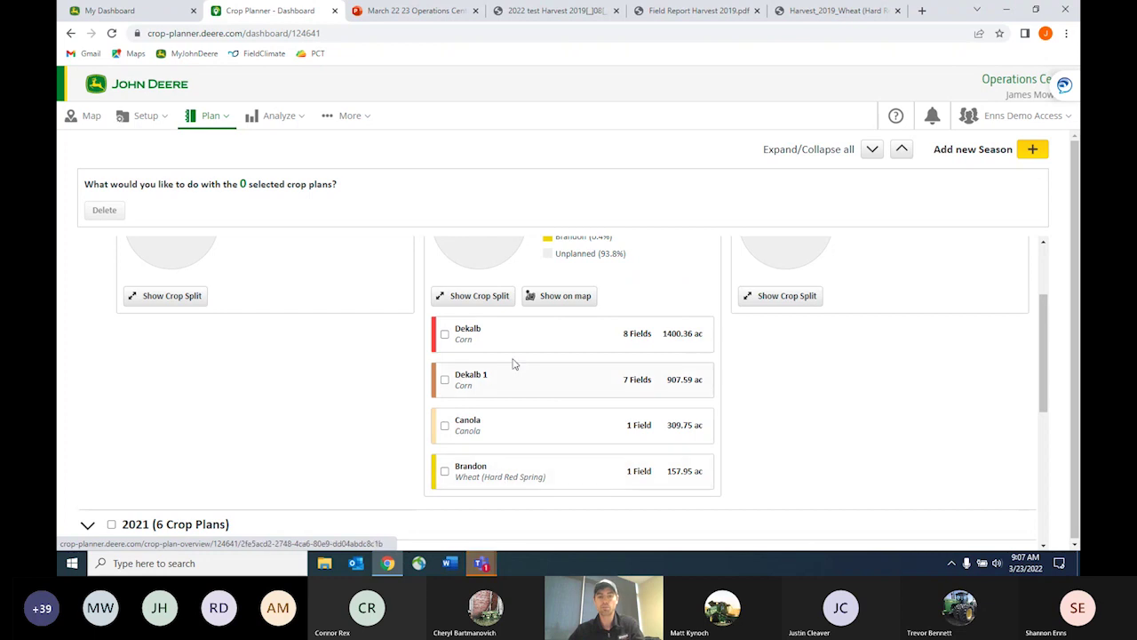
pyautogui.scroll(1, 590, 453)
pyautogui.scroll(-1, 589, 457)
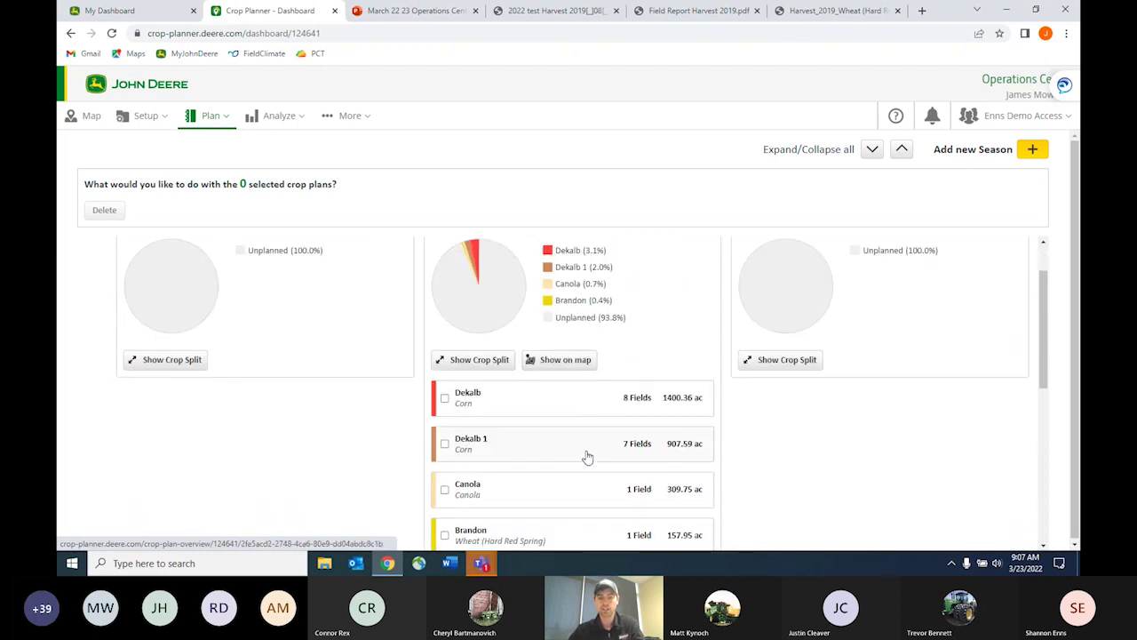
pyautogui.click(564, 361)
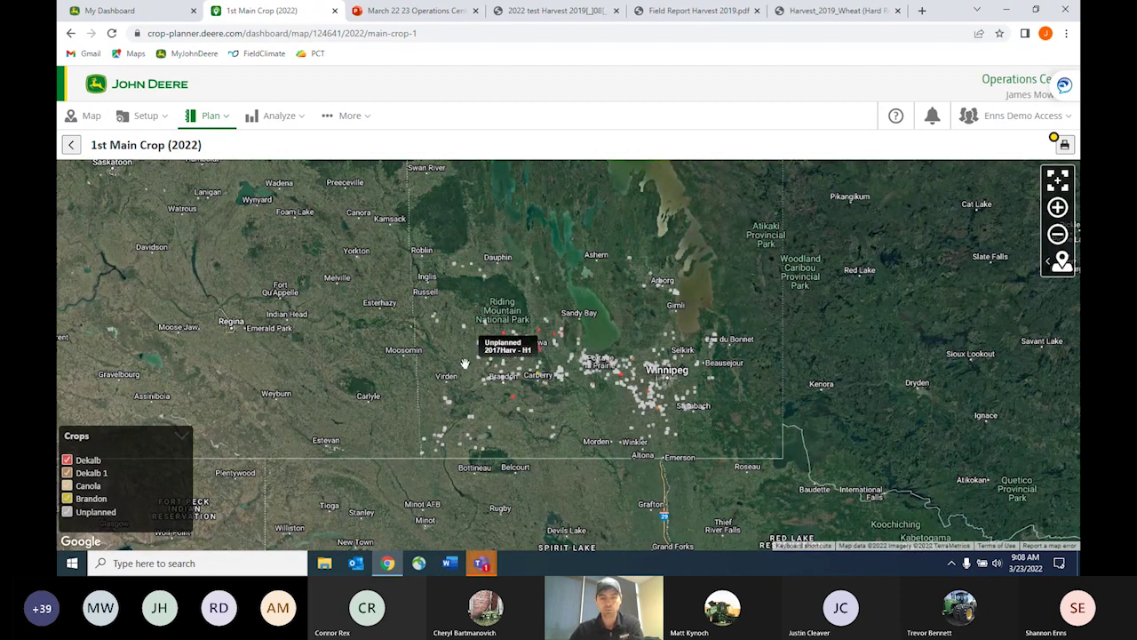
pyautogui.click(67, 513)
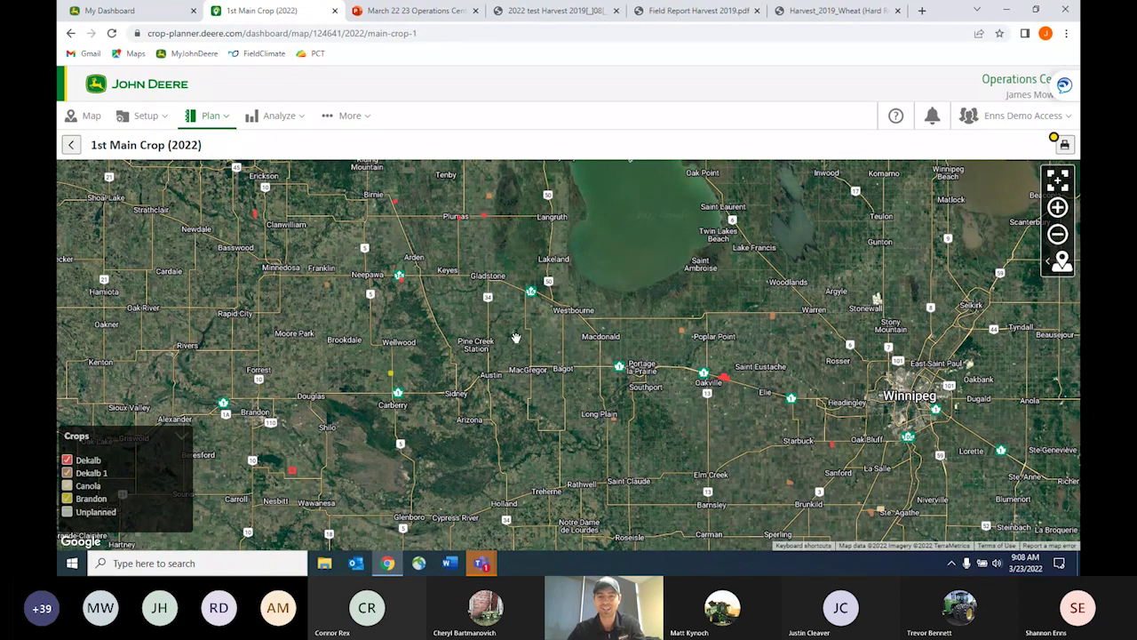
pyautogui.moveTo(644, 361); pyautogui.dragTo(639, 356)
pyautogui.scroll(2, 639, 357)
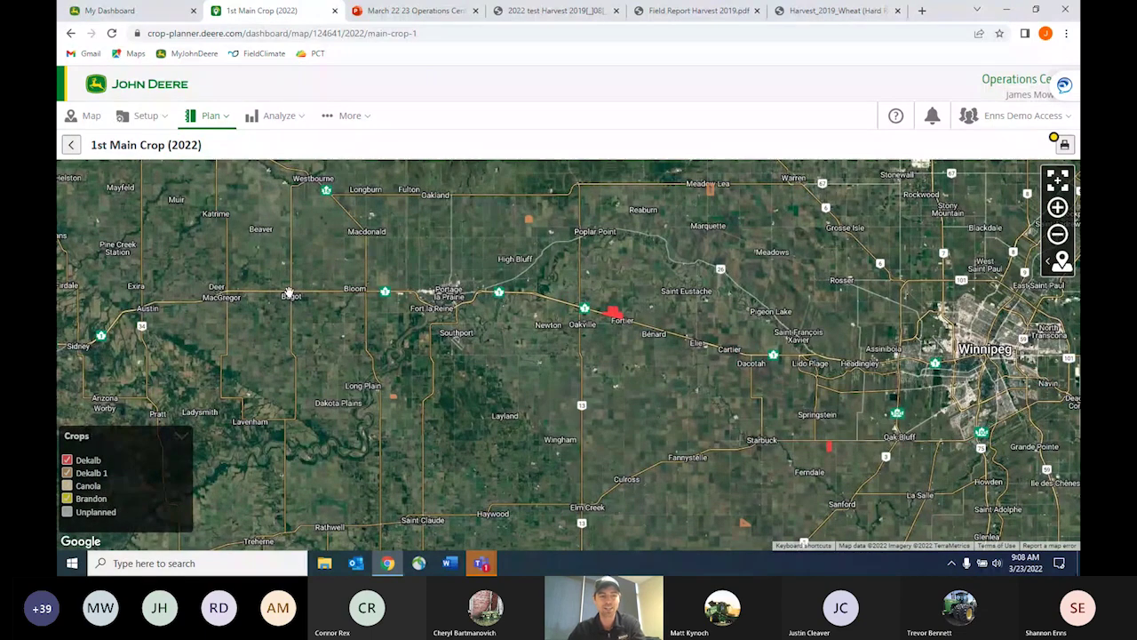
# - Preview the printout of the 1st Main Crop (2022) map, check the available print destinations, and cancel printing
pyautogui.scroll(-3, 628, 345)
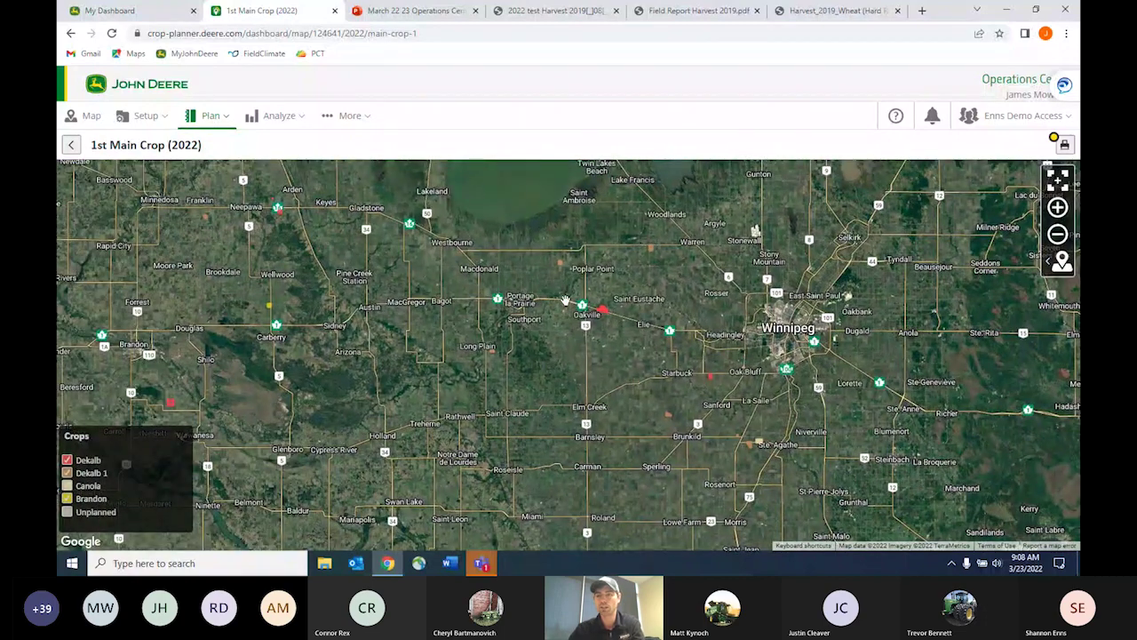
pyautogui.click(1065, 146)
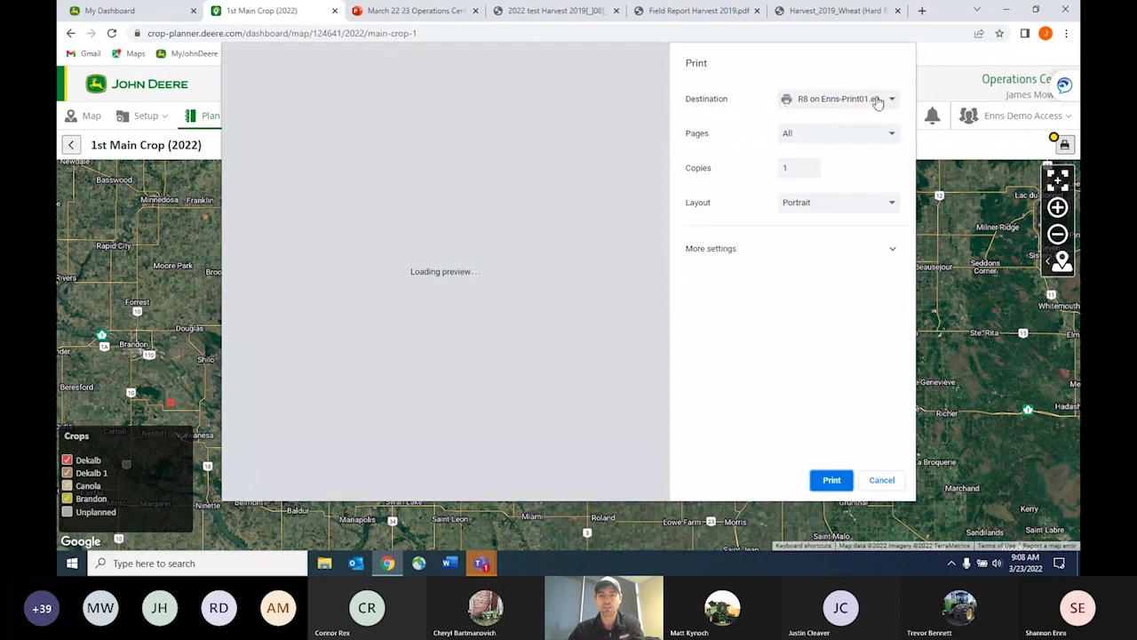
pyautogui.click(889, 100)
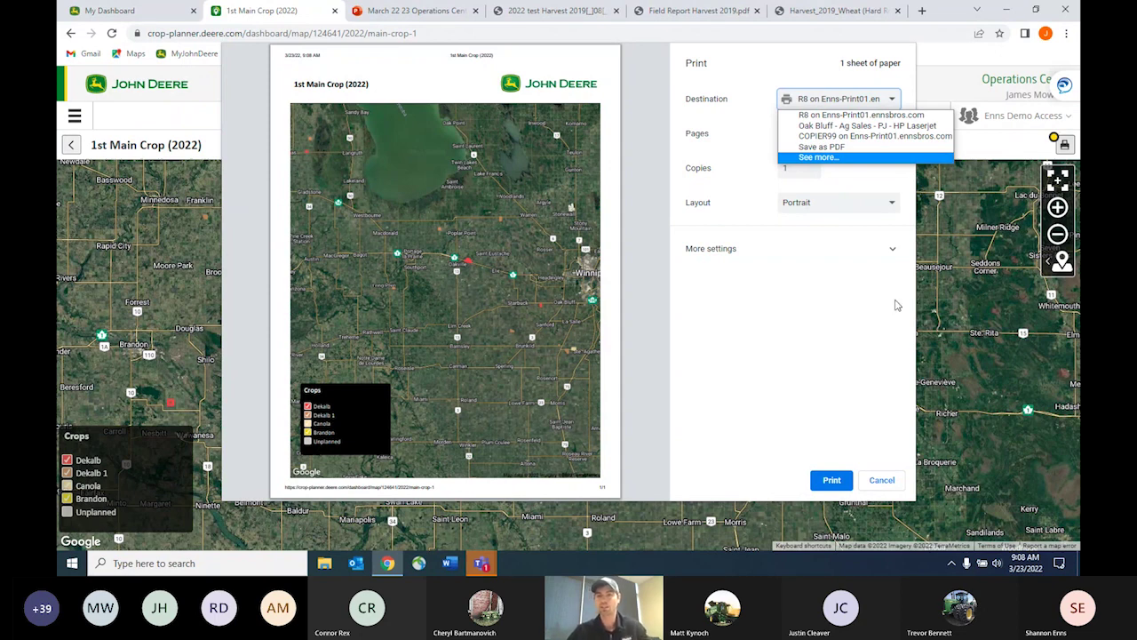
pyautogui.click(884, 481)
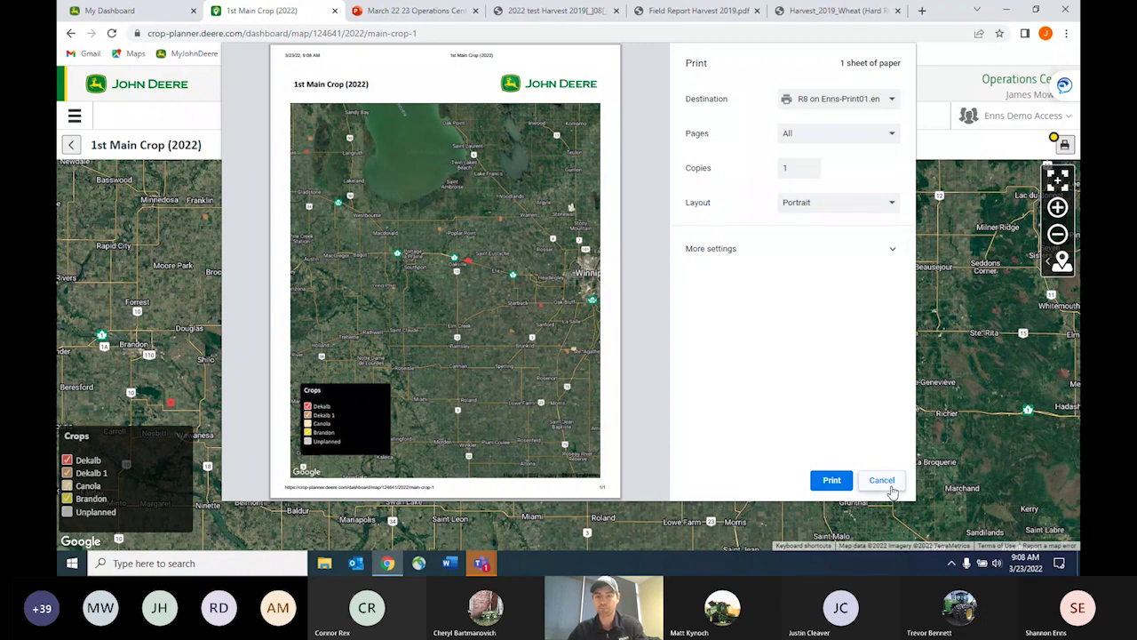
pyautogui.click(884, 481)
# - Return to the Crop Planner, examine the 2022 1st Main Crop's enlarged crop split, and close it
pyautogui.click(205, 128)
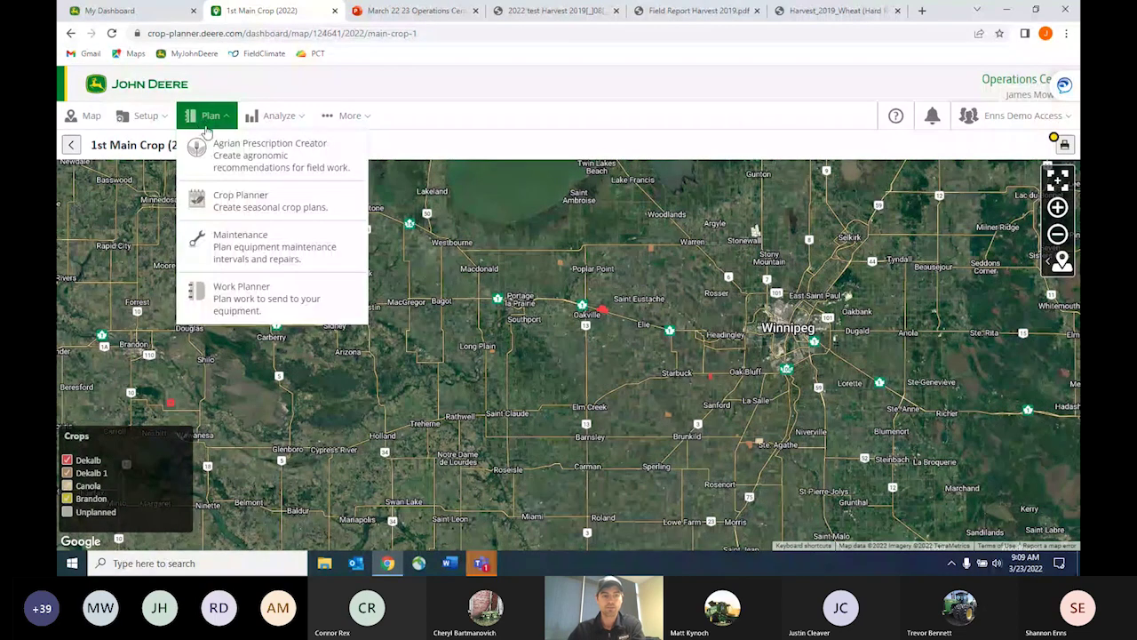
pyautogui.click(197, 199)
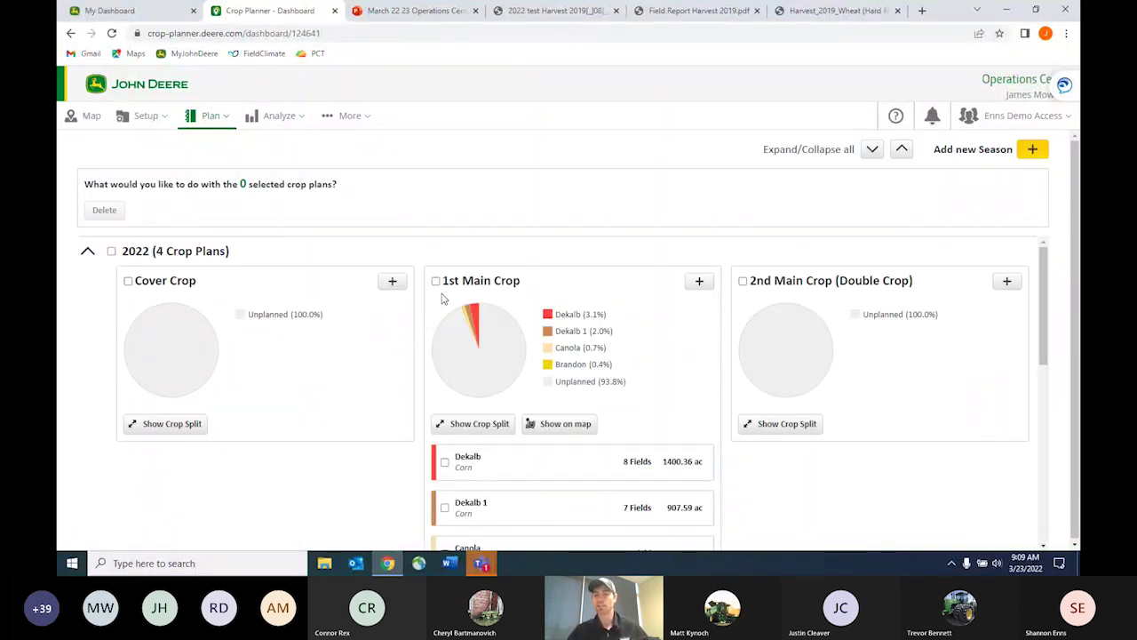
pyautogui.scroll(-3, 460, 314)
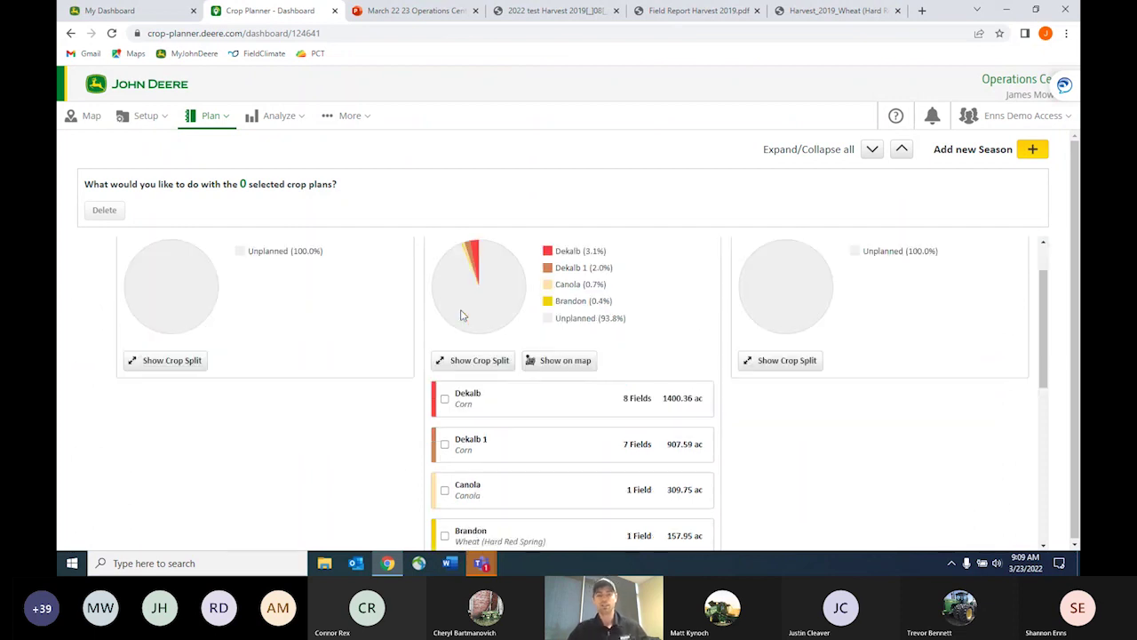
pyautogui.scroll(1, 460, 314)
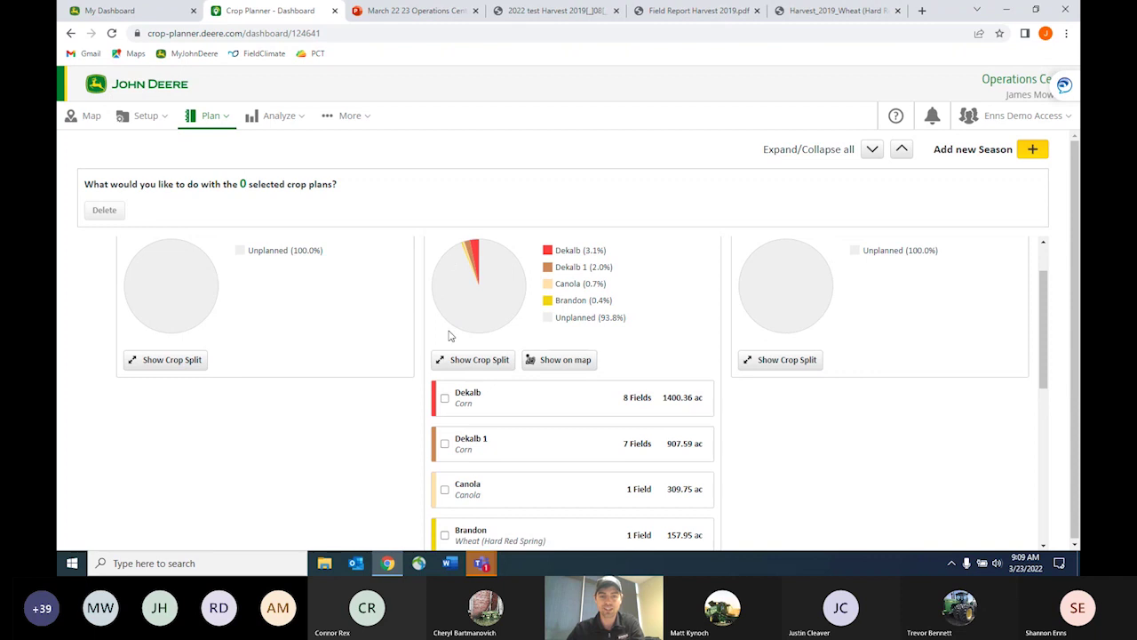
pyautogui.click(481, 364)
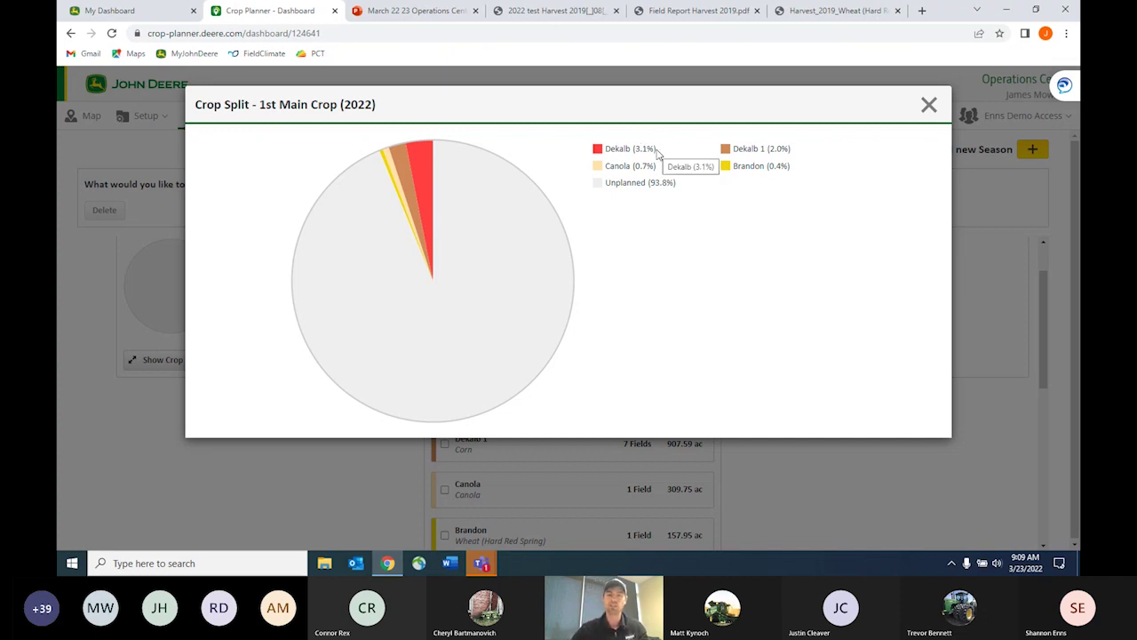
pyautogui.click(929, 109)
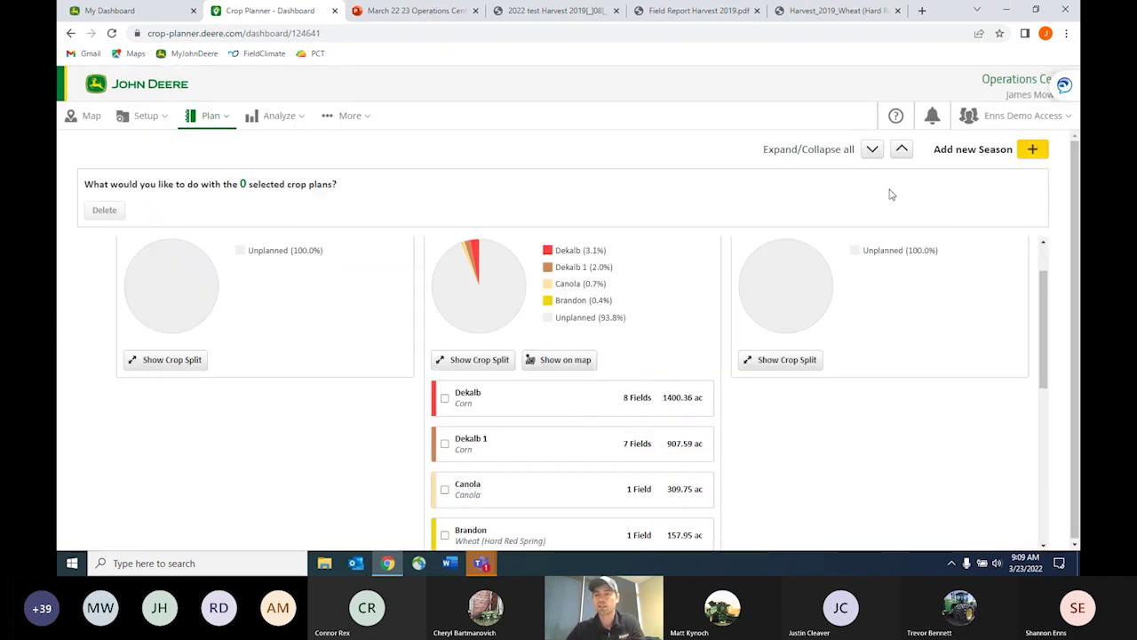
pyautogui.click(1034, 151)
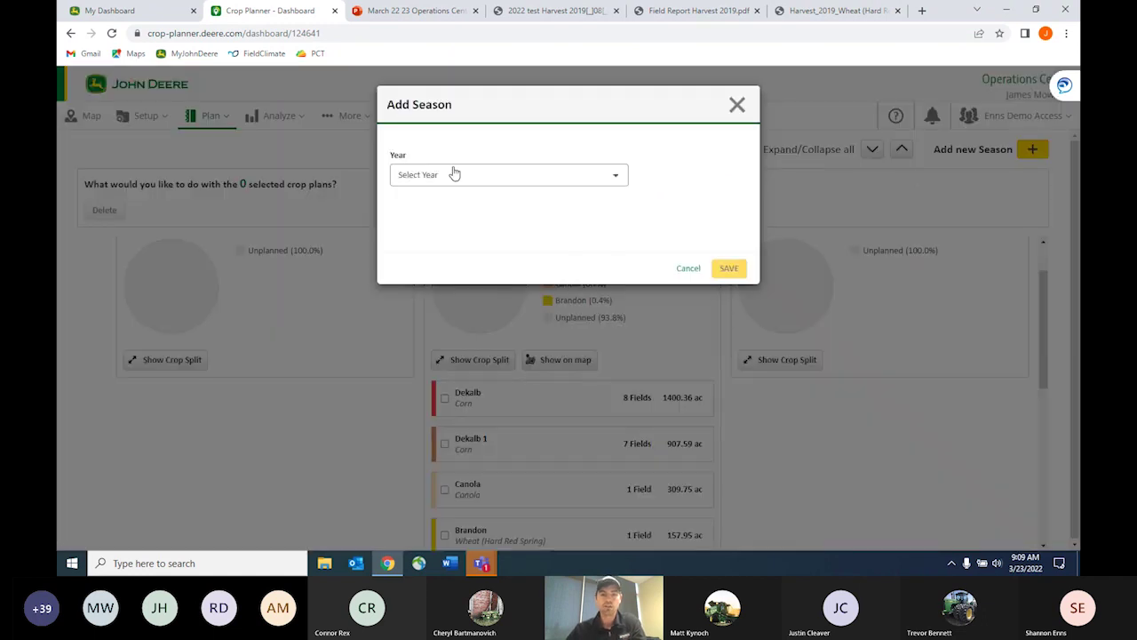
pyautogui.click(564, 182)
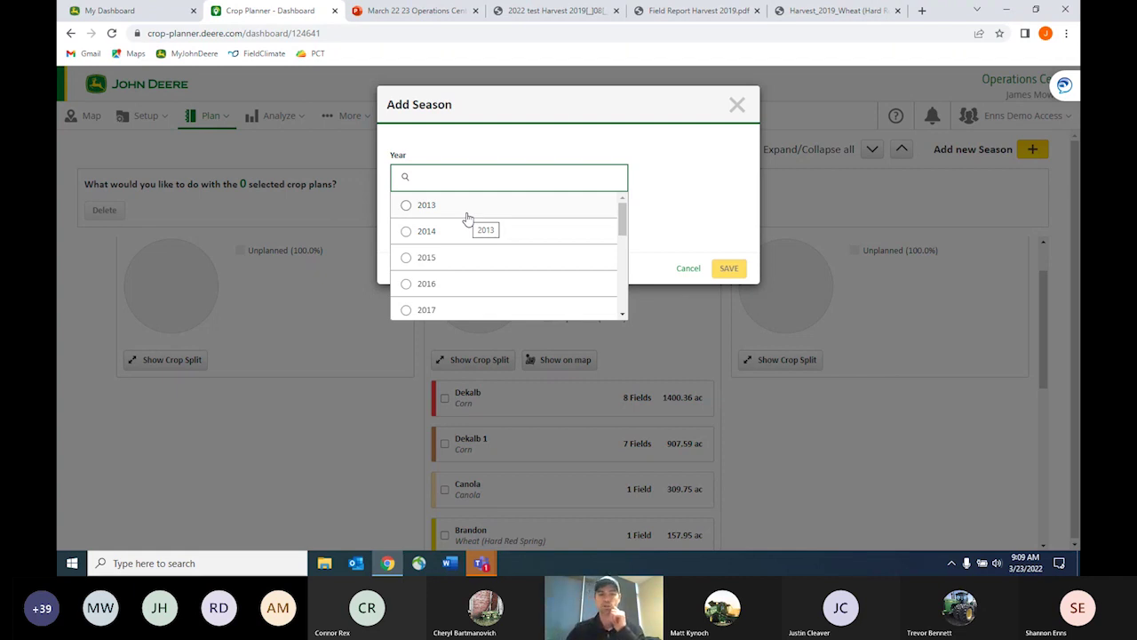
pyautogui.scroll(-3, 475, 240)
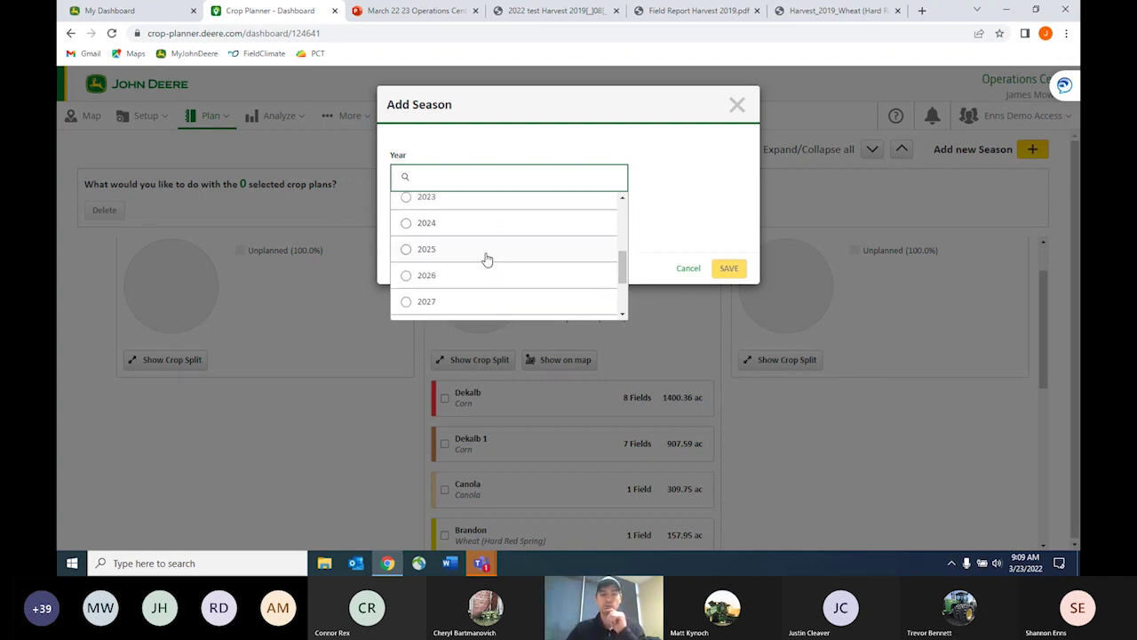
pyautogui.moveTo(622, 268); pyautogui.dragTo(622, 259)
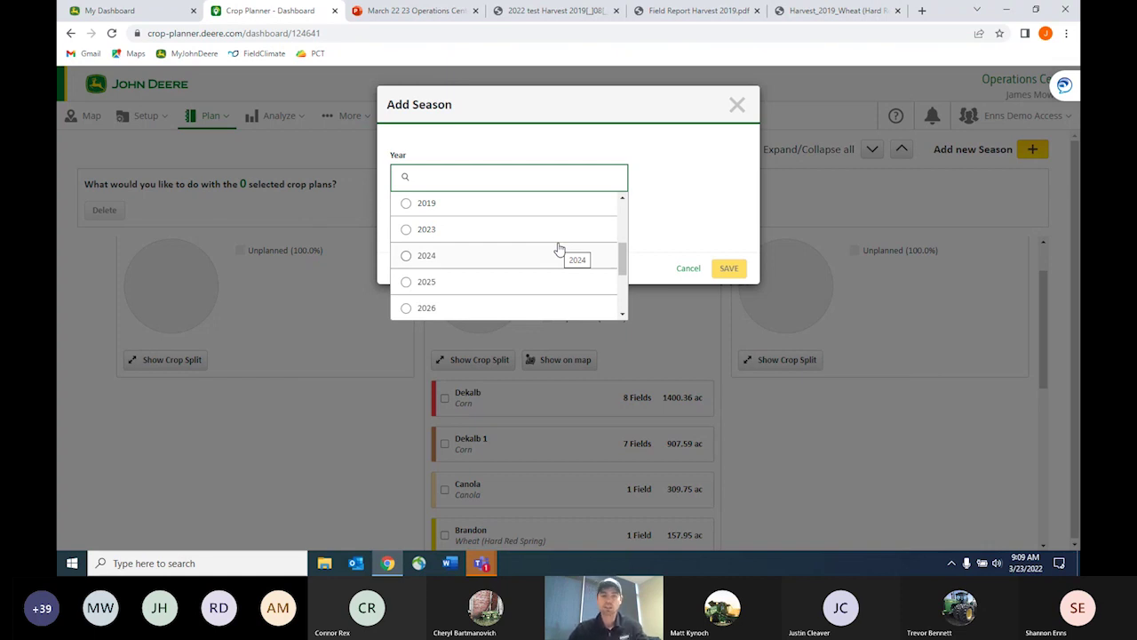
pyautogui.click(408, 231)
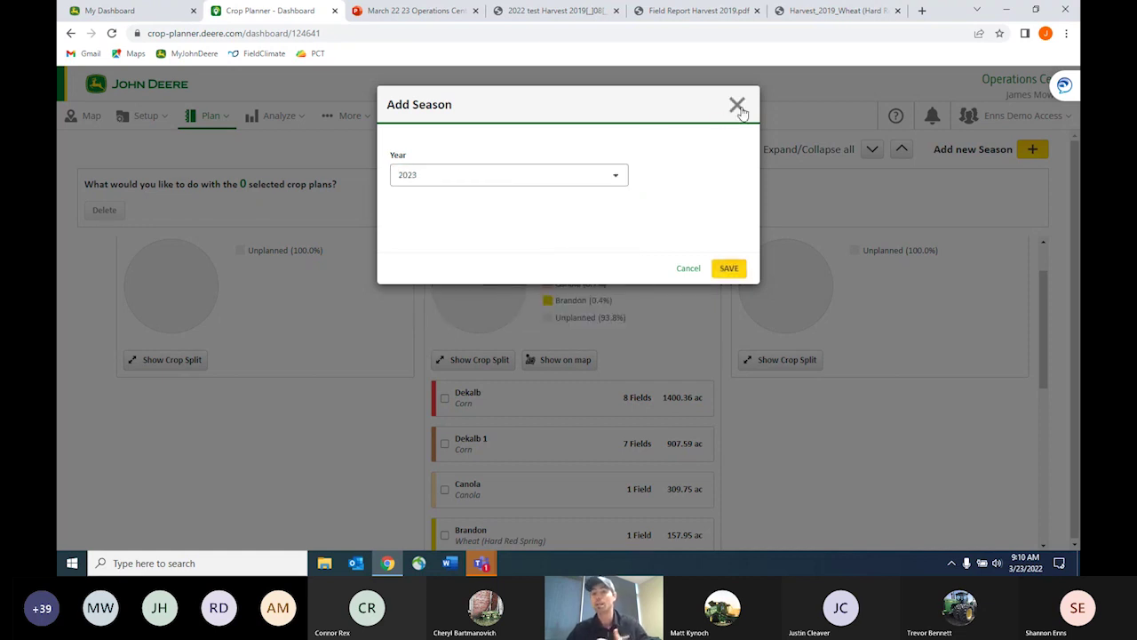
pyautogui.click(350, 378)
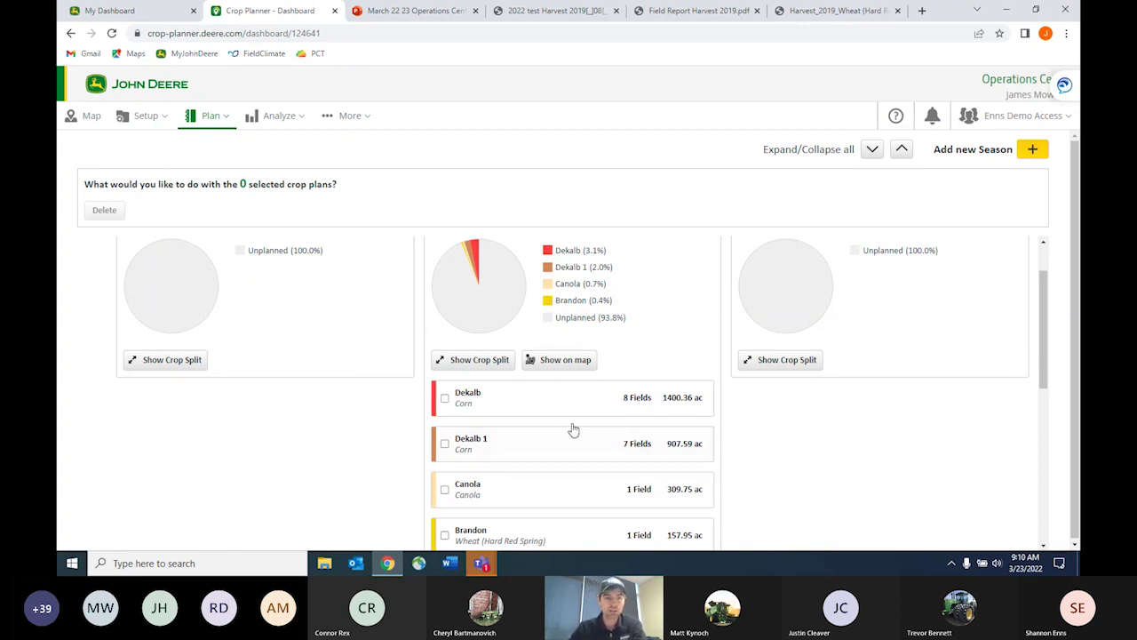
# - Start a 2022 harvest plan in the Work Planner for the 2022 test north field, found by searching for 2022
pyautogui.click(222, 116)
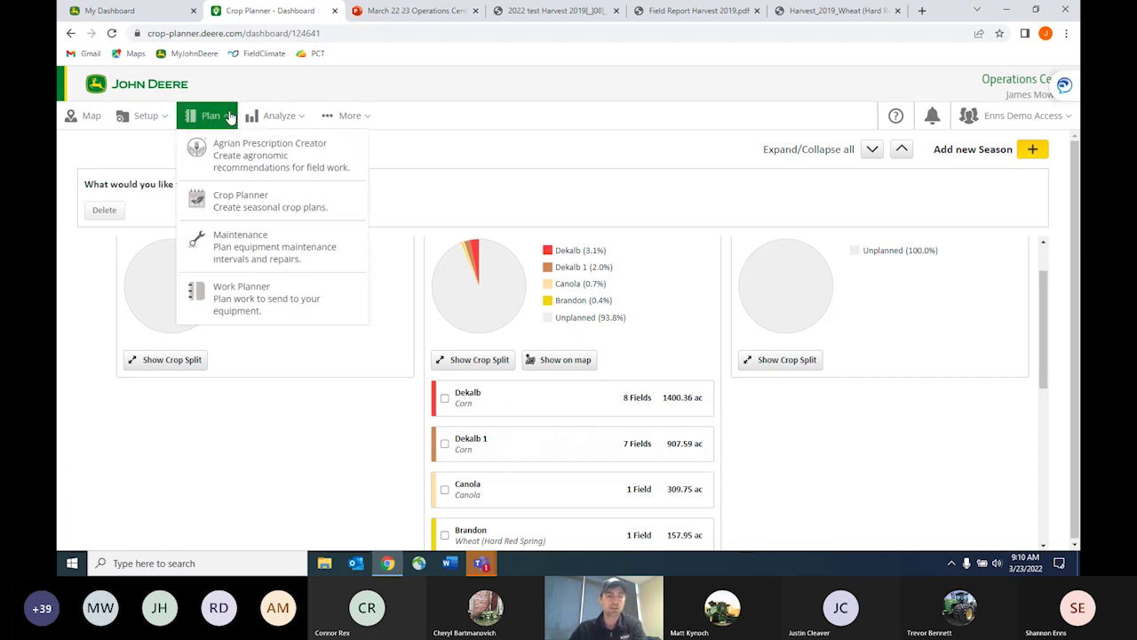
pyautogui.click(218, 292)
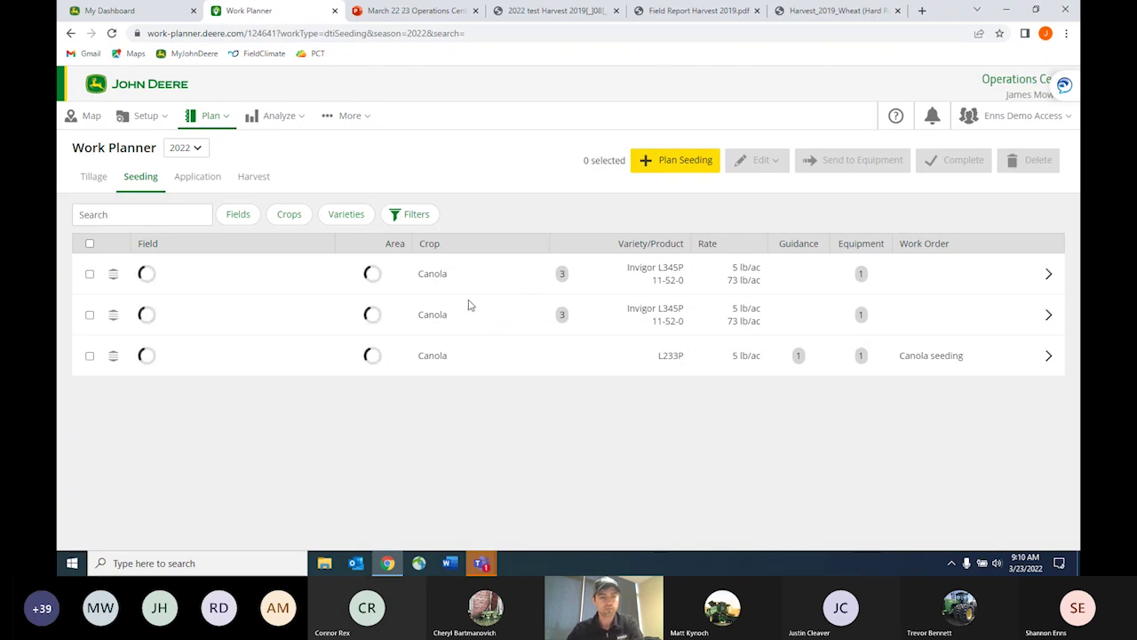
pyautogui.click(255, 183)
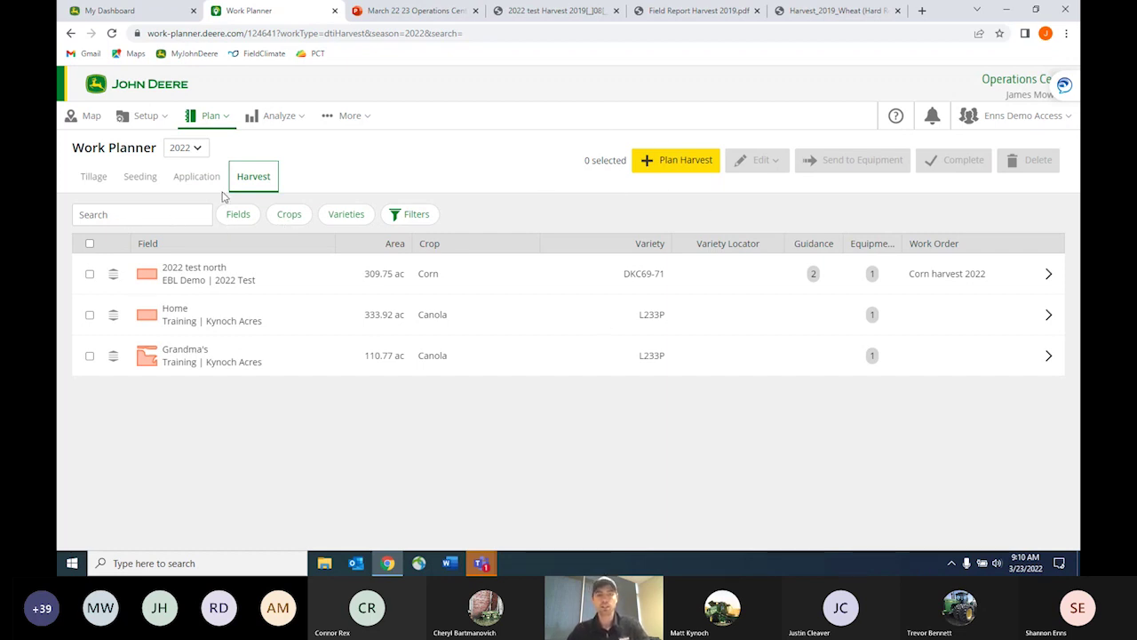
pyautogui.click(666, 162)
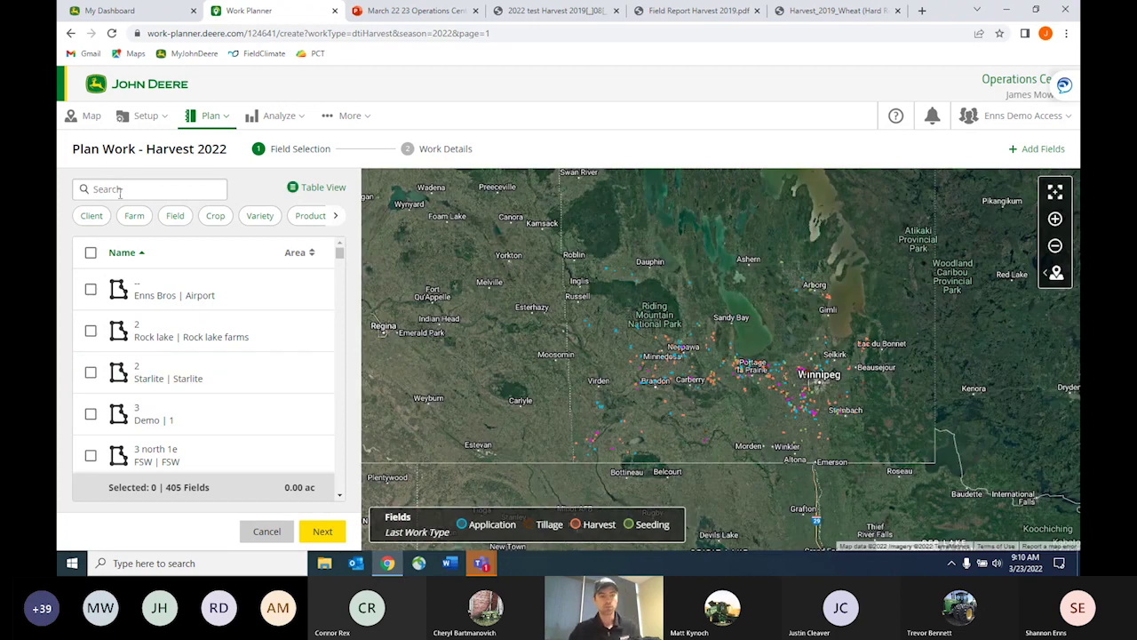
pyautogui.click(120, 190)
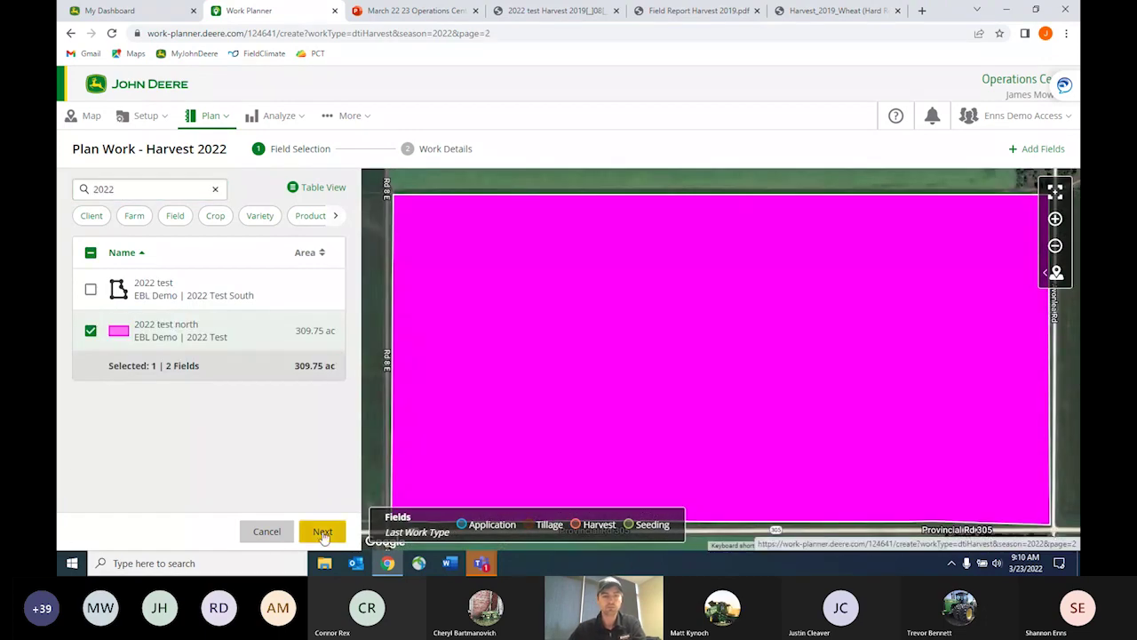
pyautogui.click(321, 533)
# - Set the harvest plan's crop to Corn and variety to DKC69-71, and include all guidance tracks
pyautogui.click(168, 216)
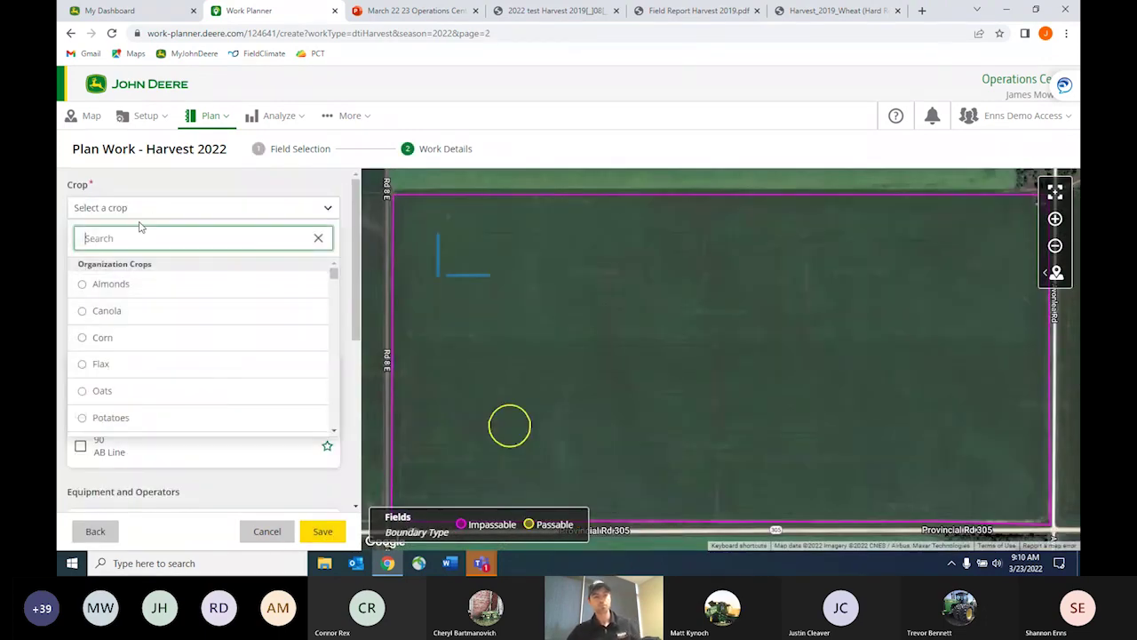
pyautogui.click(94, 340)
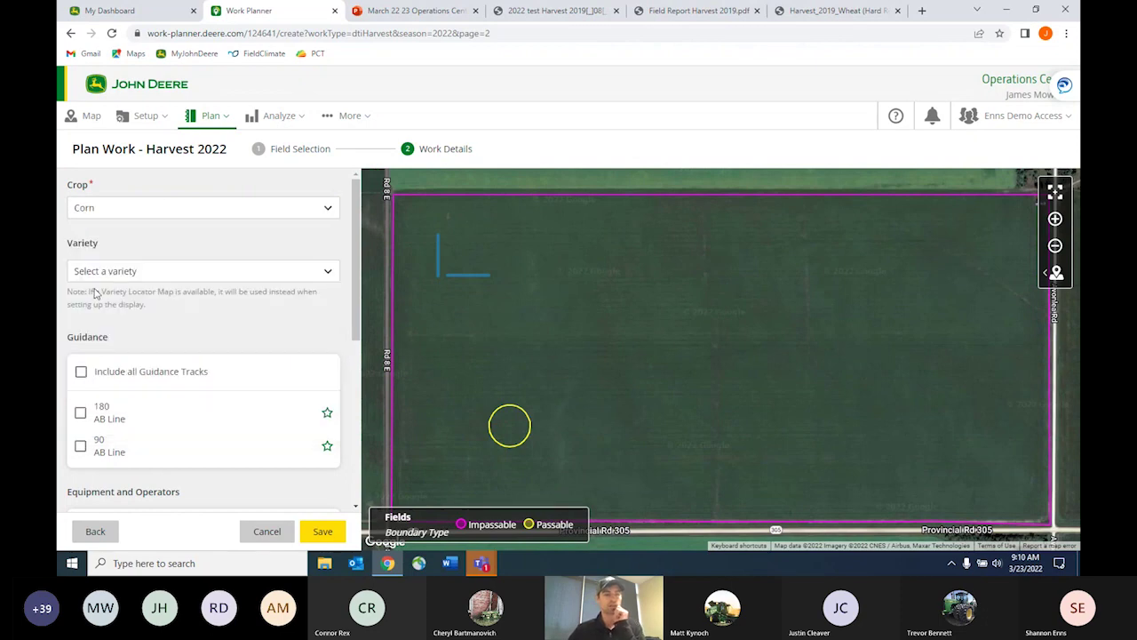
pyautogui.click(107, 274)
pyautogui.click(90, 348)
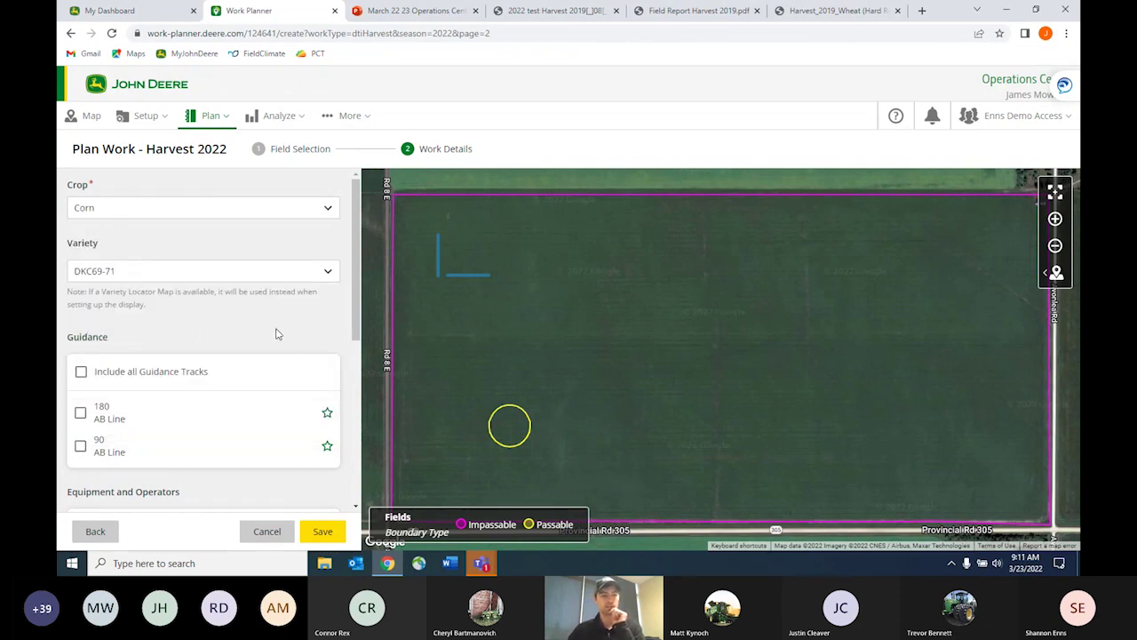
pyautogui.scroll(-1, 274, 326)
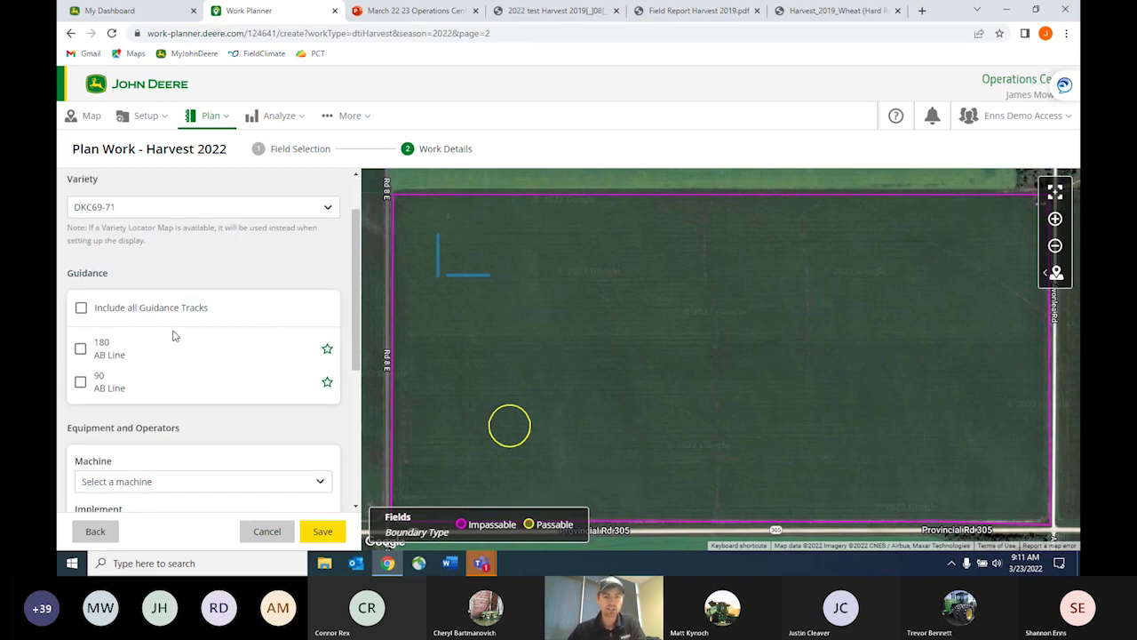
pyautogui.click(85, 313)
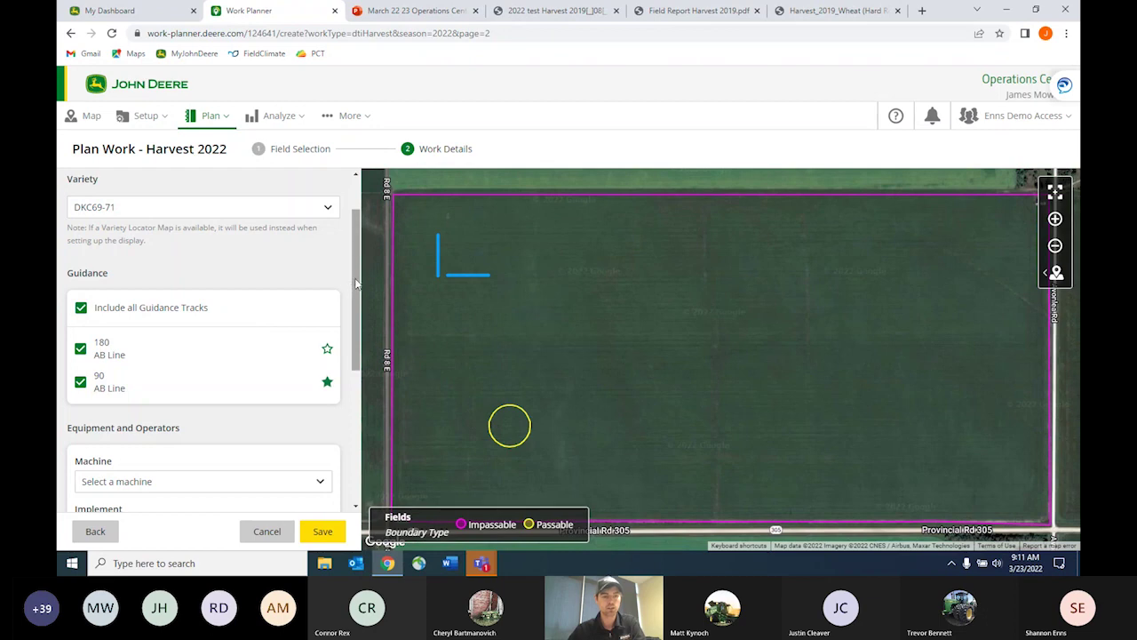
# - Assign the X9 1100 machine, the 615P implement and the second listed operator to the harvest plan
pyautogui.scroll(-3, 355, 282)
pyautogui.click(254, 255)
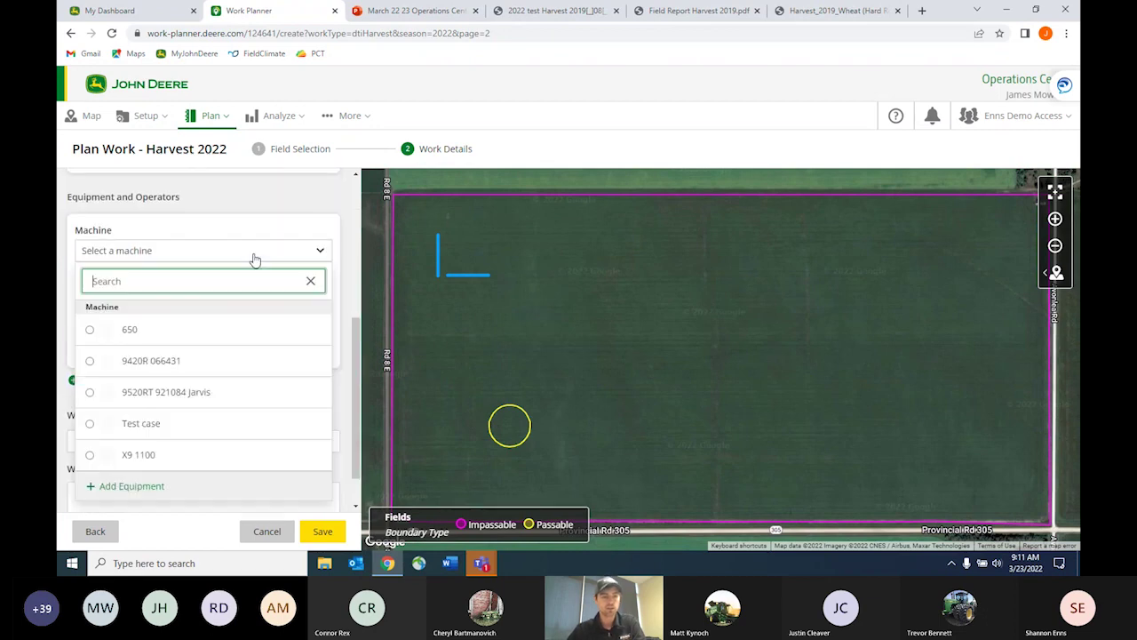
pyautogui.click(90, 455)
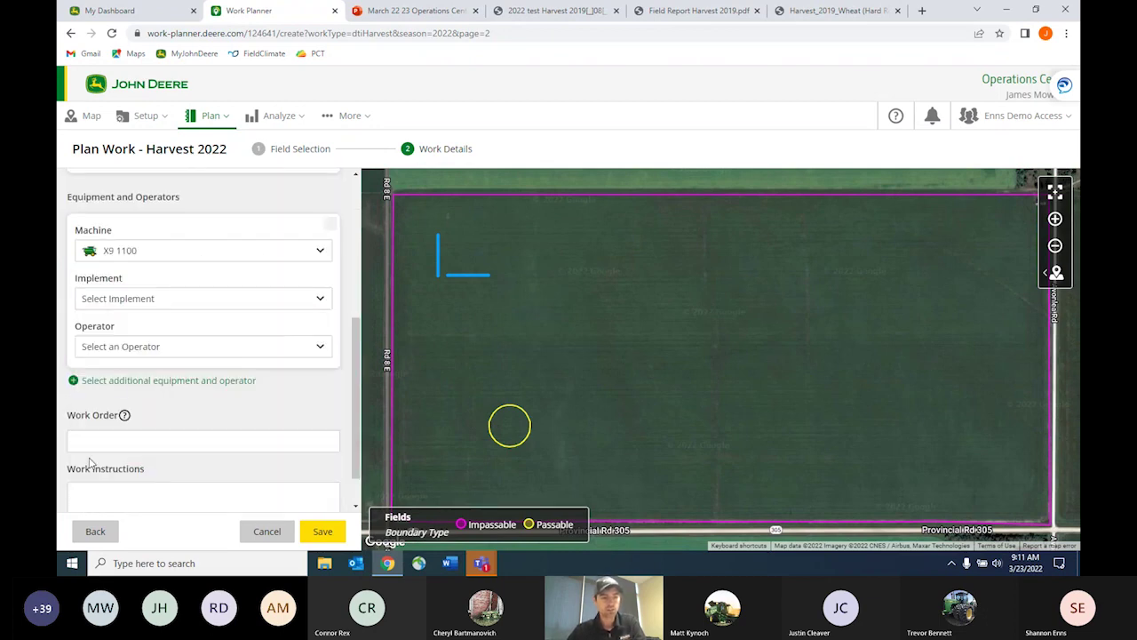
pyautogui.click(133, 298)
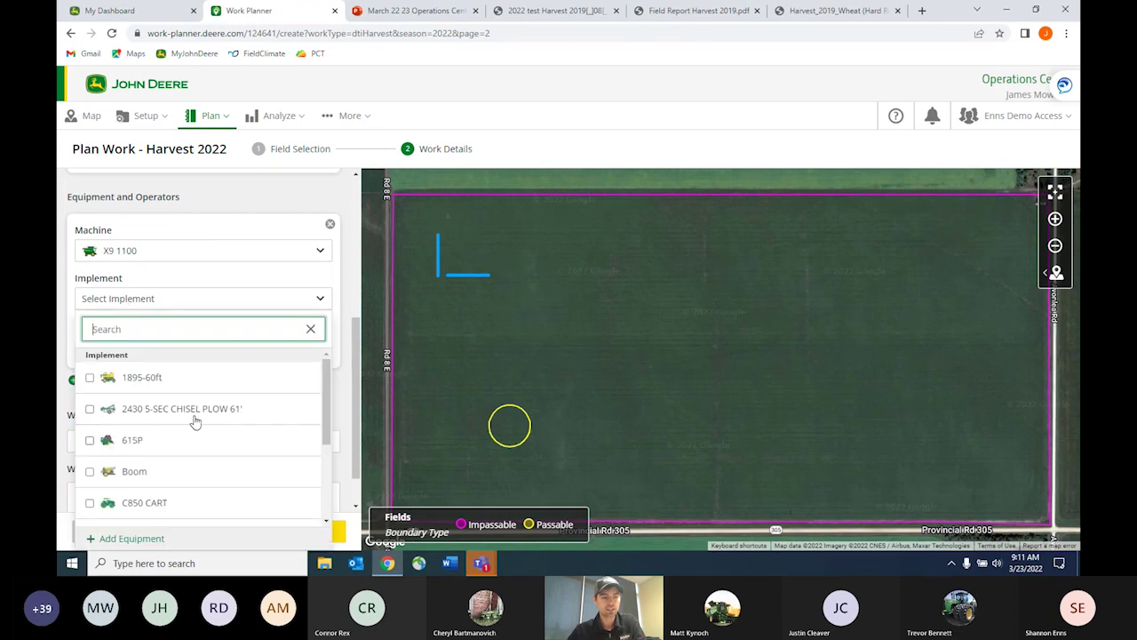
pyautogui.scroll(-2, 328, 393)
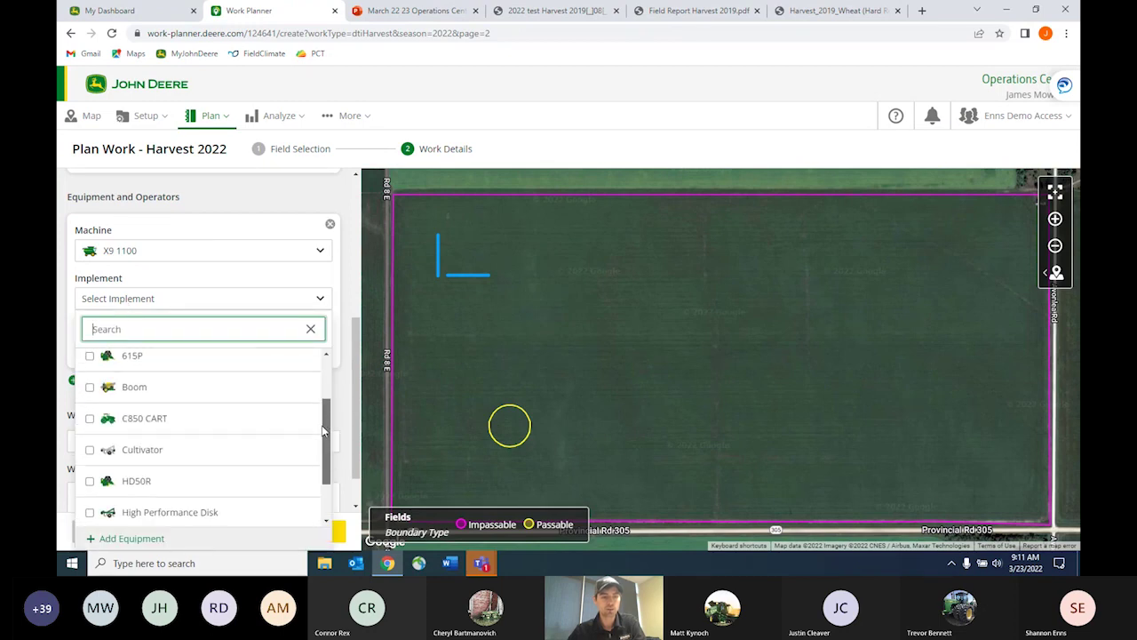
pyautogui.scroll(1, 328, 393)
pyautogui.click(89, 398)
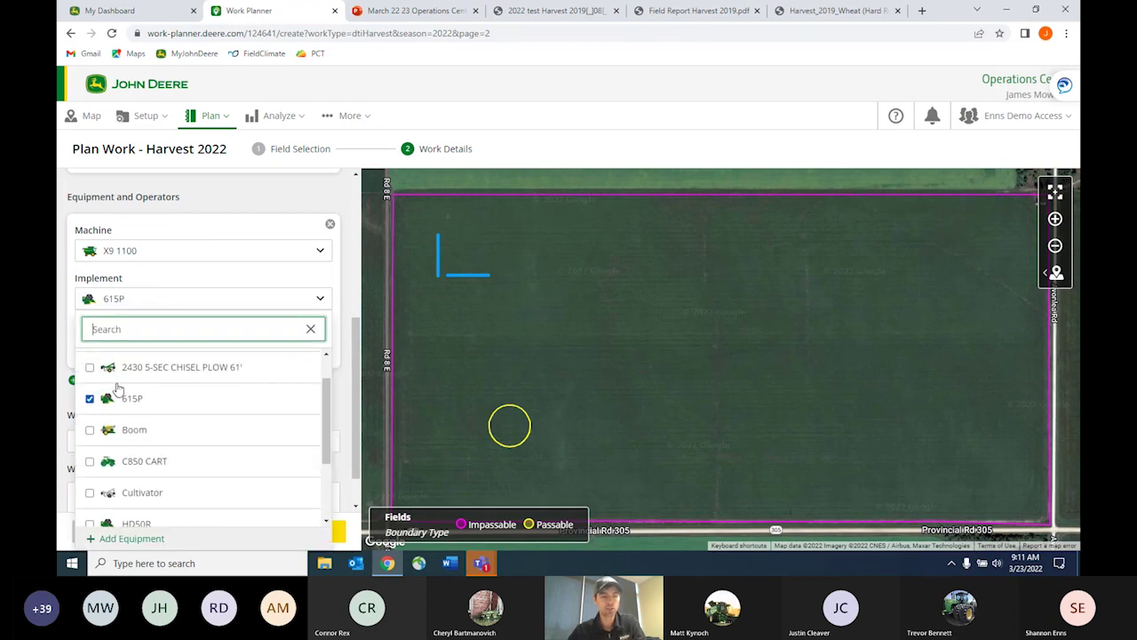
pyautogui.click(336, 282)
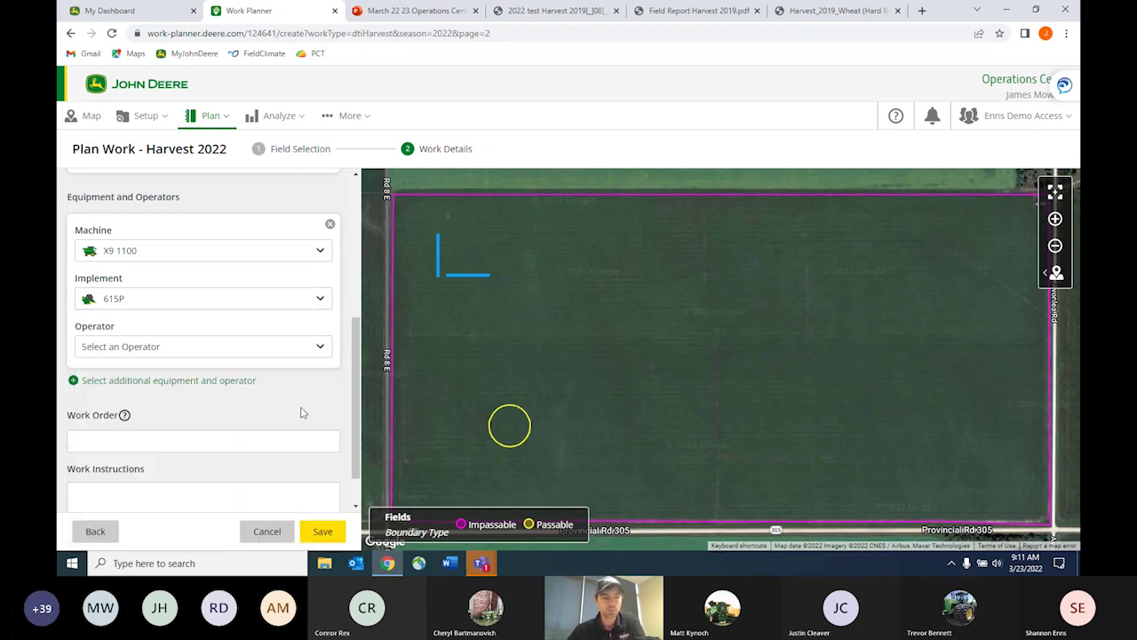
pyautogui.click(322, 351)
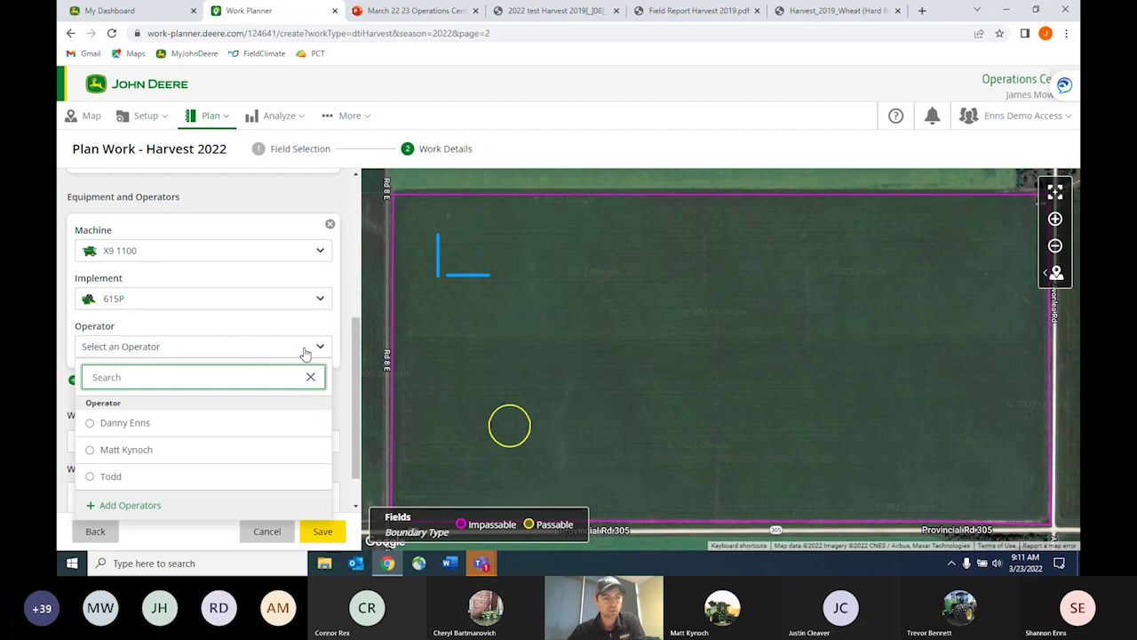
pyautogui.click(94, 453)
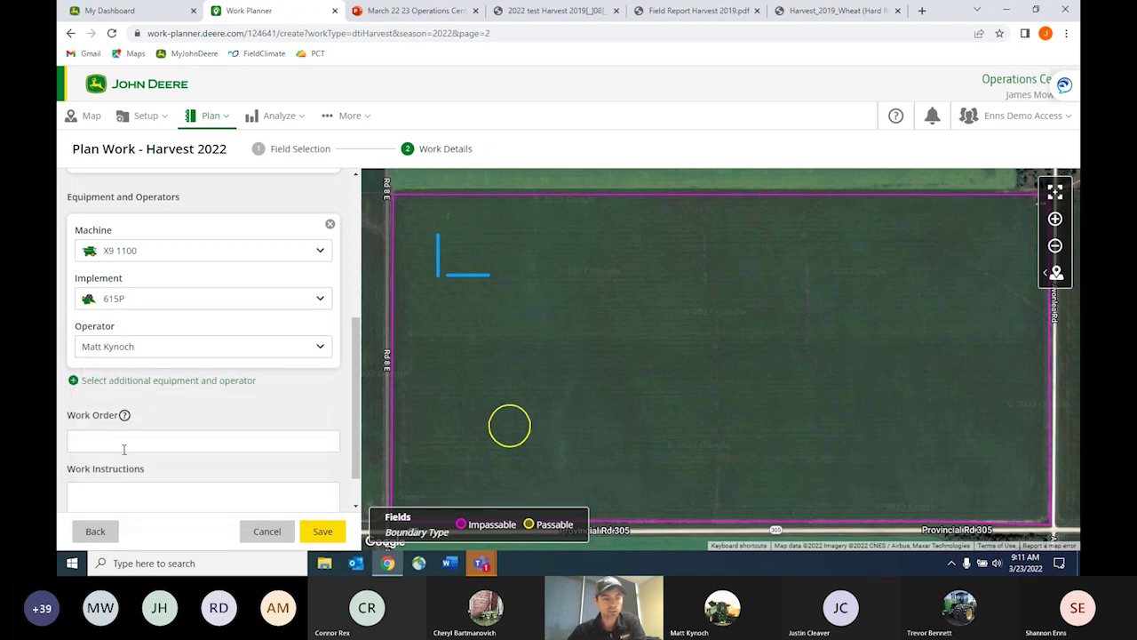
pyautogui.scroll(-1, 348, 391)
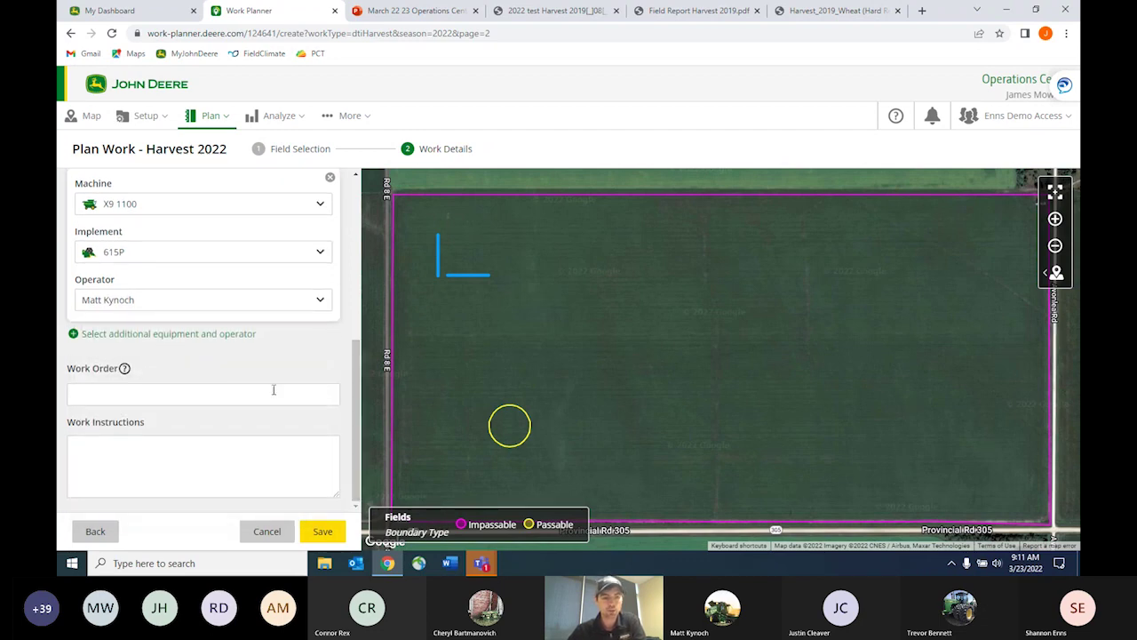
# - Set the harvest plan's work order to "corn harvest" and its work instructions to "harvest 2022 harvest on oct 15", and save the plan
pyautogui.click(134, 400)
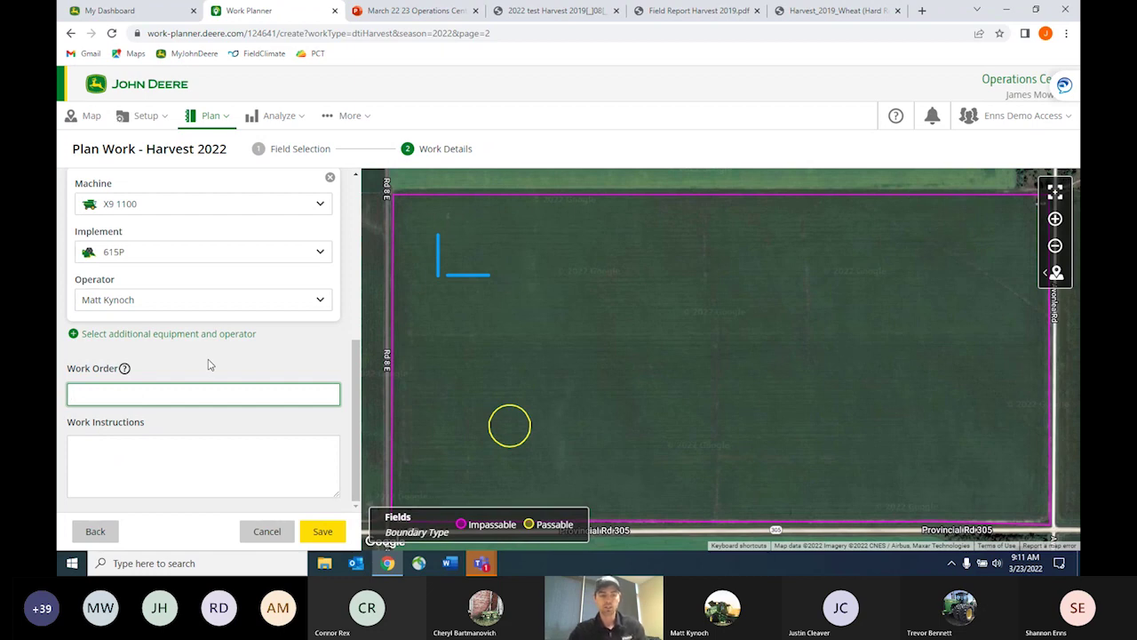
pyautogui.write('corn harvest')
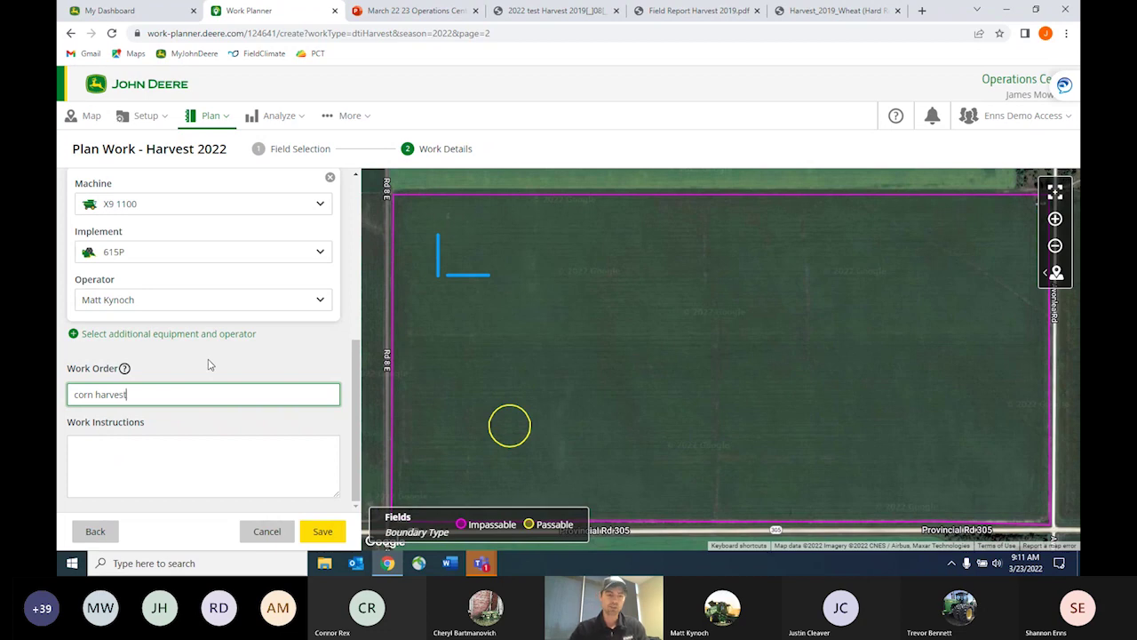
pyautogui.click(147, 451)
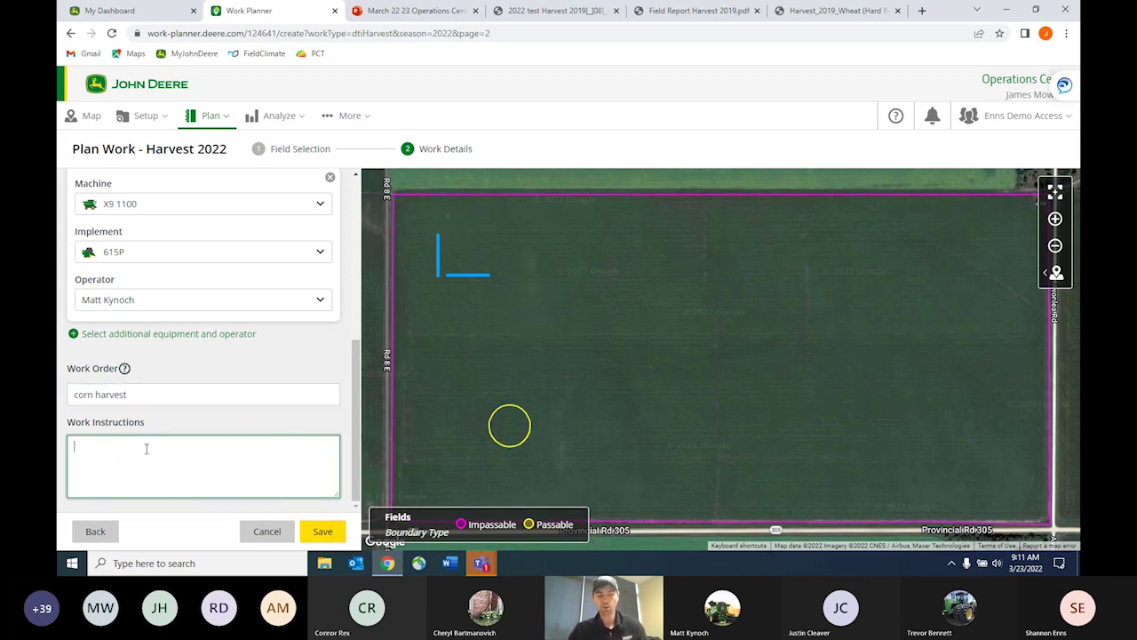
pyautogui.write('harve')
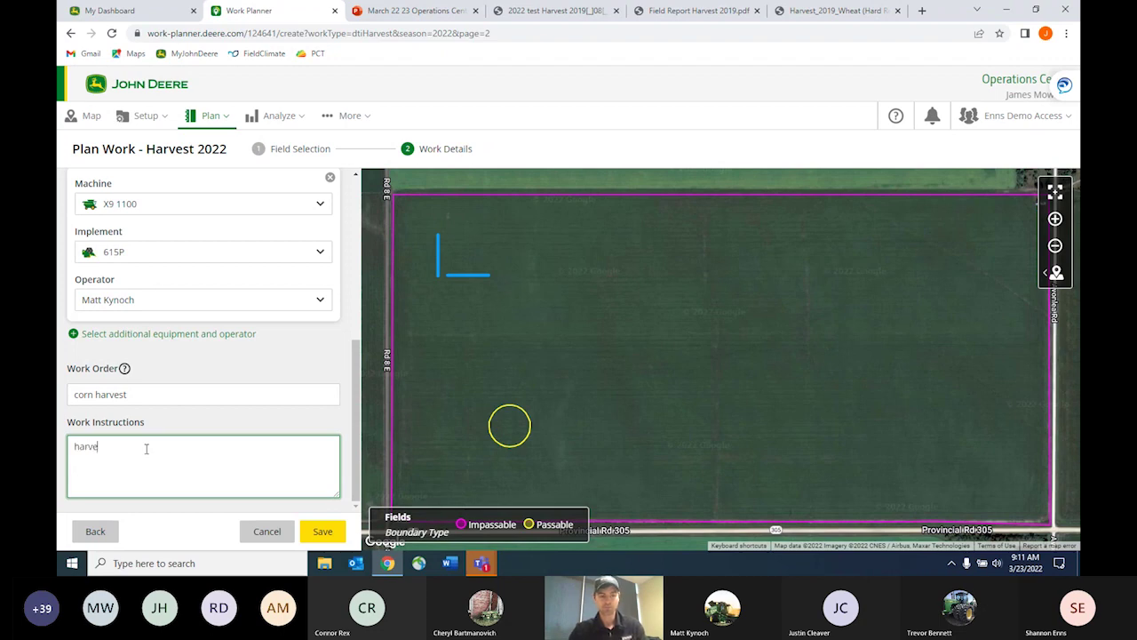
pyautogui.write('st 2022 har')
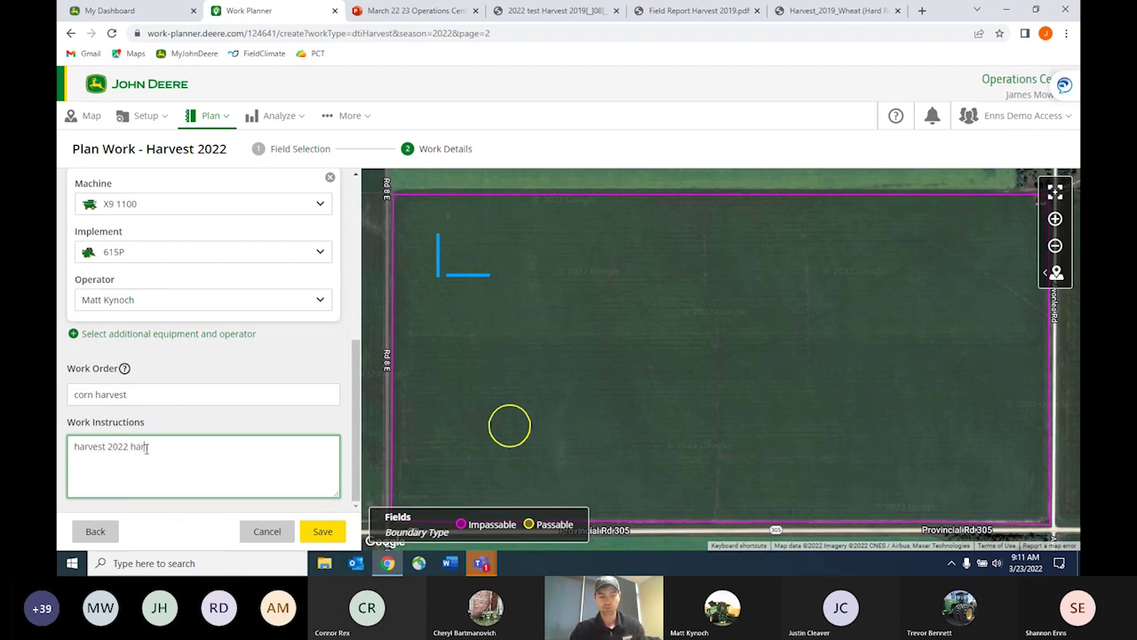
pyautogui.write('vest on ')
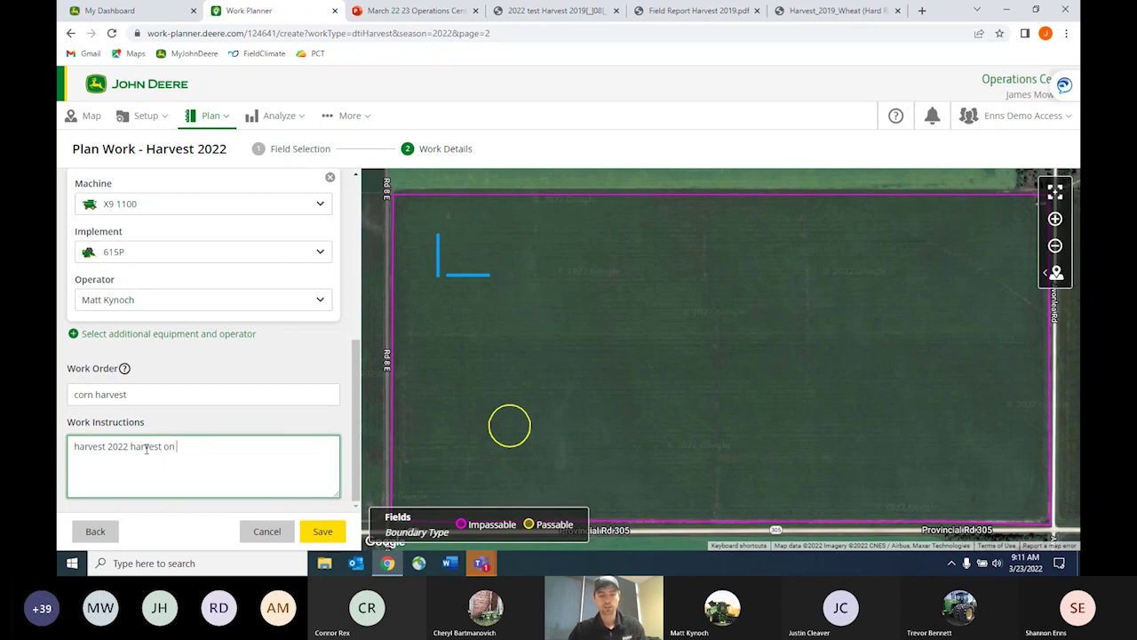
pyautogui.write('oct 15')
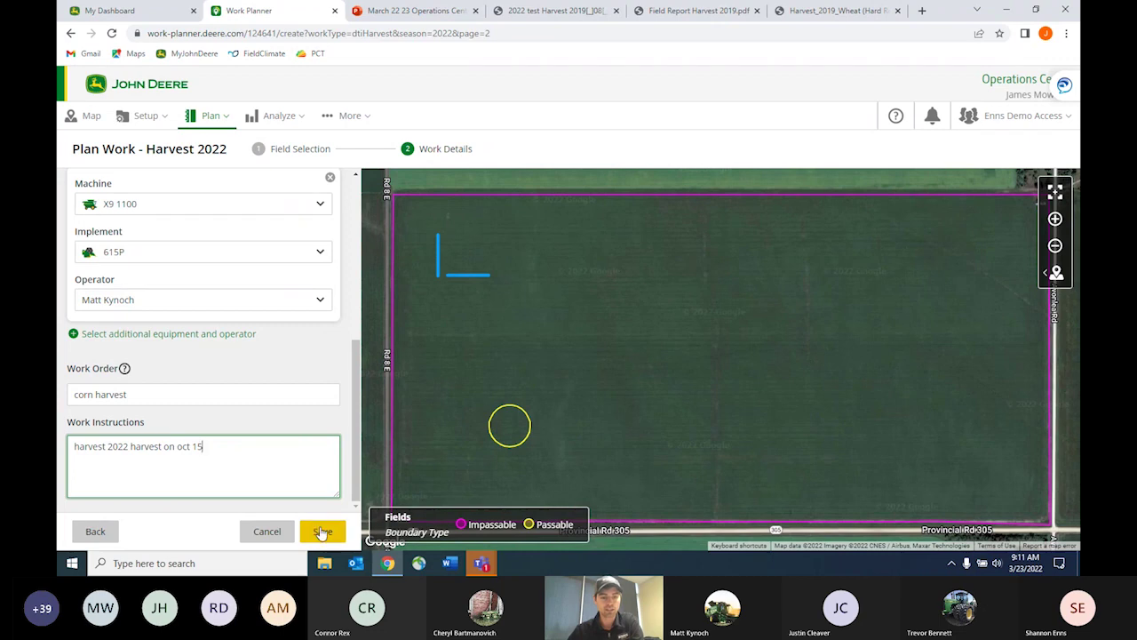
pyautogui.click(322, 531)
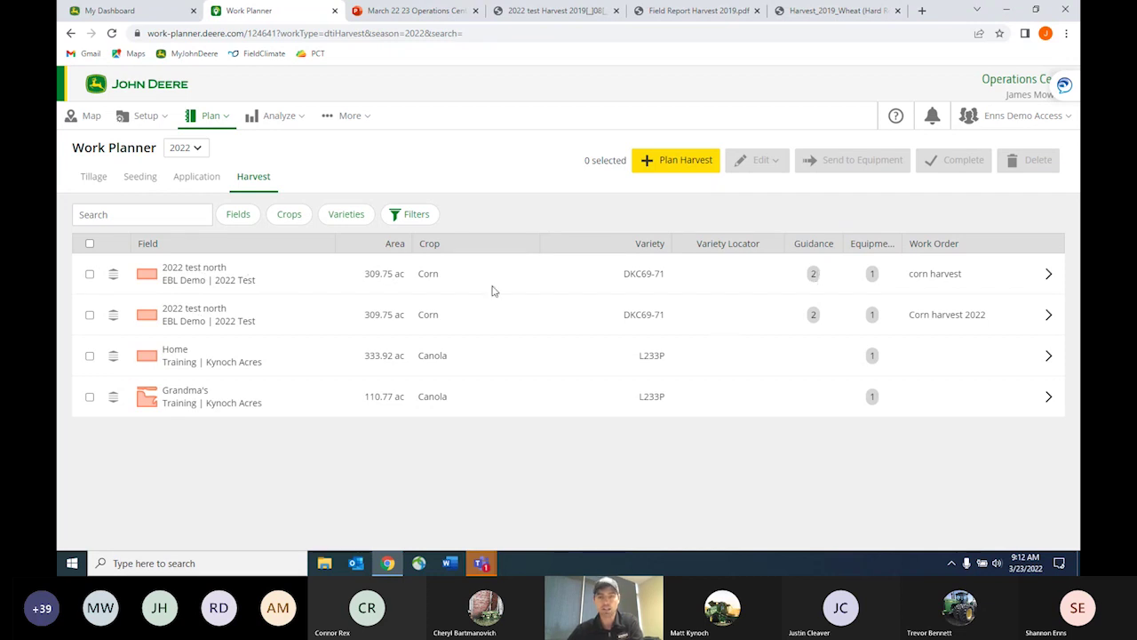
# - Delete the duplicate 2022 test north harvest plan whose work order is "Corn harvest 2022"
pyautogui.click(89, 318)
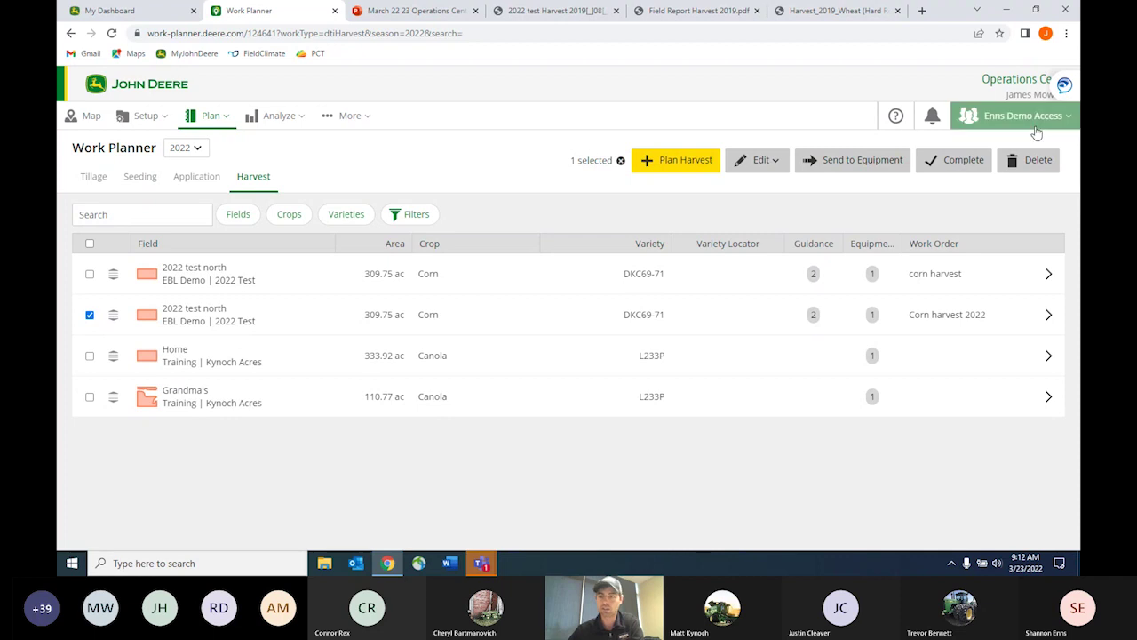
pyautogui.click(1031, 160)
pyautogui.click(689, 354)
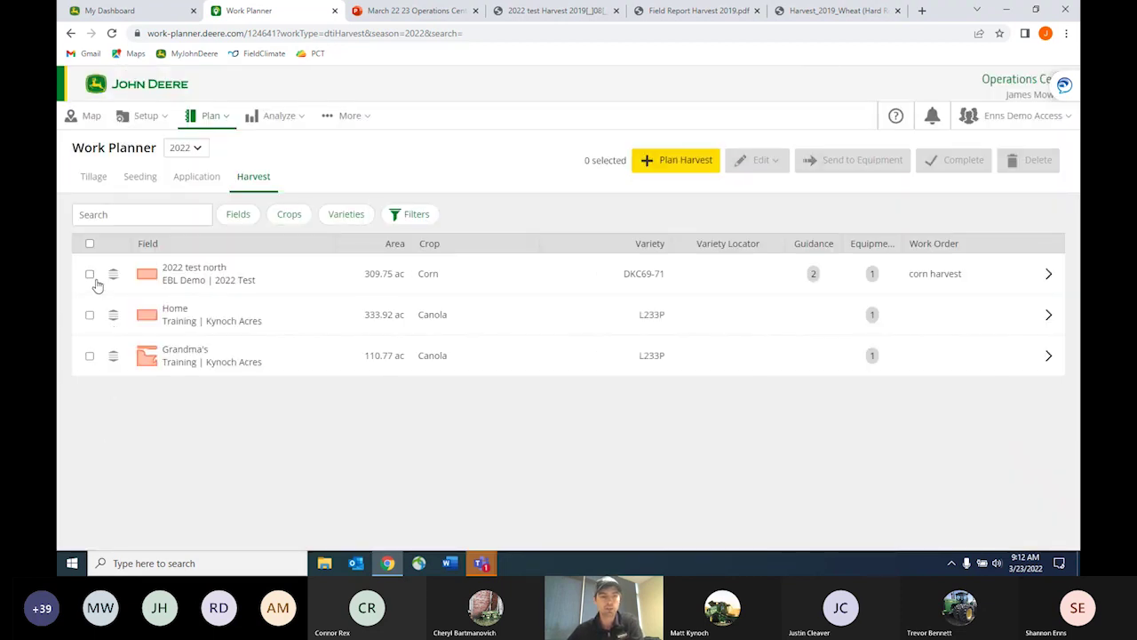
# - Check the seeding and application plans, and apply the listed NH3 prescription file as the NH3 rate in the Grandma's seeding plan
pyautogui.click(142, 181)
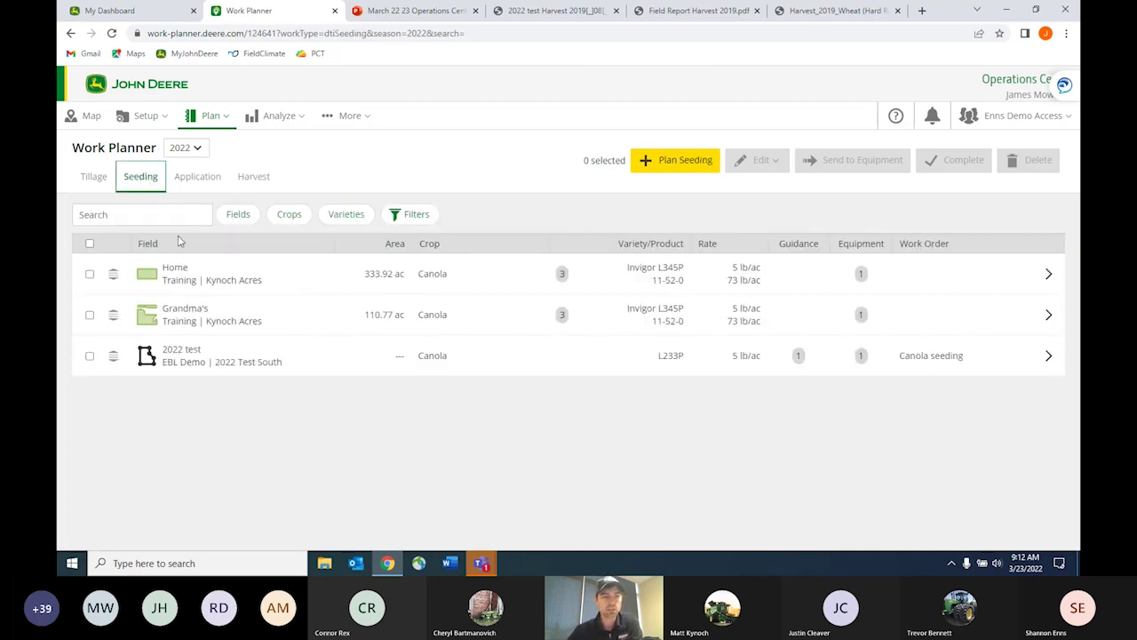
pyautogui.click(191, 181)
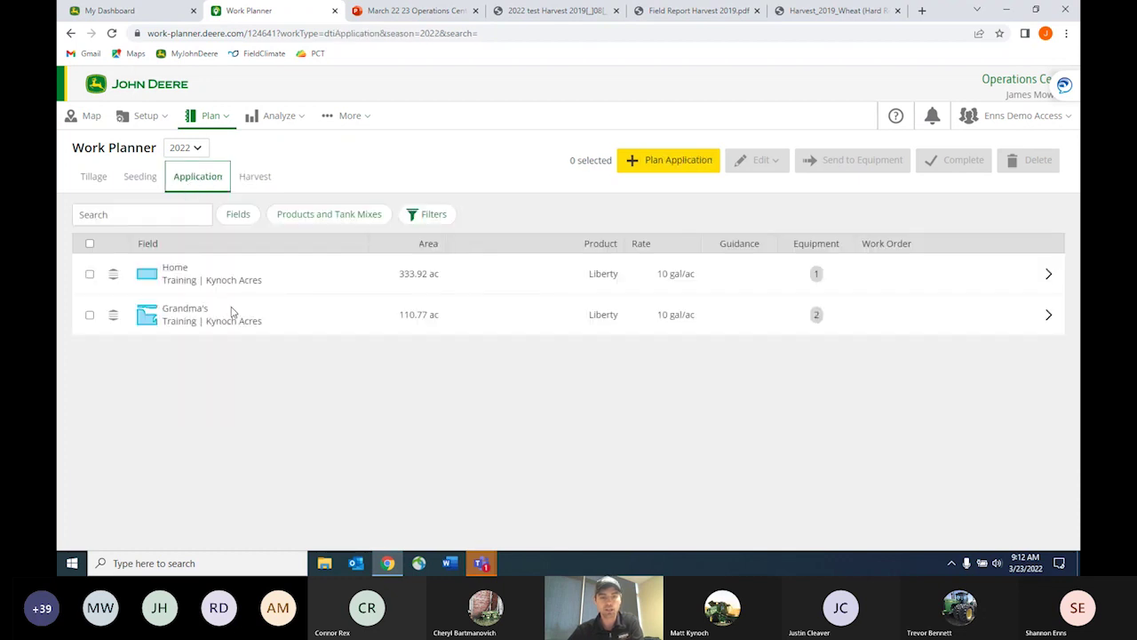
pyautogui.click(140, 177)
pyautogui.click(89, 315)
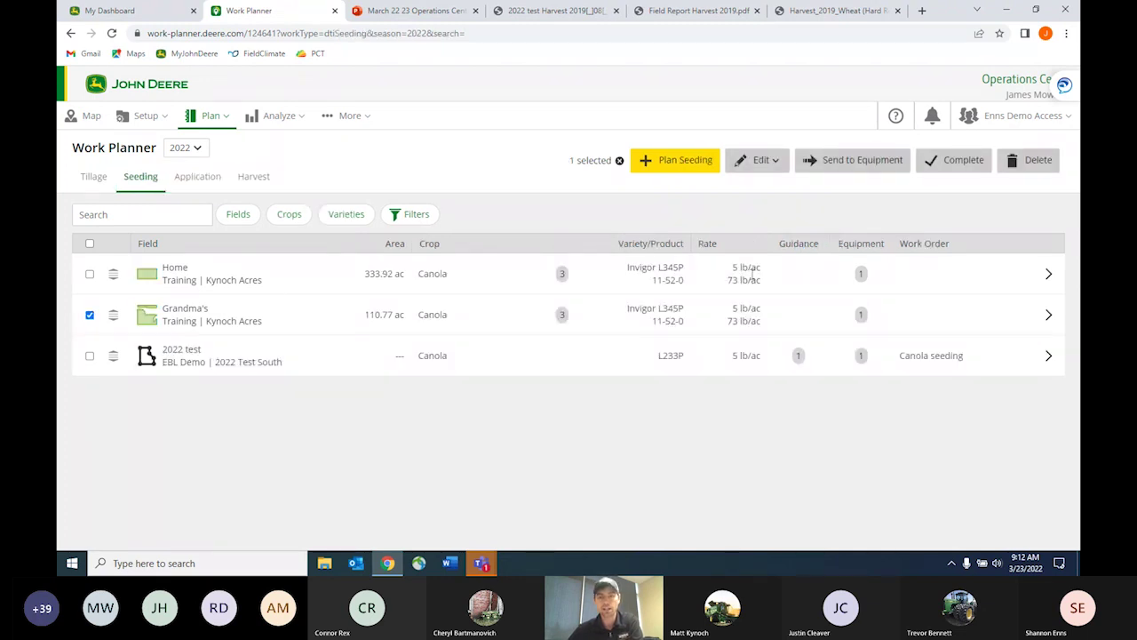
pyautogui.click(766, 161)
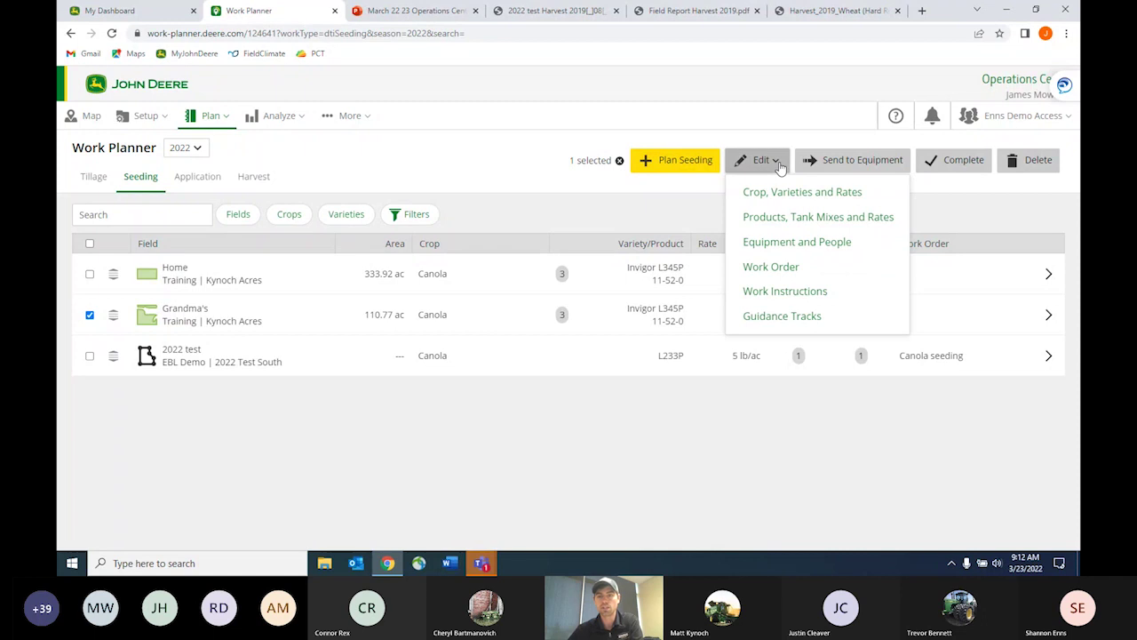
pyautogui.click(787, 221)
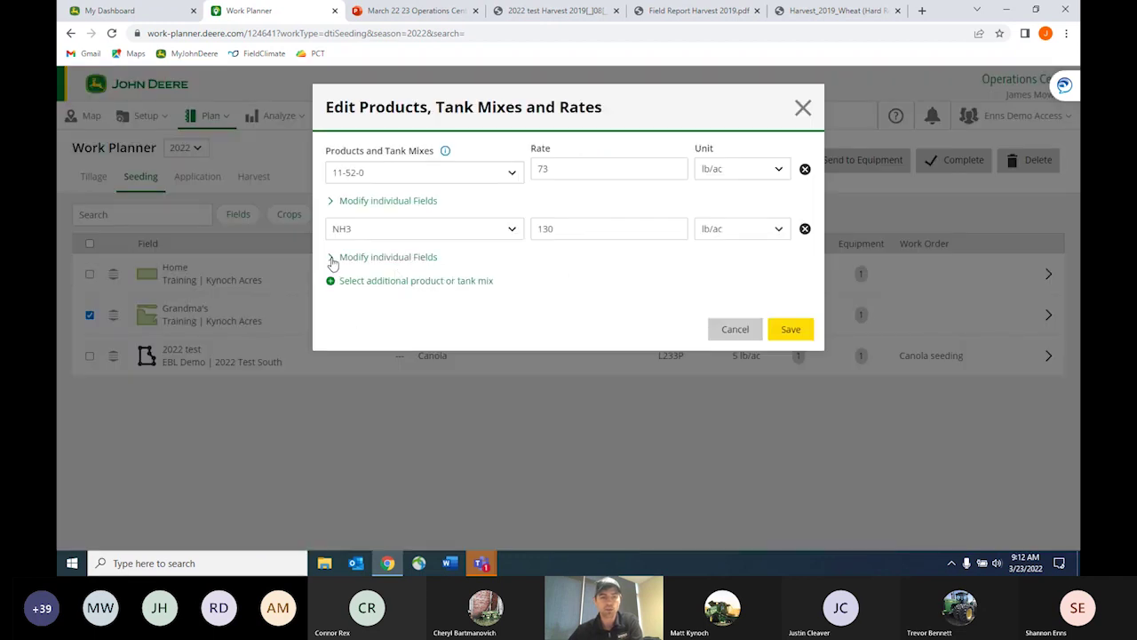
pyautogui.click(333, 260)
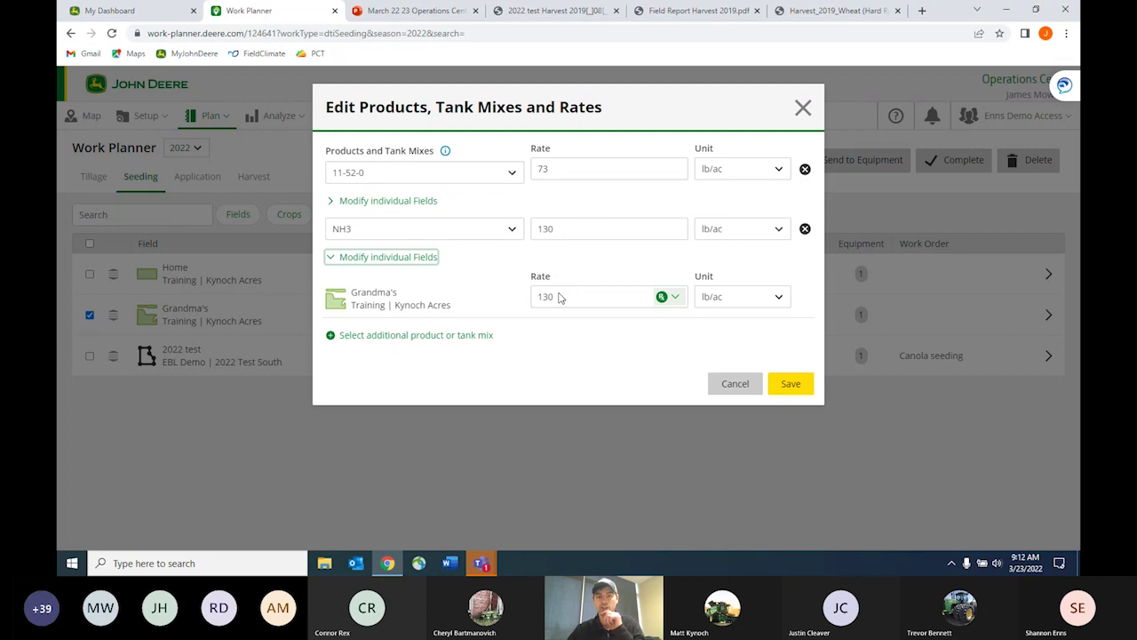
pyautogui.click(668, 297)
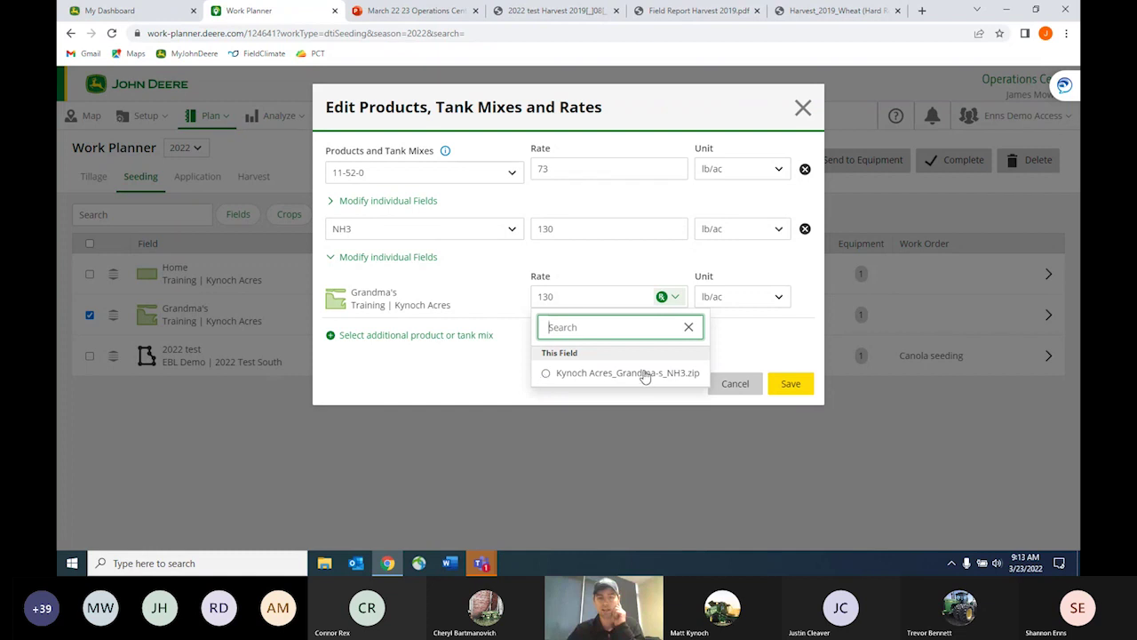
pyautogui.click(545, 373)
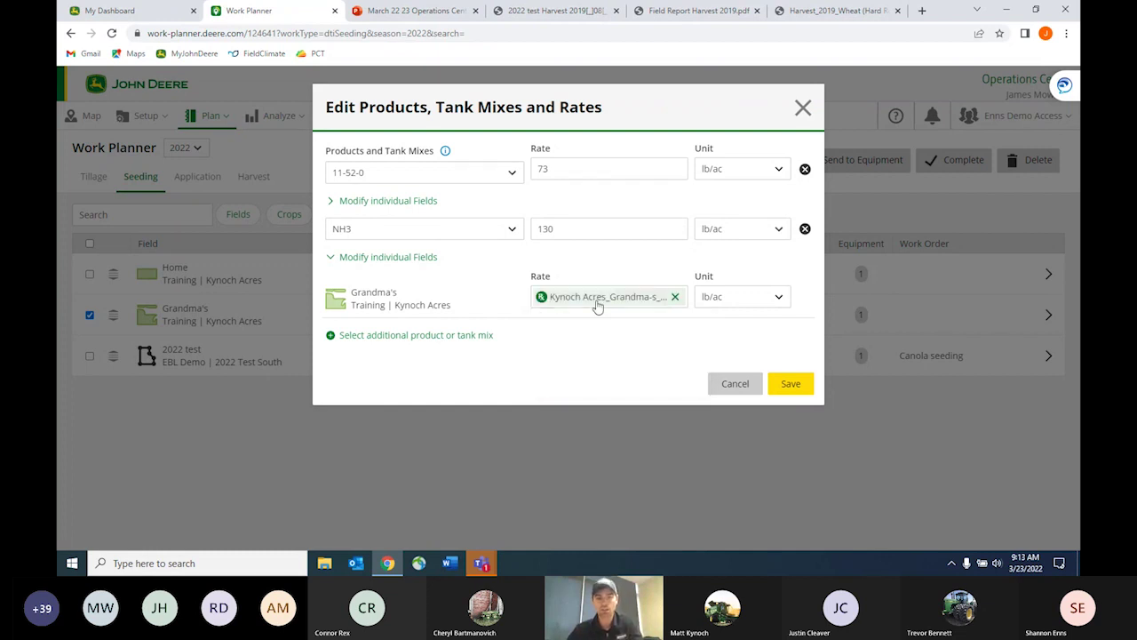
pyautogui.click(791, 384)
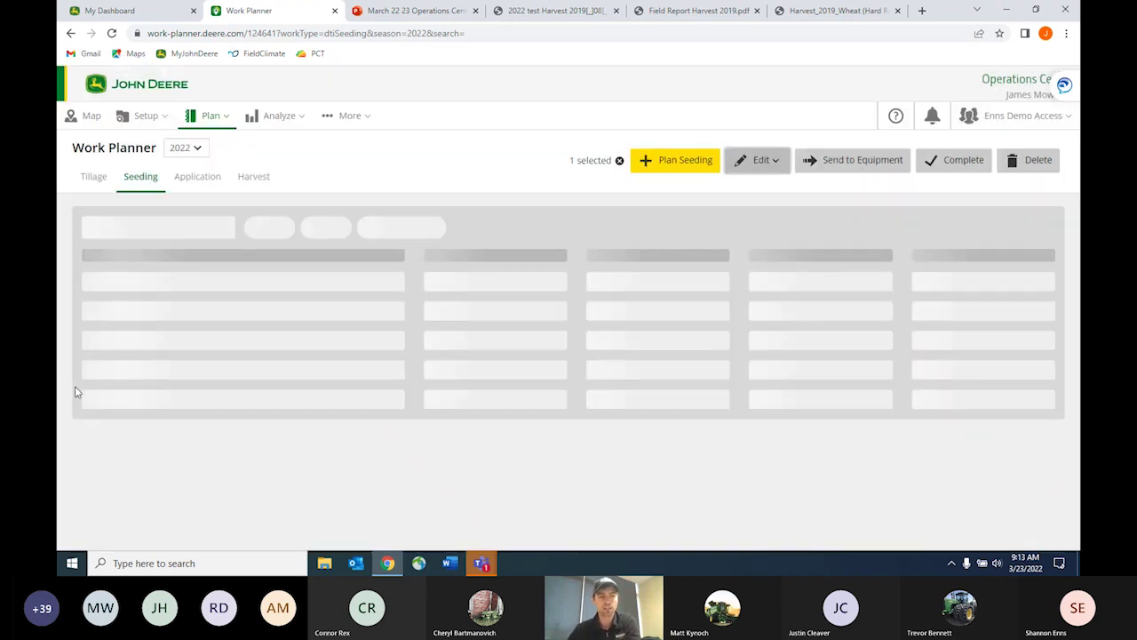
# - Select both connected machines as recipients for the Home canola harvest plan, and close the Send to Equipment form without sending
pyautogui.click(253, 178)
pyautogui.click(90, 315)
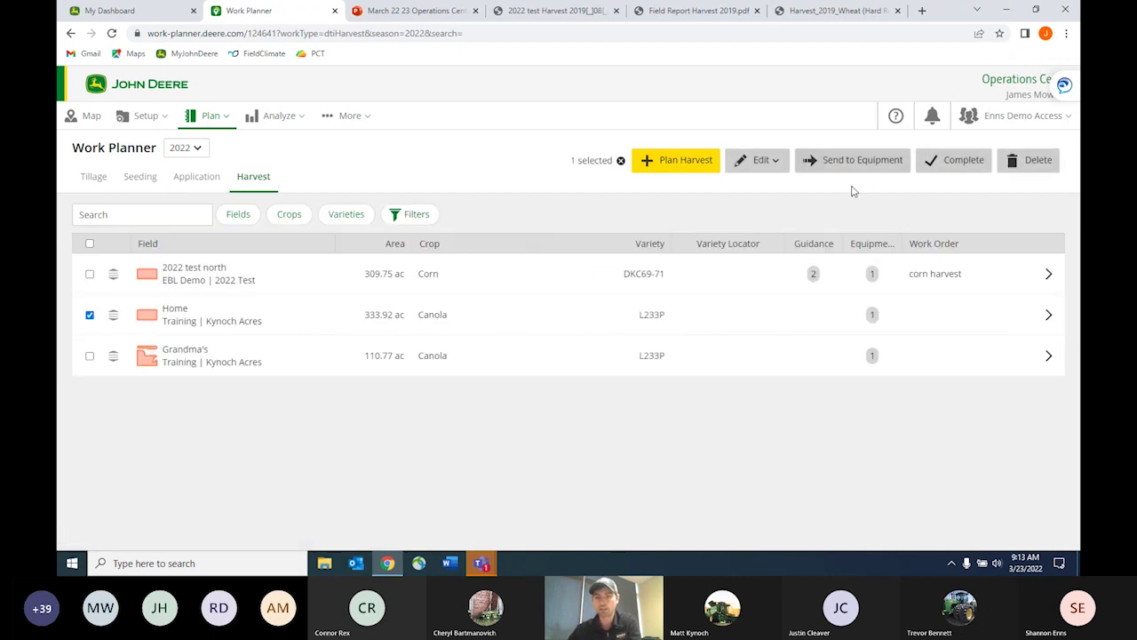
pyautogui.click(872, 167)
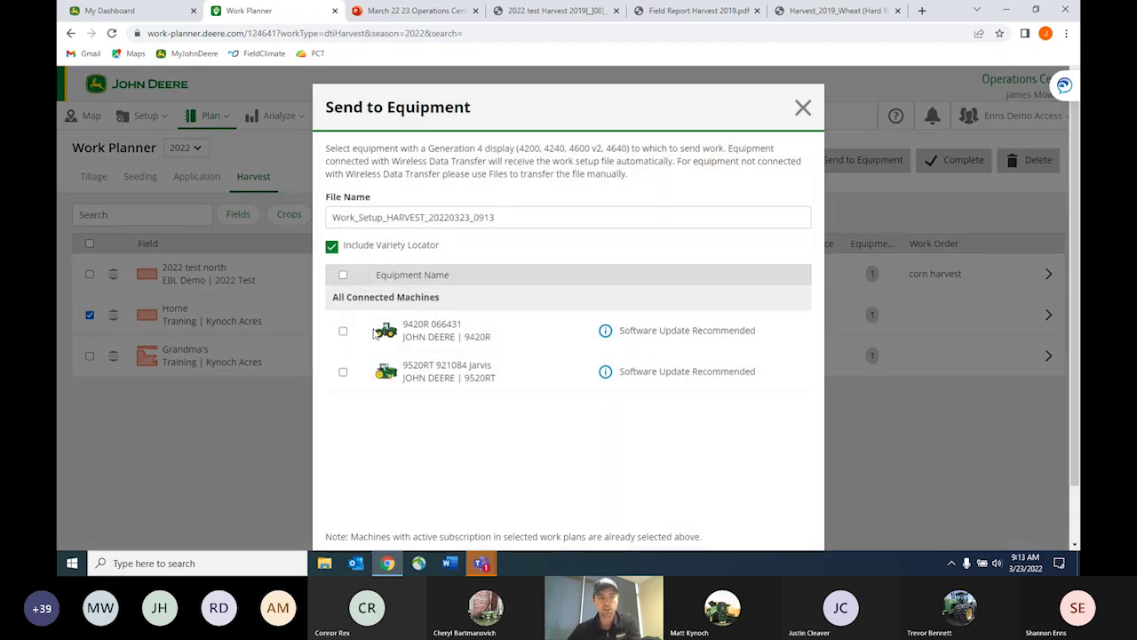
pyautogui.click(343, 332)
pyautogui.click(343, 373)
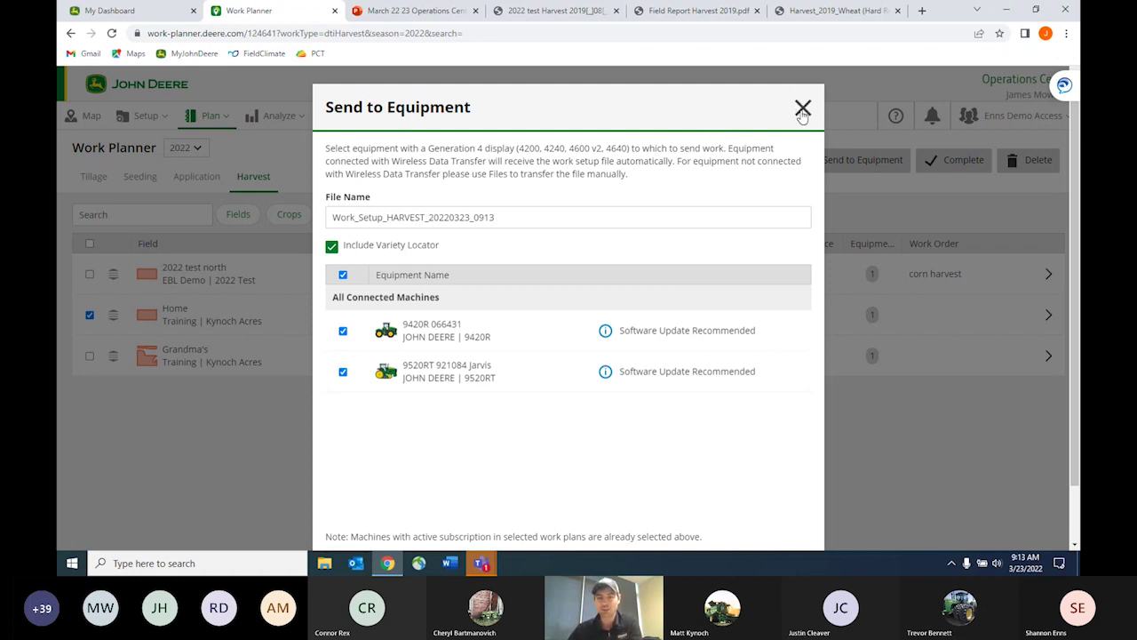
pyautogui.scroll(-1, 775, 351)
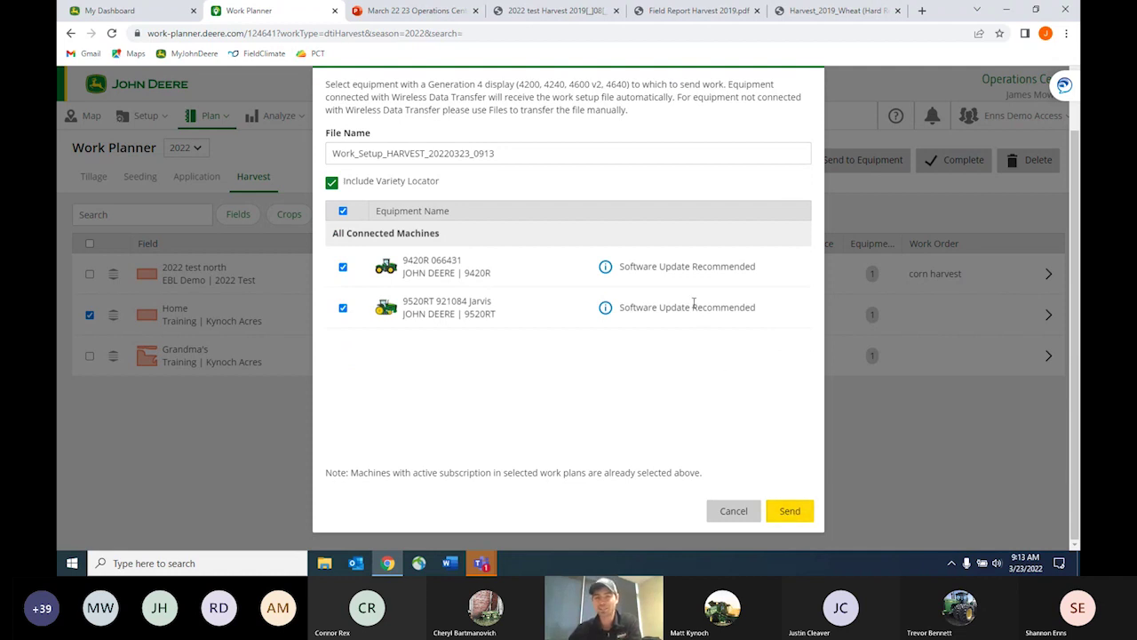
pyautogui.scroll(1, 723, 325)
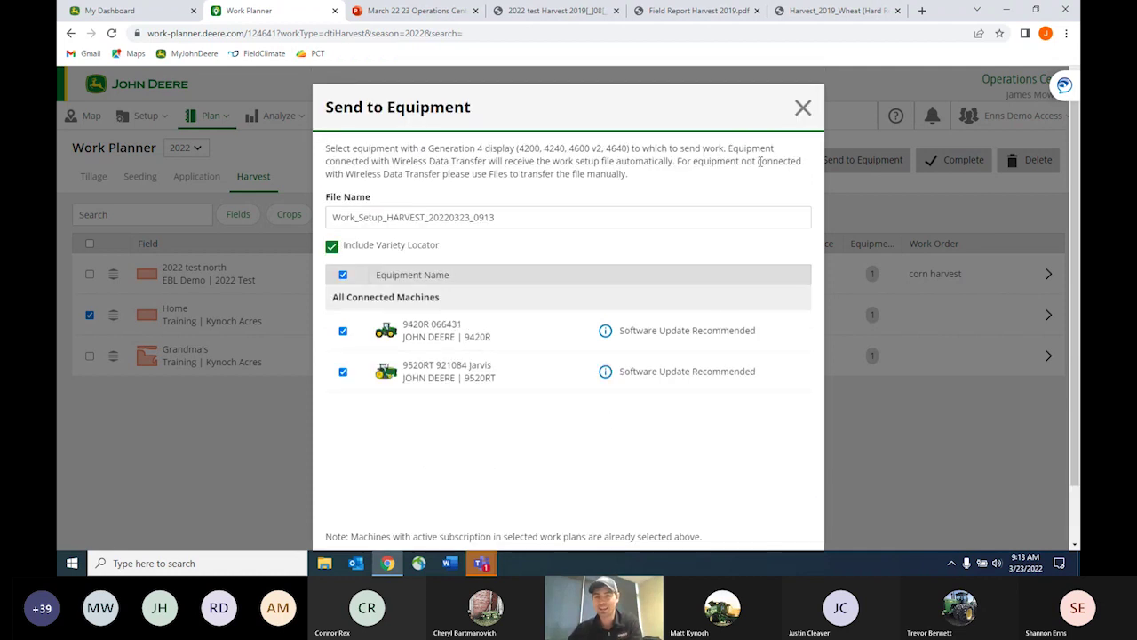
pyautogui.click(802, 109)
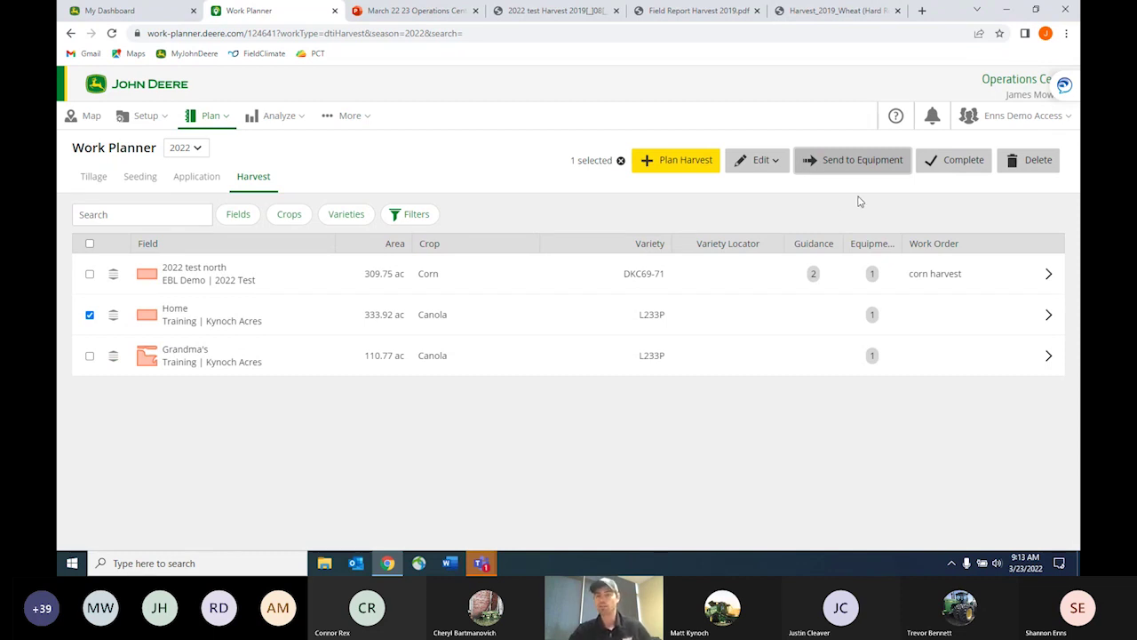
# - Examine the completion confirmation for the Home harvest plan, cancel it, and check which seasons the Work Planner offers
pyautogui.click(947, 164)
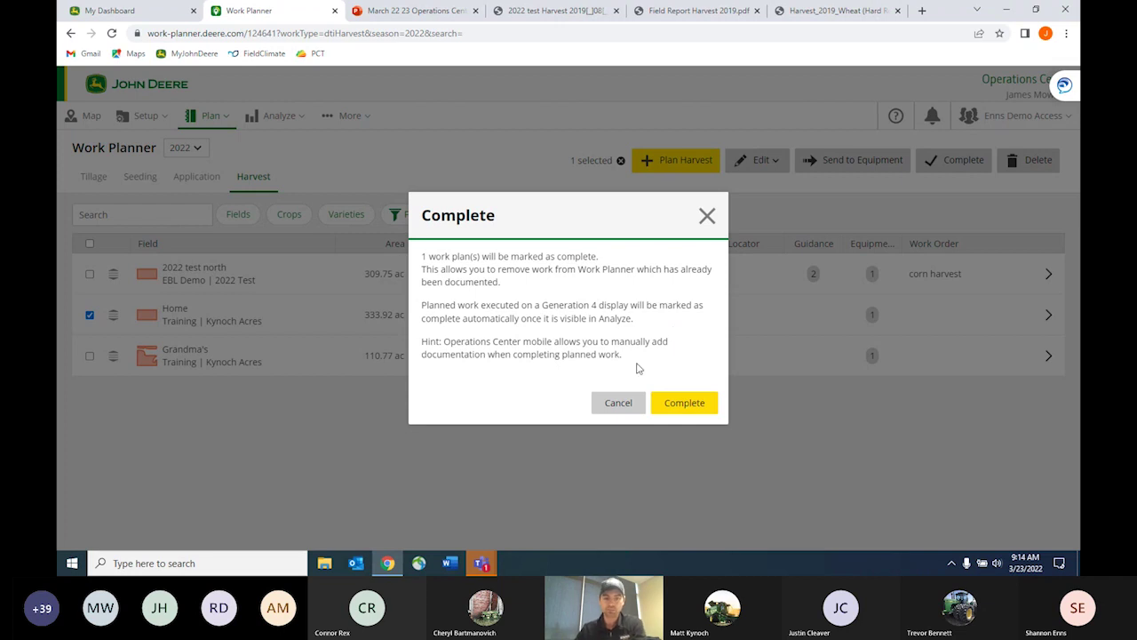
pyautogui.click(619, 403)
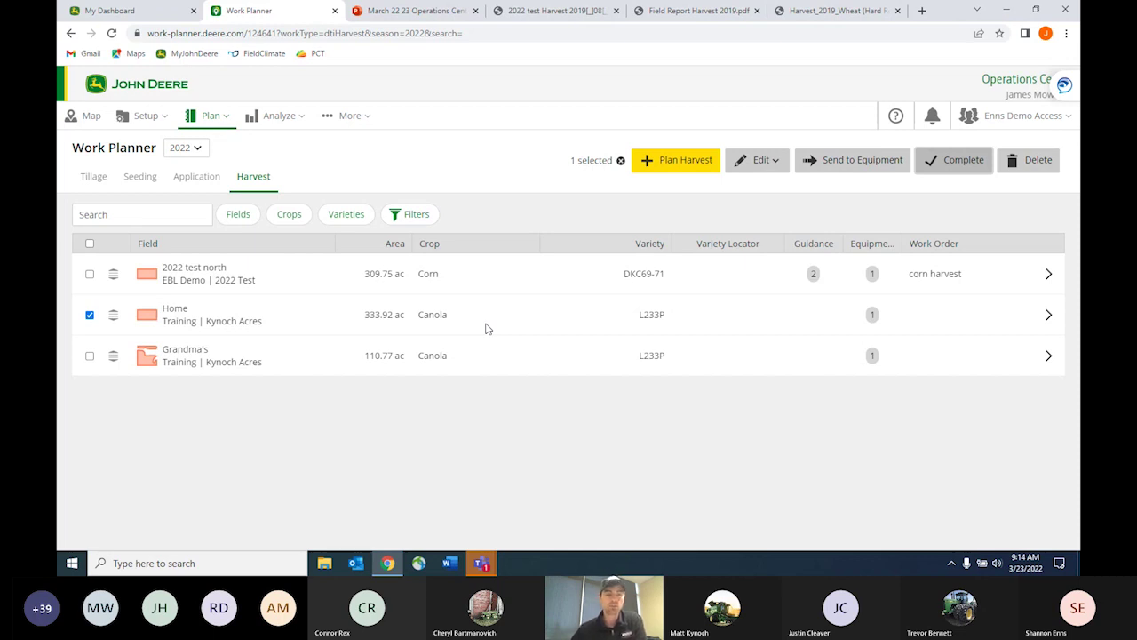
pyautogui.click(199, 153)
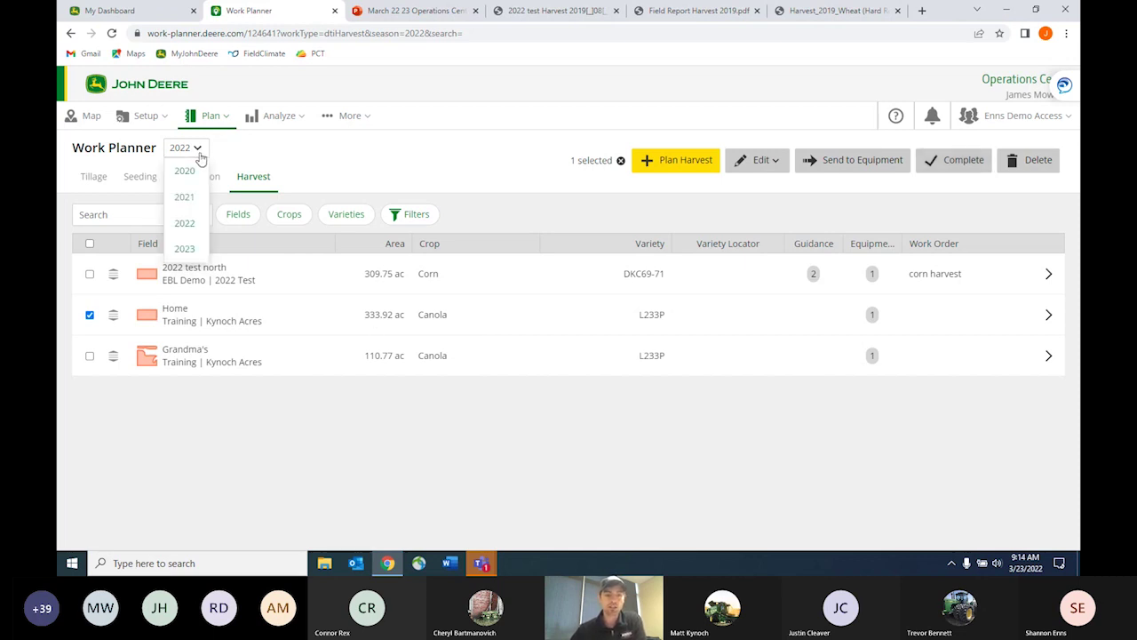
pyautogui.click(263, 150)
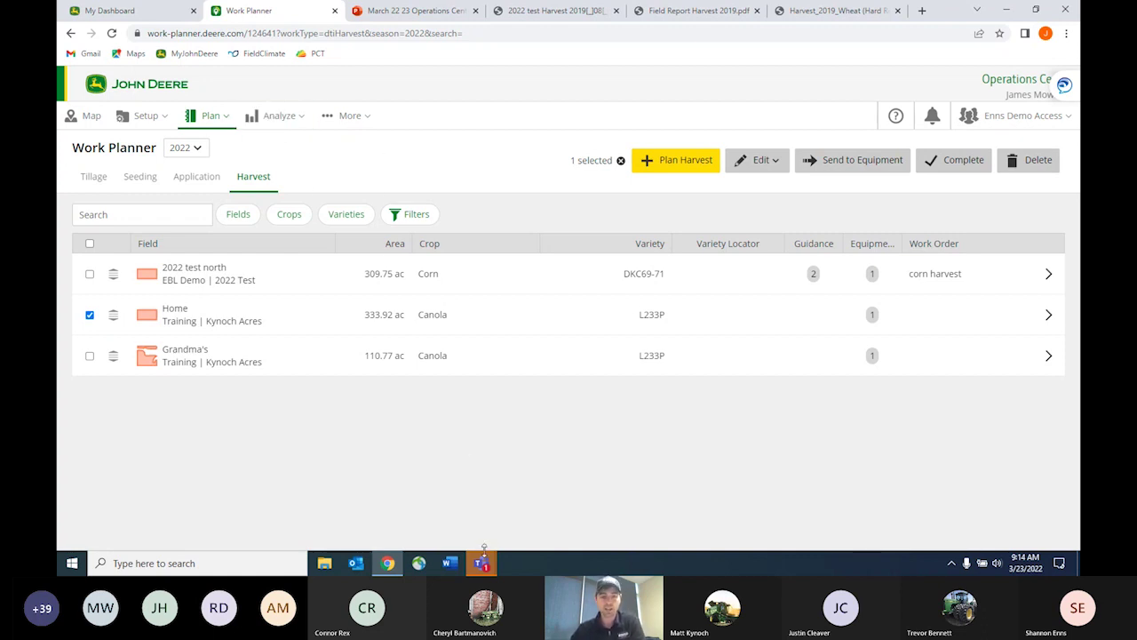
# - Switch to the Microsoft Teams webinar meeting window
pyautogui.moveTo(485, 561)
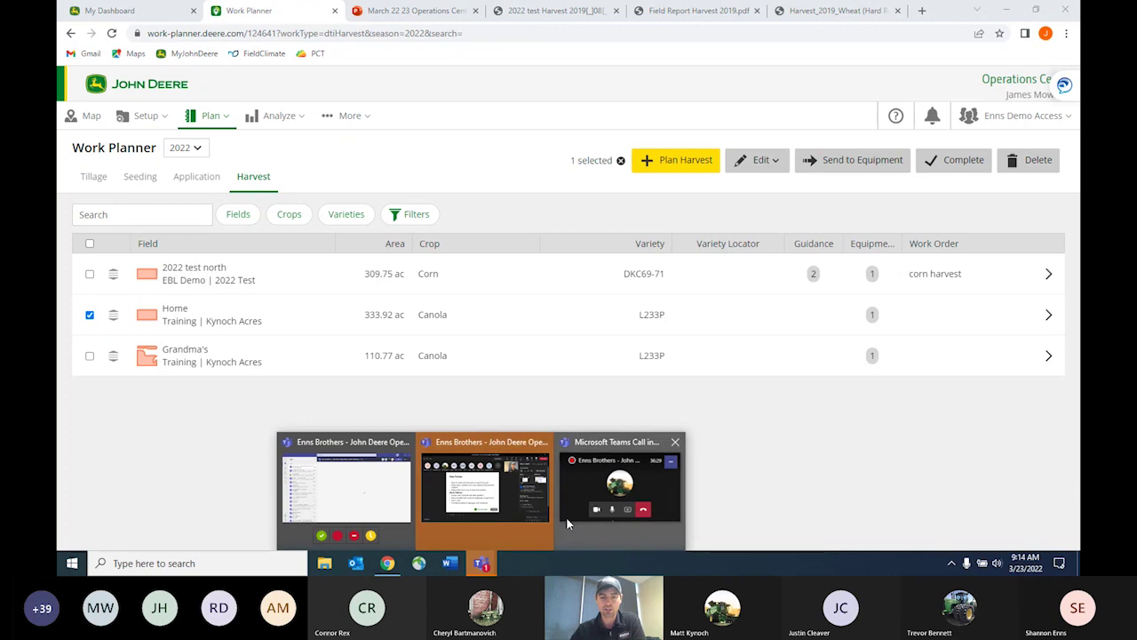
pyautogui.moveTo(566, 510)
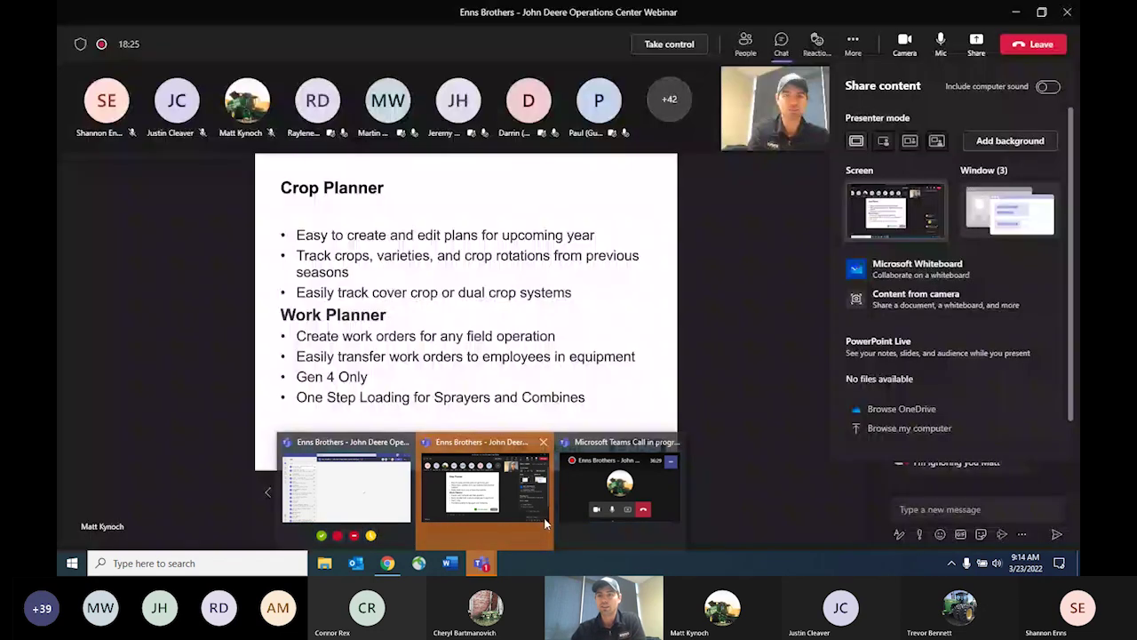
pyautogui.click(546, 498)
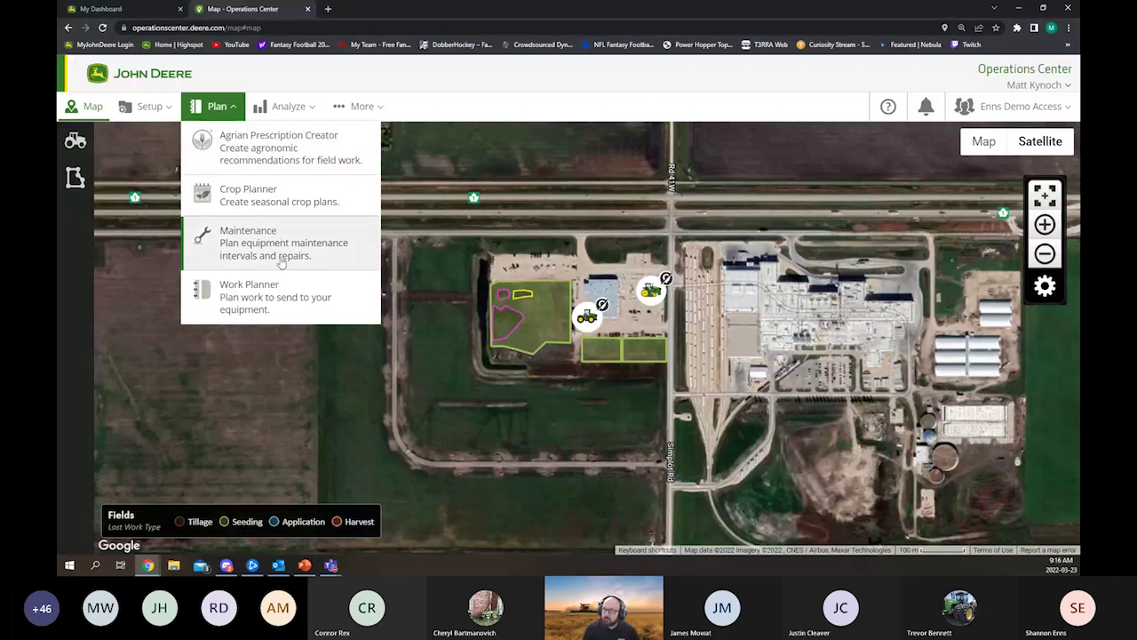
# - View the Work Planner's seeding plans and go to the equipment Maintenance planning page
pyautogui.click(297, 286)
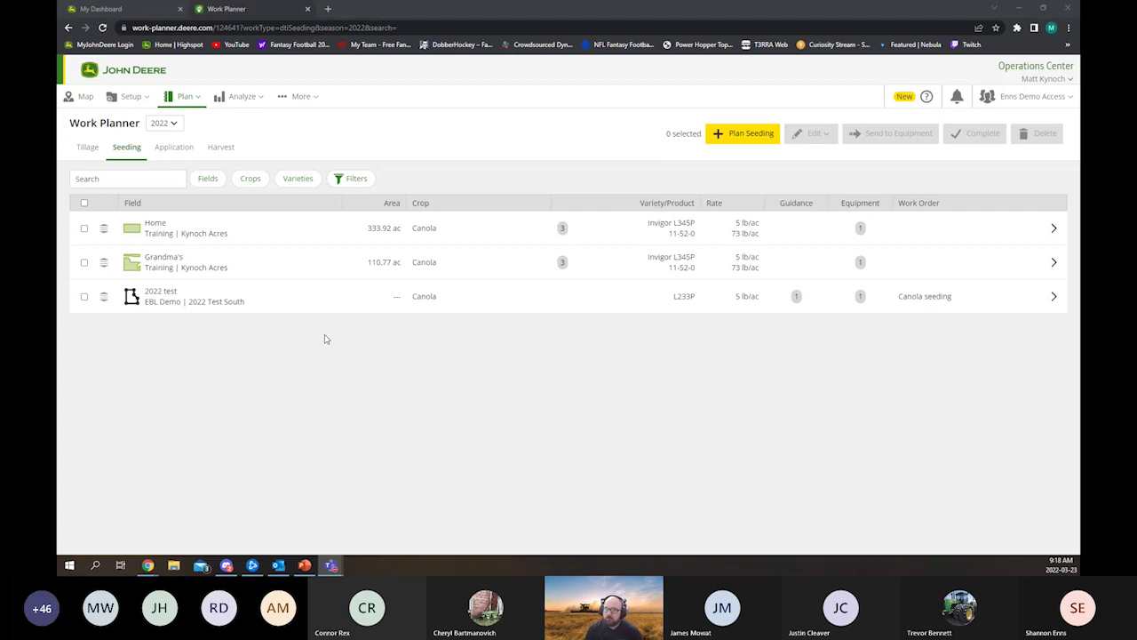
pyautogui.click(186, 98)
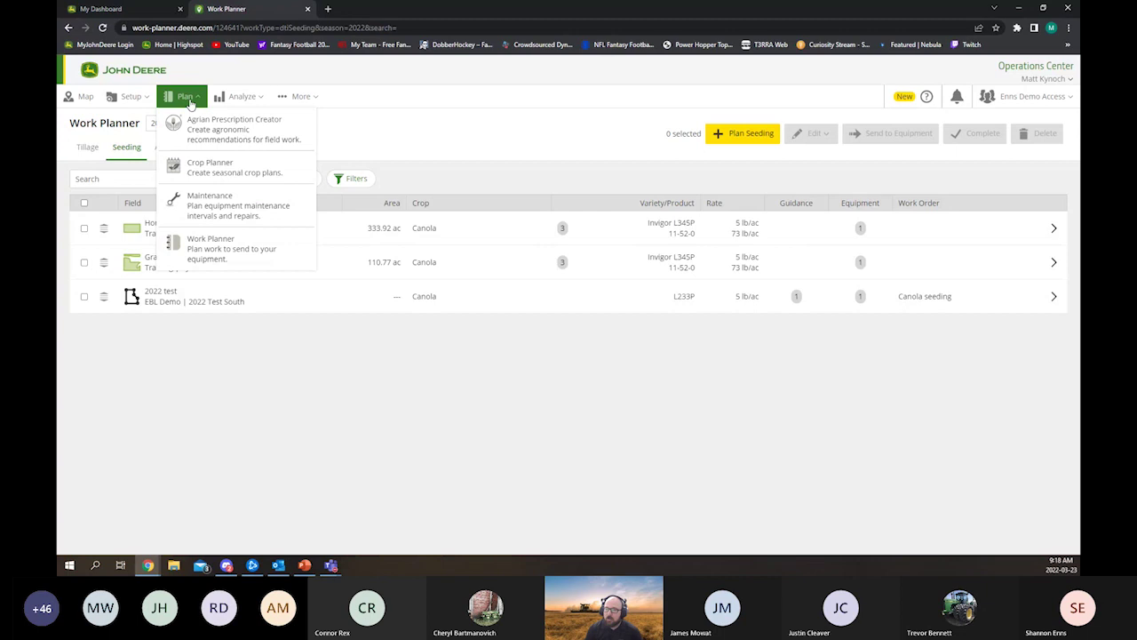
pyautogui.click(253, 210)
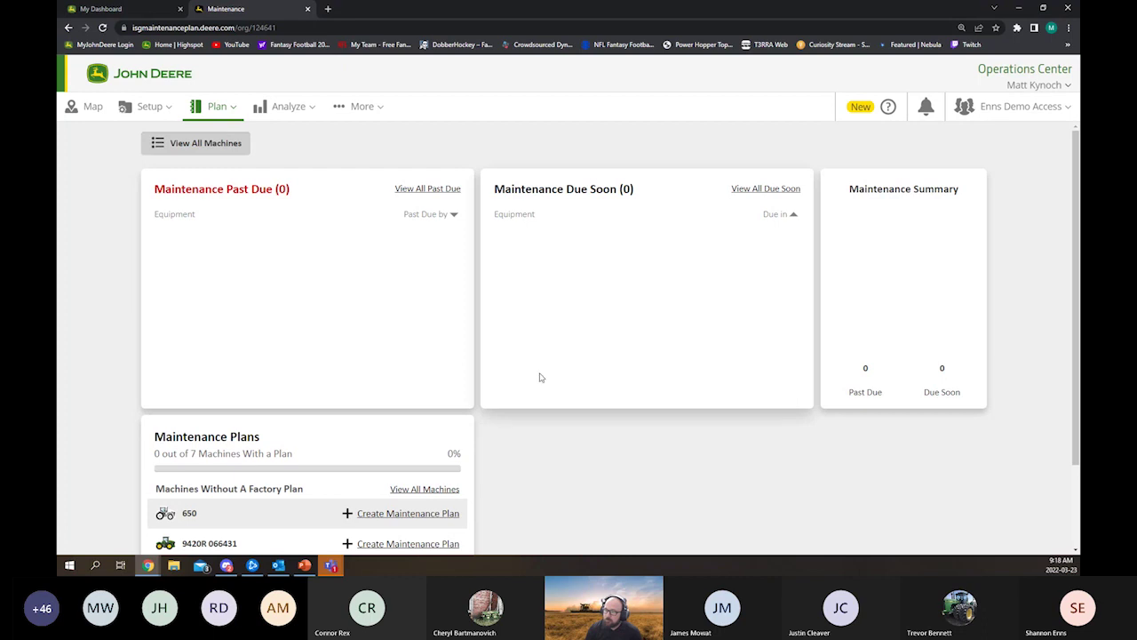
# - Start building a factory maintenance plan for the 9420R tractor from the machines without a plan, using Factory Plan Option 1
pyautogui.scroll(-1, 539, 378)
pyautogui.scroll(-1, 538, 378)
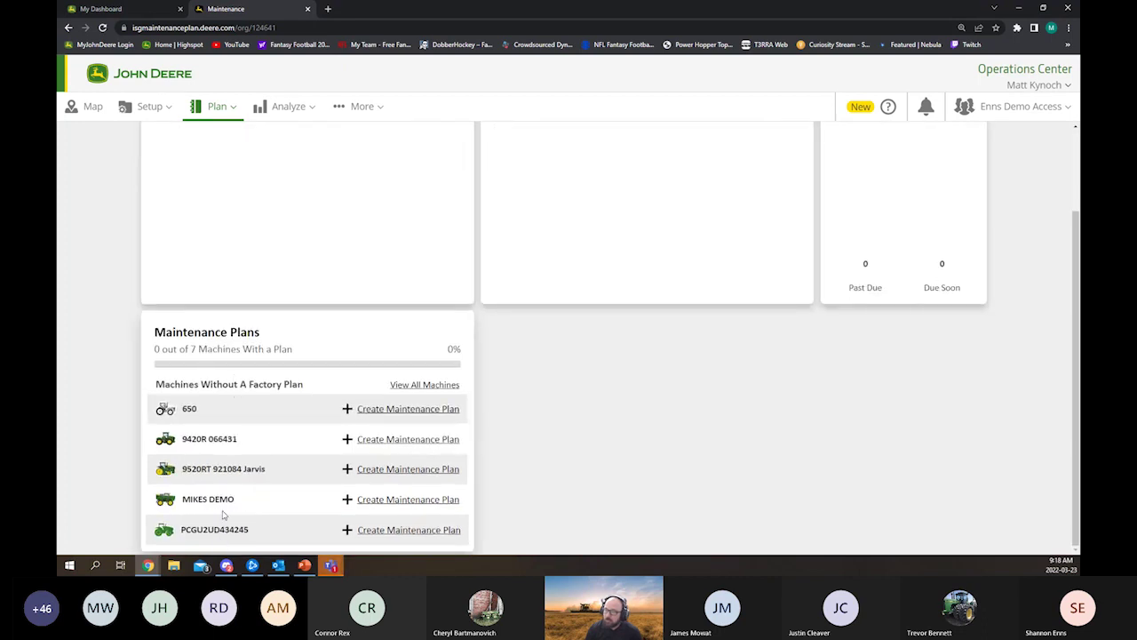
pyautogui.scroll(1, 361, 394)
pyautogui.scroll(1, 218, 358)
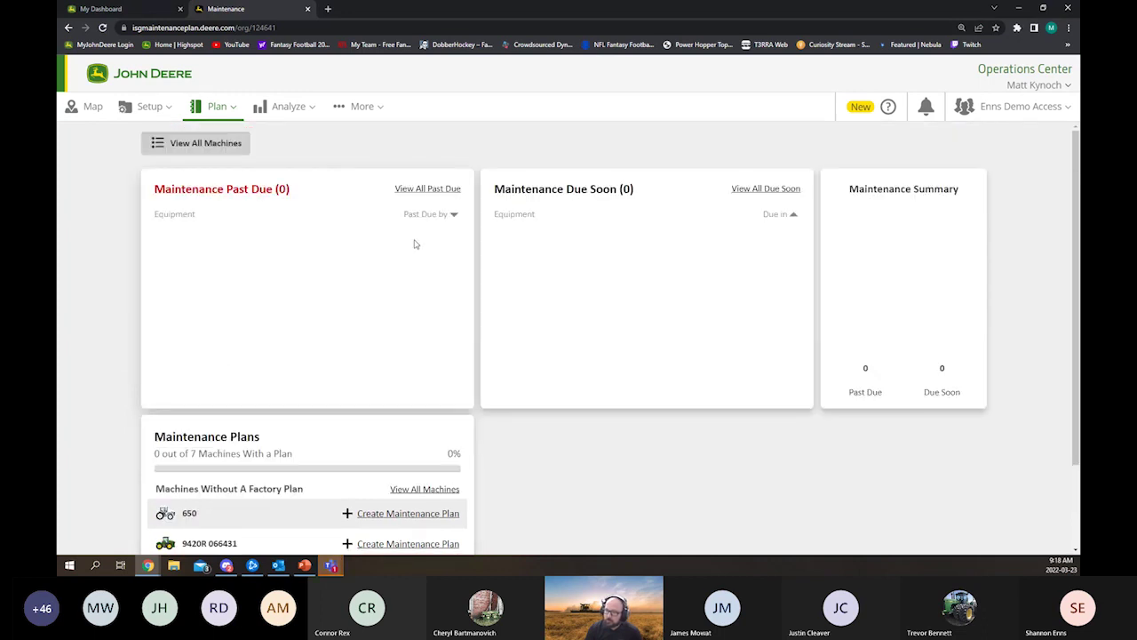
pyautogui.scroll(-2, 413, 341)
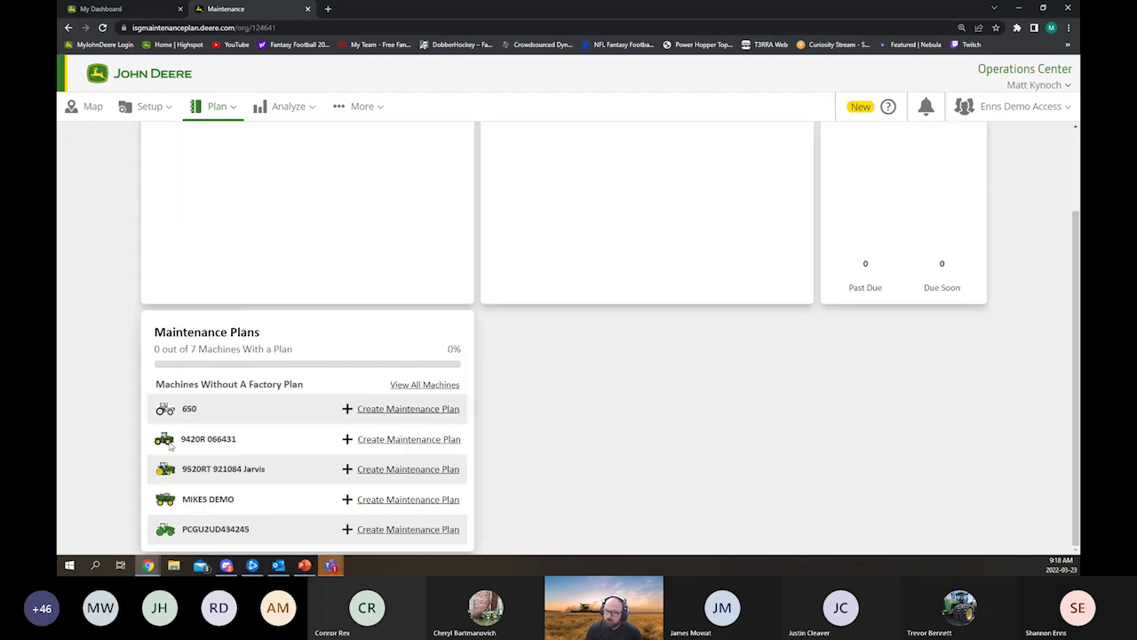
pyautogui.click(247, 445)
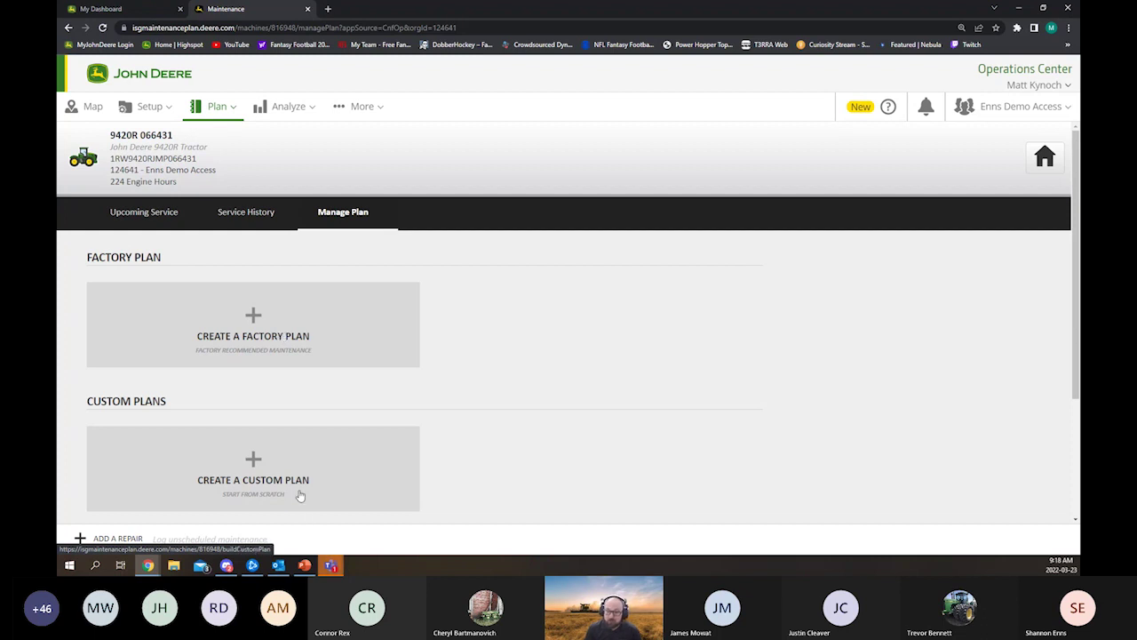
pyautogui.click(254, 329)
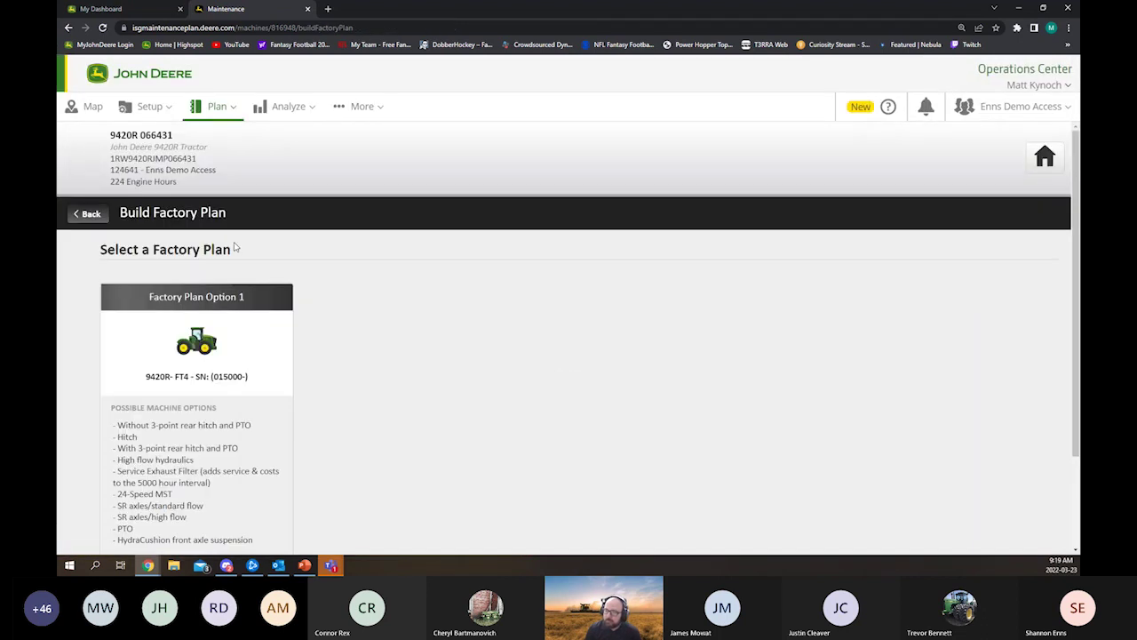
pyautogui.scroll(-2, 195, 465)
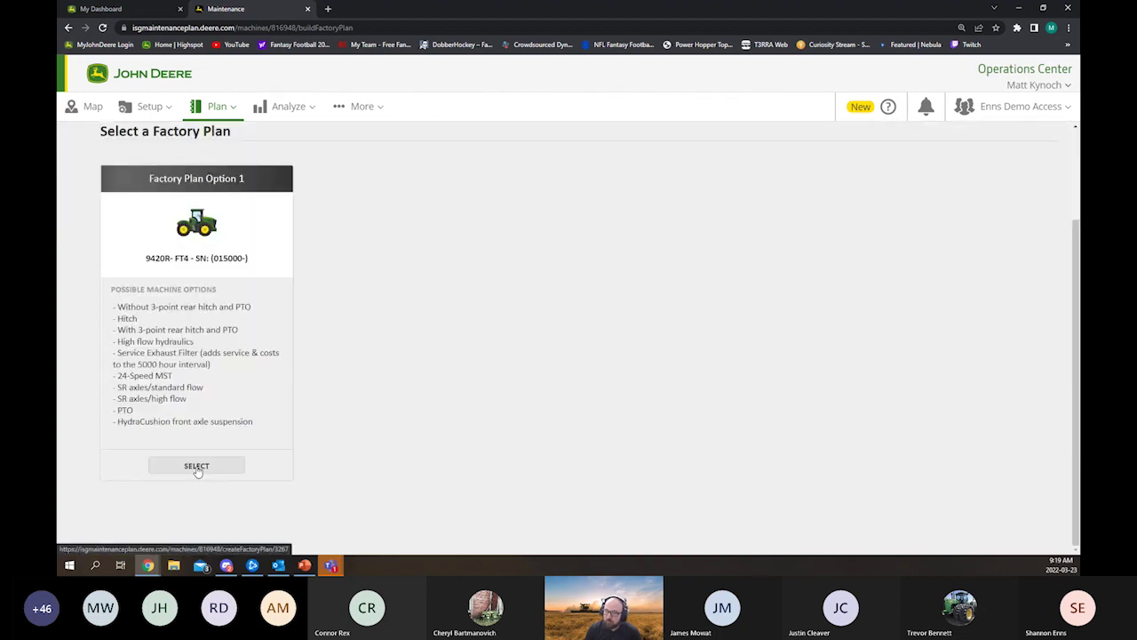
pyautogui.click(196, 467)
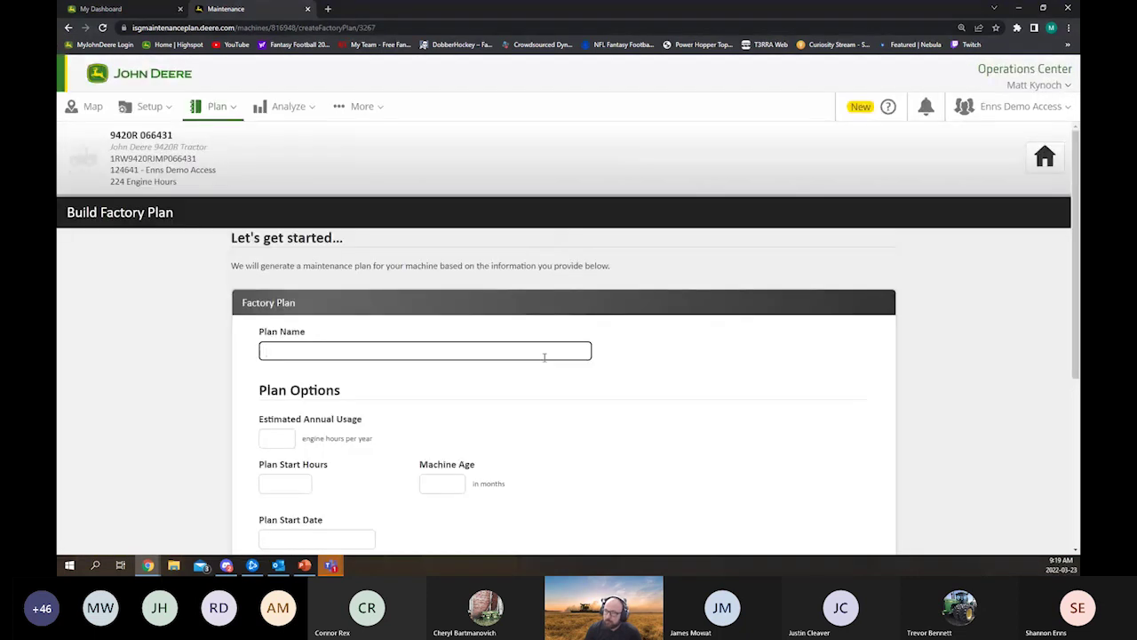
# - Name the plan Factory Plan and set its estimated annual usage to 400 engine hours per year
pyautogui.scroll(-1, 385, 325)
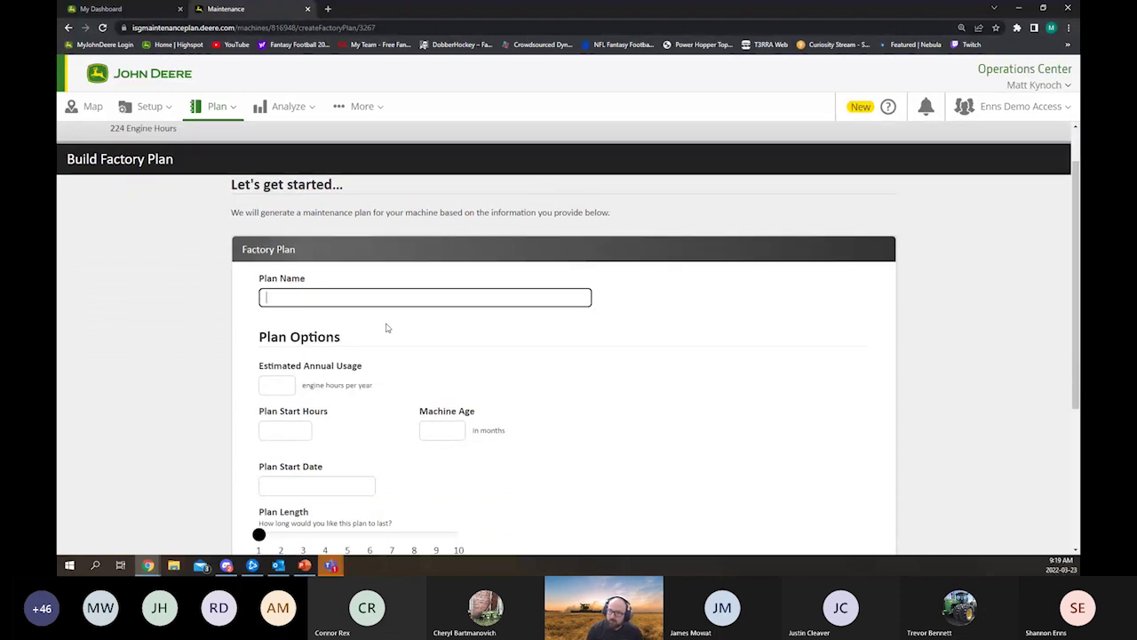
pyautogui.click(269, 389)
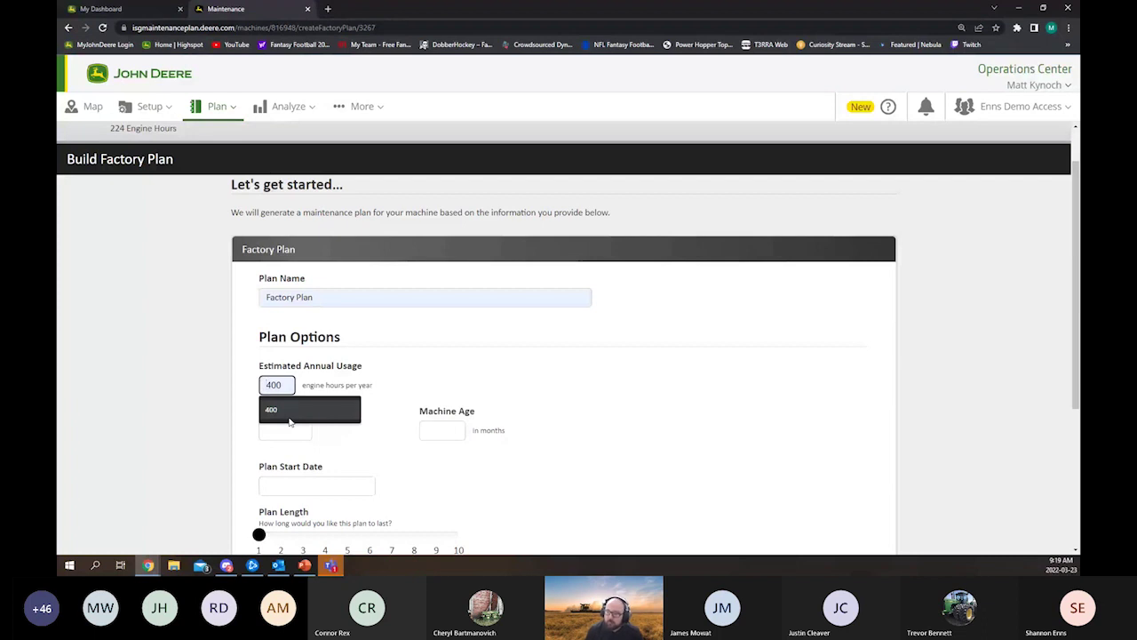
pyautogui.click(290, 419)
# - Check the tractor's current engine hours, and set the plan start hours to 230 and the machine age to 13 months
pyautogui.click(268, 431)
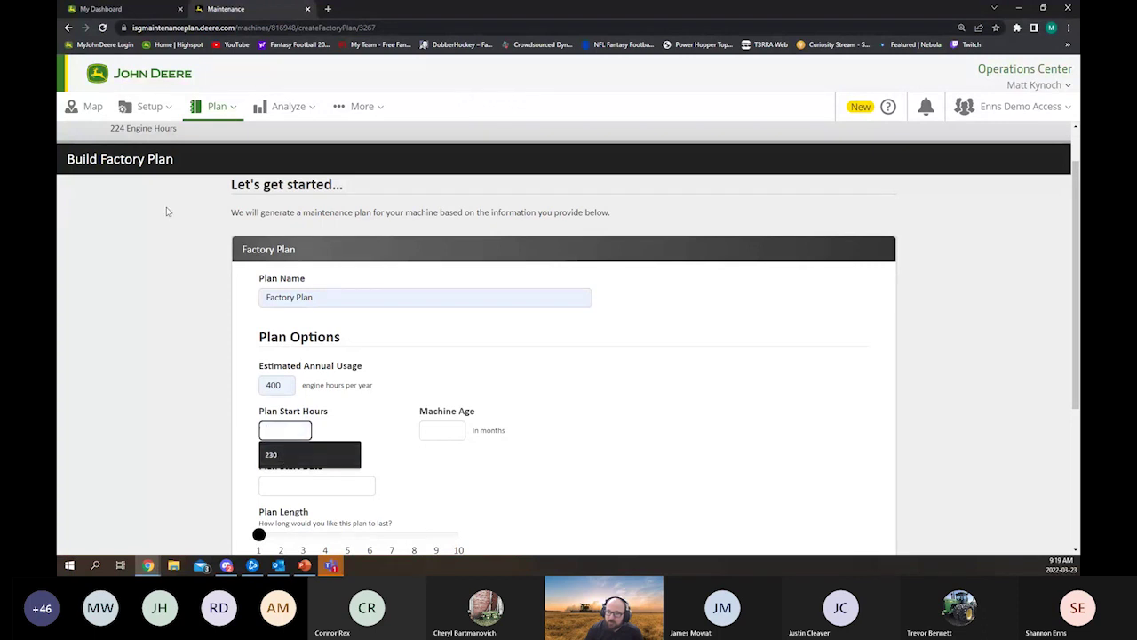
pyautogui.scroll(1, 178, 231)
pyautogui.moveTo(109, 181); pyautogui.dragTo(178, 188)
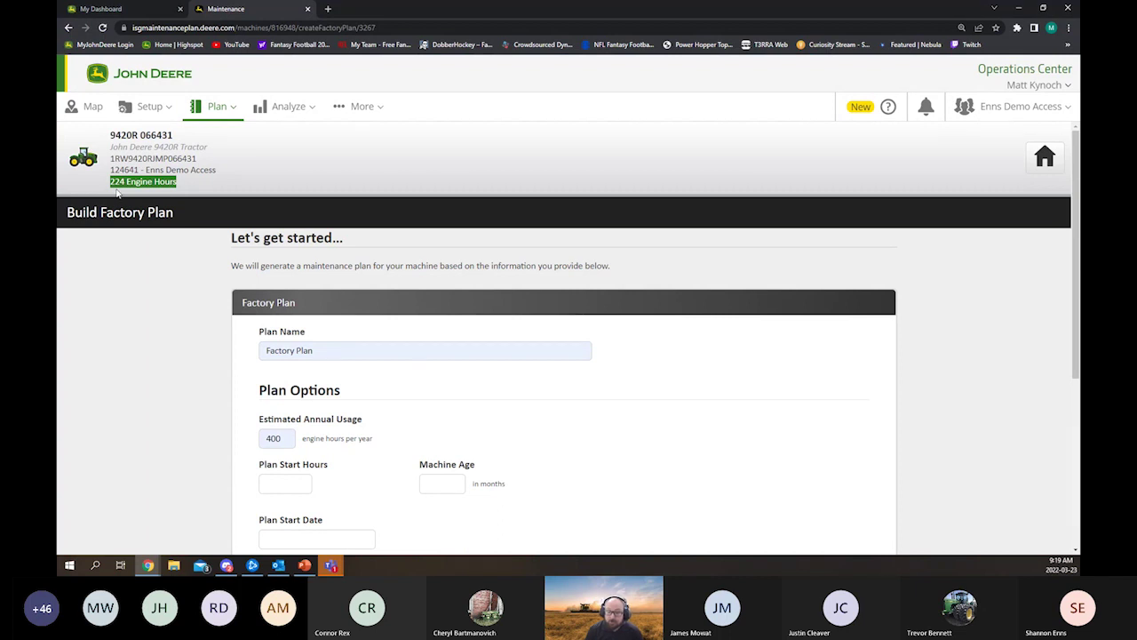
pyautogui.click(232, 471)
pyautogui.click(275, 483)
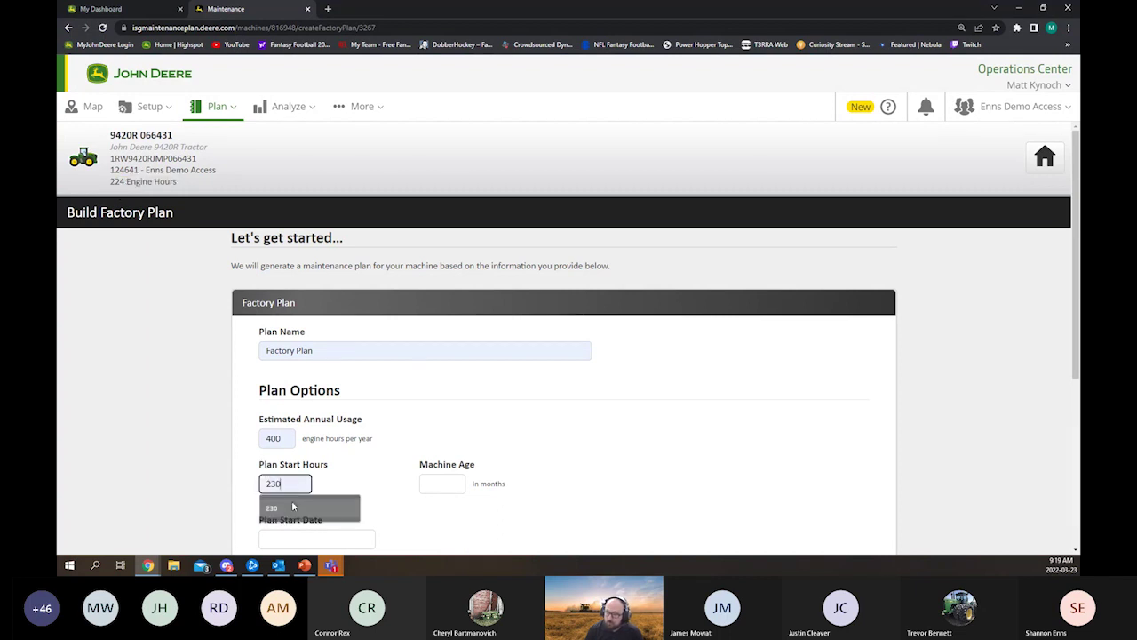
pyautogui.click(291, 501)
pyautogui.click(441, 486)
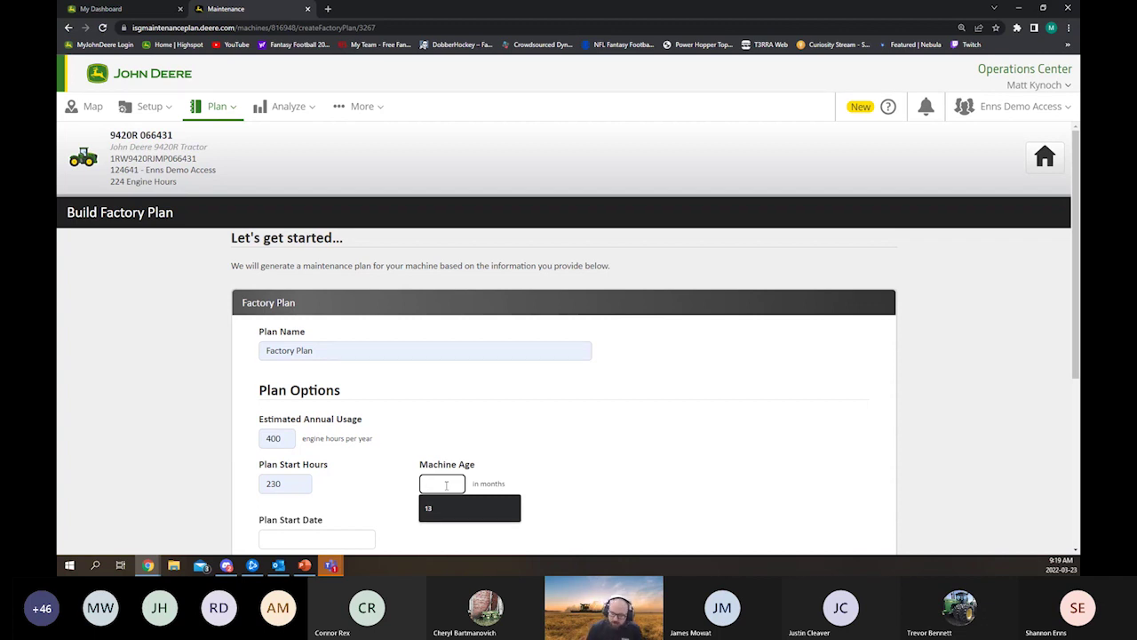
pyautogui.write('13')
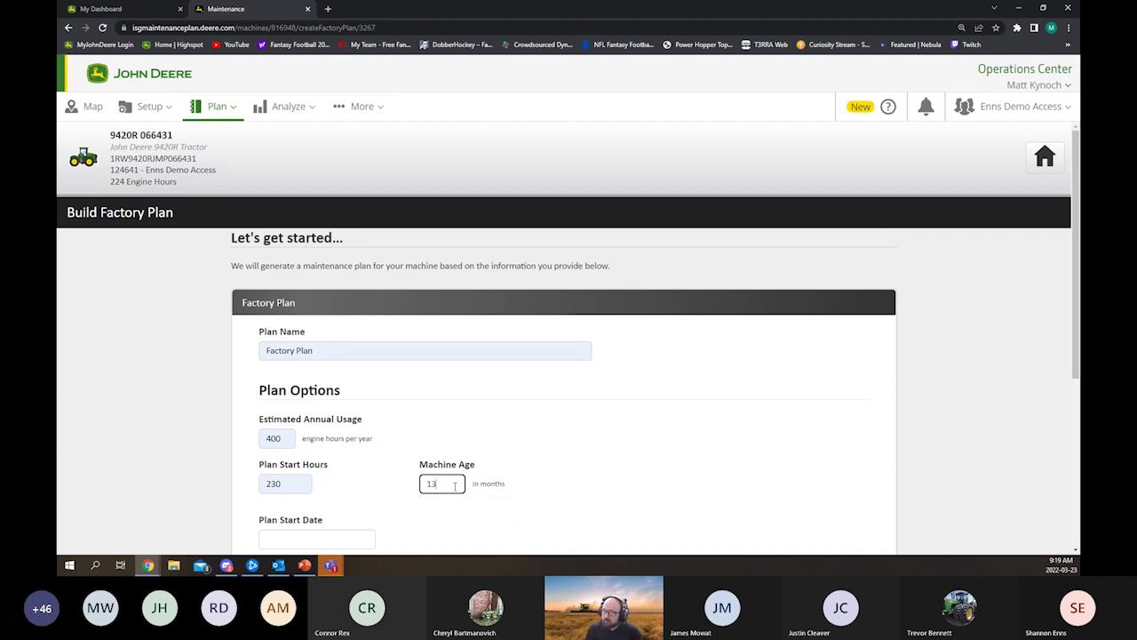
# - Set the plan start date to 01 Apr 2022 and the plan length to 4 years
pyautogui.click(357, 478)
pyautogui.scroll(-2, 357, 478)
pyautogui.click(334, 429)
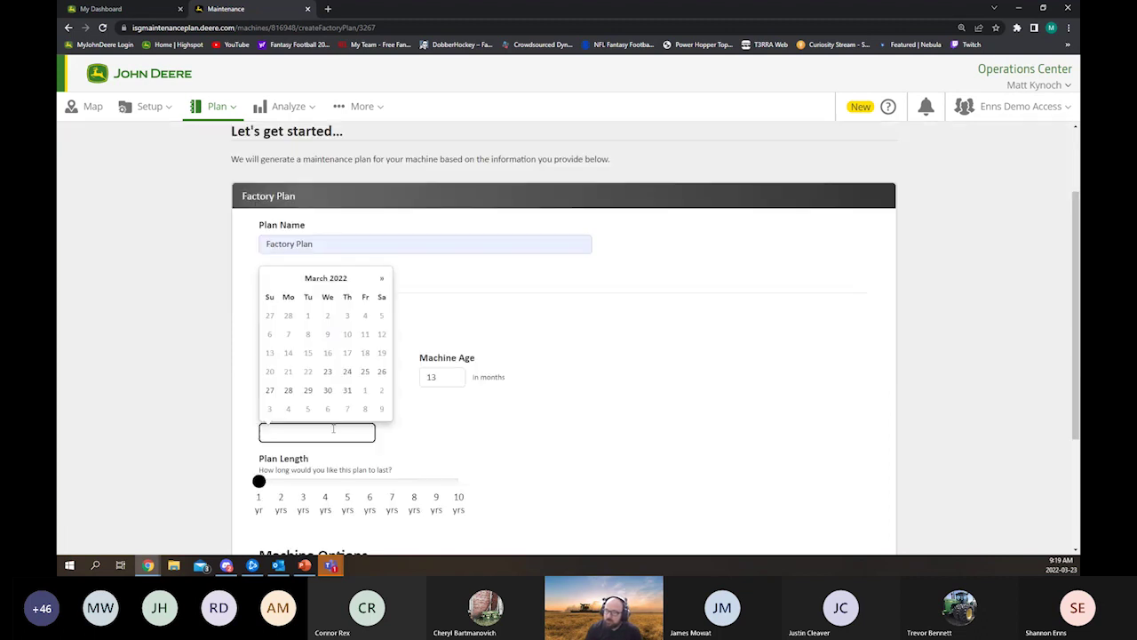
pyautogui.click(364, 392)
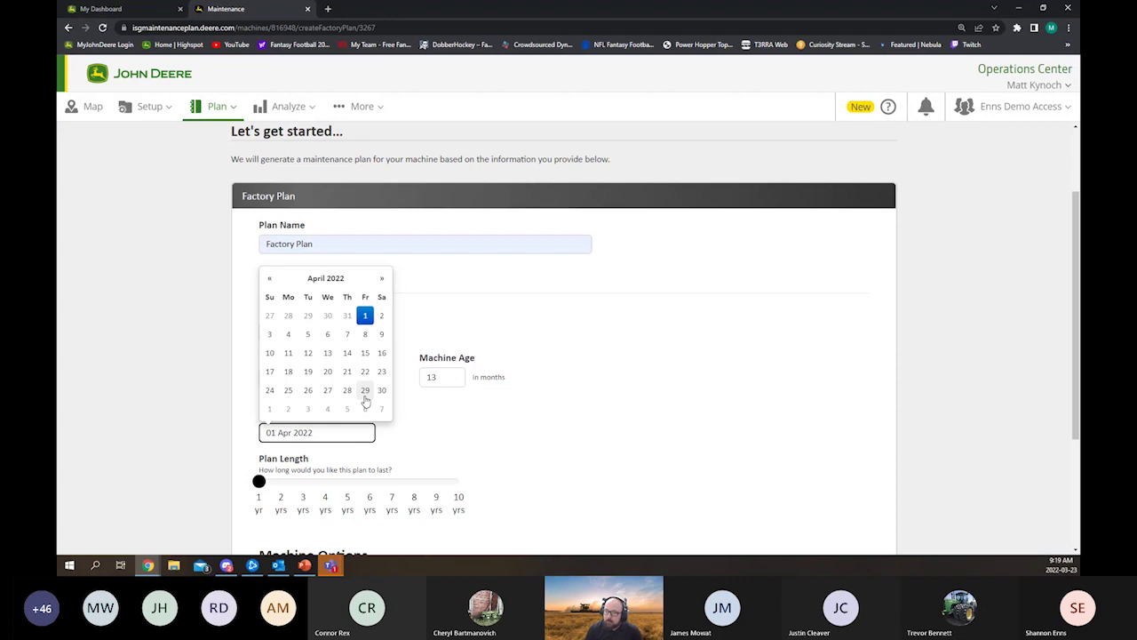
pyautogui.scroll(-2, 311, 401)
pyautogui.click(265, 393)
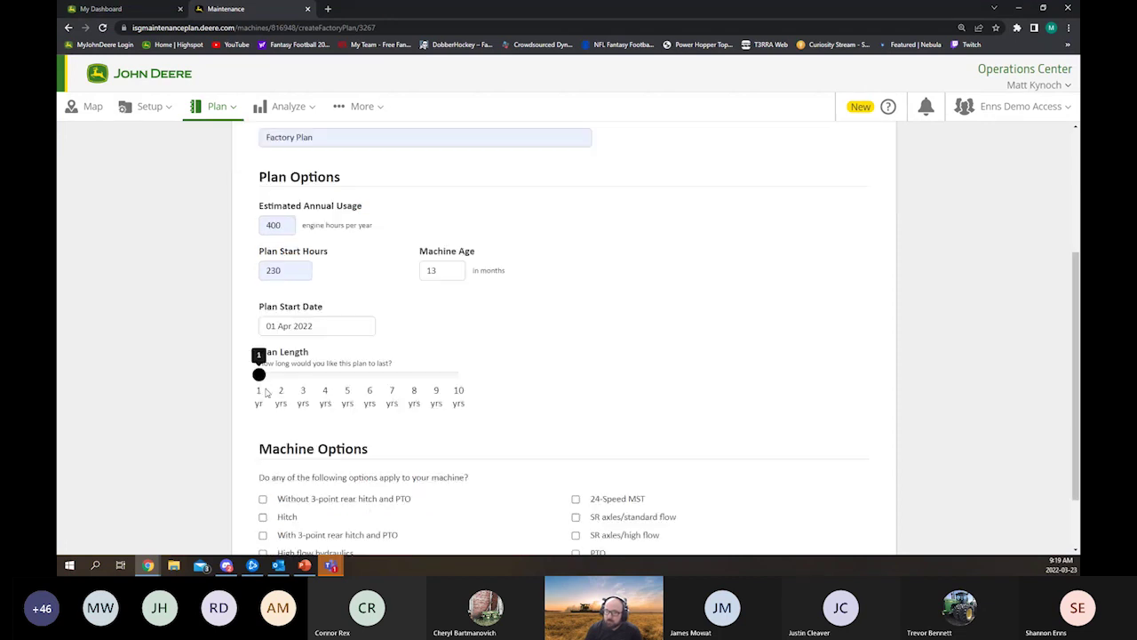
pyautogui.press('Right')
pyautogui.press('Right')
pyautogui.press('Right')
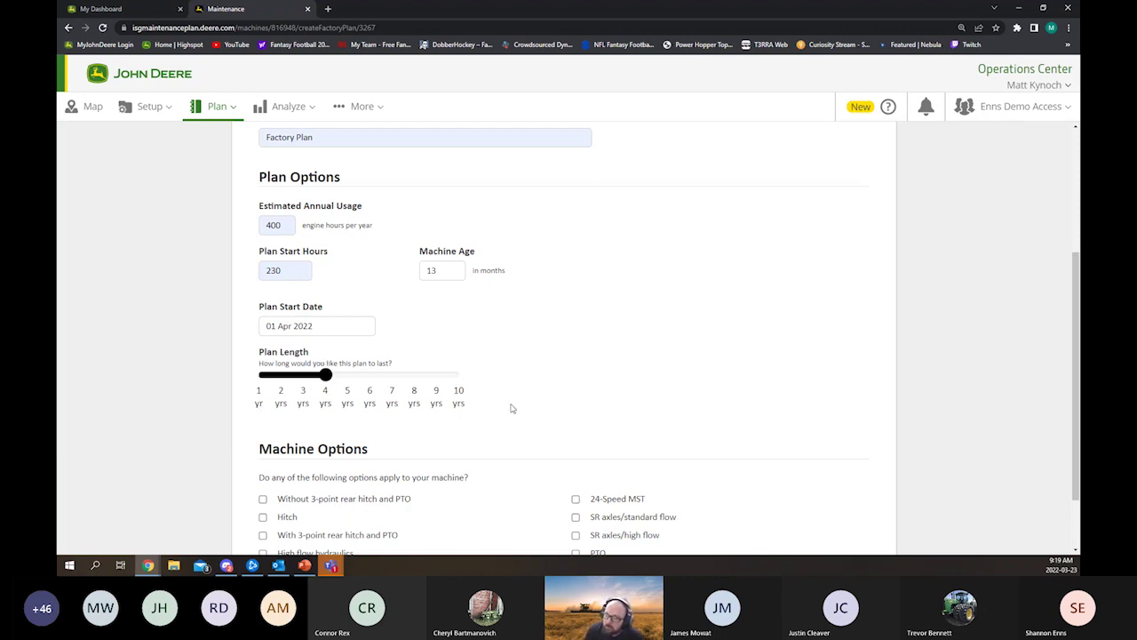
# - Include the High flow hydraulics, Service Exhaust Filter, PTO and HydraCushion front axle suspension machine options, and build the plan
pyautogui.scroll(-2, 511, 407)
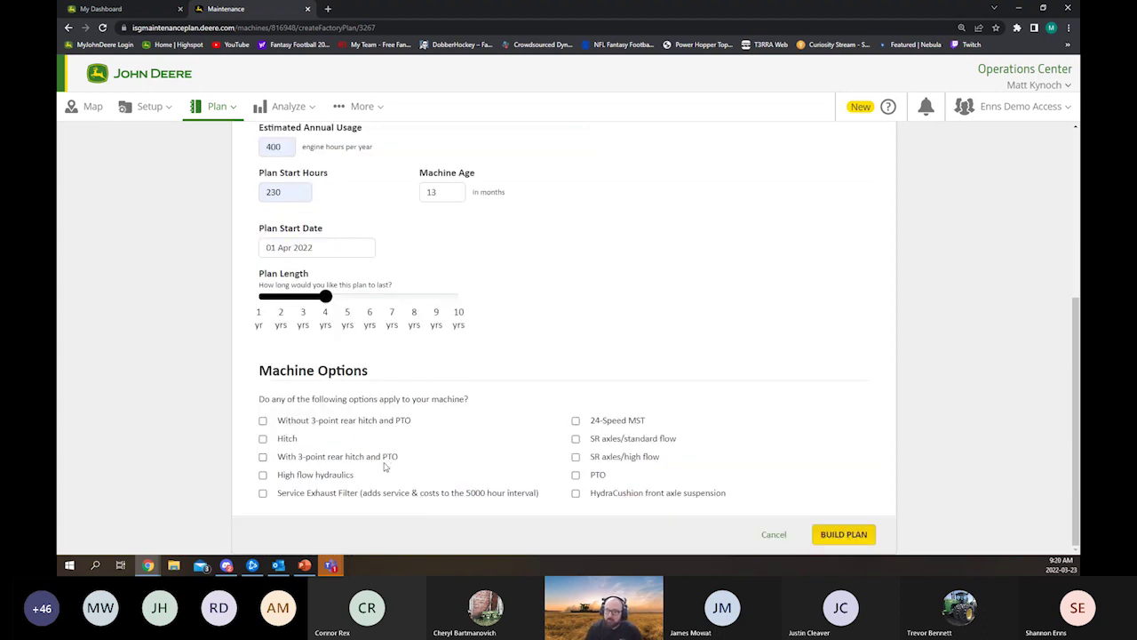
pyautogui.click(263, 494)
pyautogui.click(262, 476)
pyautogui.click(576, 476)
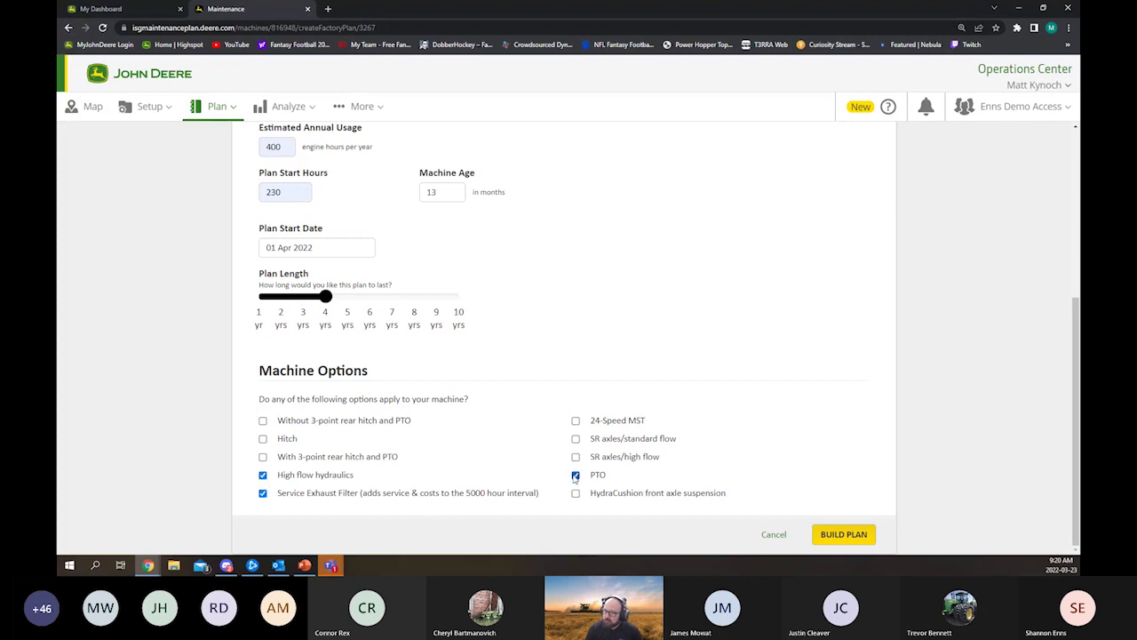
pyautogui.click(575, 494)
pyautogui.click(843, 536)
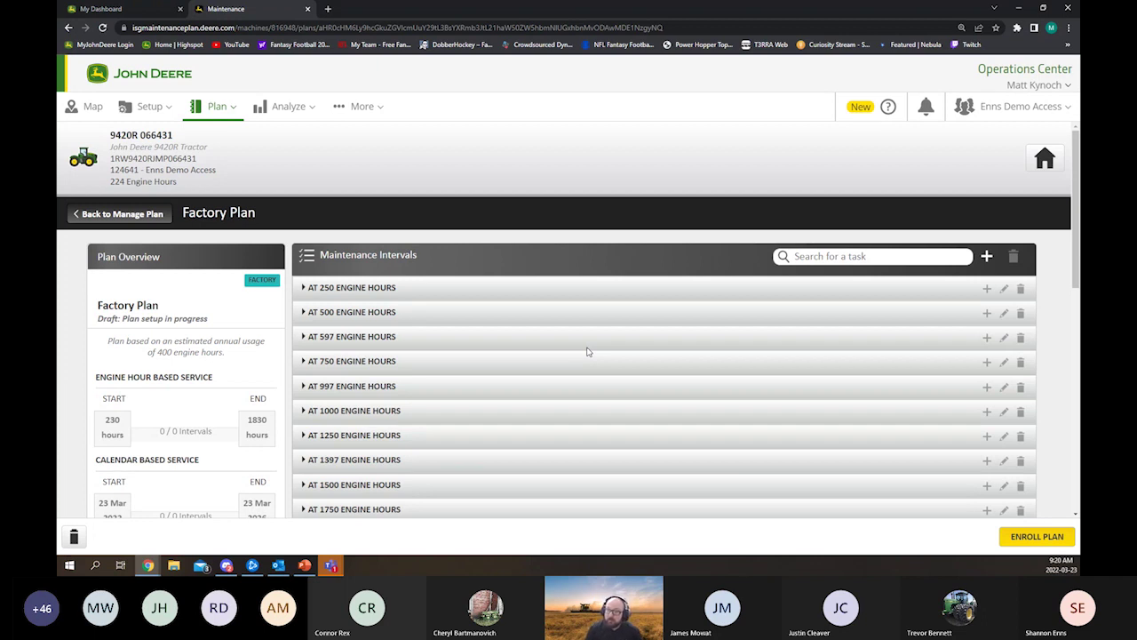
# - Review the draft factory plan's overview, including its engine-hour and calendar ranges, maintenance intervals and recommended fluids
pyautogui.scroll(-1, 586, 352)
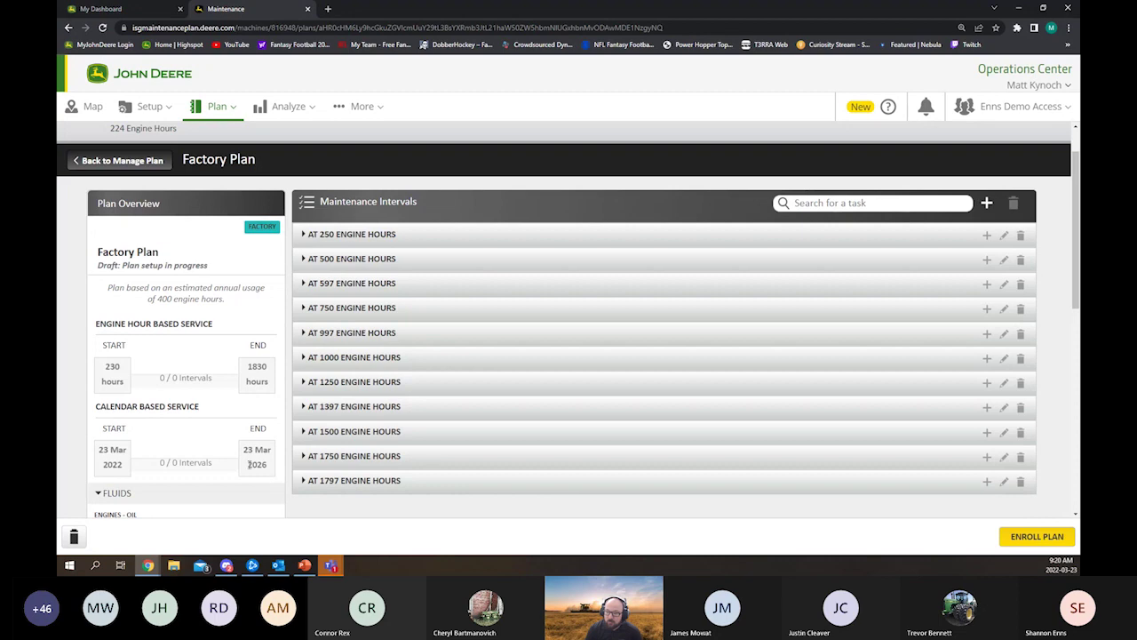
pyautogui.scroll(-4, 265, 481)
pyautogui.scroll(1, 248, 462)
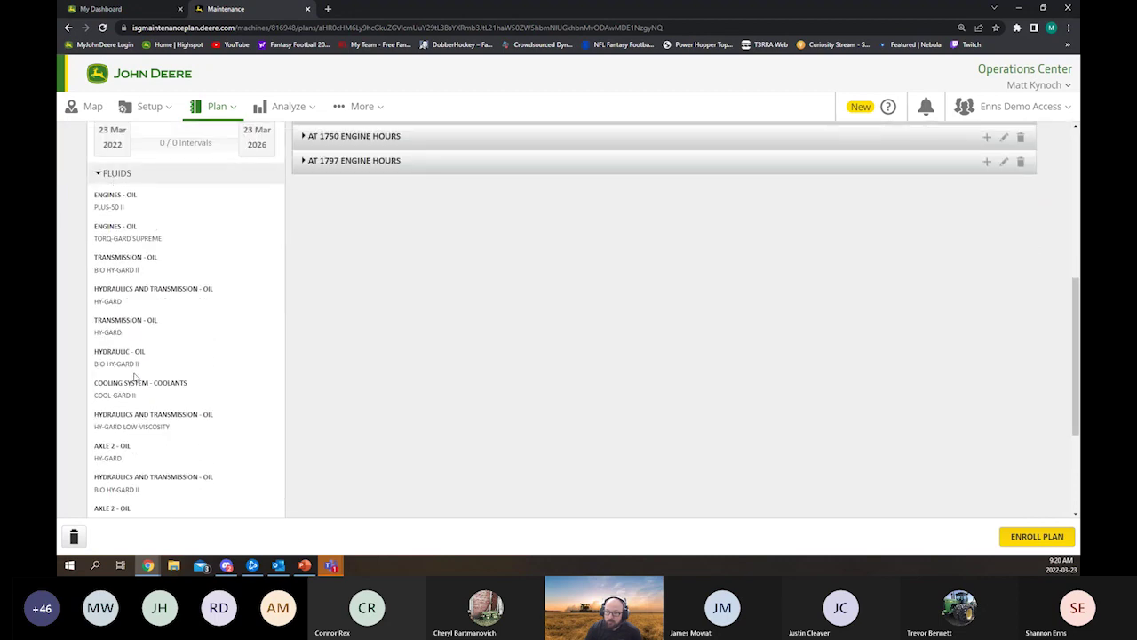
pyautogui.scroll(-2, 139, 449)
pyautogui.scroll(-1, 147, 460)
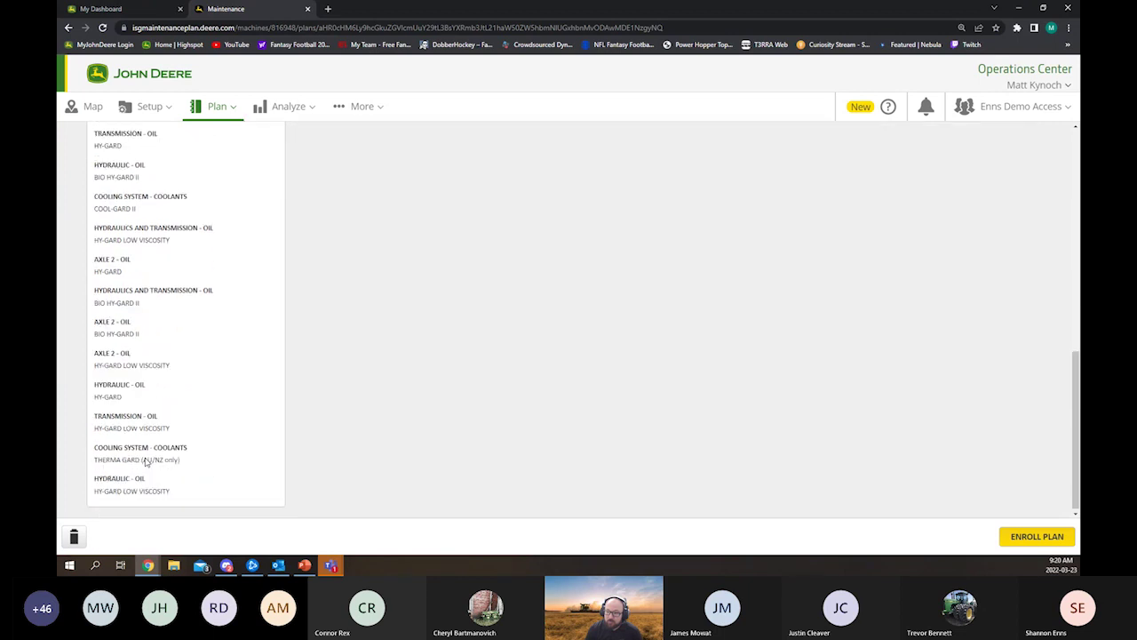
pyautogui.scroll(6, 180, 408)
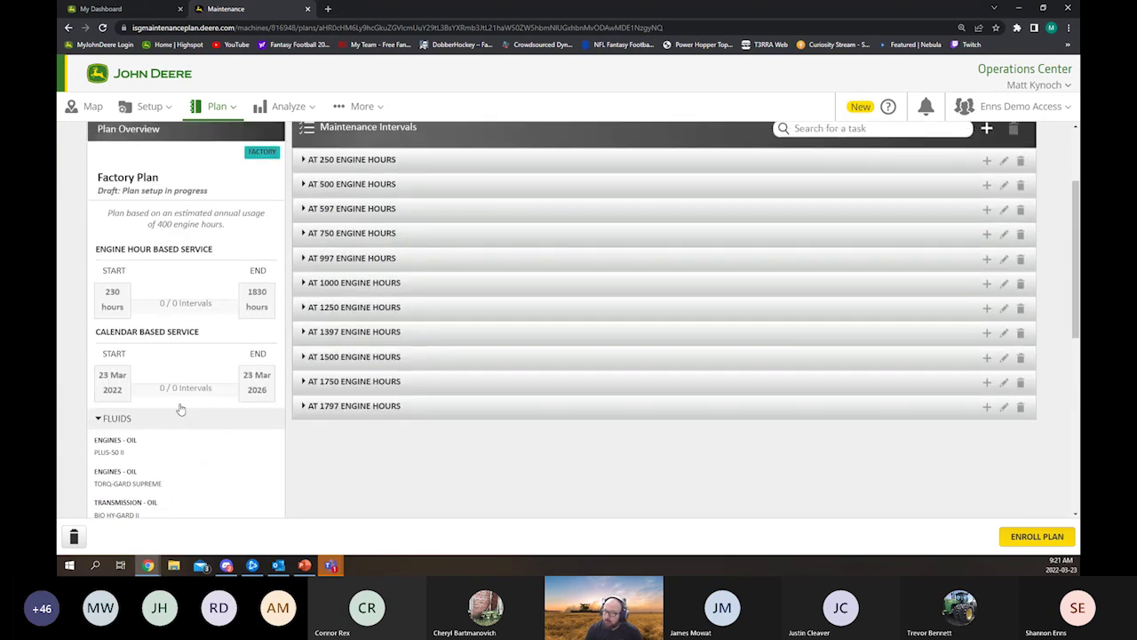
pyautogui.scroll(1, 180, 408)
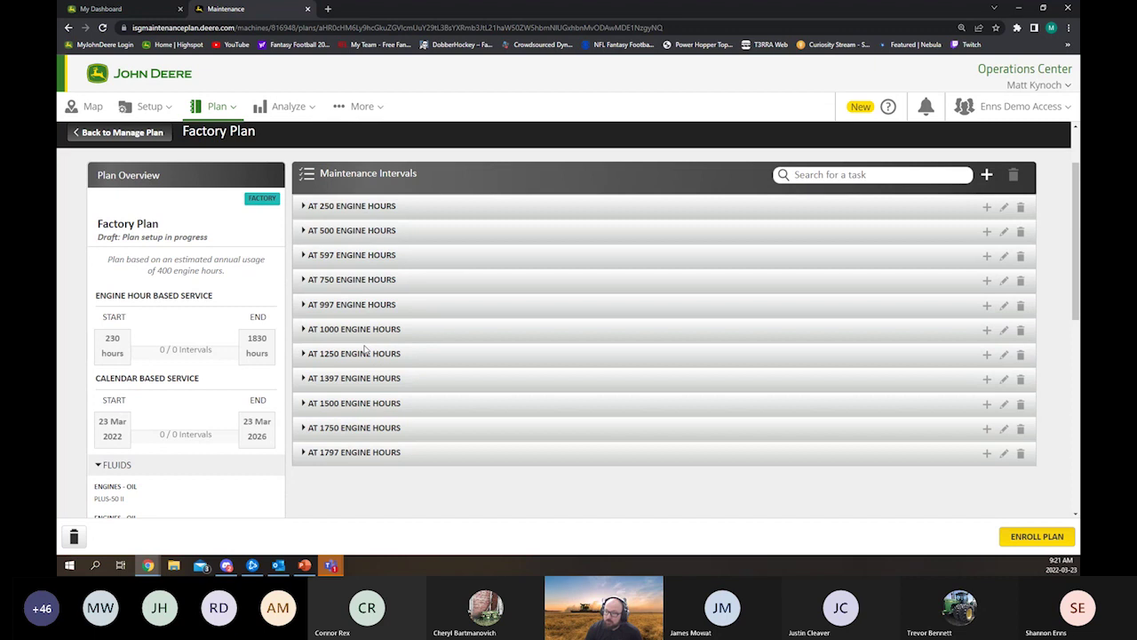
# - Examine the maintenance tasks and categories in the 250 engine hours interval, and collapse the interval again
pyautogui.click(380, 207)
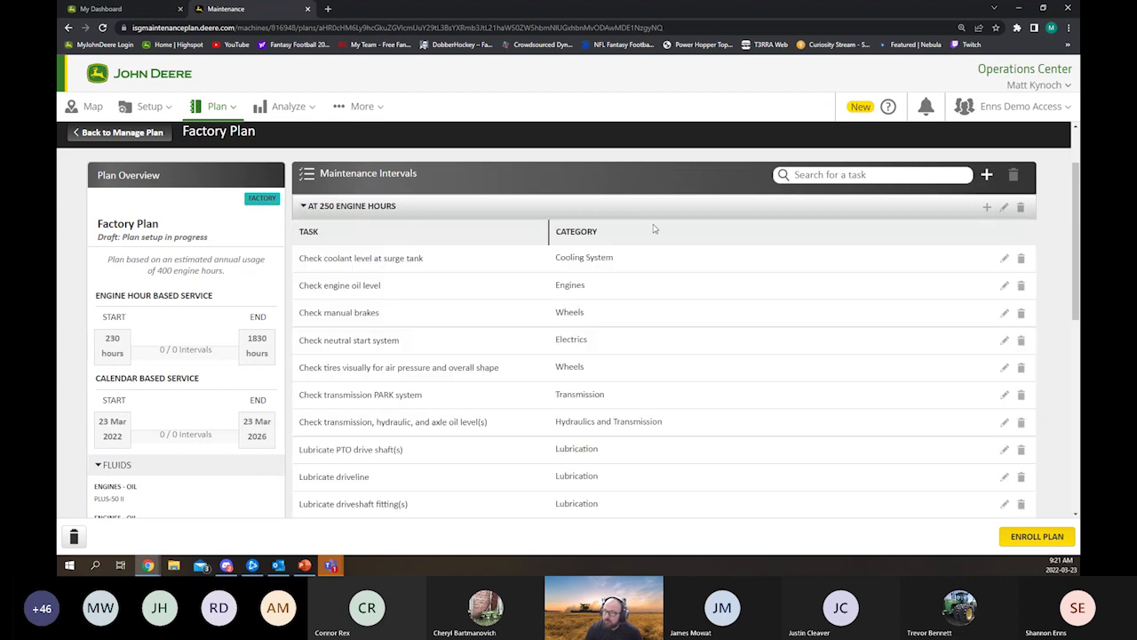
pyautogui.scroll(-1, 653, 230)
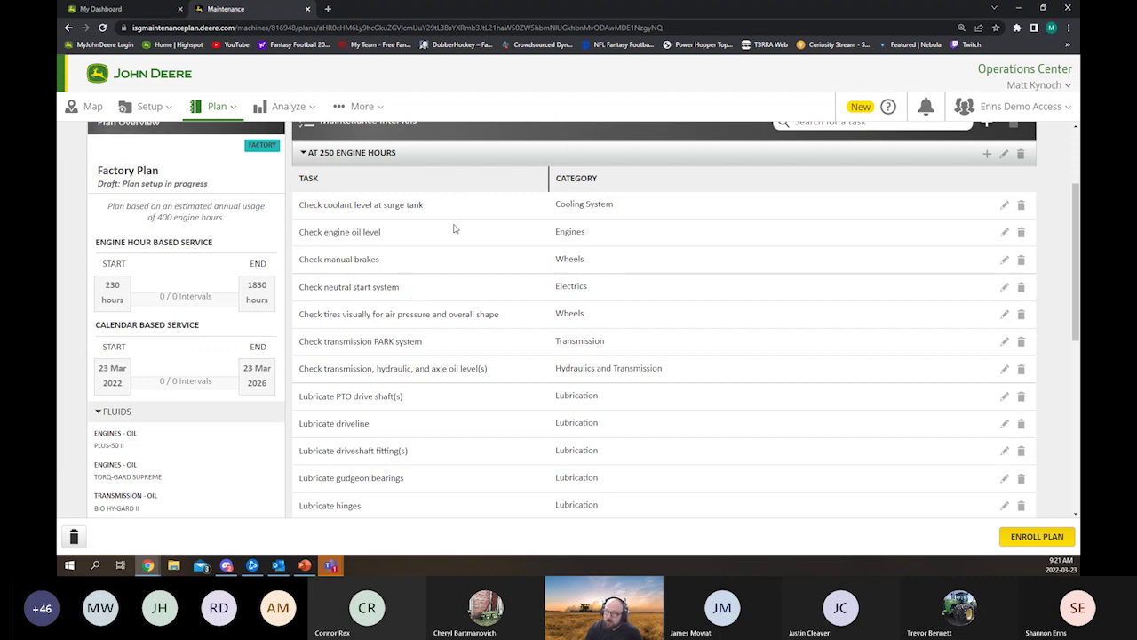
pyautogui.scroll(-1, 453, 230)
pyautogui.scroll(-2, 448, 249)
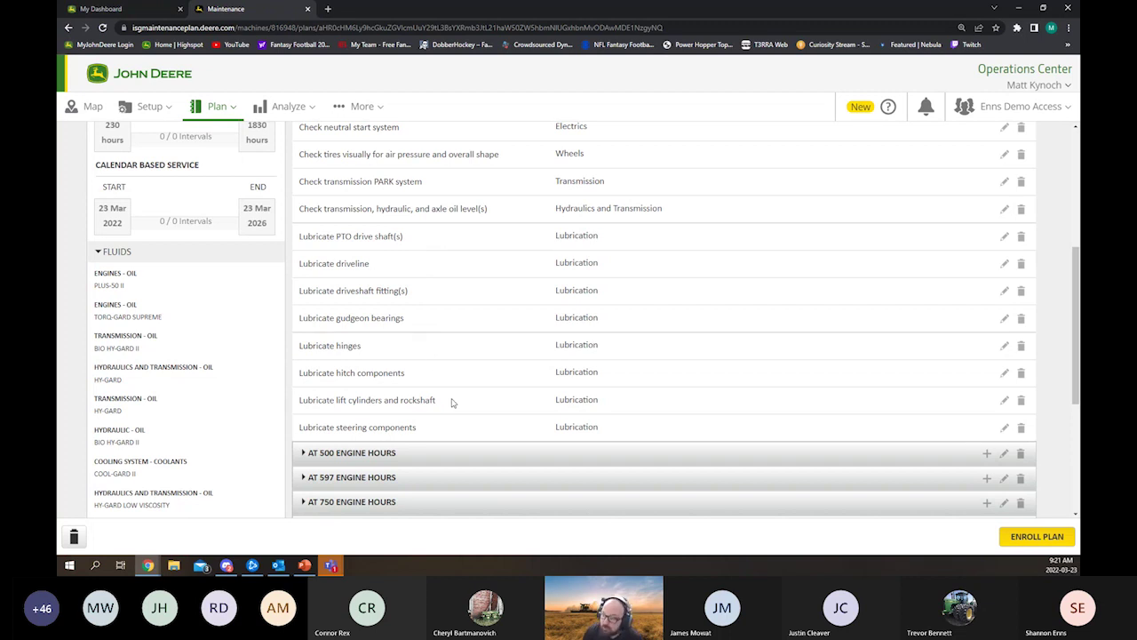
pyautogui.scroll(5, 464, 385)
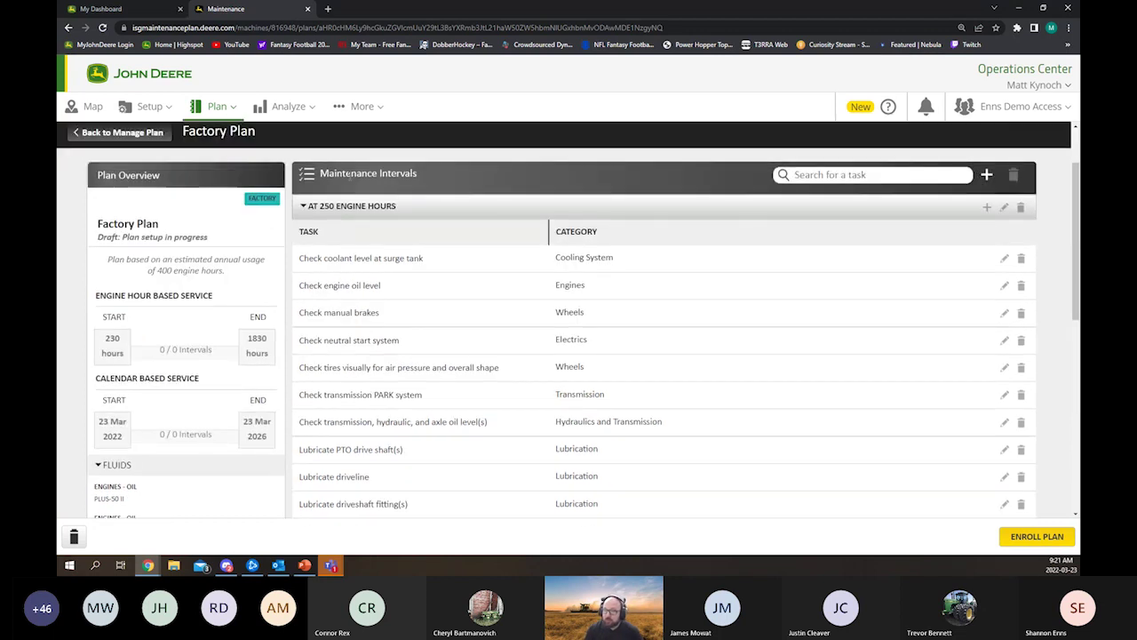
pyautogui.click(389, 214)
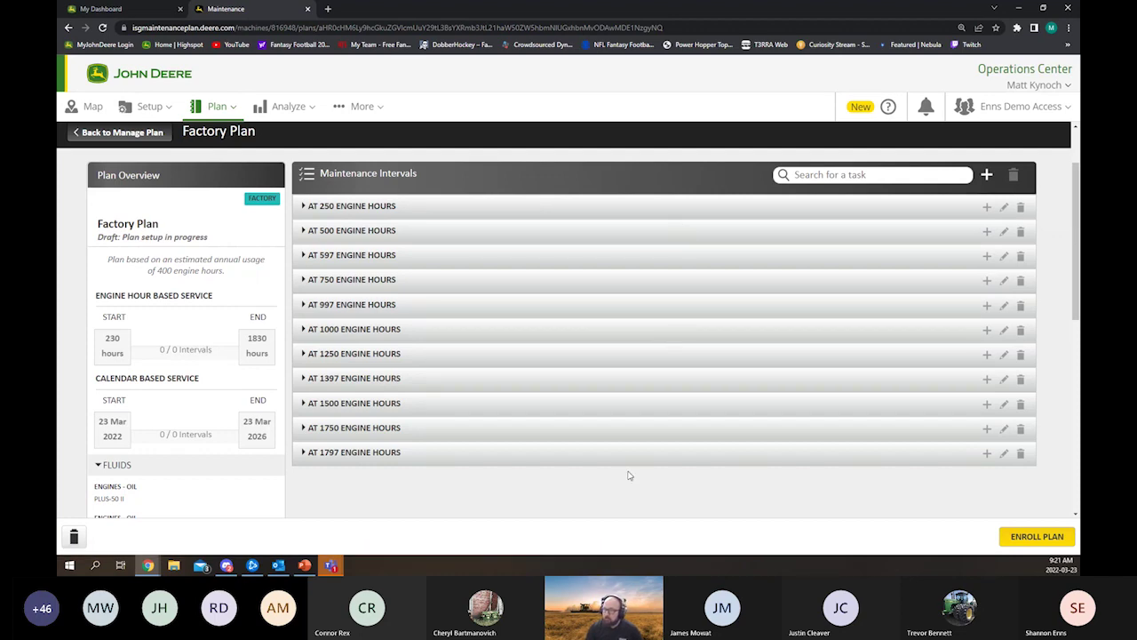
# - Enroll the 9420R tractor's factory plan and view the tractor's upcoming service intervals
pyautogui.scroll(-2, 628, 475)
pyautogui.scroll(2, 666, 471)
pyautogui.click(1037, 537)
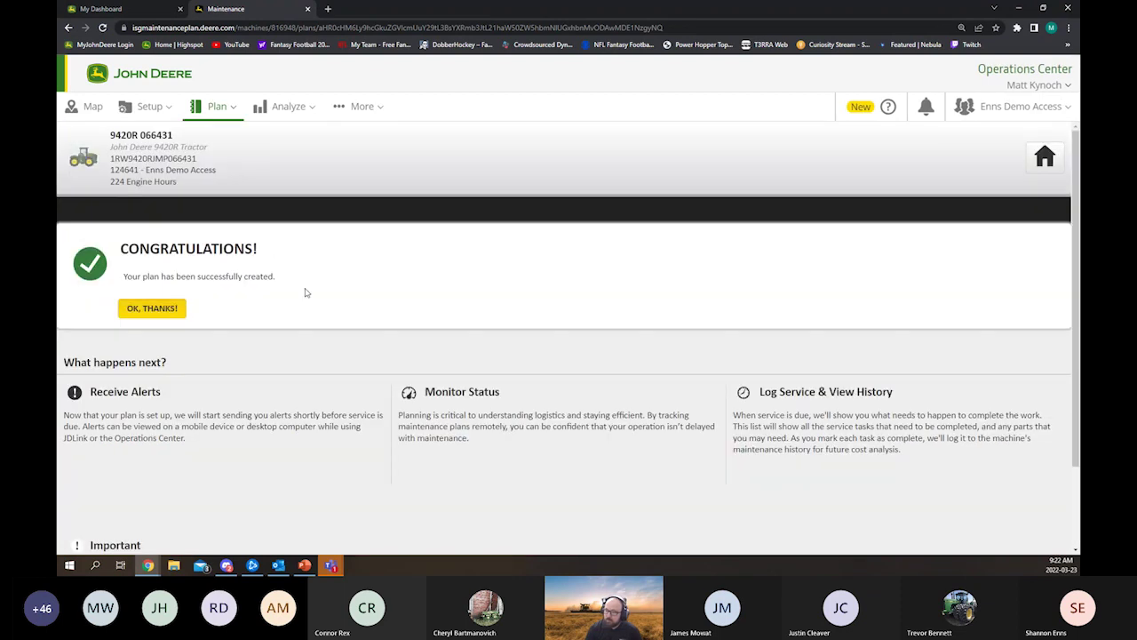
pyautogui.scroll(-1, 158, 383)
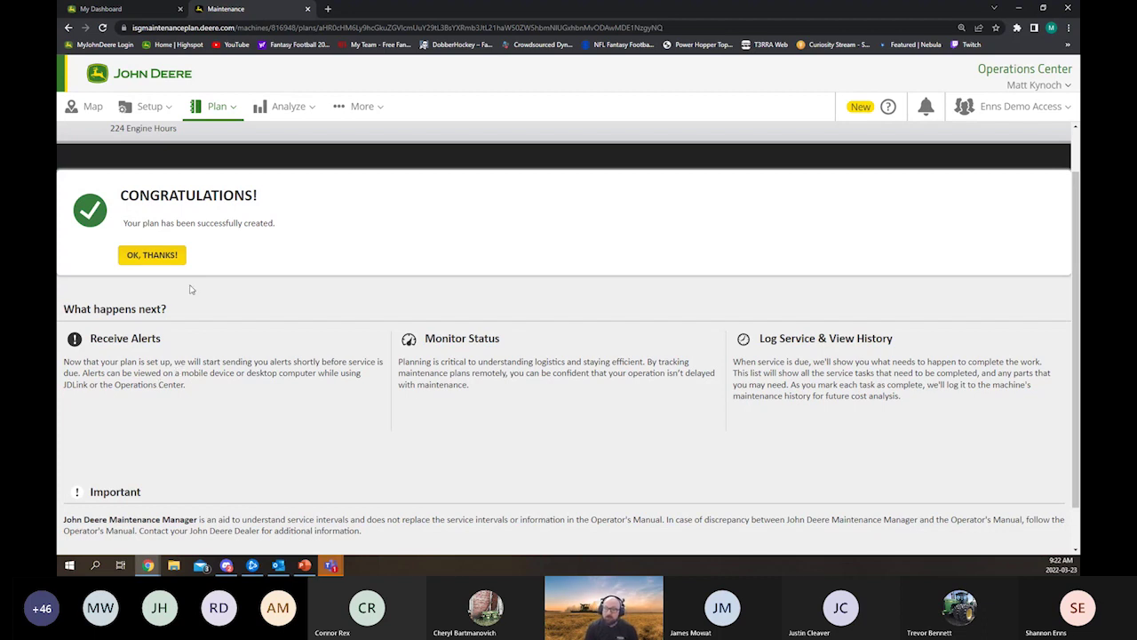
pyautogui.click(152, 255)
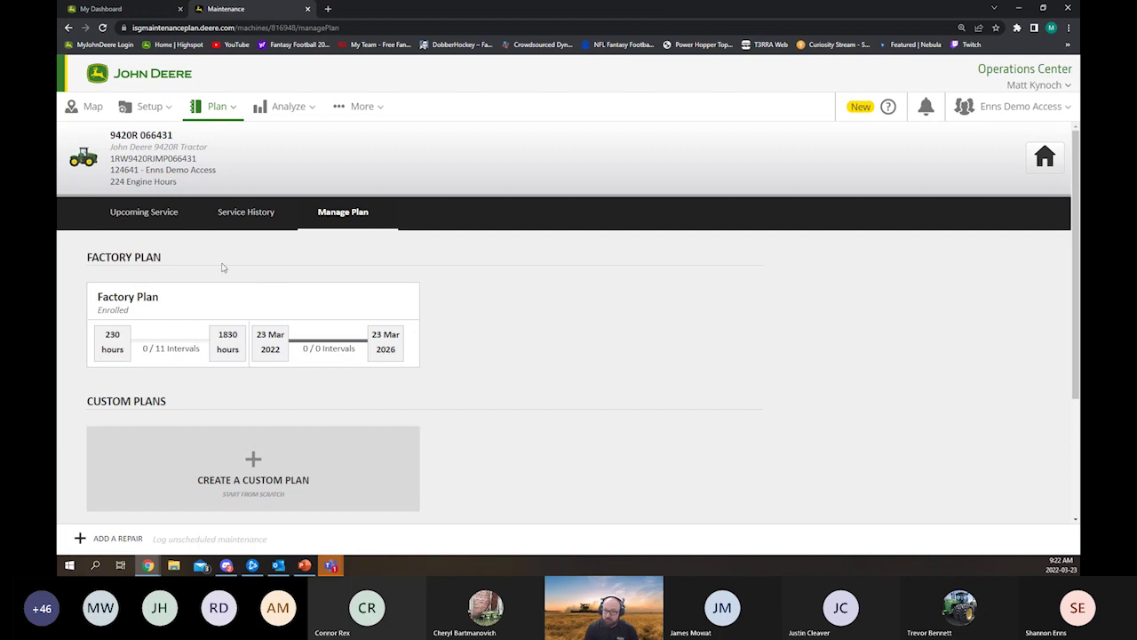
pyautogui.click(122, 215)
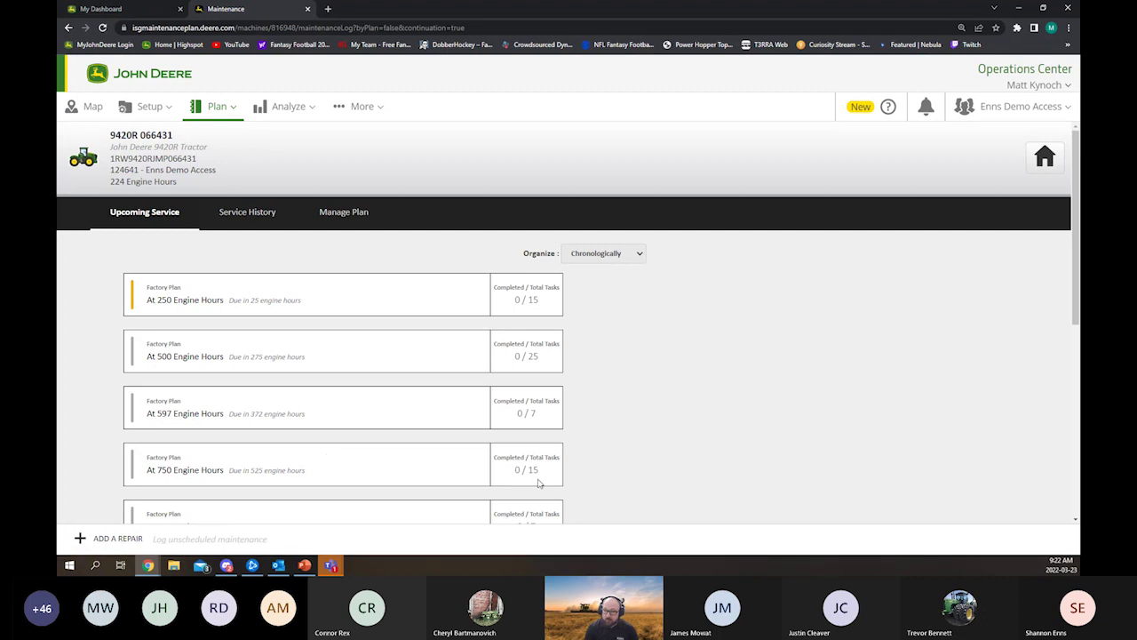
# - Review the 9420R tractor's service history across the factory plan's engine-hour intervals
pyautogui.click(249, 213)
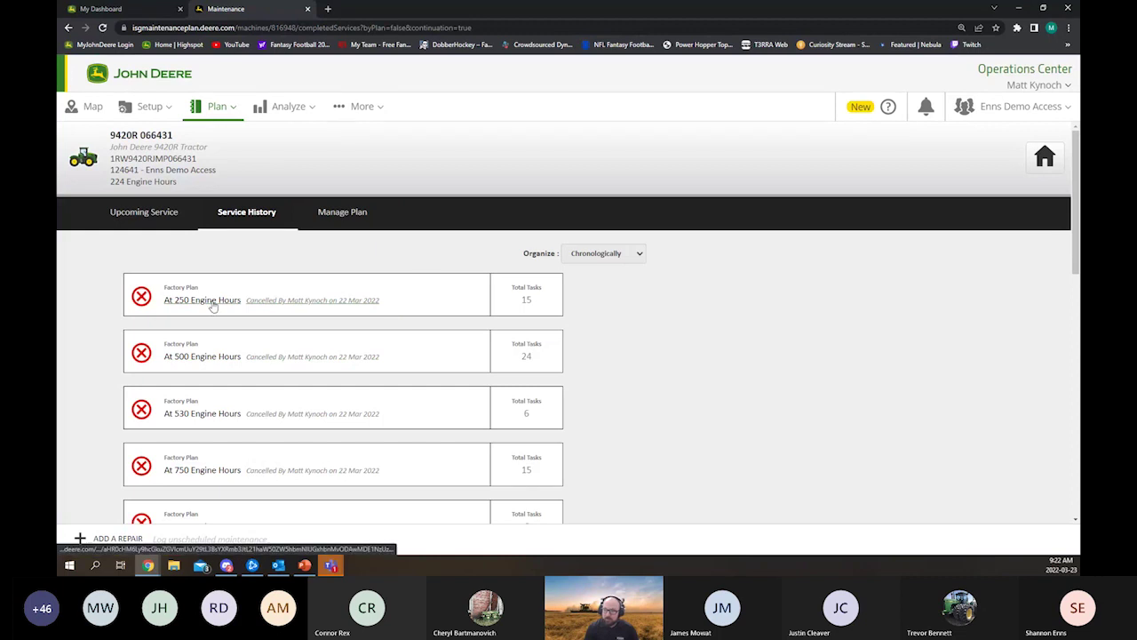
pyautogui.scroll(-2, 388, 370)
pyautogui.scroll(-4, 391, 363)
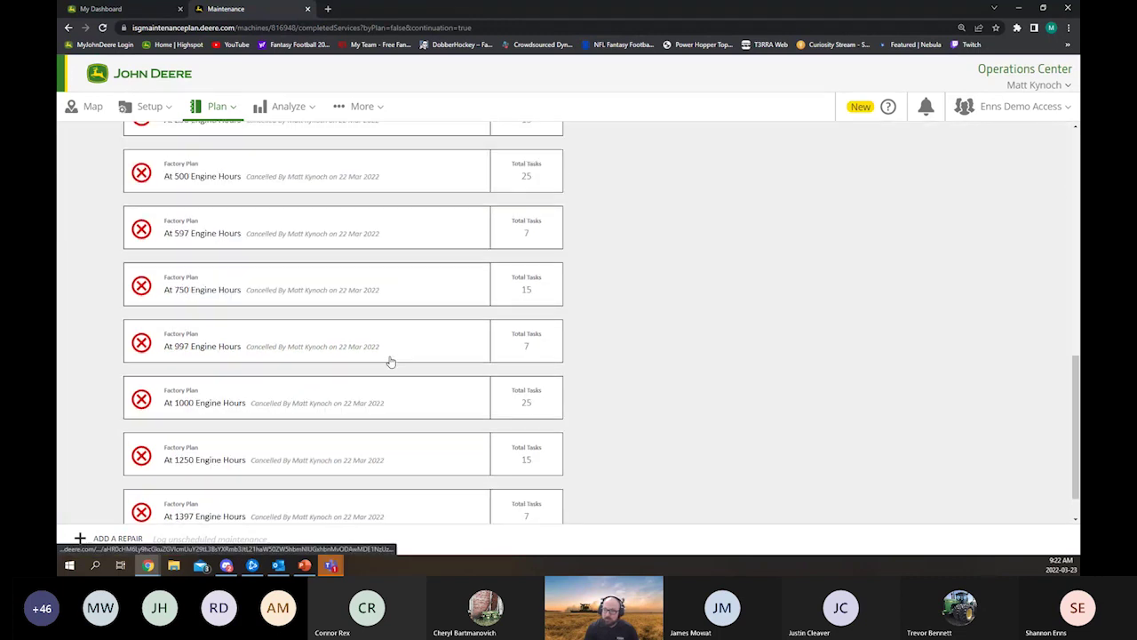
pyautogui.scroll(3, 410, 469)
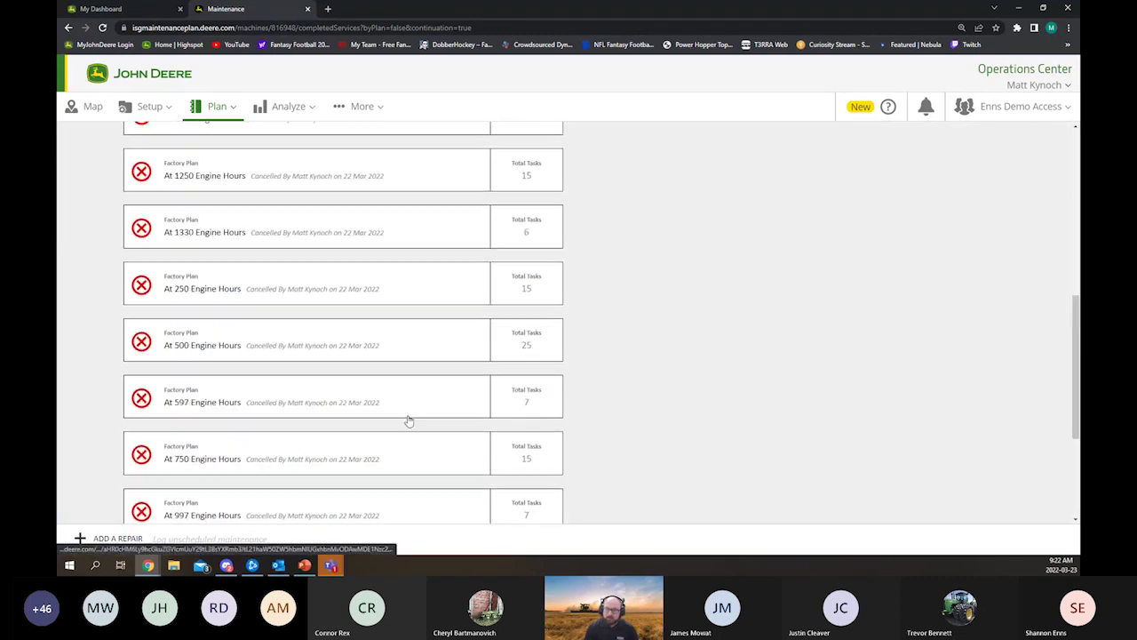
pyautogui.scroll(5, 409, 420)
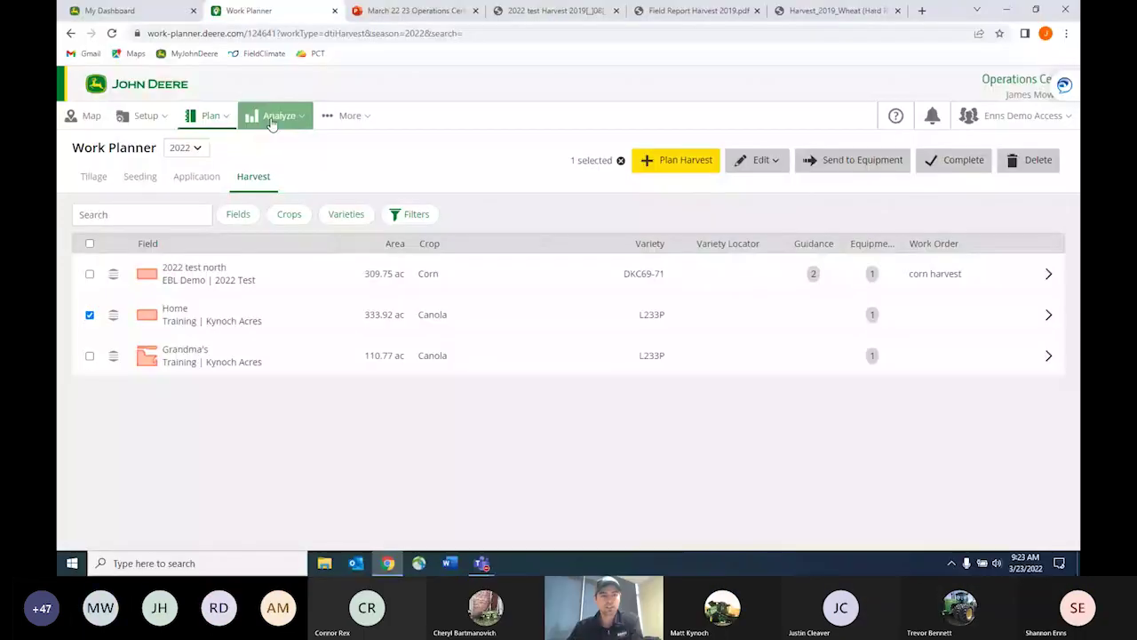
# - Open Analyze and review the 2019 Wheat (Hard Red Spring) harvest by variety, including yield, moisture, weight and speed
pyautogui.click(272, 119)
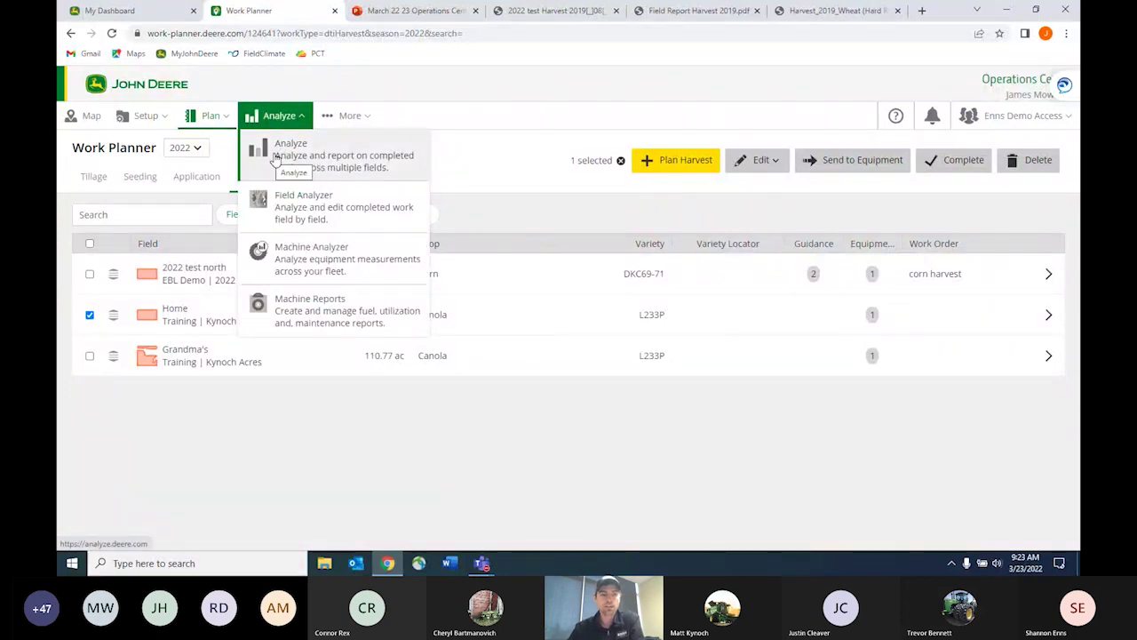
pyautogui.click(270, 158)
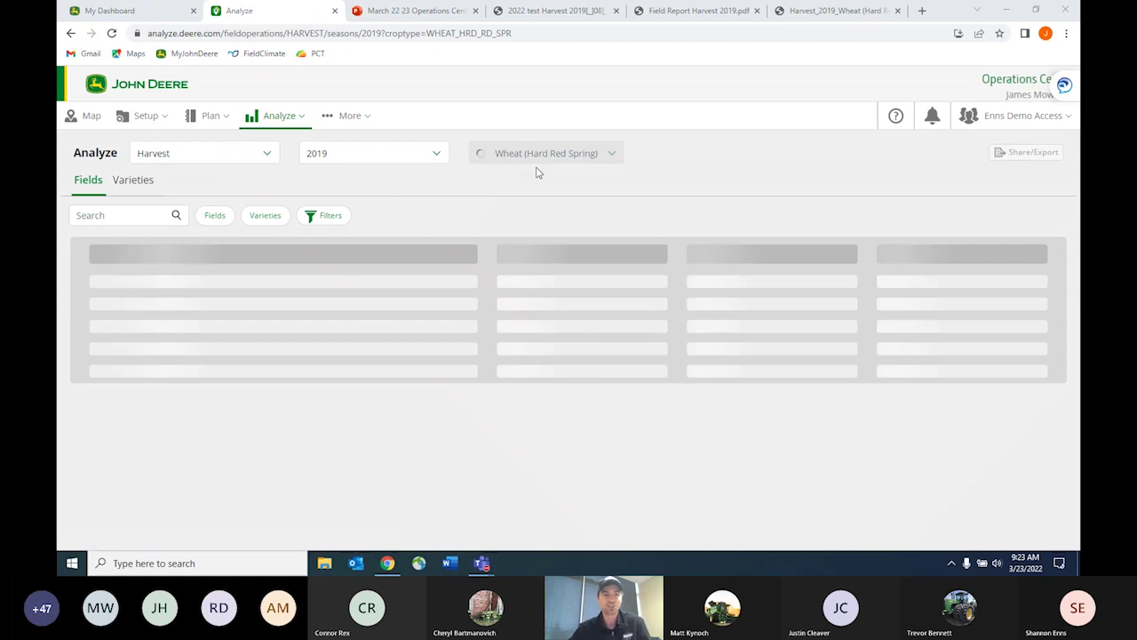
pyautogui.click(135, 182)
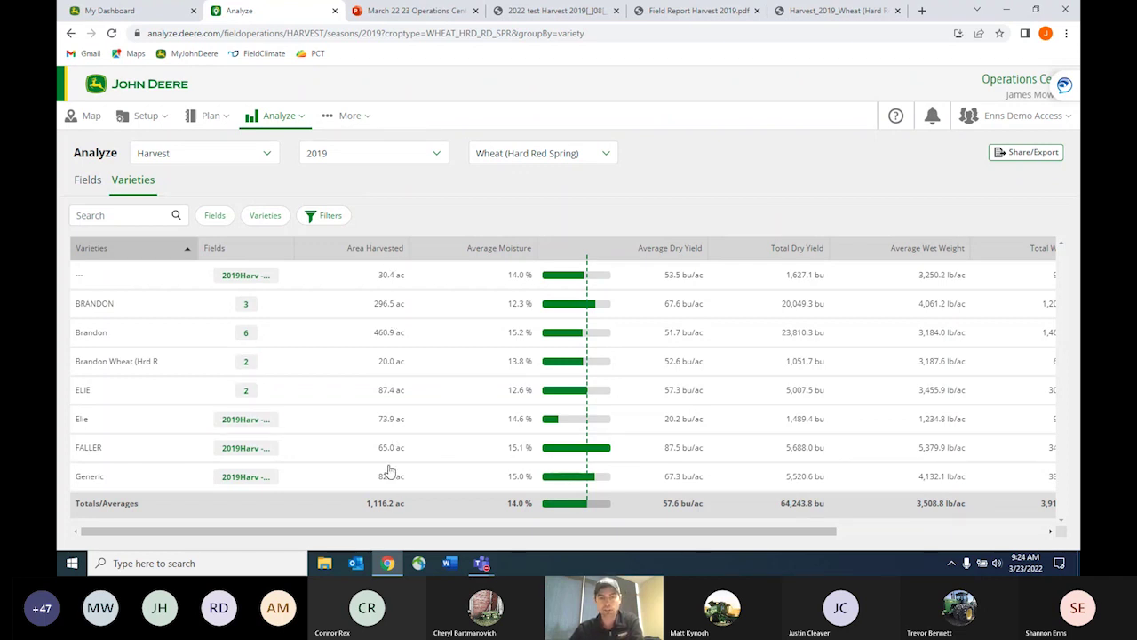
pyautogui.moveTo(471, 531); pyautogui.dragTo(563, 534)
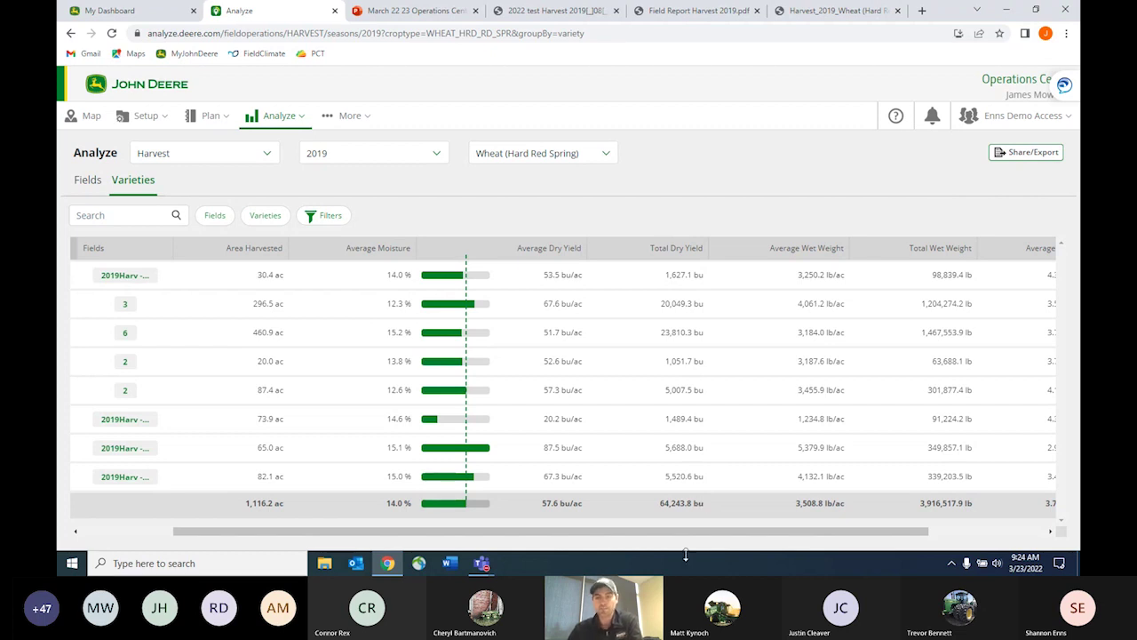
pyautogui.moveTo(711, 531); pyautogui.dragTo(826, 535)
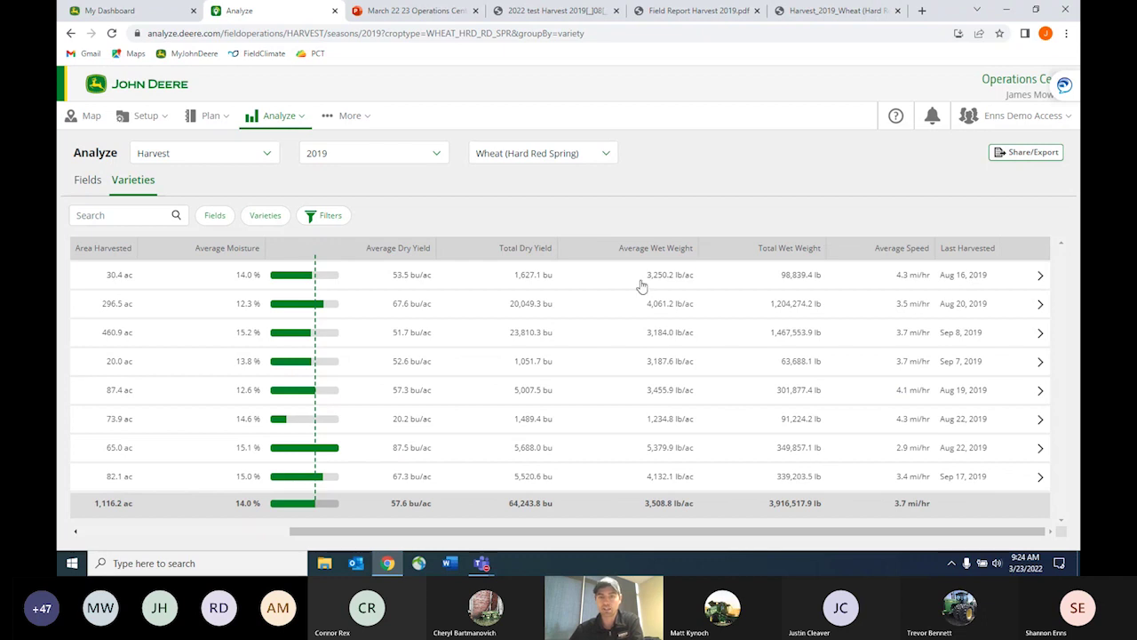
pyautogui.moveTo(622, 536); pyautogui.dragTo(343, 513)
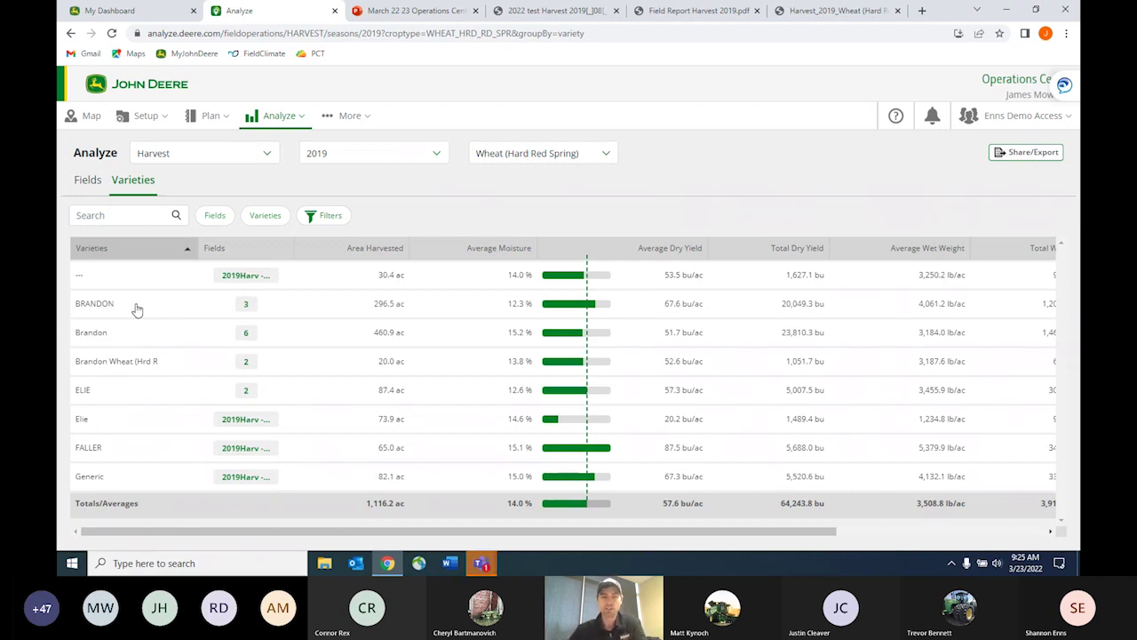
# - Include all crop types in the 2019 harvest analysis and review the varieties
pyautogui.click(608, 158)
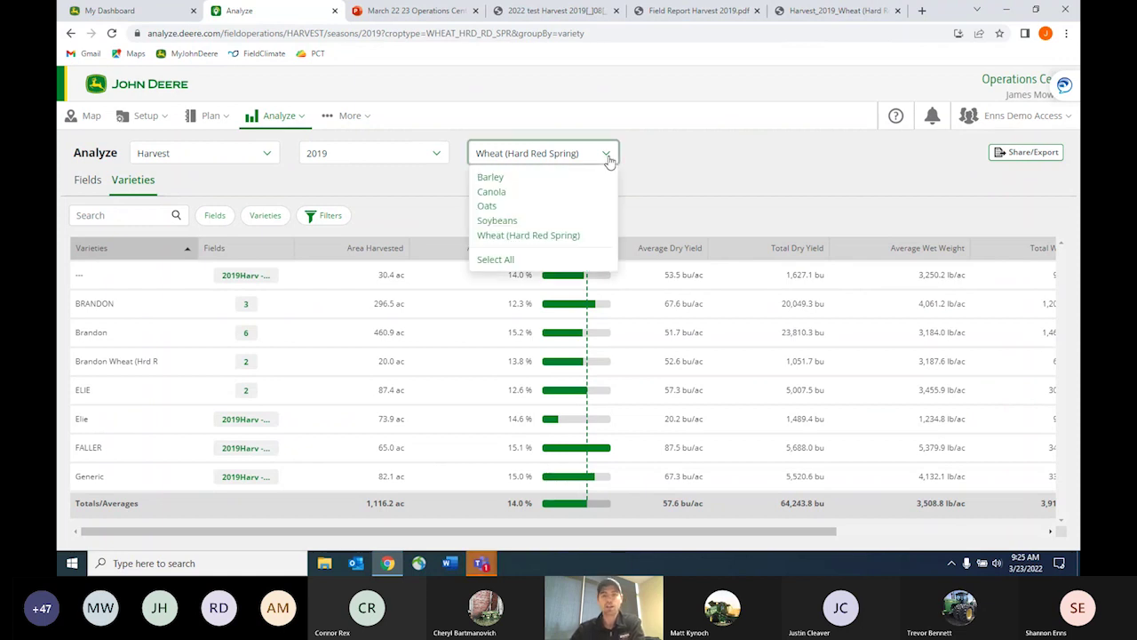
pyautogui.click(502, 262)
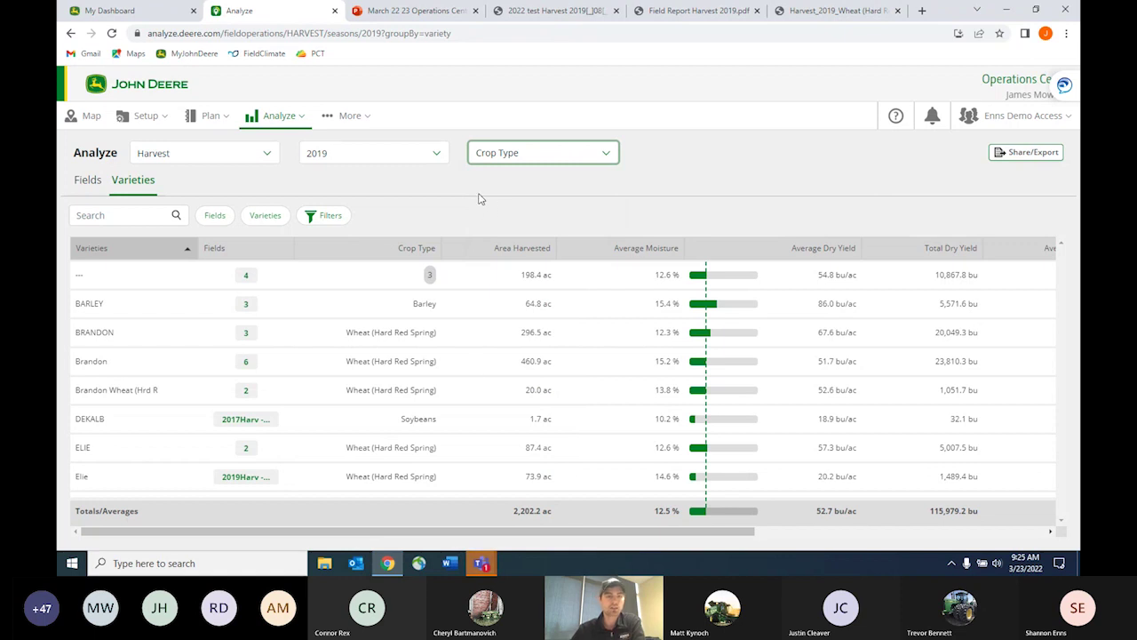
pyautogui.scroll(-1, 152, 384)
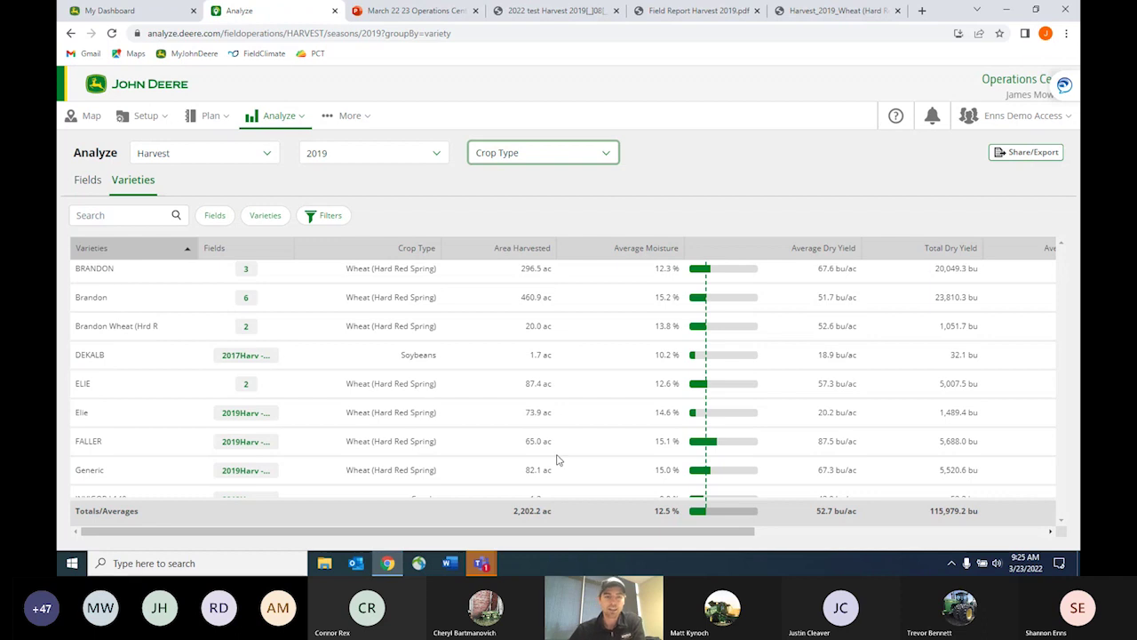
pyautogui.moveTo(600, 531); pyautogui.dragTo(311, 493)
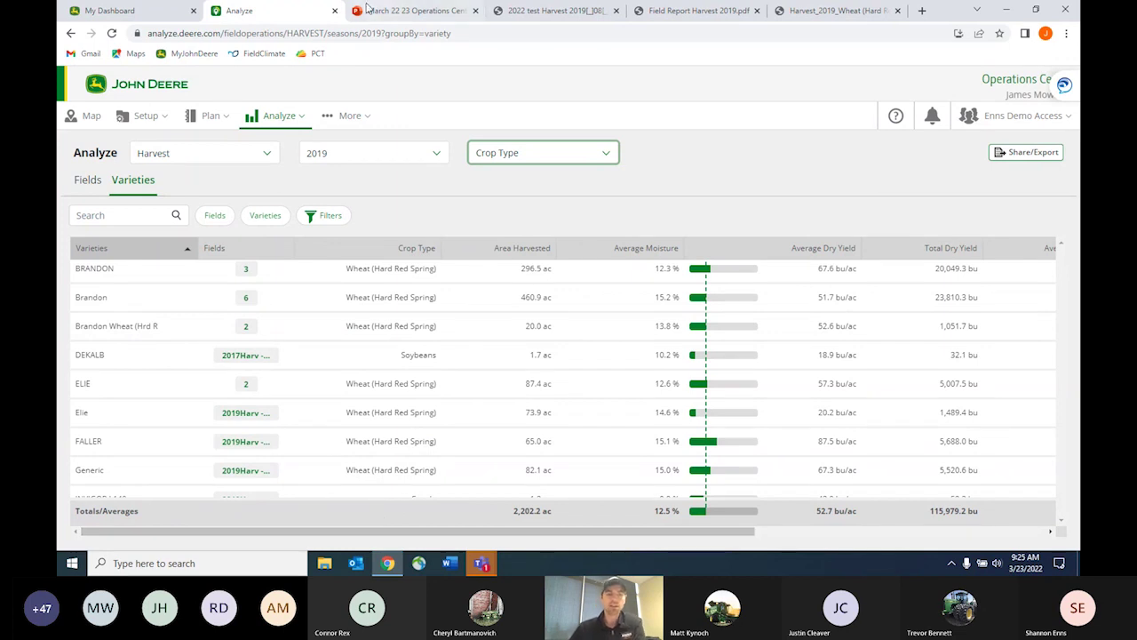
# - Switch the analysis to Application, group it by work, and review the 2019 applied products, areas and rates
pyautogui.click(271, 153)
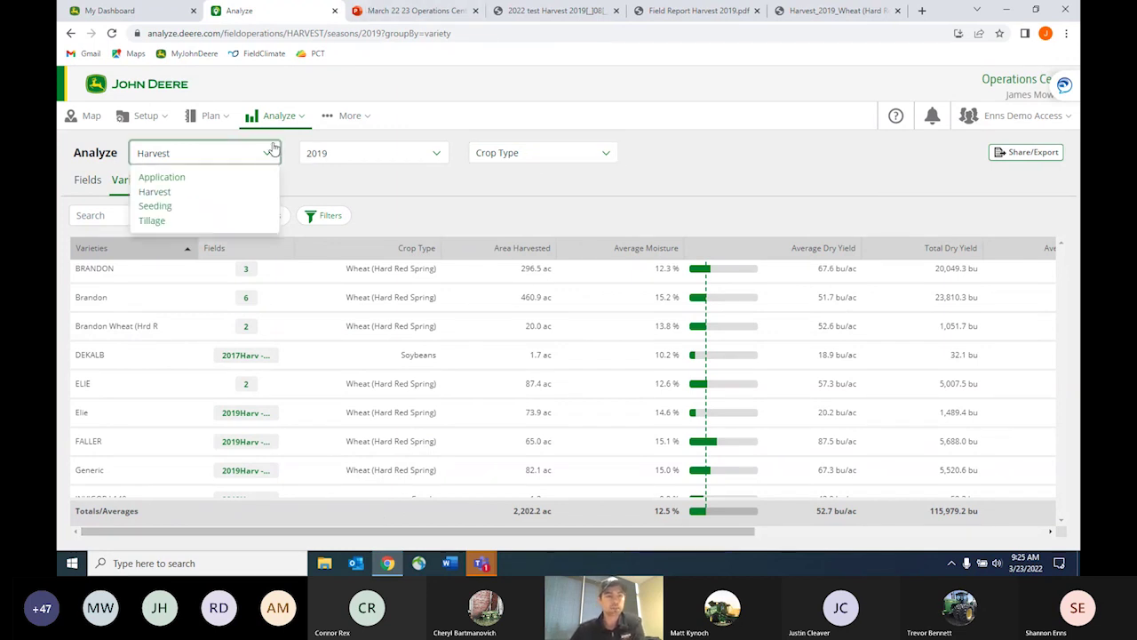
pyautogui.click(162, 178)
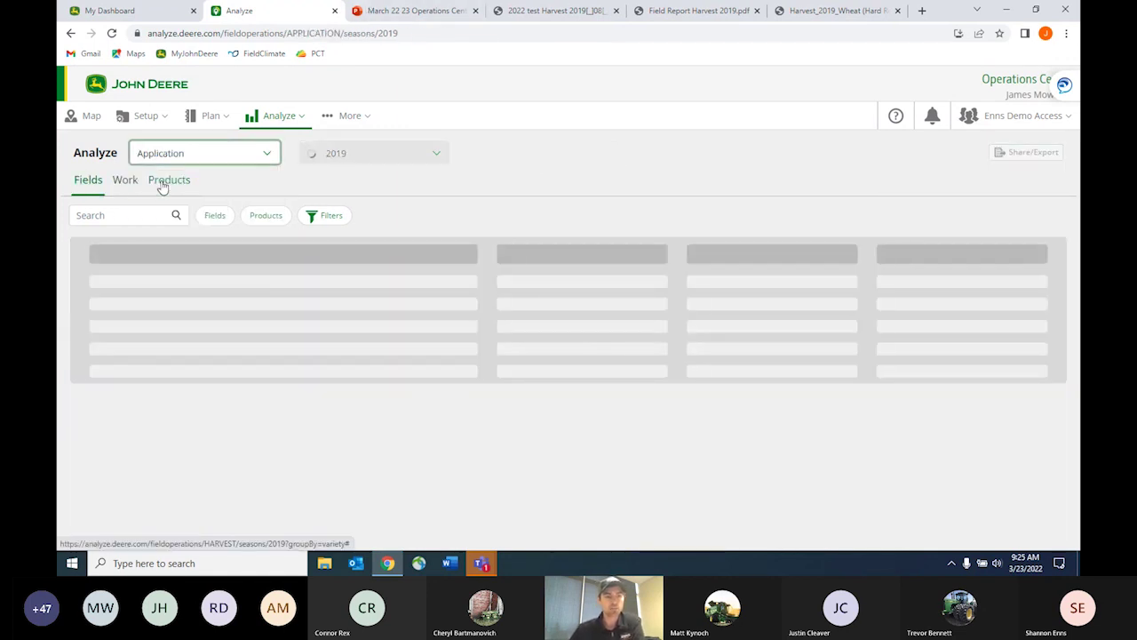
pyautogui.click(125, 181)
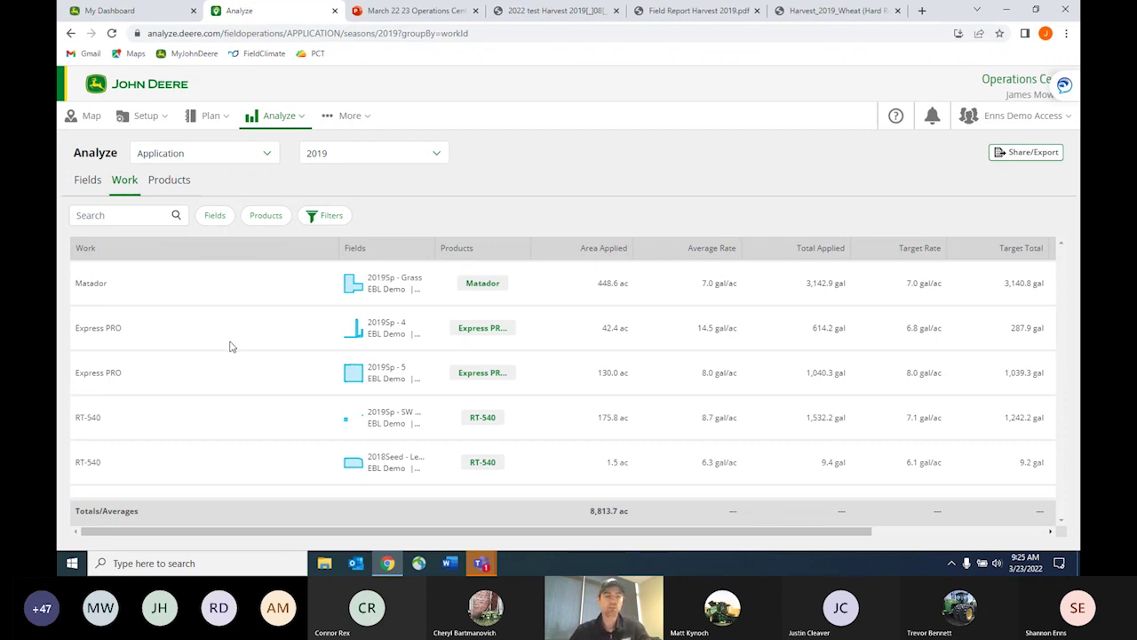
pyautogui.scroll(-1, 229, 346)
pyautogui.scroll(-3, 203, 367)
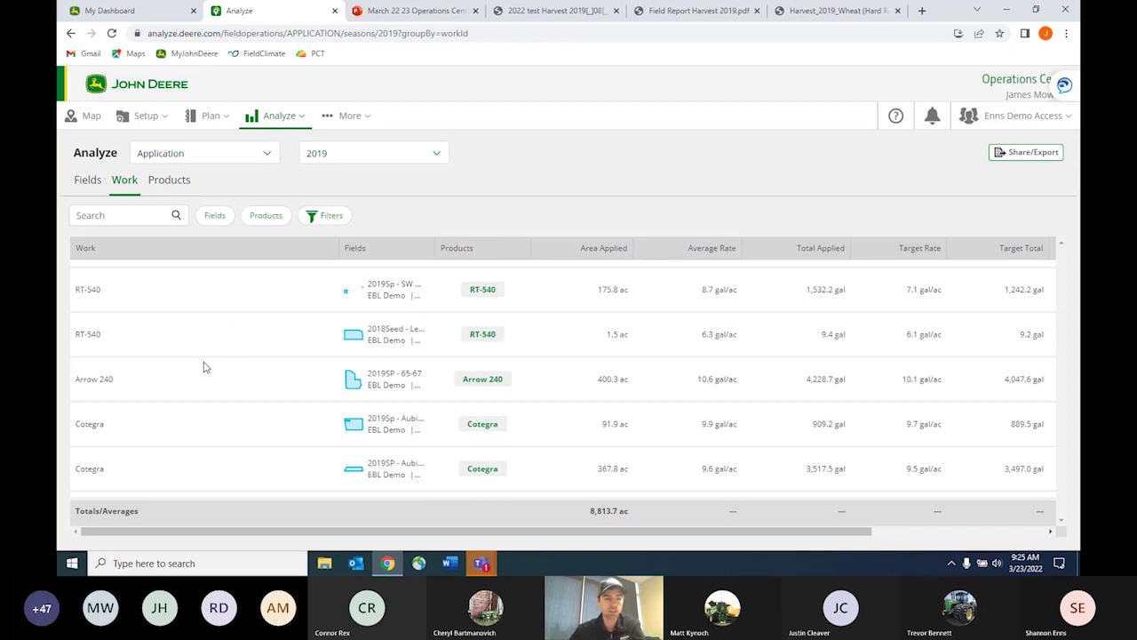
pyautogui.scroll(-2, 196, 372)
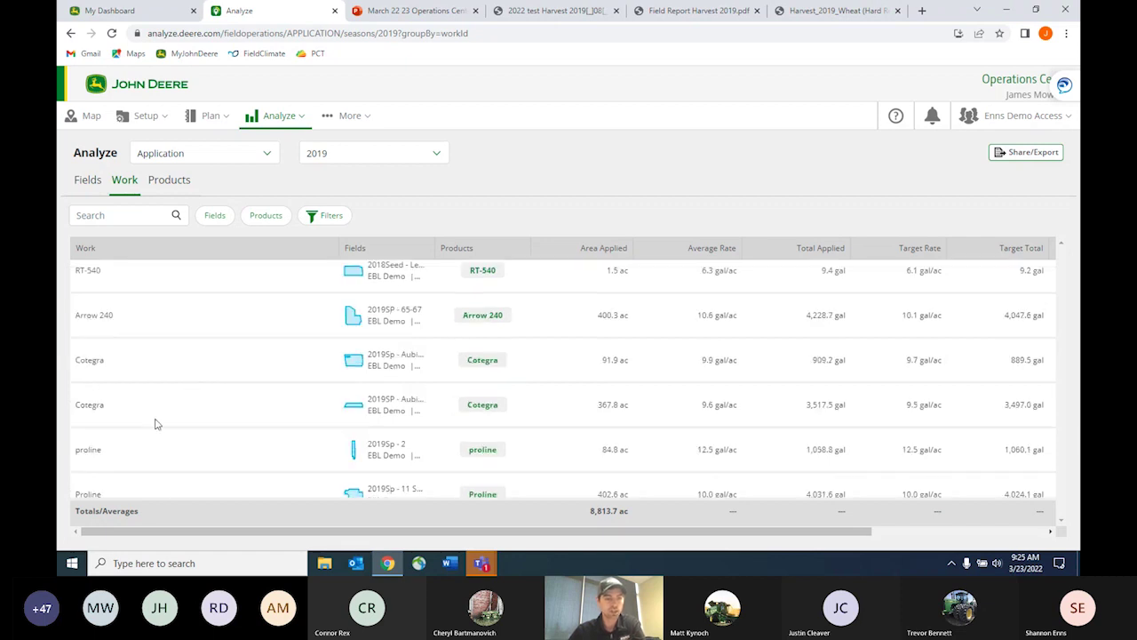
pyautogui.scroll(5, 155, 424)
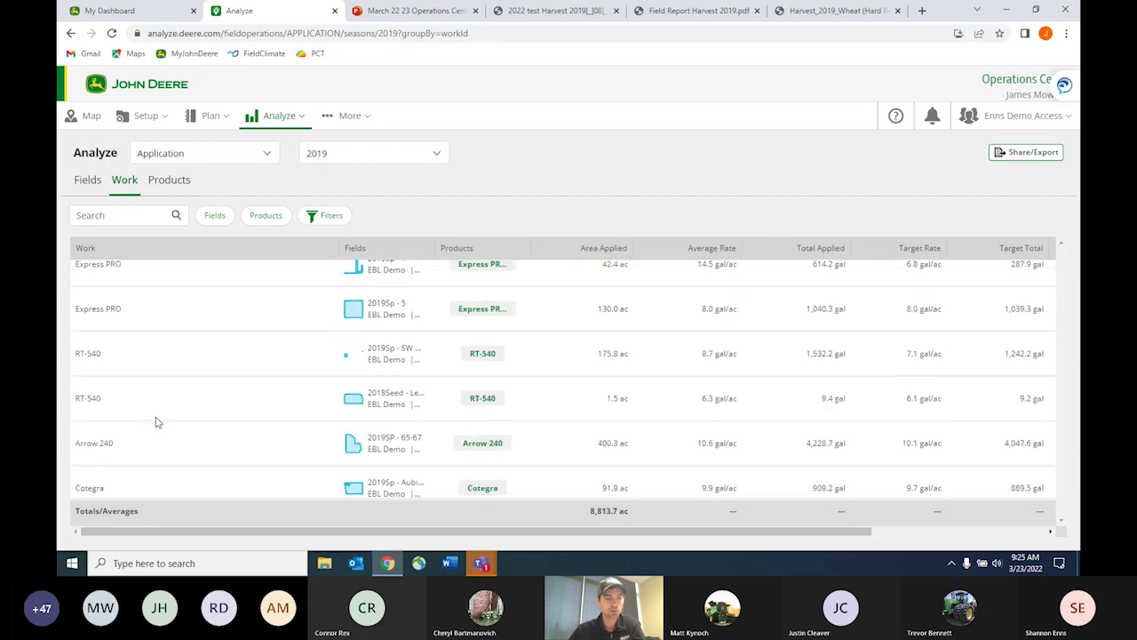
# - Group the 2019 application analysis by product, review the totals, and check which other seasons are available
pyautogui.click(169, 182)
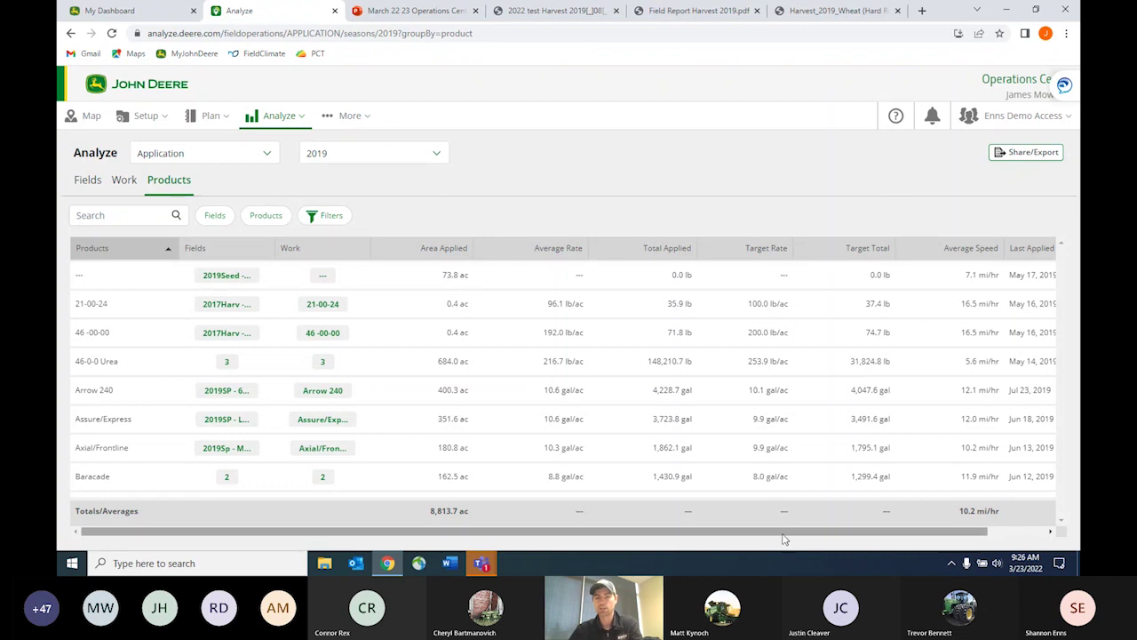
pyautogui.moveTo(781, 539); pyautogui.dragTo(748, 546)
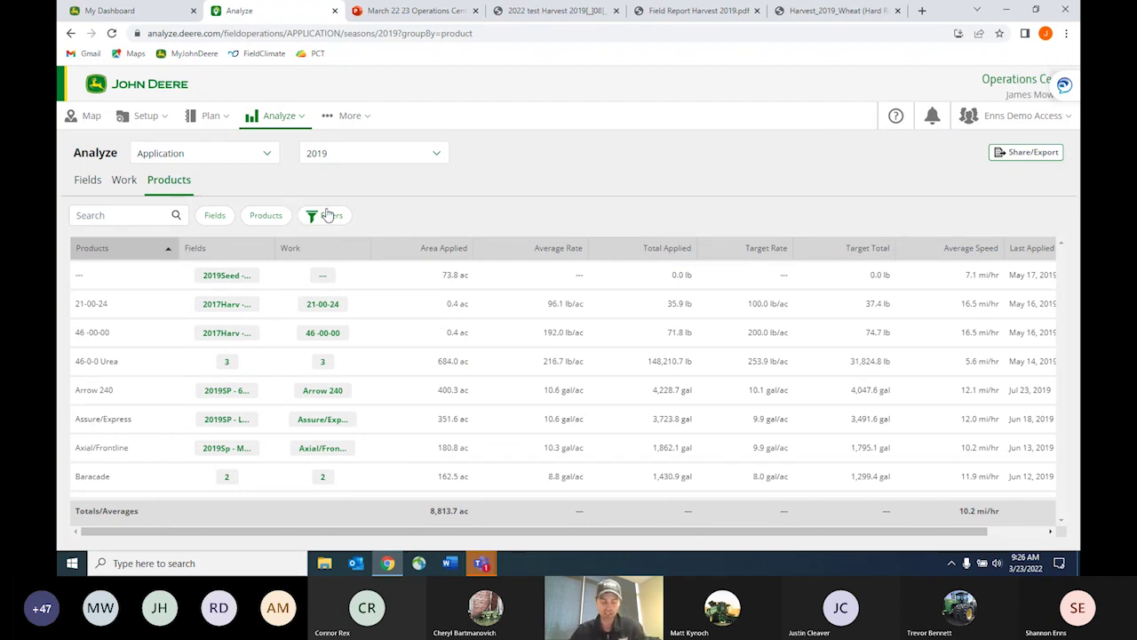
pyautogui.click(438, 158)
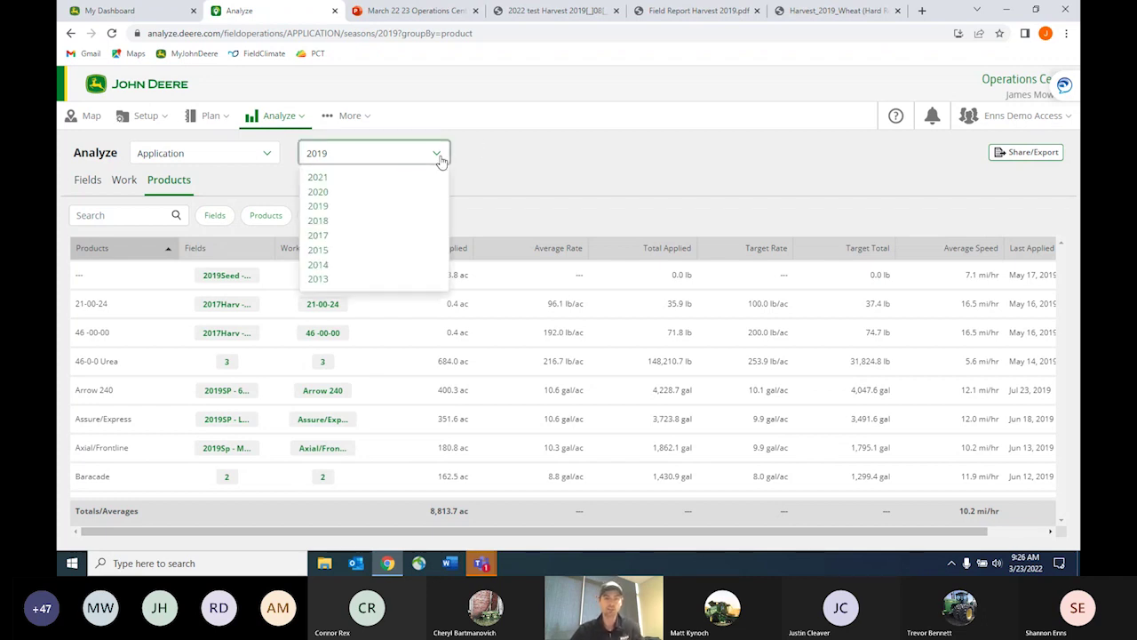
pyautogui.click(439, 158)
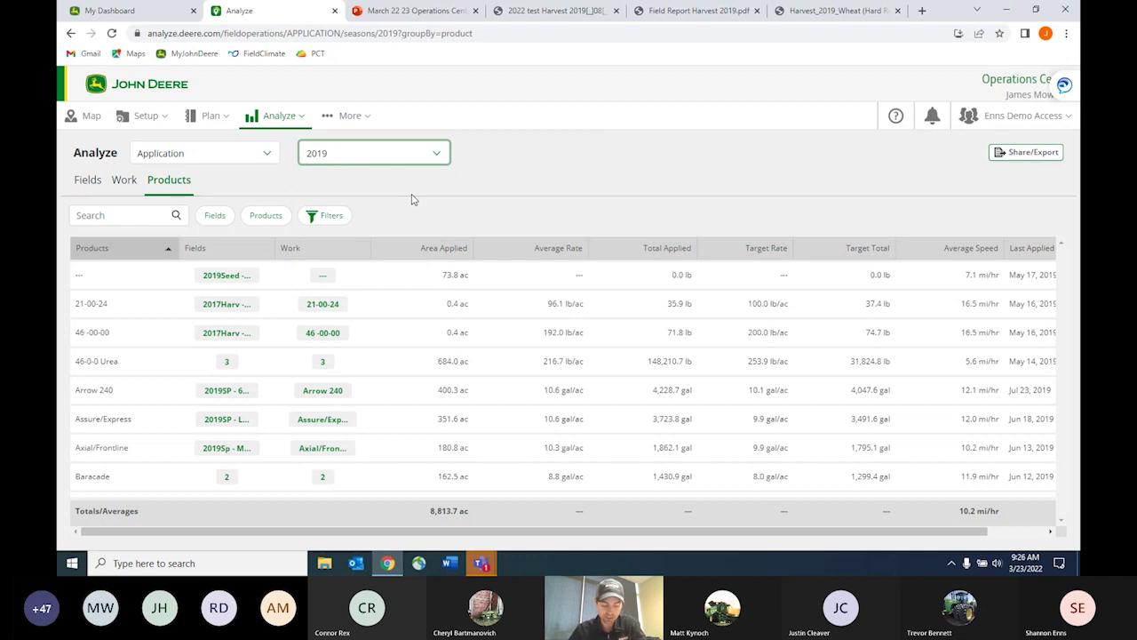
# - Switch the analysis to Seeding and show the 2019 Canola varieties
pyautogui.click(268, 155)
pyautogui.click(174, 207)
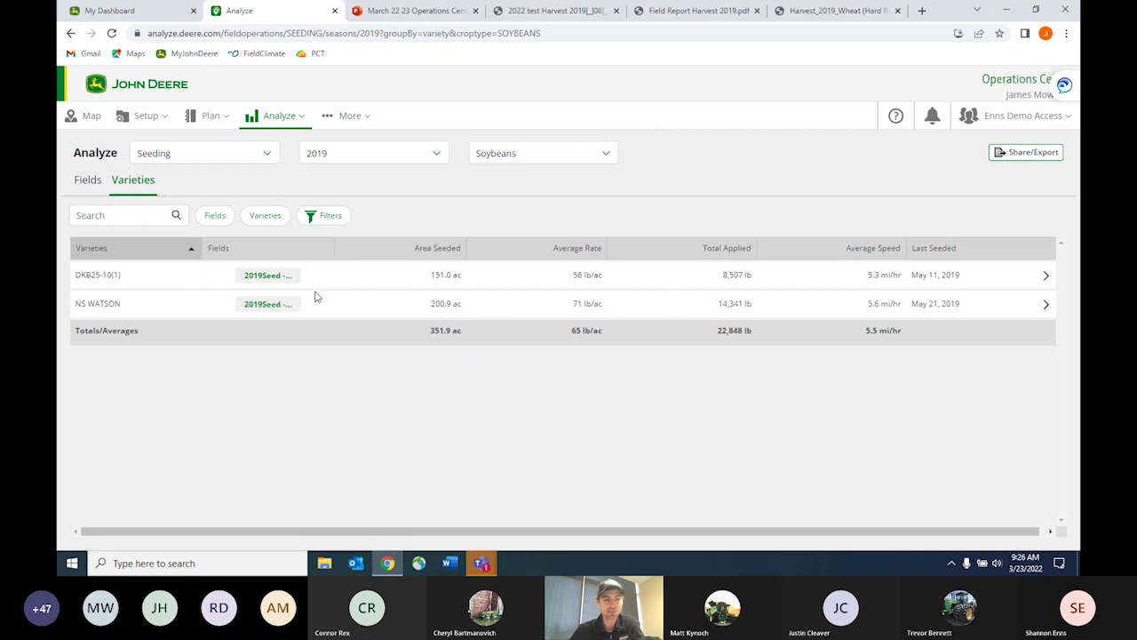
pyautogui.click(612, 155)
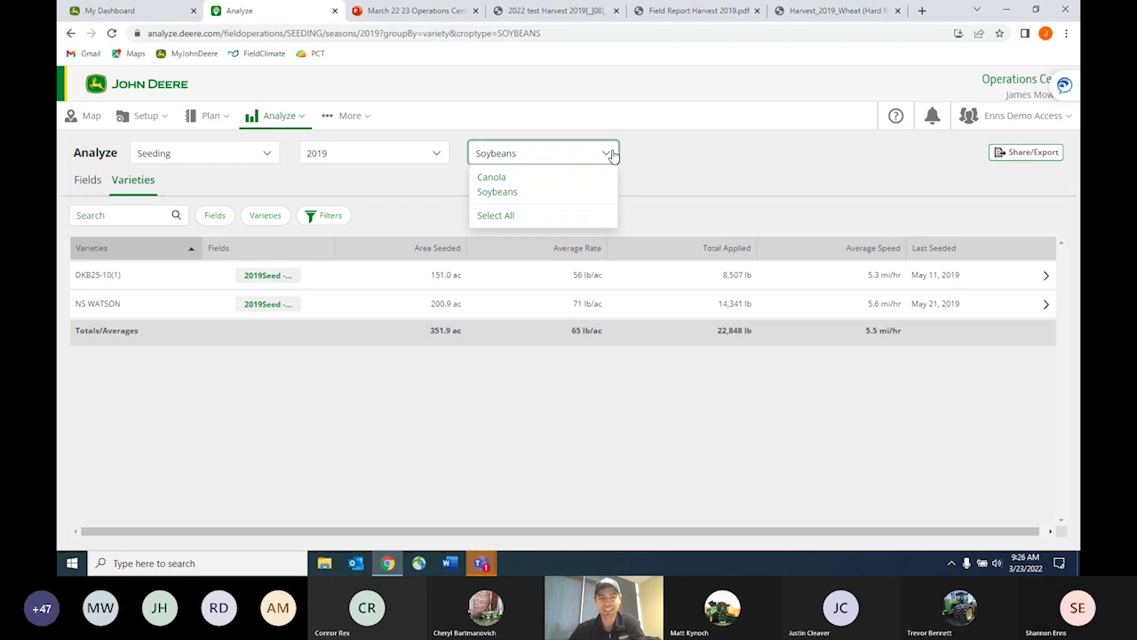
pyautogui.click(494, 179)
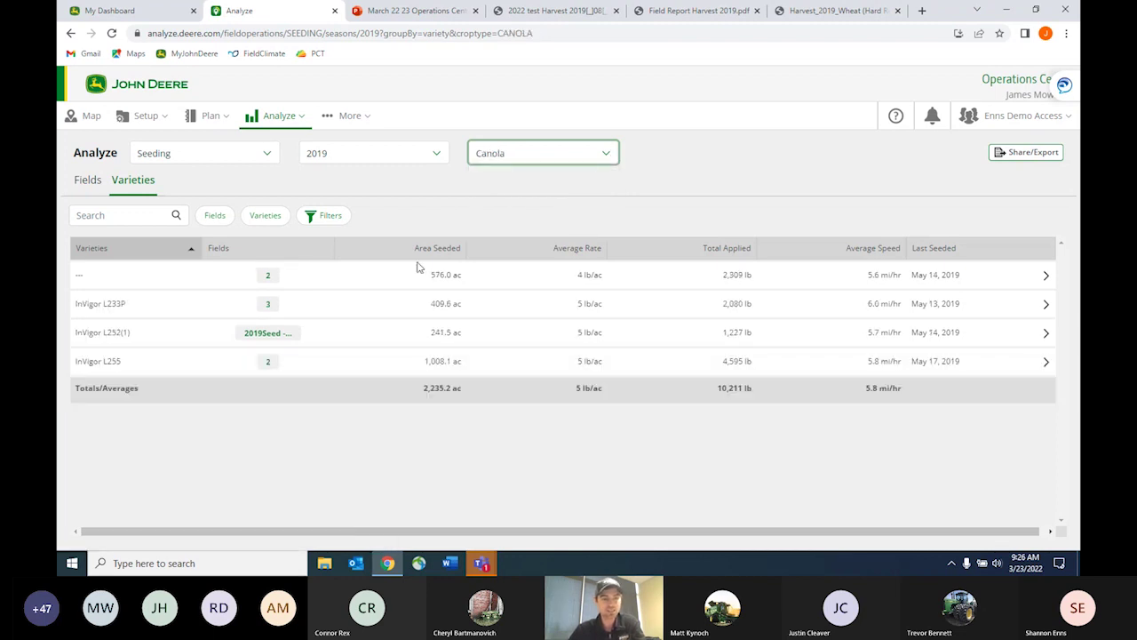
# - Return the analysis to Harvest, grouped by variety, with Wheat (Hard Red Spring) as the 2019 crop
pyautogui.click(275, 155)
pyautogui.click(174, 192)
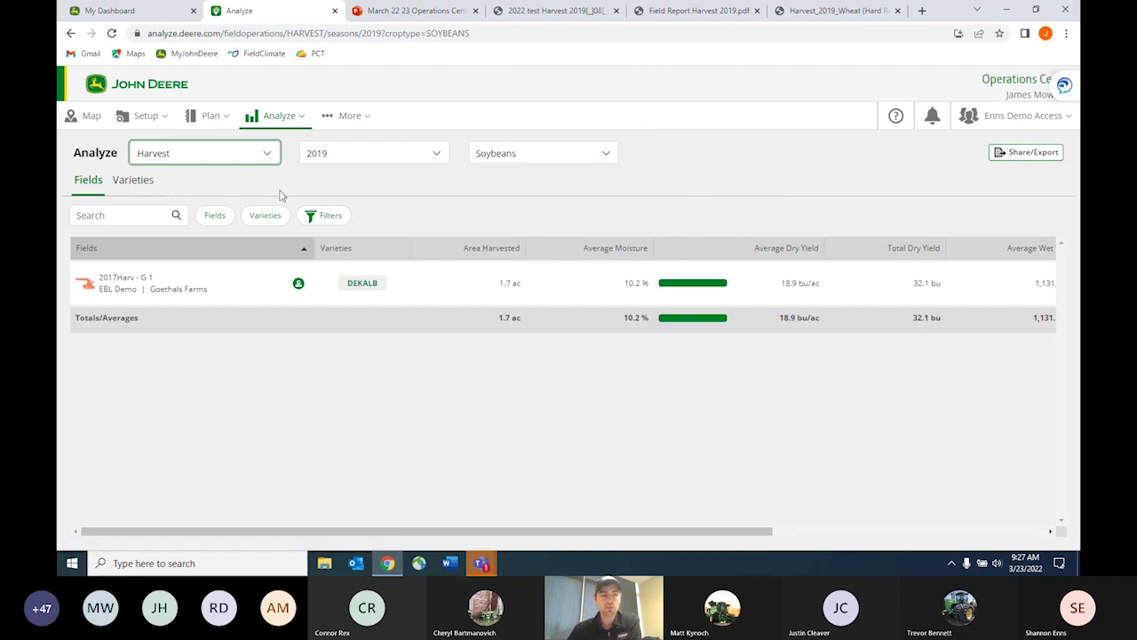
pyautogui.click(151, 187)
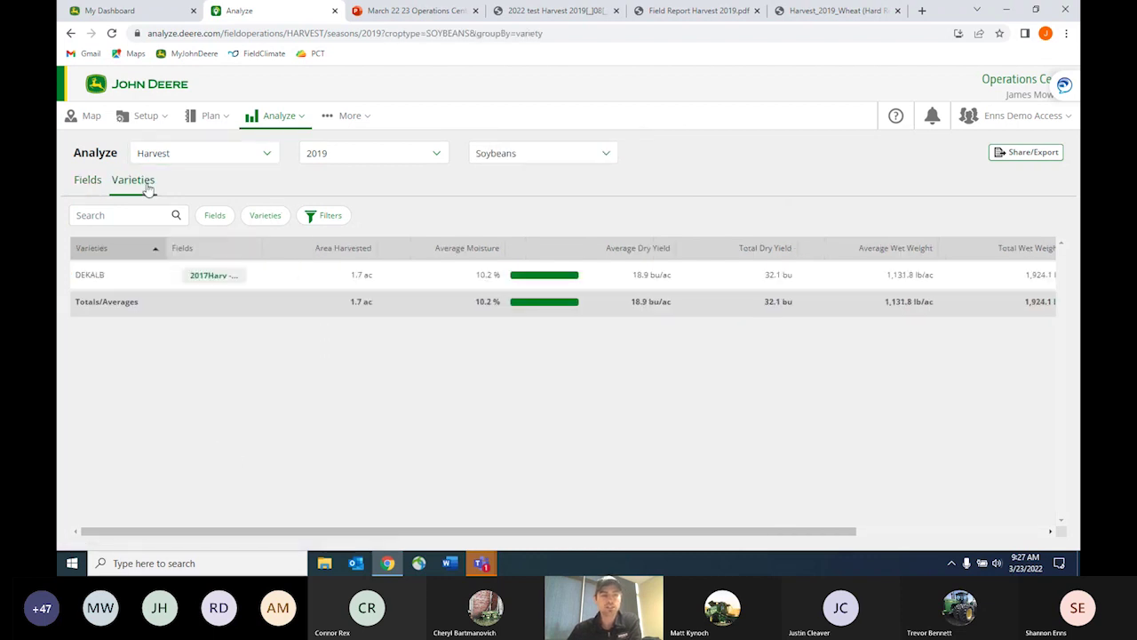
pyautogui.click(579, 160)
pyautogui.click(494, 236)
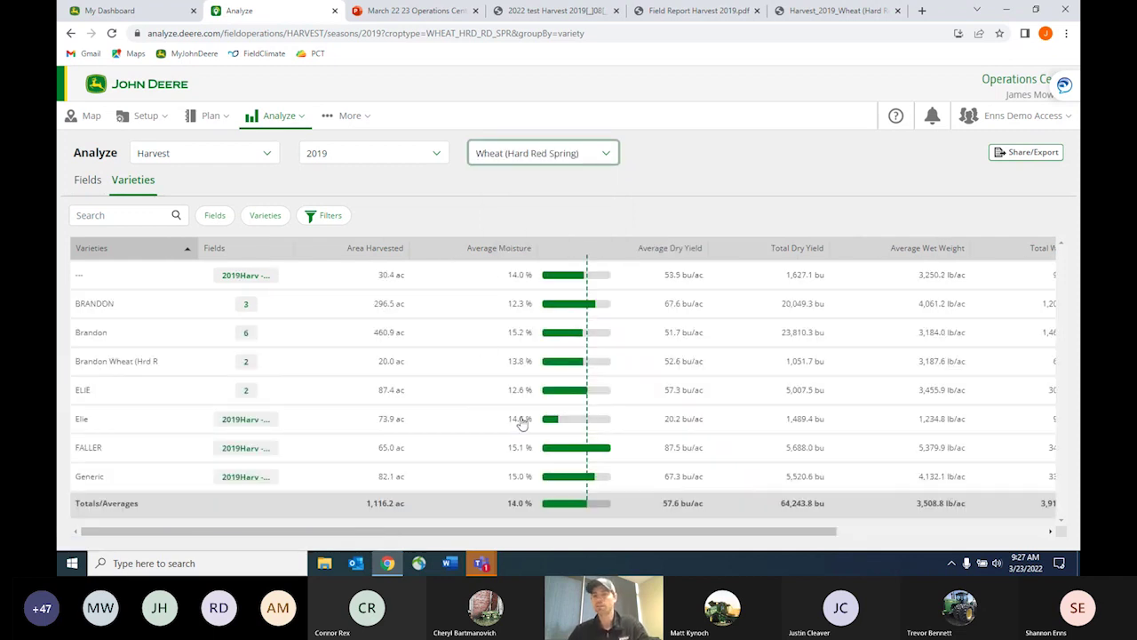
# - View the Share/Export report formats, close them, and examine the yield map and work totals in Field Report Harvest 2019.pdf
pyautogui.click(1011, 153)
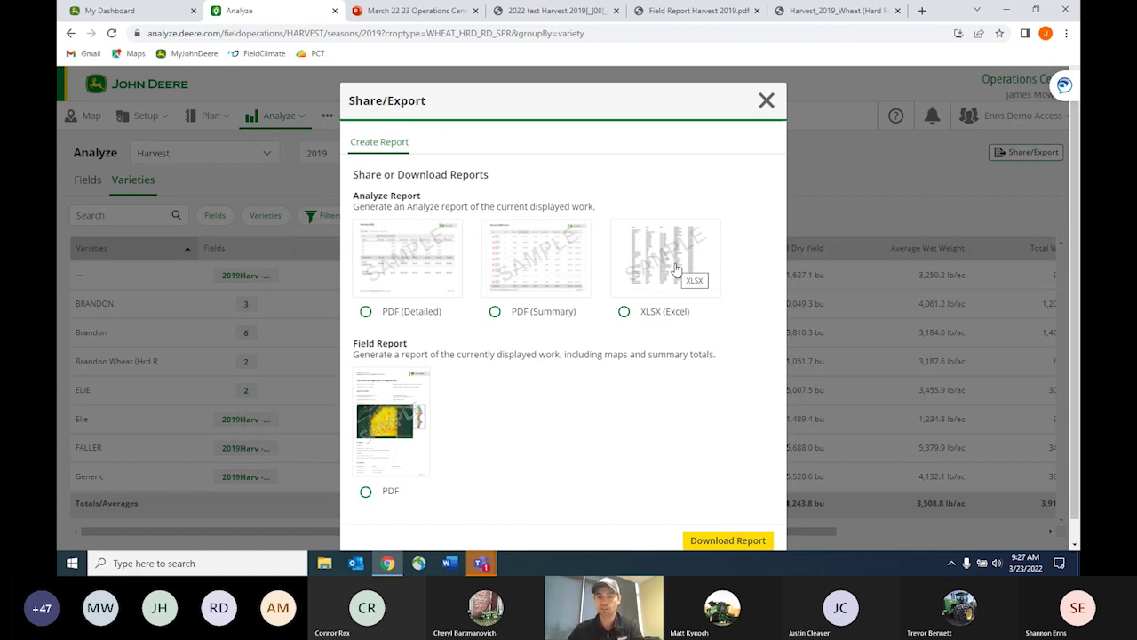
pyautogui.click(766, 100)
pyautogui.click(702, 12)
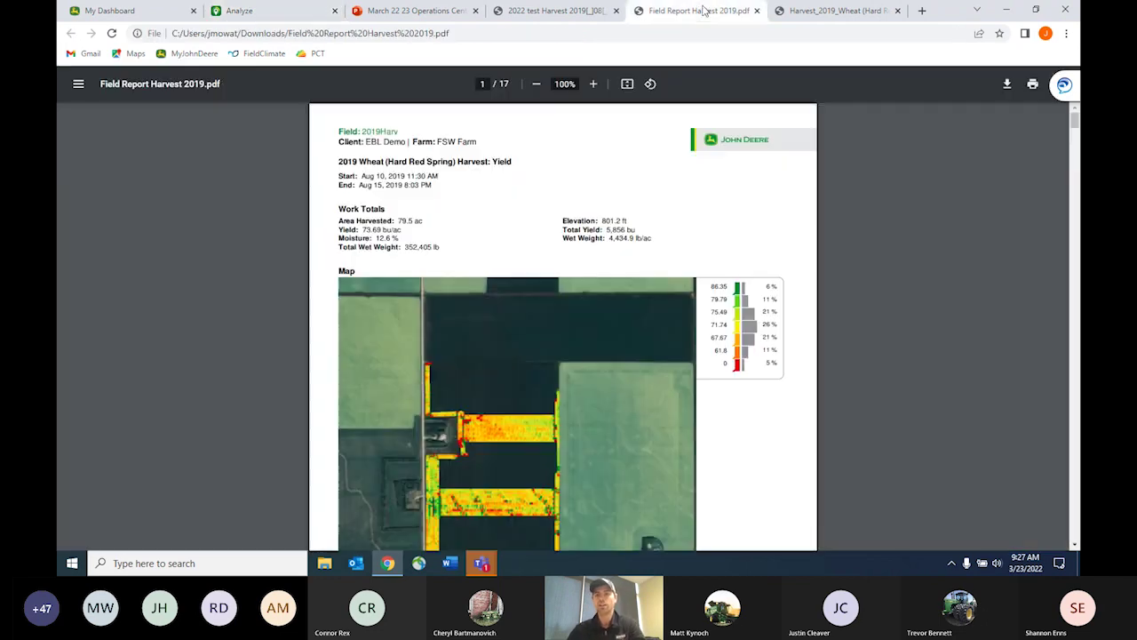
pyautogui.scroll(-2, 994, 229)
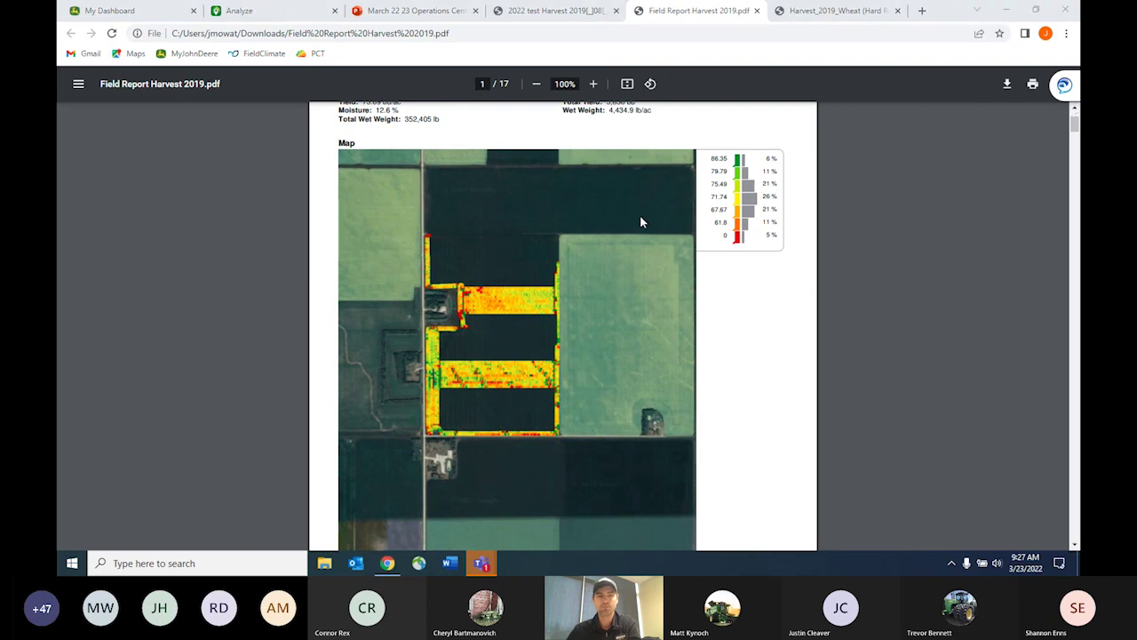
pyautogui.scroll(1, 639, 215)
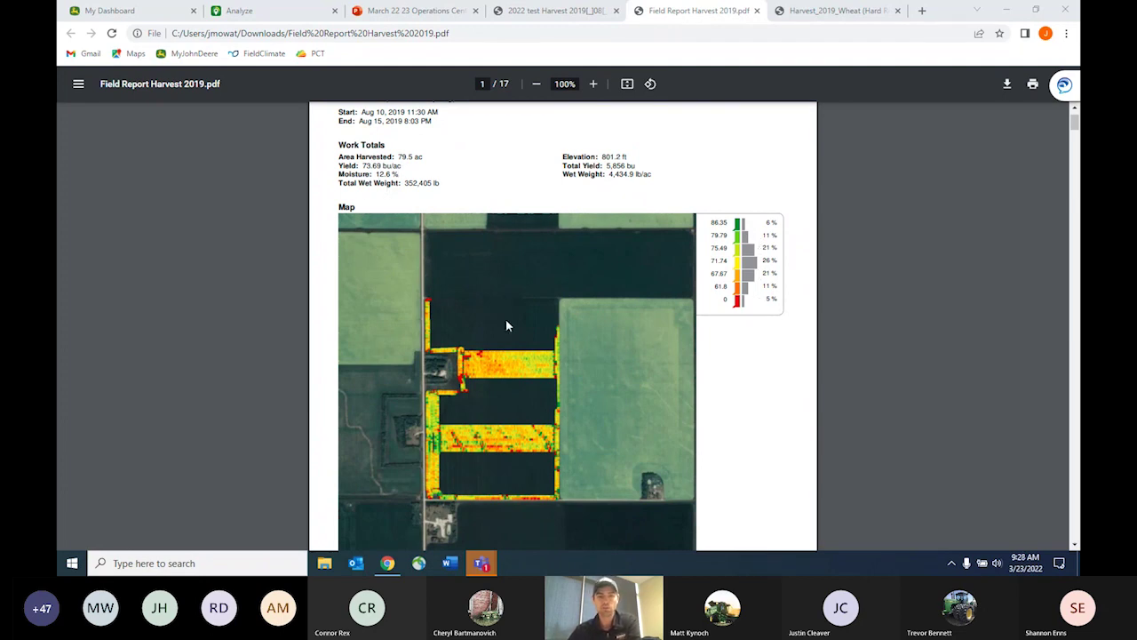
pyautogui.scroll(-5, 507, 326)
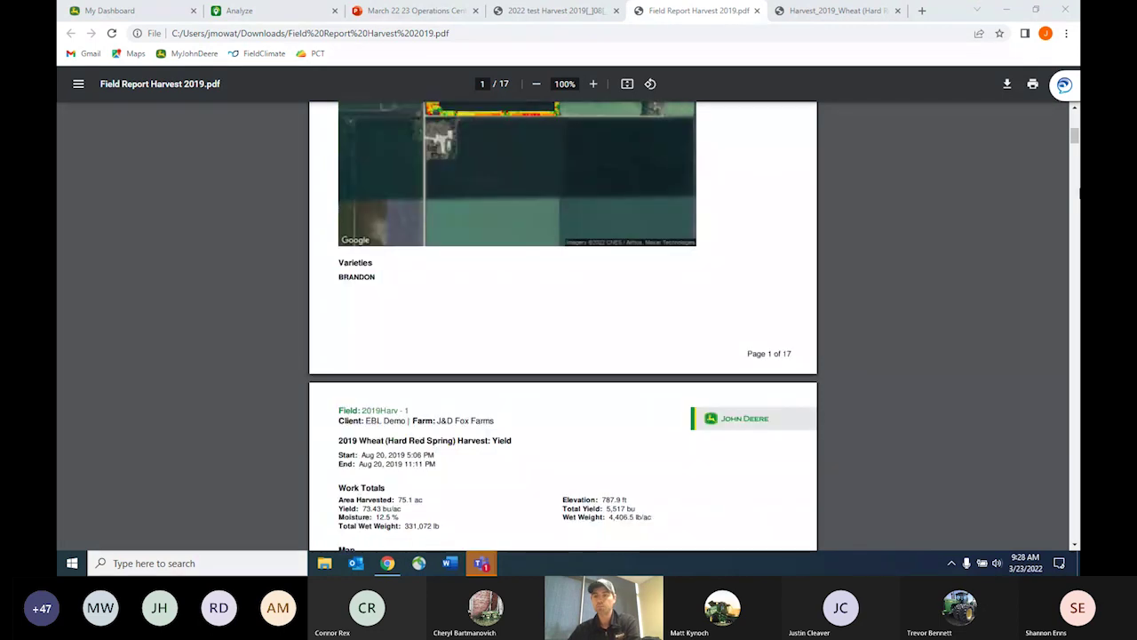
# - Review the next field maps in Field Report Harvest 2019.pdf and the per-field variety tables and overall totals in Harvest_2019_Wheat (Hard Red Spring).pdf
pyautogui.moveTo(1074, 134); pyautogui.dragTo(1073, 199)
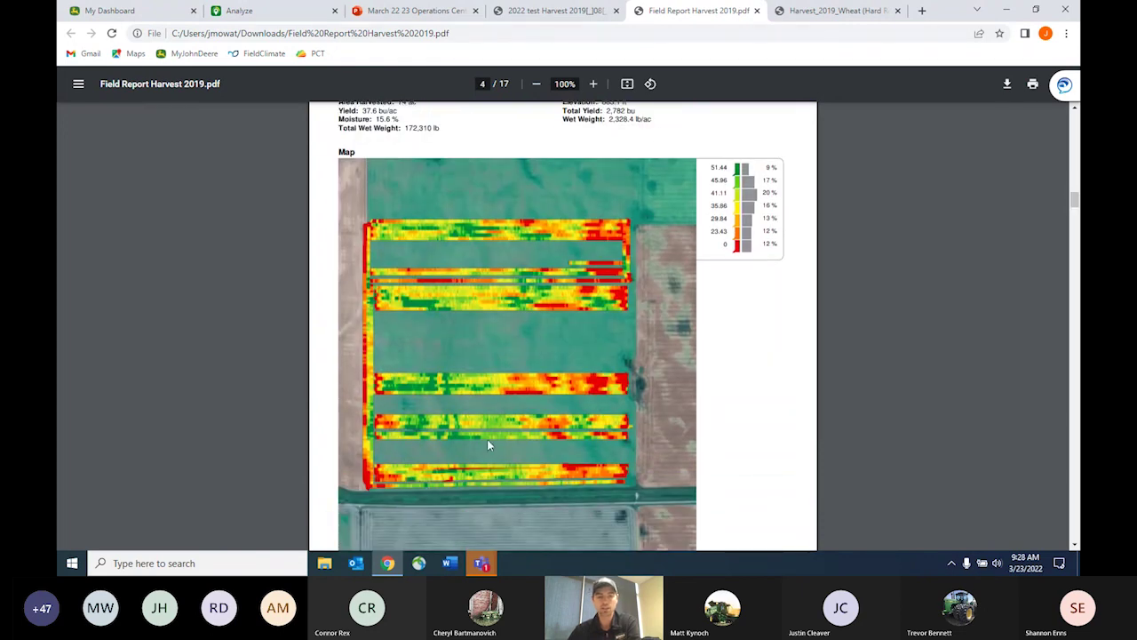
pyautogui.click(811, 11)
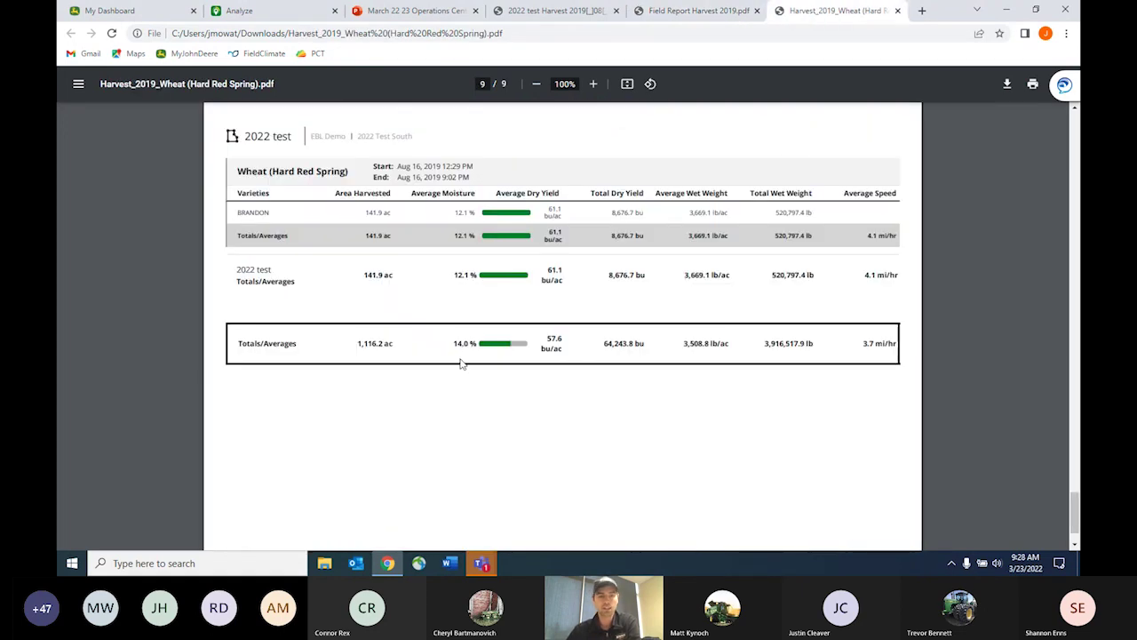
pyautogui.scroll(-1, 460, 362)
pyautogui.scroll(3, 460, 363)
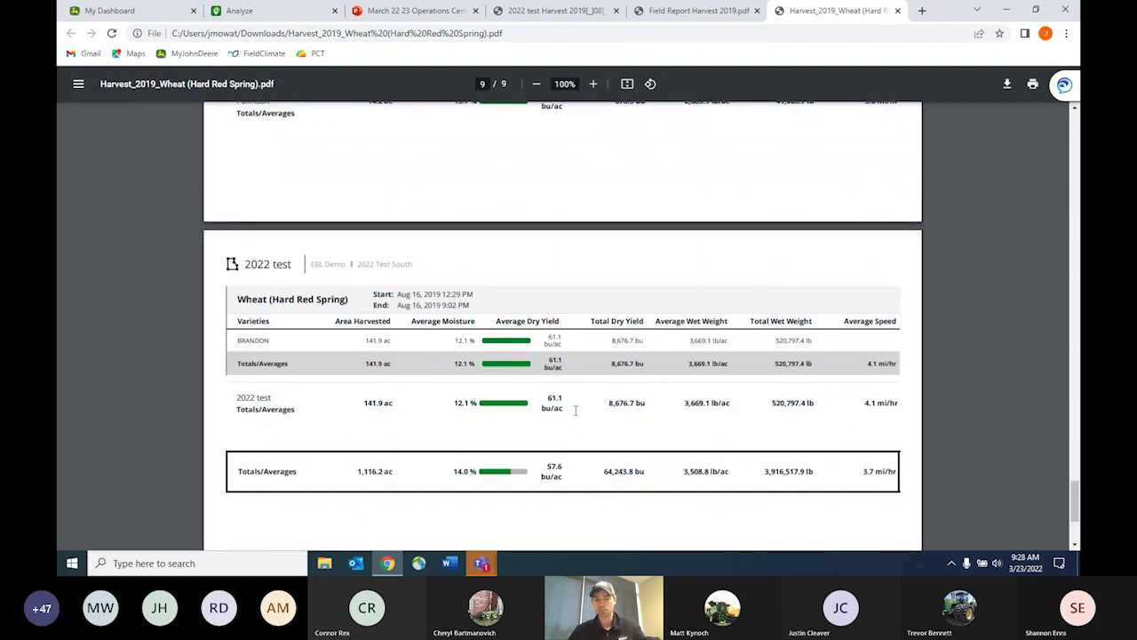
pyautogui.scroll(1, 397, 401)
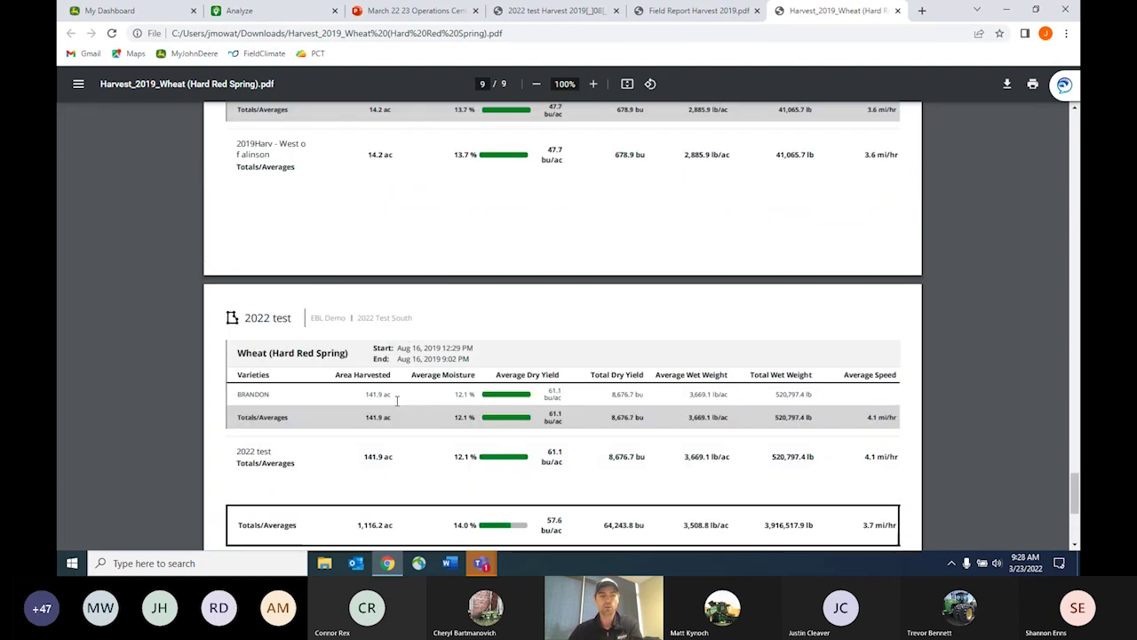
pyautogui.scroll(3, 397, 400)
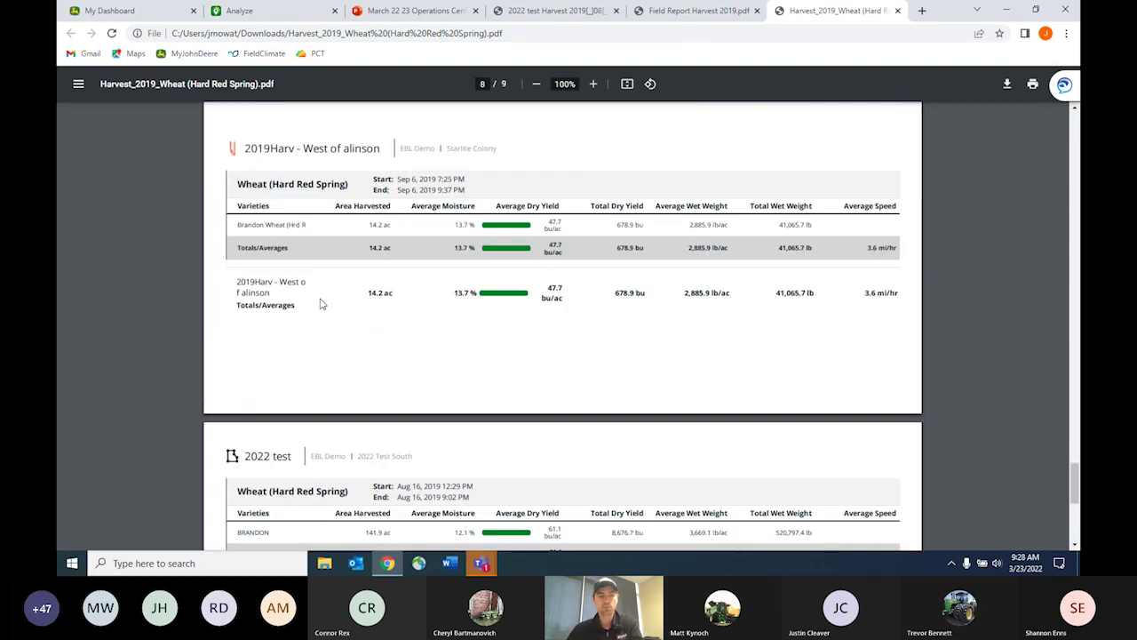
pyautogui.scroll(3, 307, 321)
pyautogui.scroll(1, 313, 322)
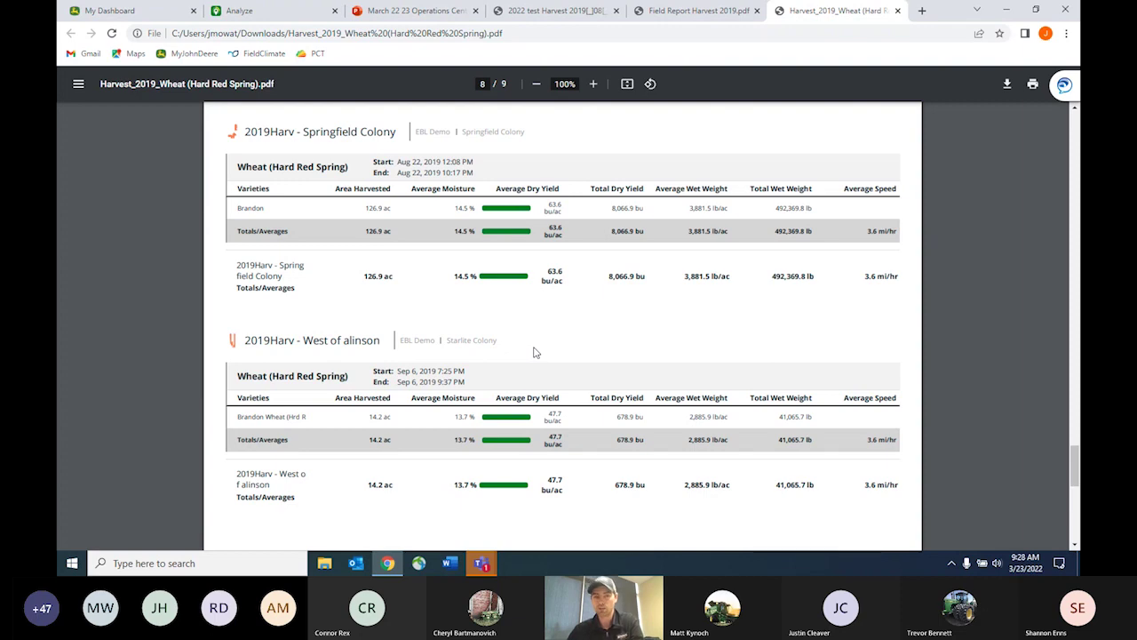
pyautogui.scroll(-10, 560, 163)
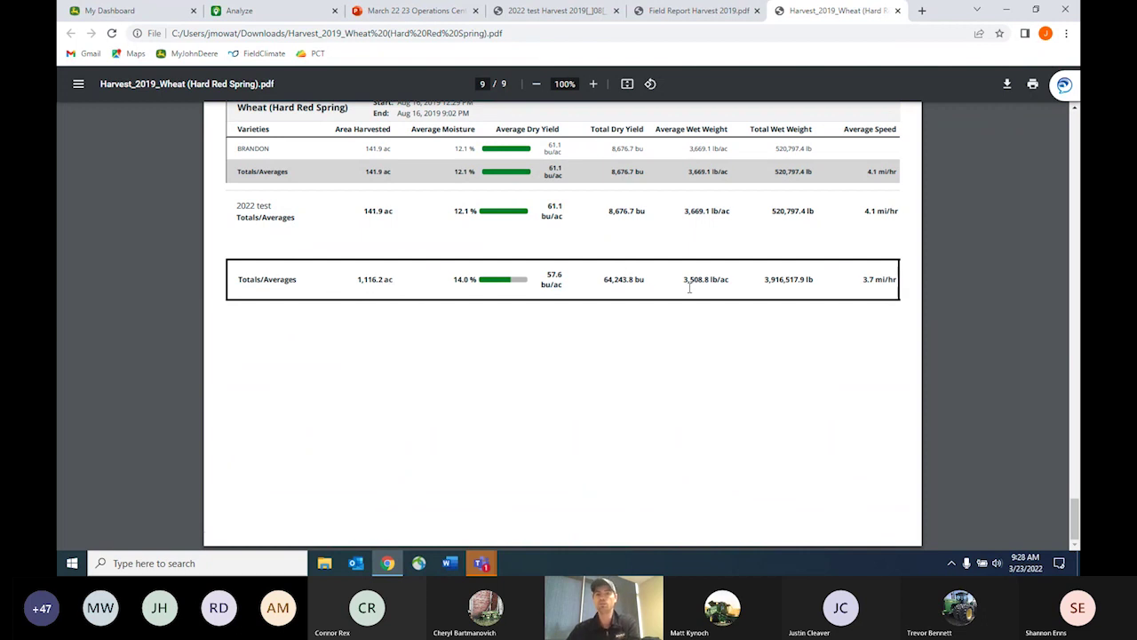
# - Return to the harvest analysis, list the 2019 wheat results by field, and search for 2022
pyautogui.click(284, 12)
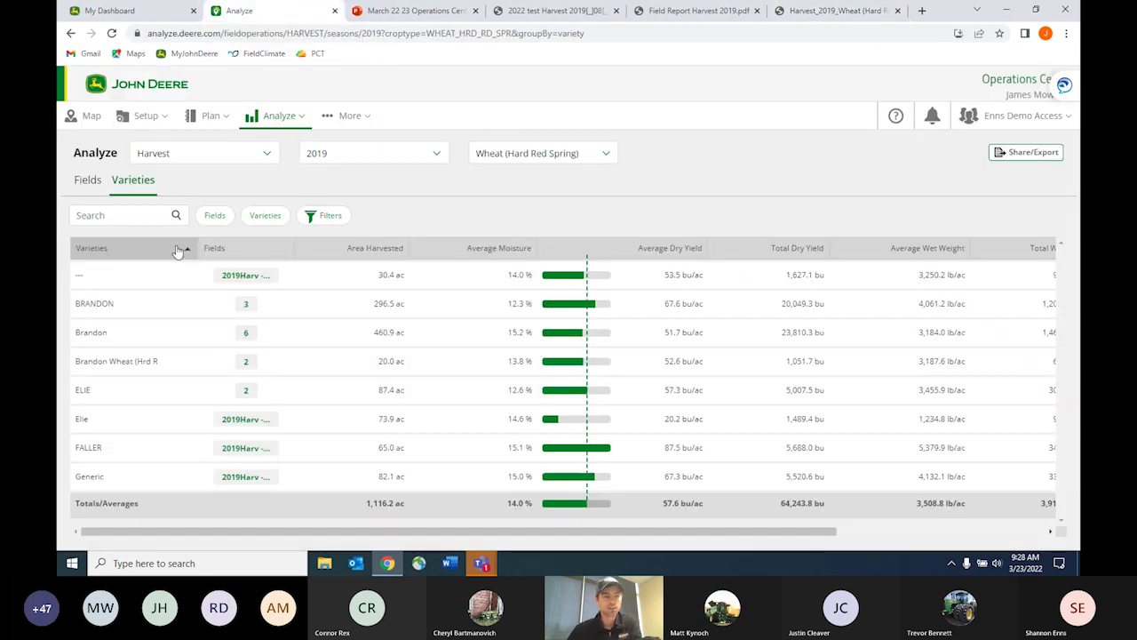
pyautogui.click(109, 217)
pyautogui.click(89, 185)
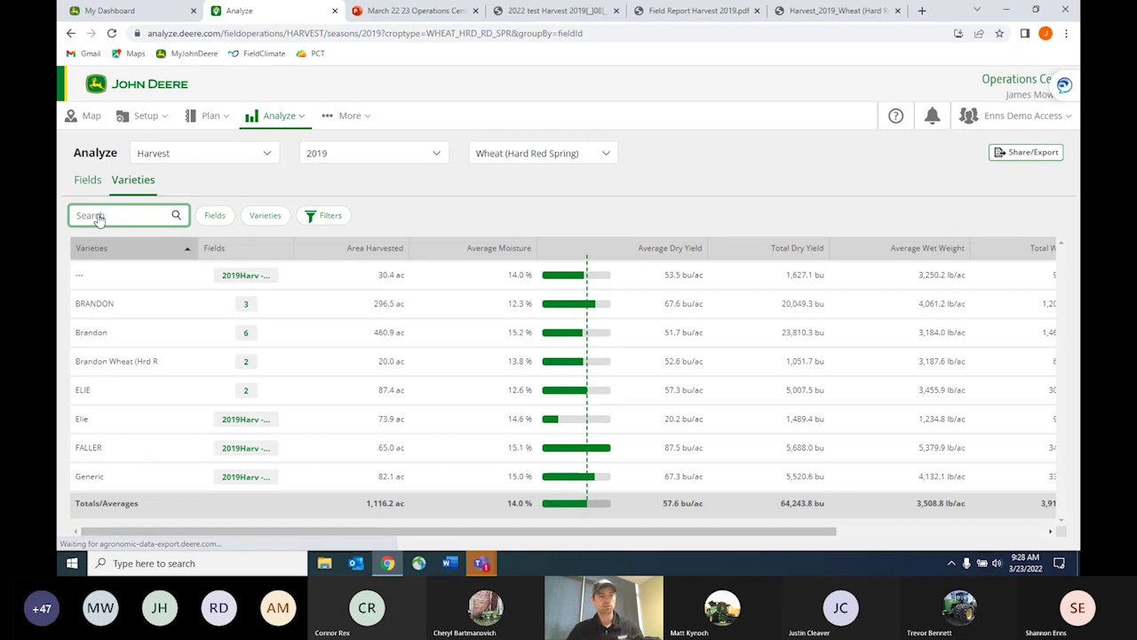
pyautogui.write('2022')
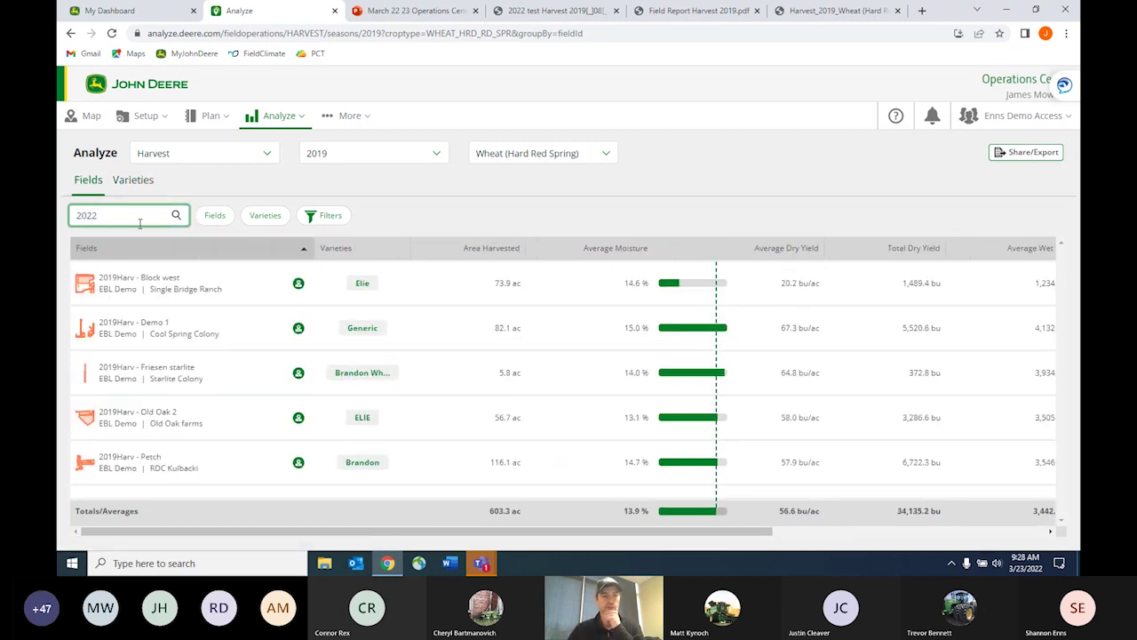
pyautogui.scroll(-2, 151, 335)
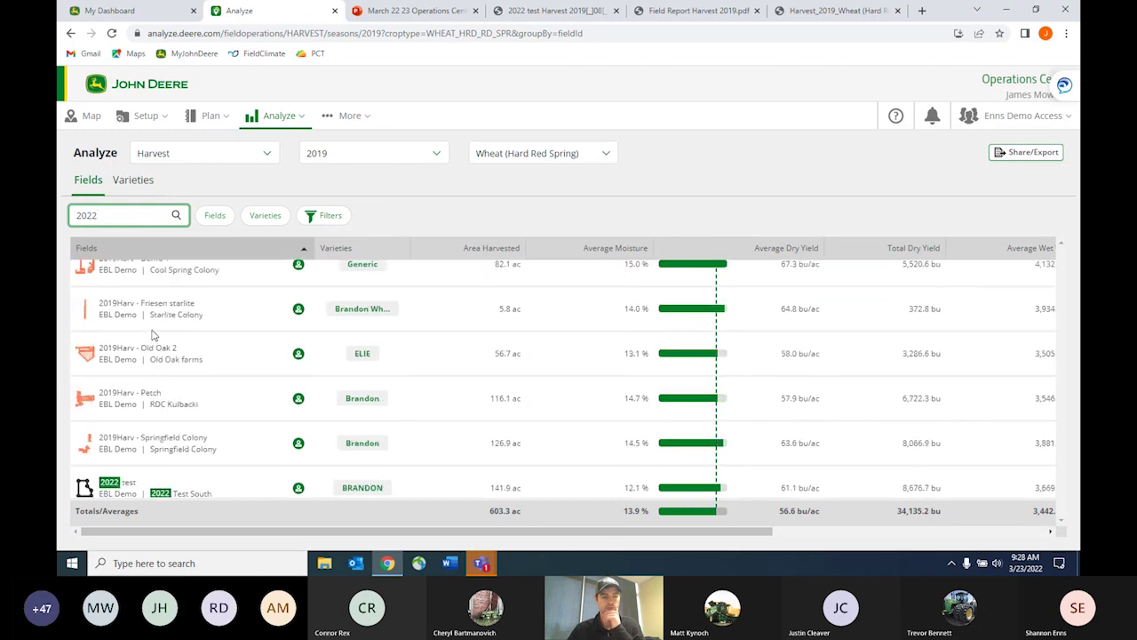
pyautogui.scroll(2, 151, 335)
pyautogui.scroll(-3, 151, 335)
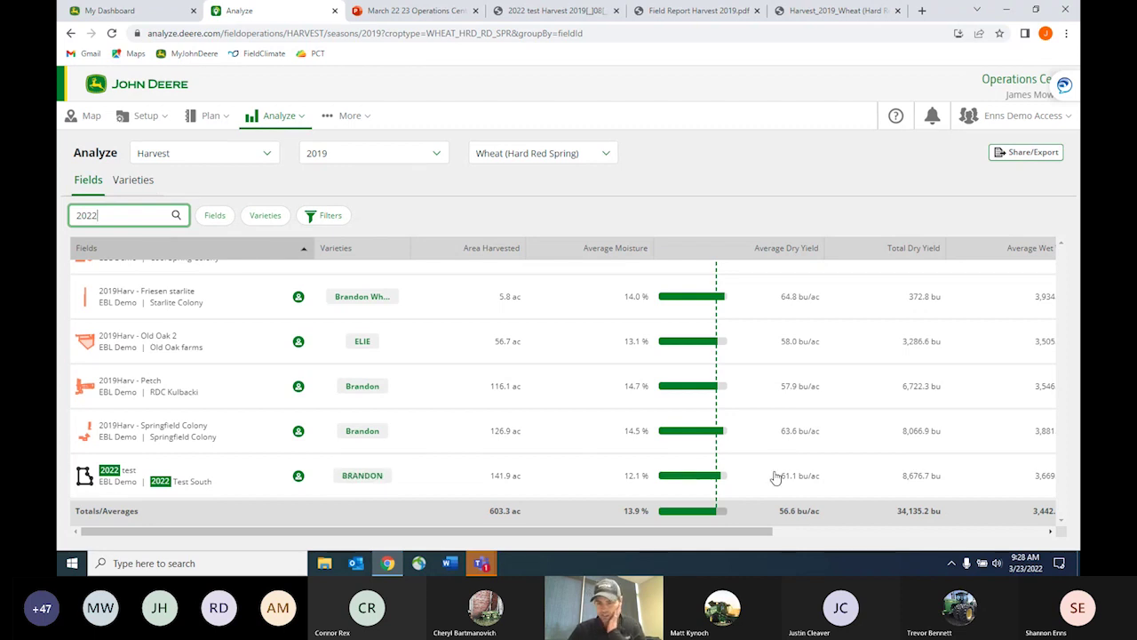
# - Open the 2022 test field in Field Analyzer with the field list hidden, and compare its Yield layer with Elevation
pyautogui.click(285, 478)
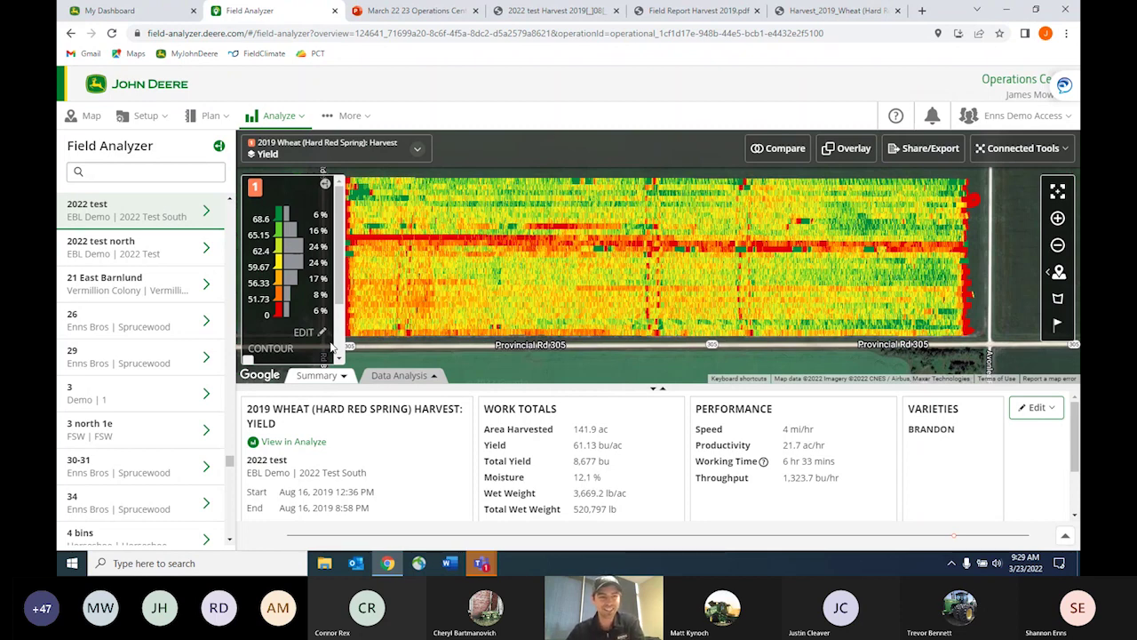
pyautogui.click(236, 355)
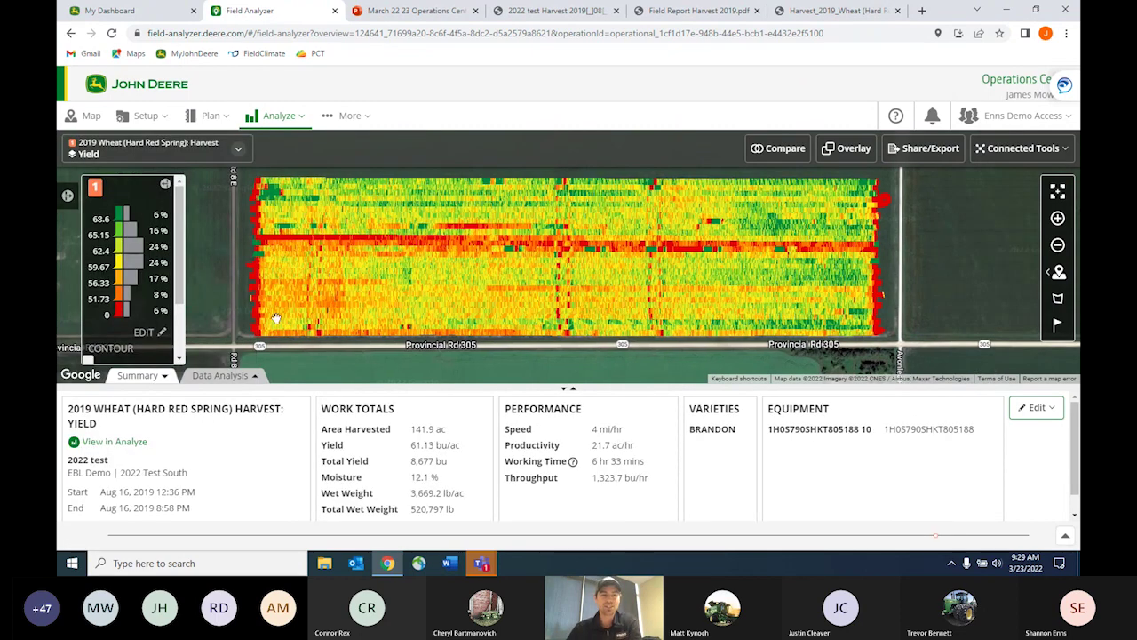
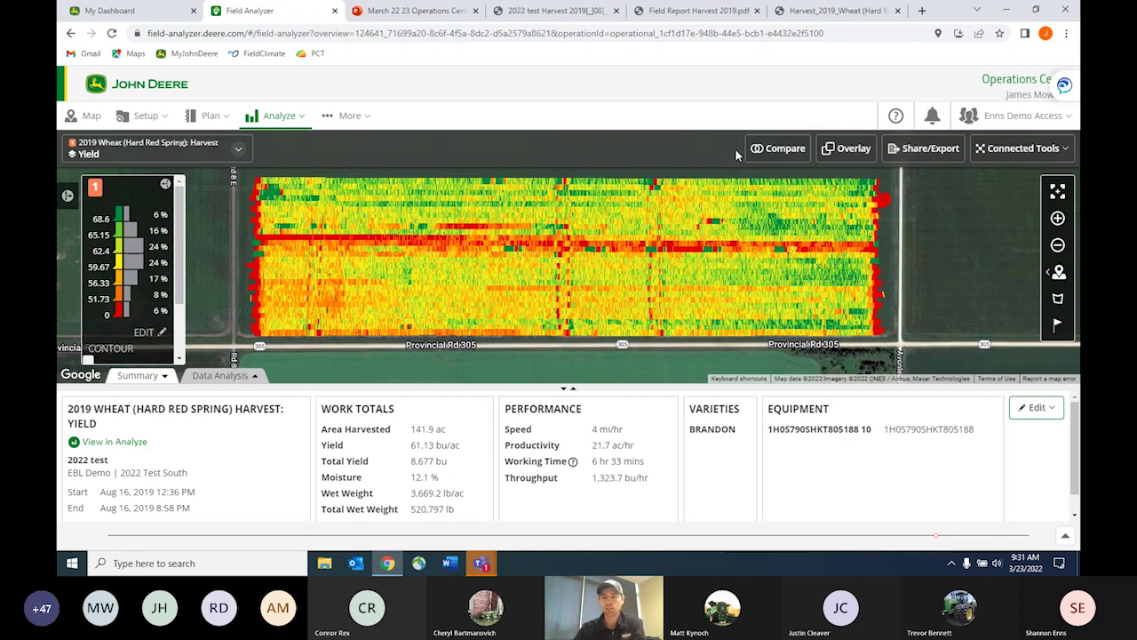
pyautogui.click(778, 149)
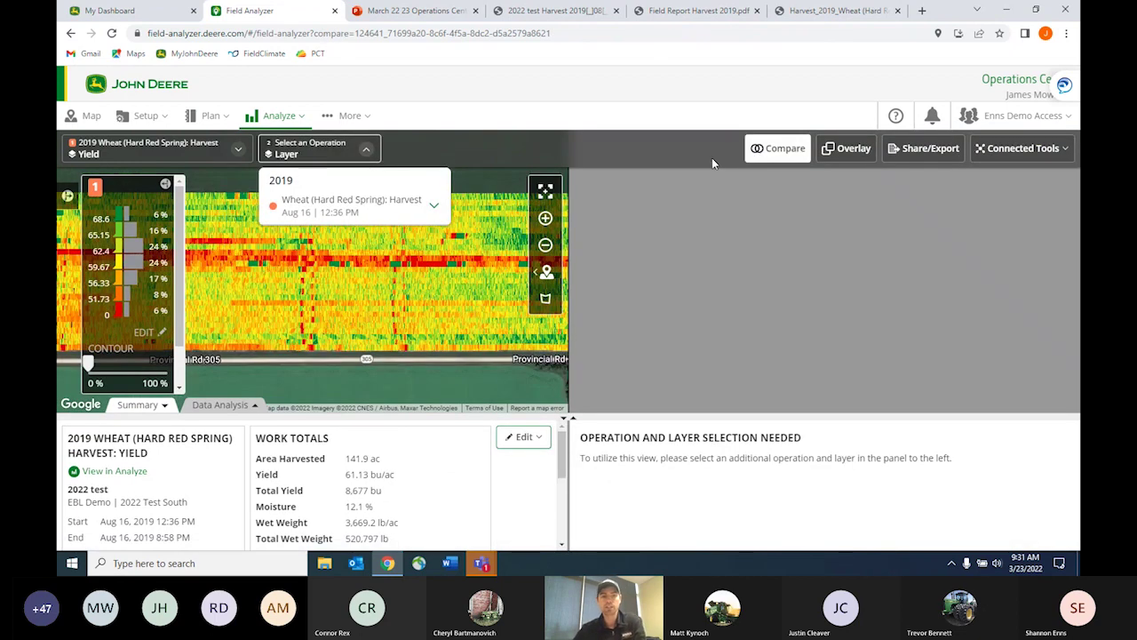
pyautogui.click(438, 210)
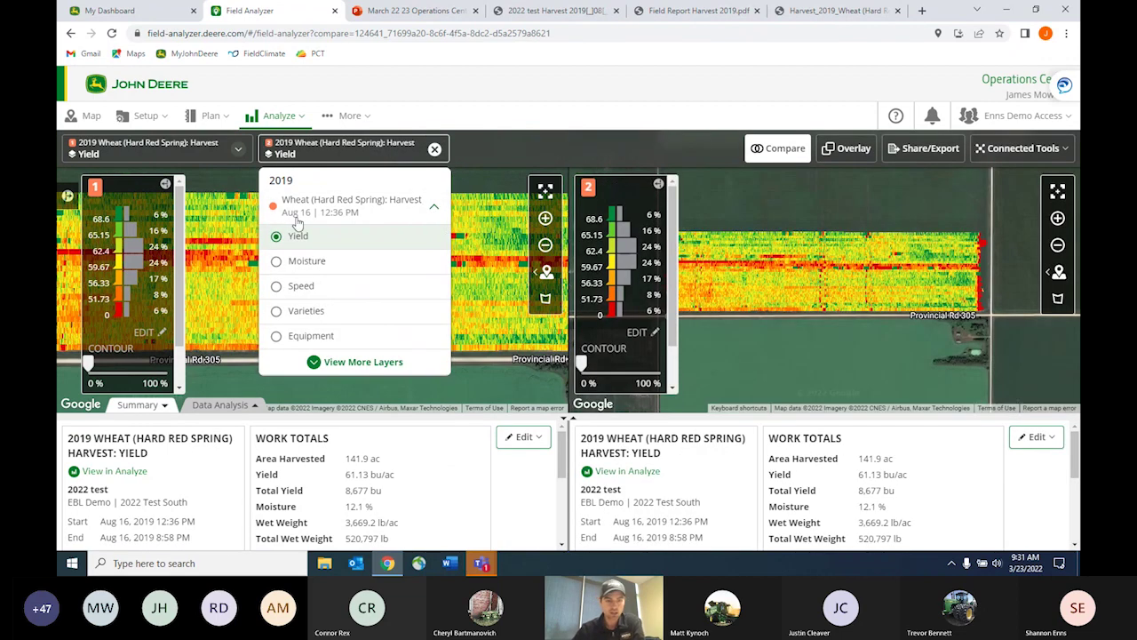
pyautogui.click(334, 364)
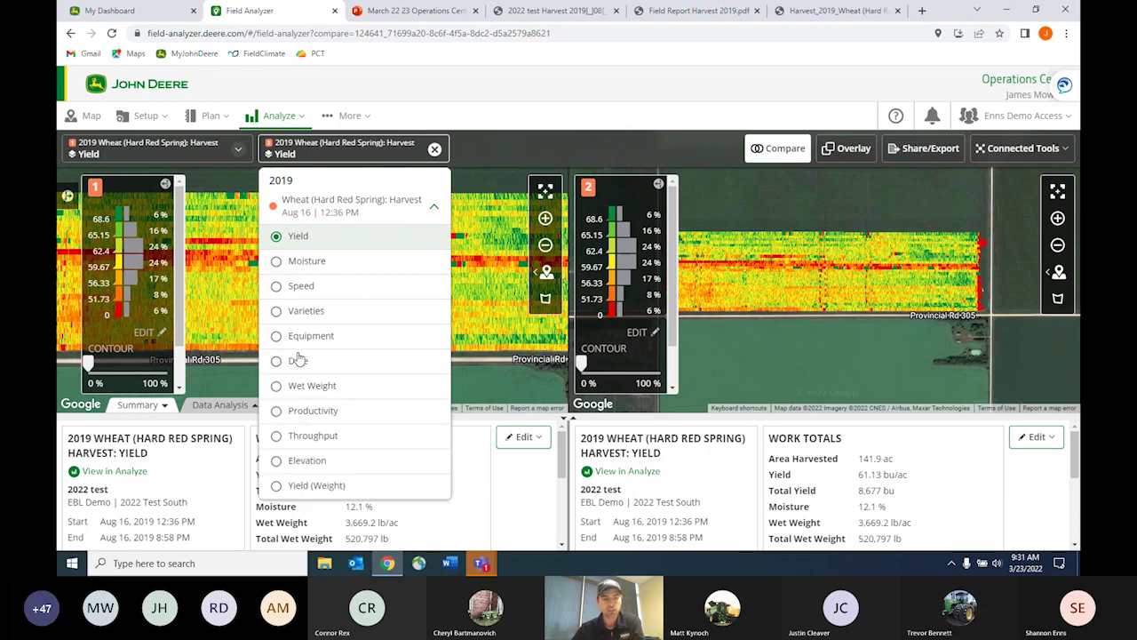
pyautogui.click(277, 461)
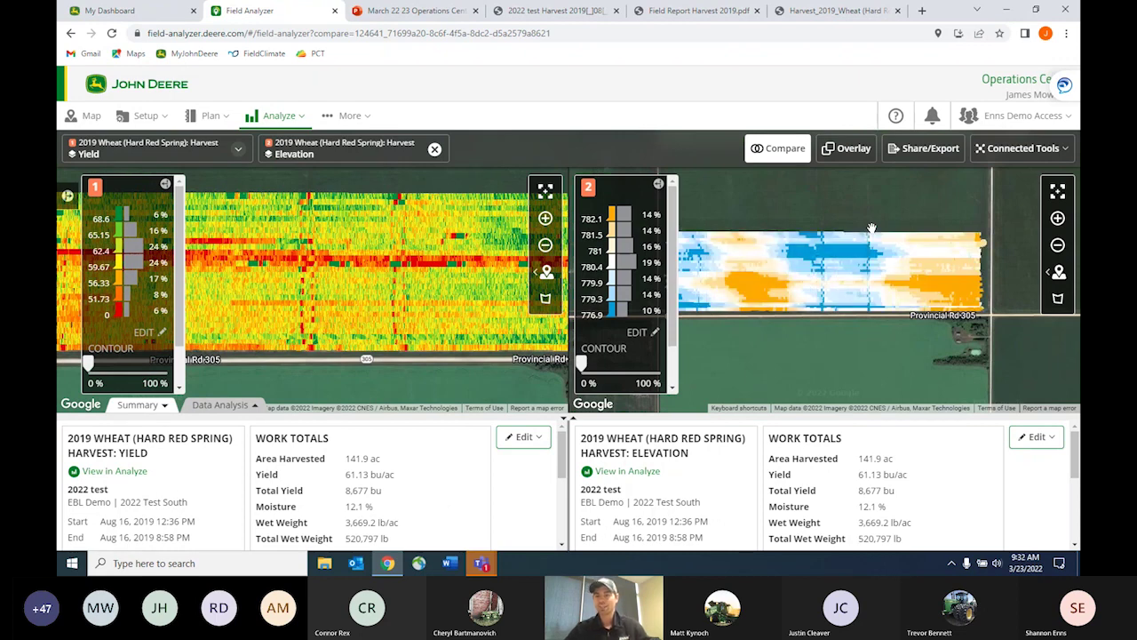
# - Collapse the legends of both maps and align the yield and elevation maps to the same view
pyautogui.click(658, 184)
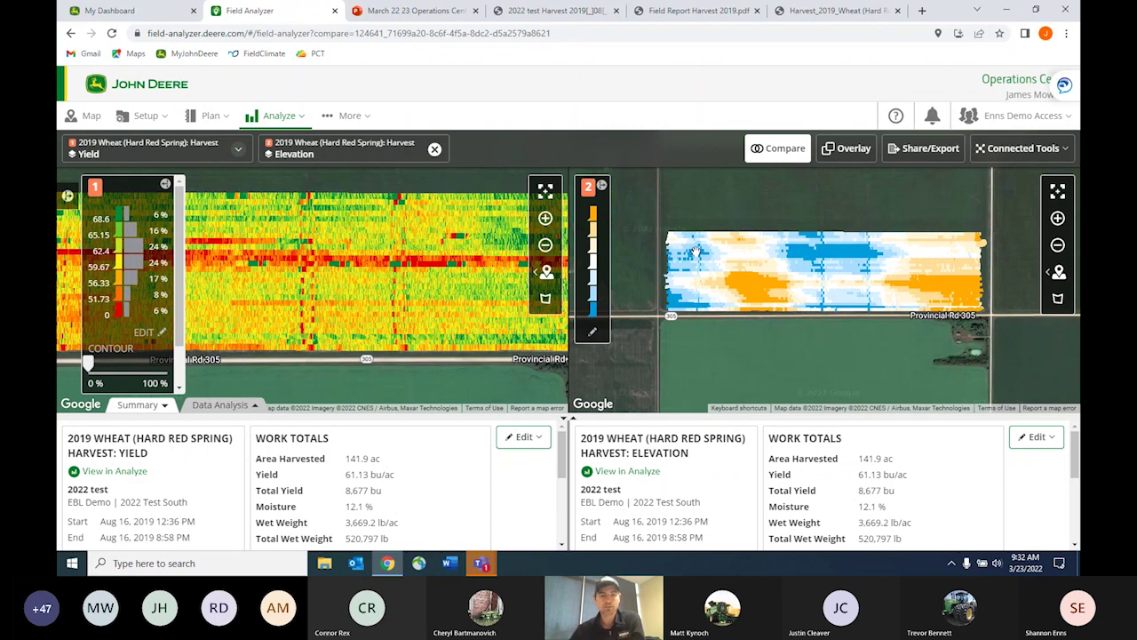
pyautogui.click(164, 188)
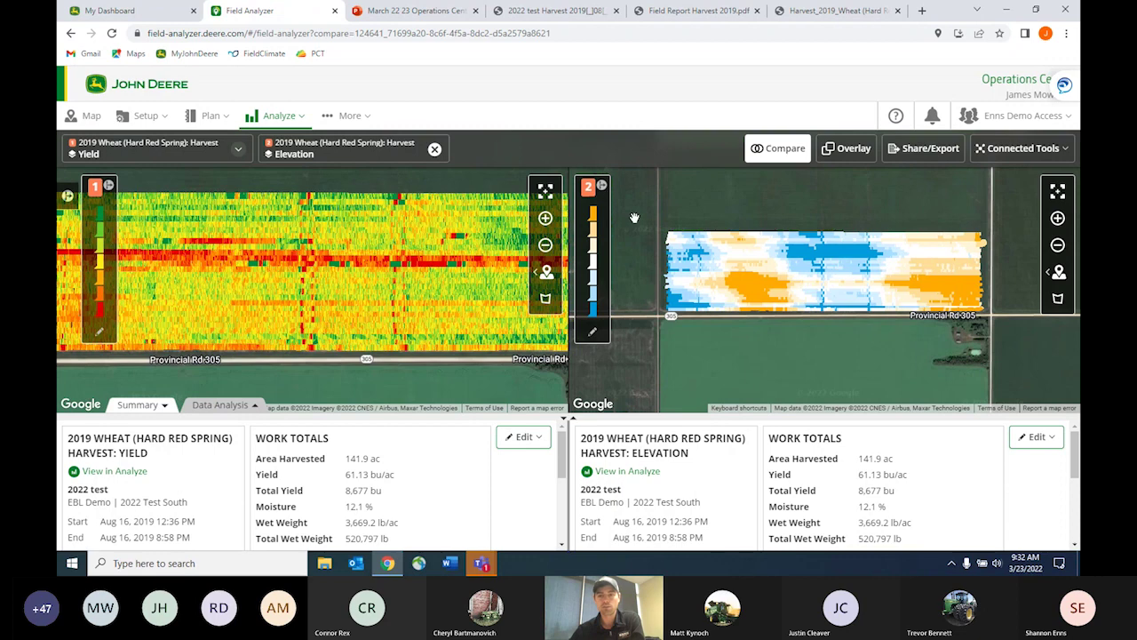
pyautogui.moveTo(634, 218); pyautogui.dragTo(652, 229)
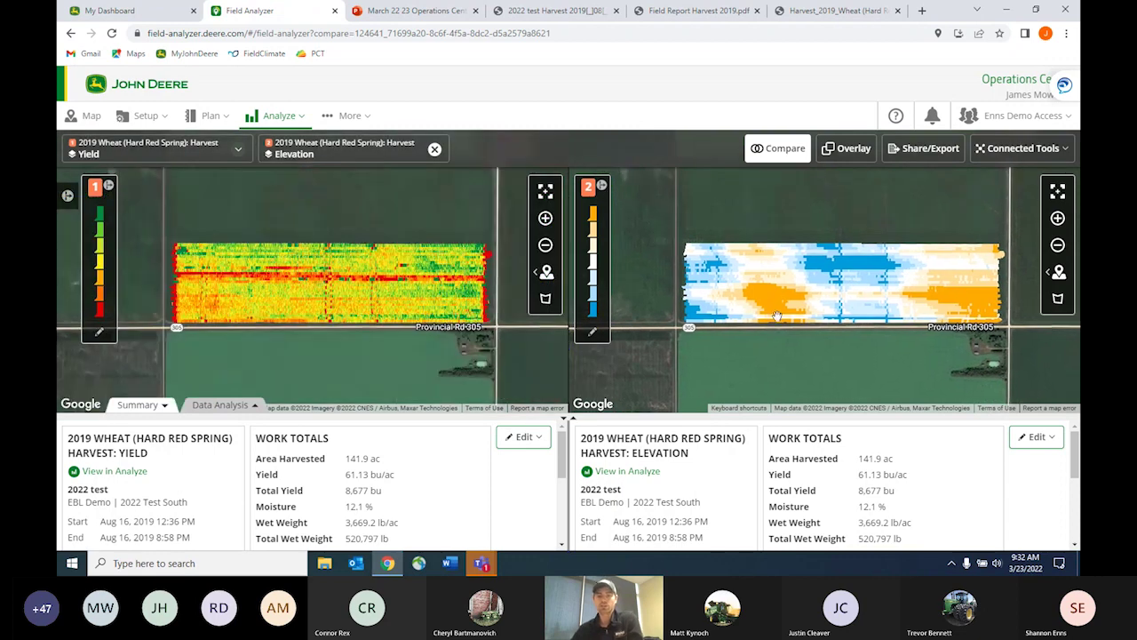
# - Close and restart the comparison, with Moisture as the second layer beside Yield
pyautogui.click(434, 151)
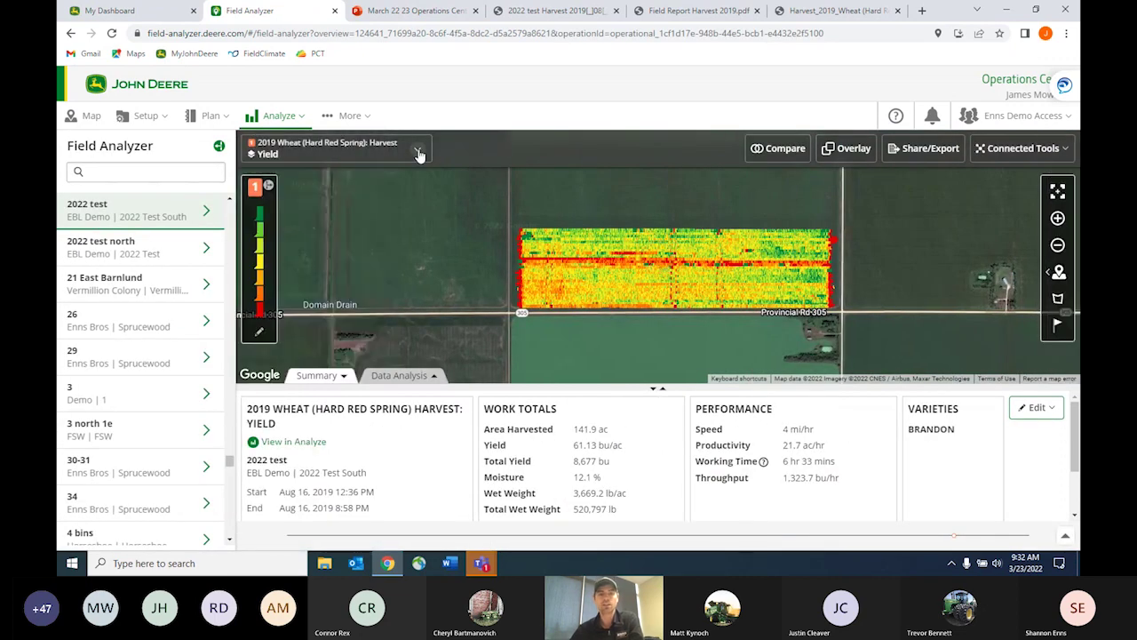
pyautogui.click(418, 153)
pyautogui.click(798, 149)
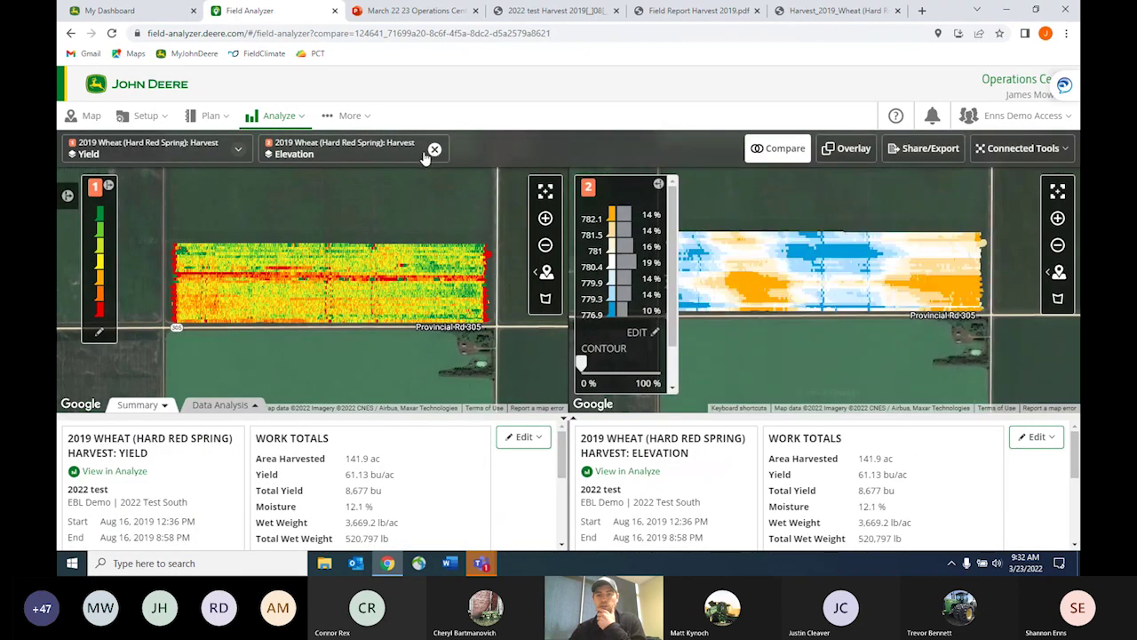
pyautogui.click(387, 158)
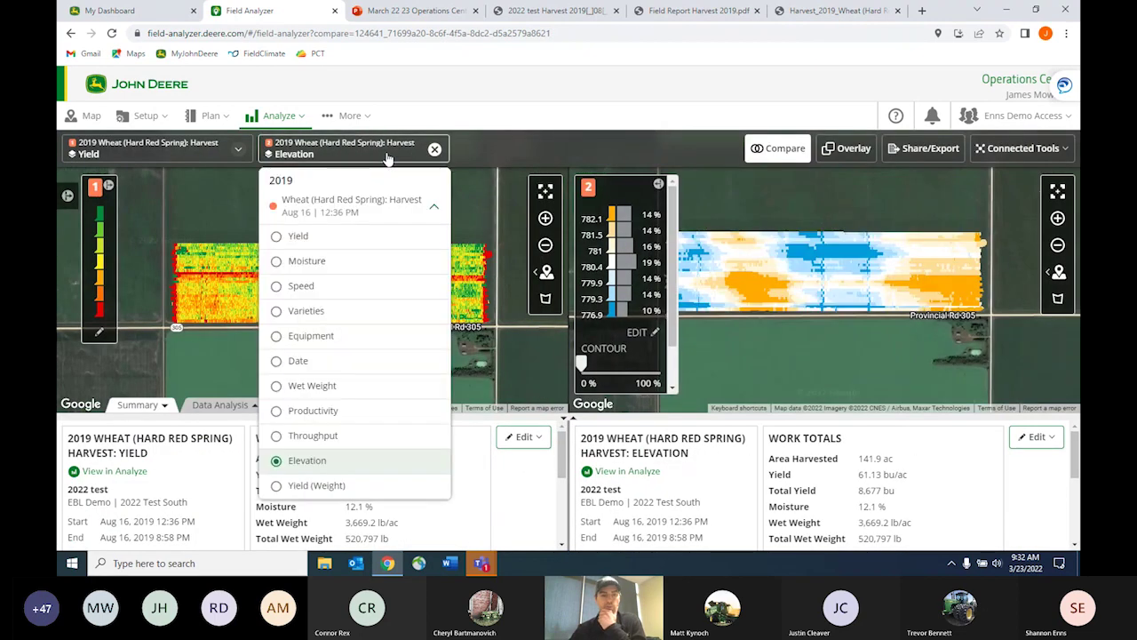
pyautogui.click(278, 262)
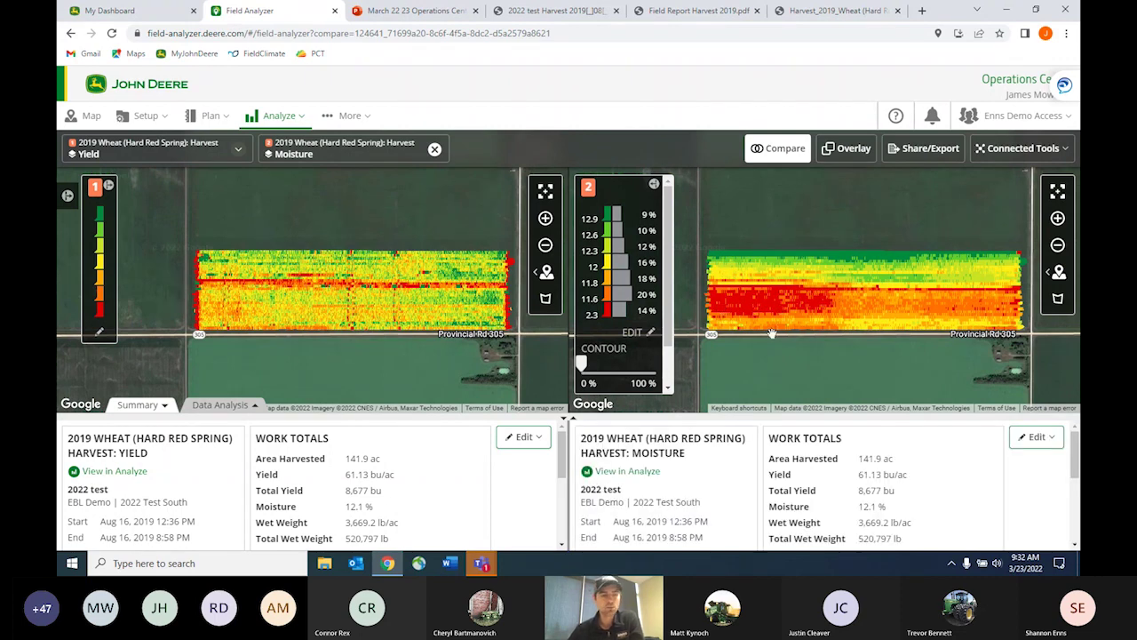
# - Open the zone selection tools on the moisture map
pyautogui.click(1059, 299)
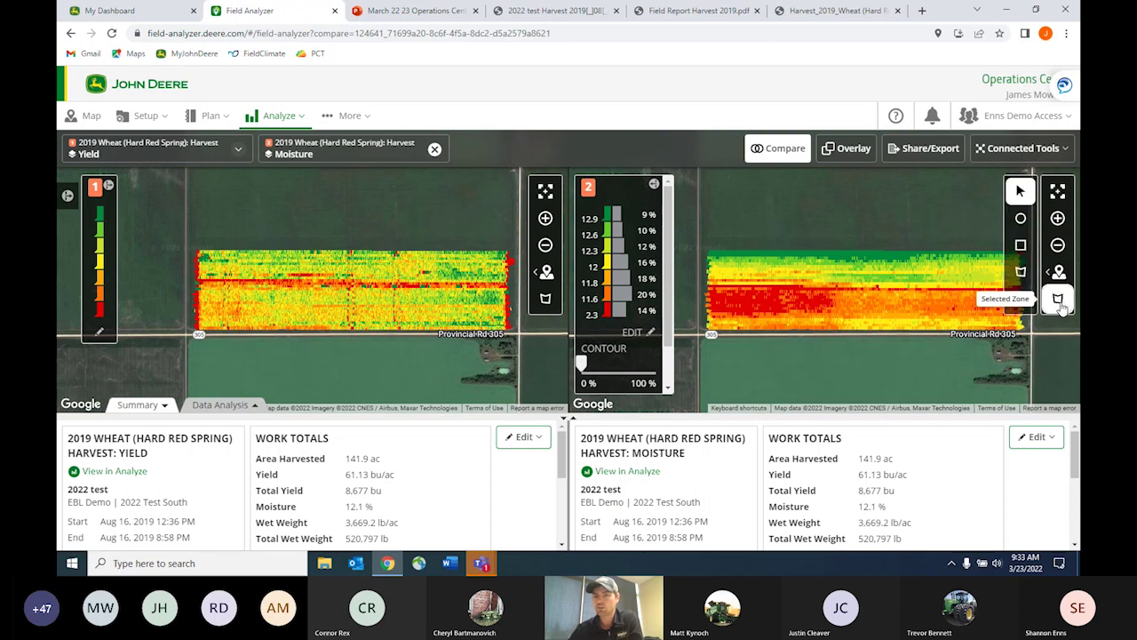
# - Draw a four-sided polygon zone of about 13.2 ac around the red low-moisture area in the field's southwest on the moisture map
pyautogui.click(1021, 271)
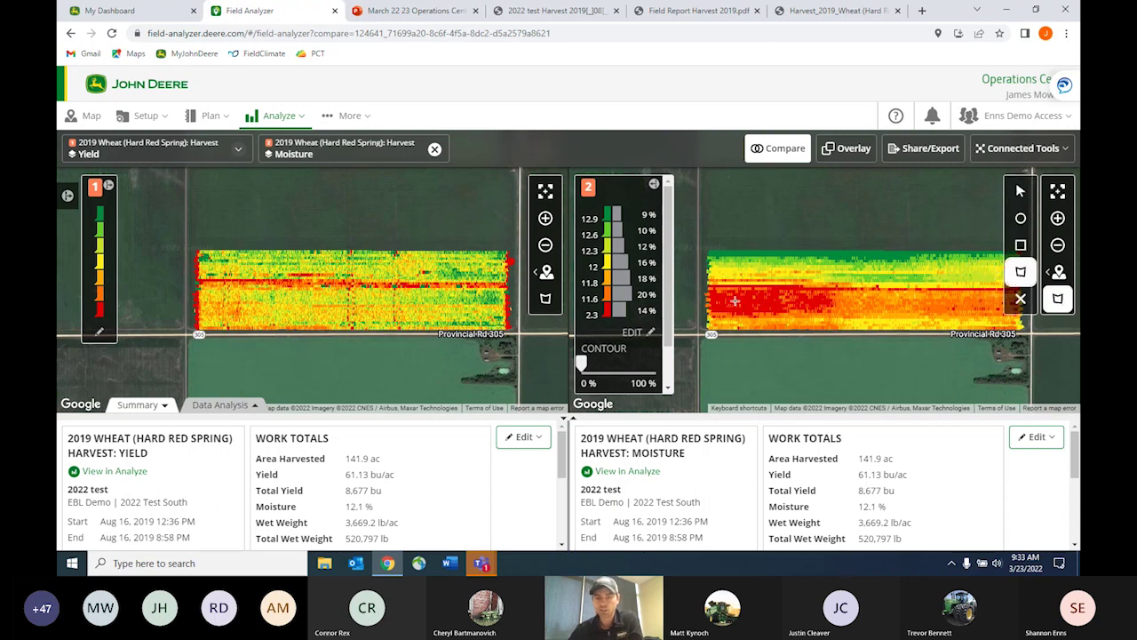
pyautogui.click(711, 289)
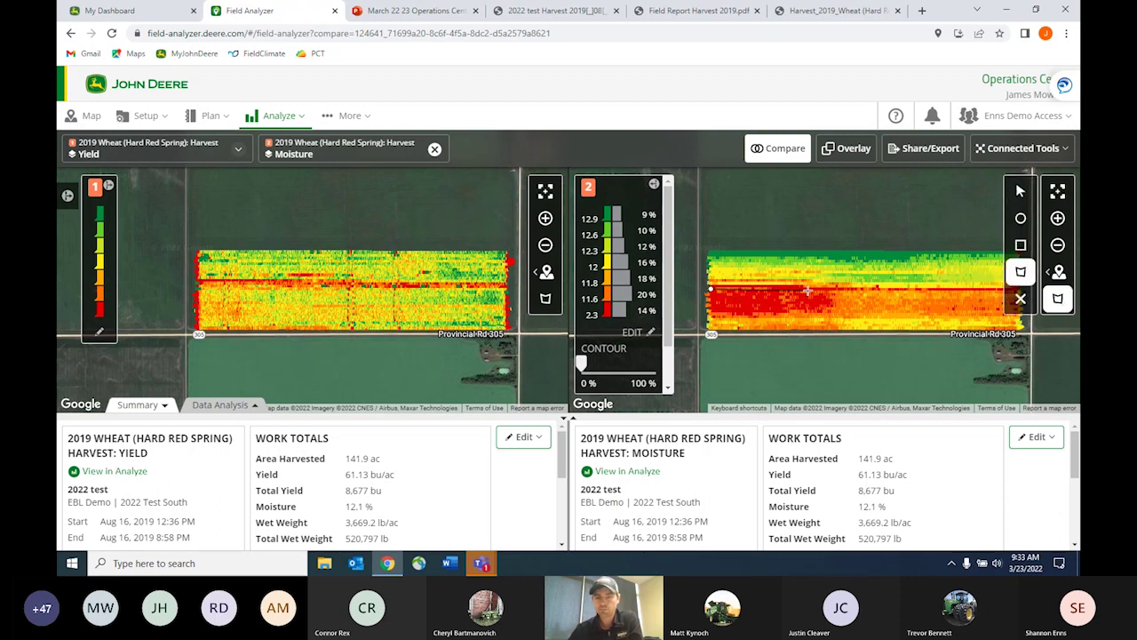
pyautogui.click(816, 310)
pyautogui.click(711, 310)
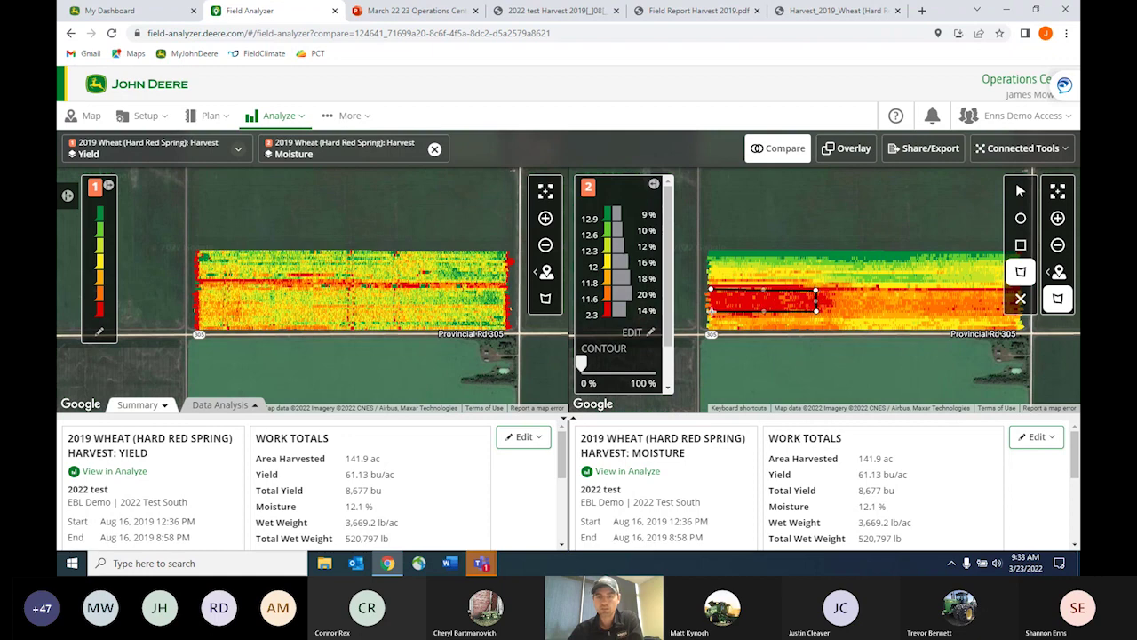
pyautogui.click(712, 291)
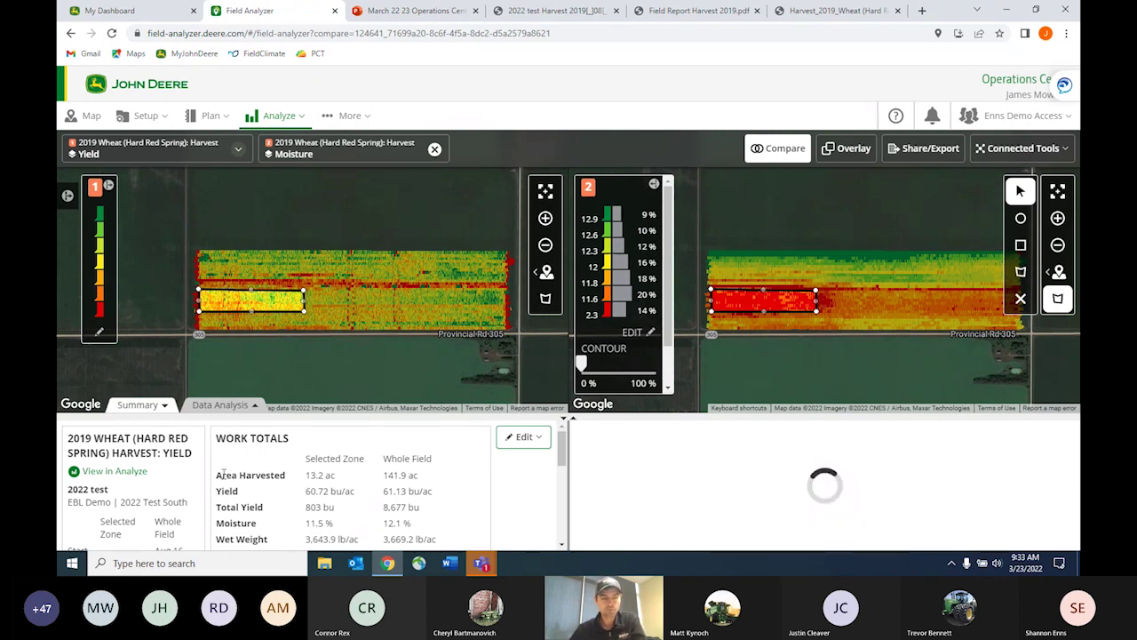
# - Review the yield harvest's work totals for the selected zone against the whole field
pyautogui.scroll(-1, 224, 476)
pyautogui.scroll(1, 223, 477)
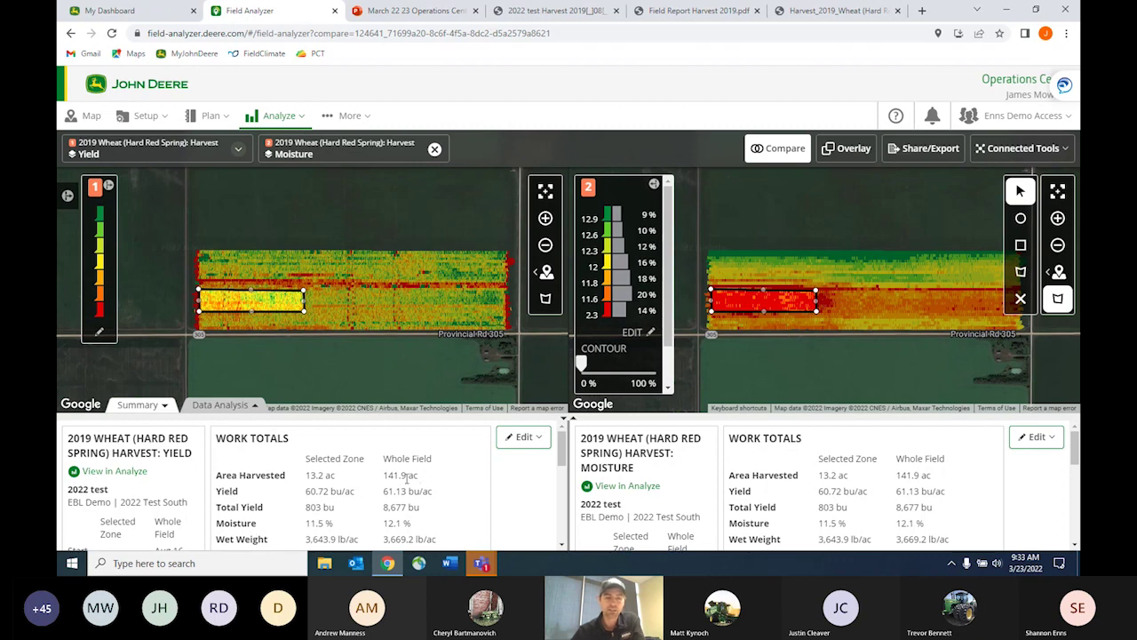
pyautogui.scroll(-2, 405, 490)
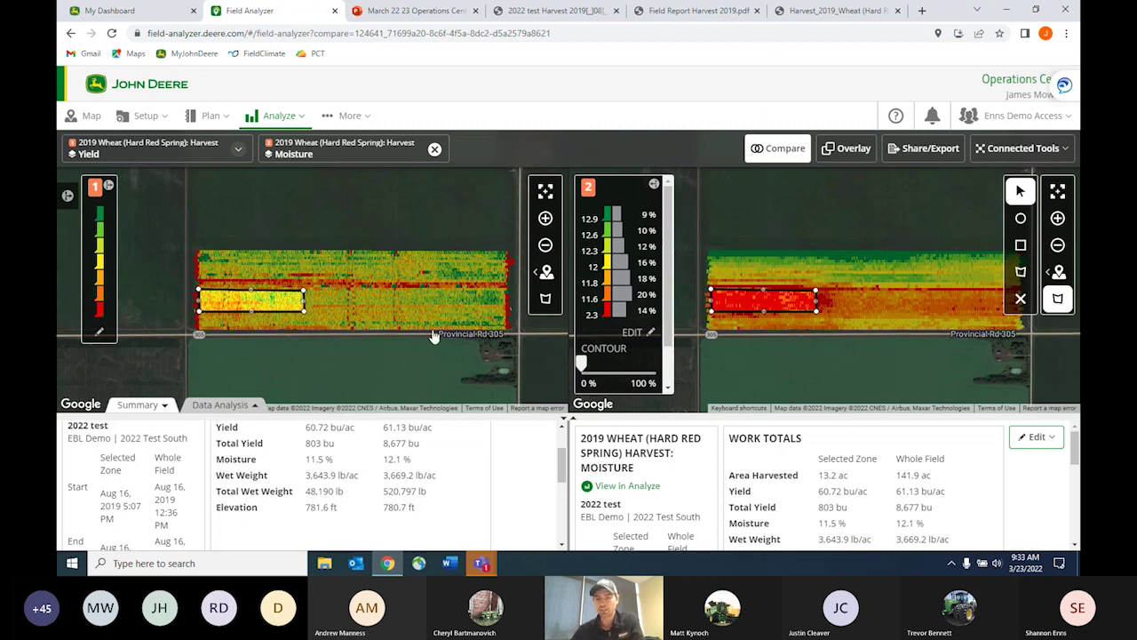
pyautogui.scroll(-3, 266, 479)
pyautogui.scroll(3, 256, 458)
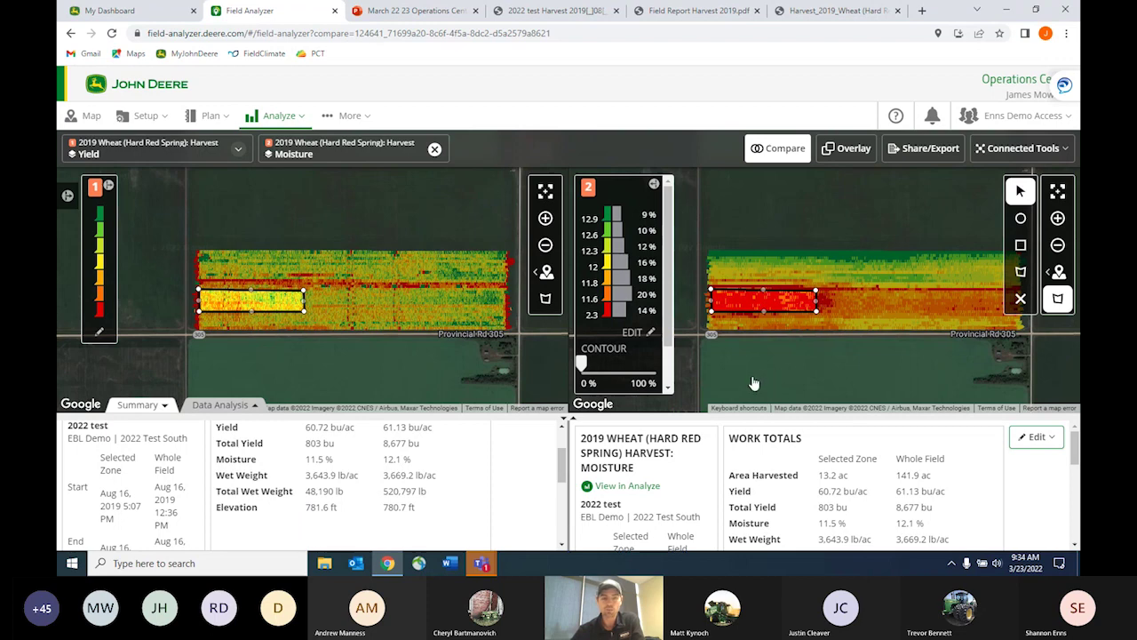
pyautogui.scroll(2, 420, 504)
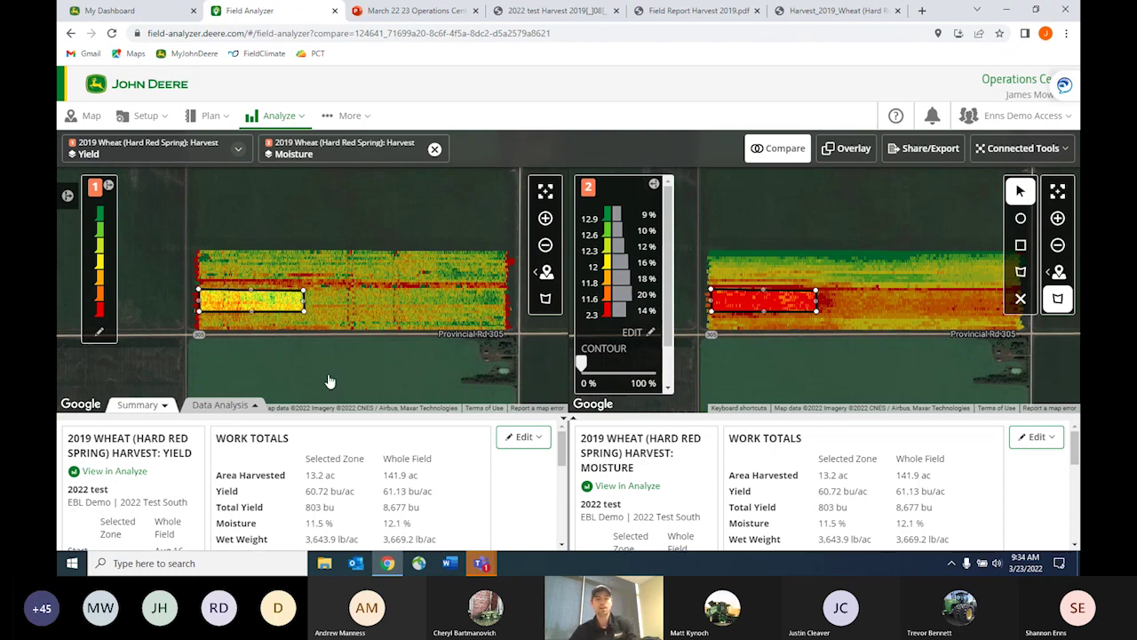
# - Examine the data analysis by moisture range, comparing yield in the selected zone with the whole field
pyautogui.click(222, 404)
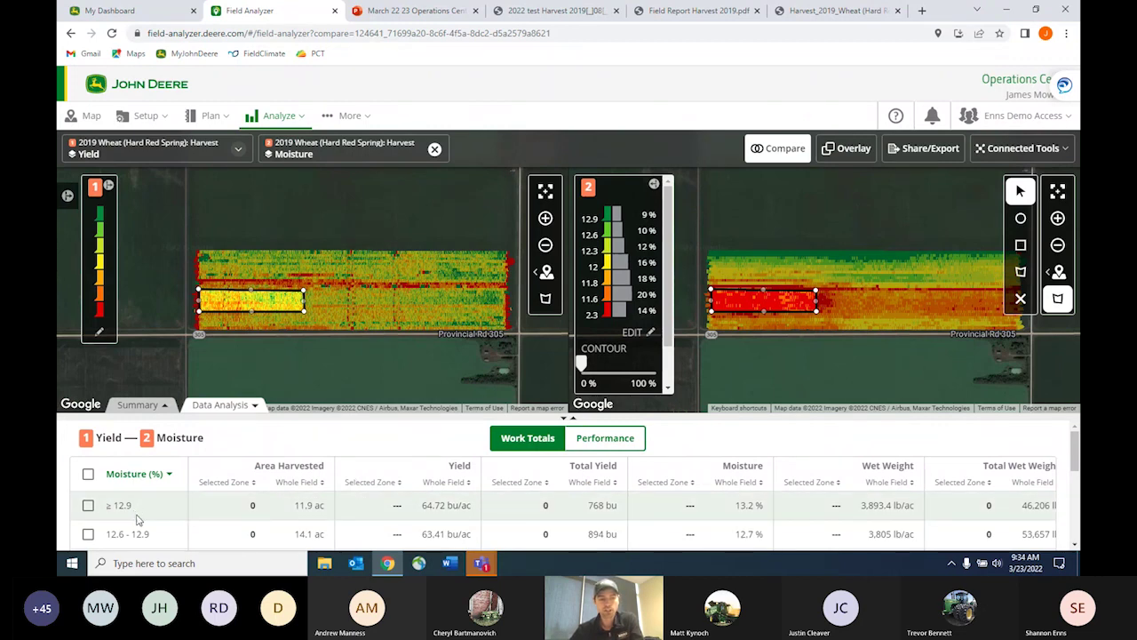
pyautogui.scroll(-1, 137, 513)
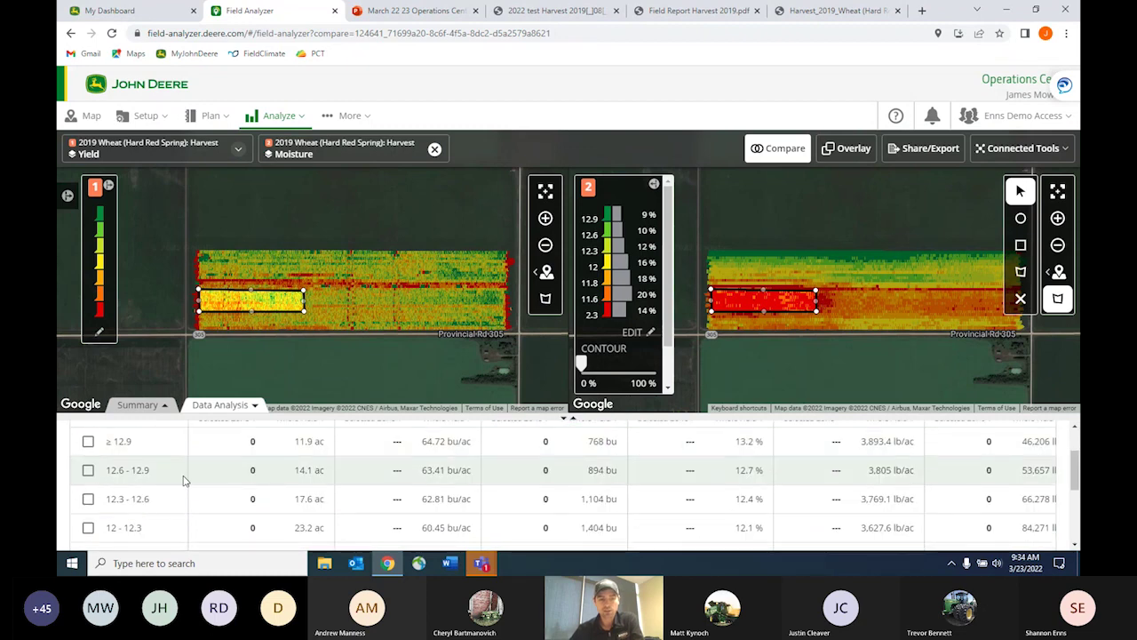
pyautogui.scroll(2, 390, 484)
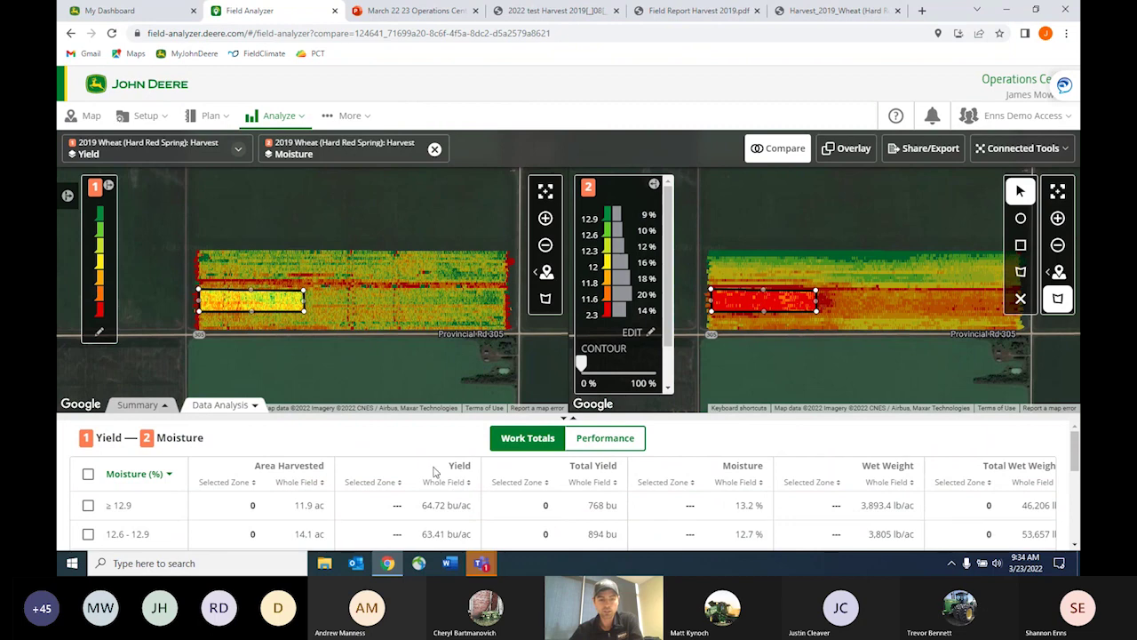
pyautogui.scroll(-2, 433, 471)
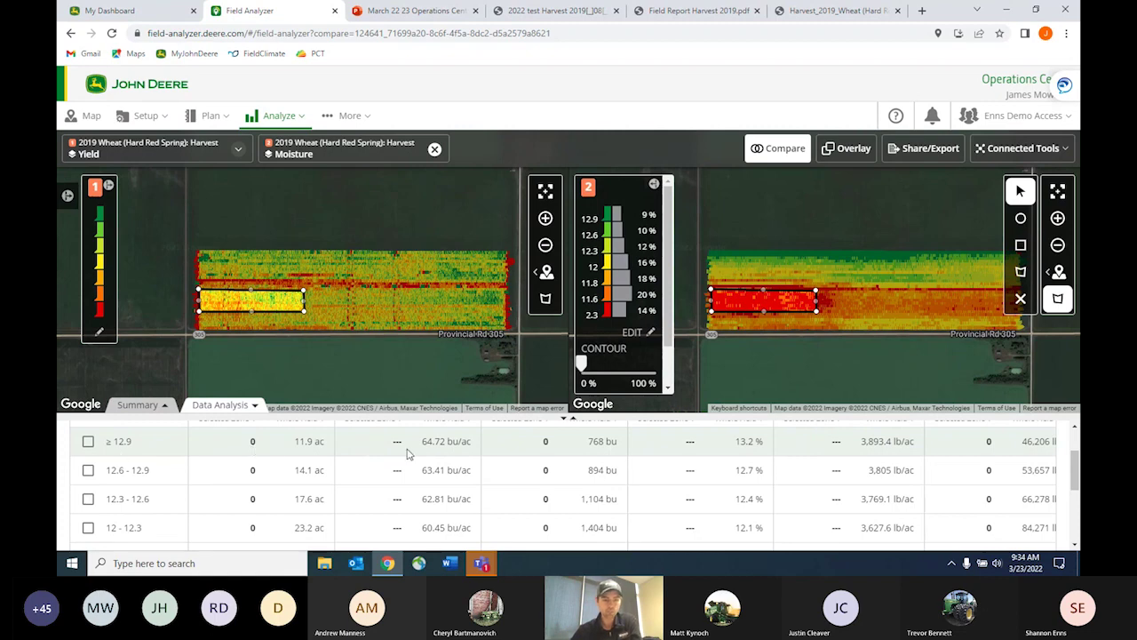
pyautogui.scroll(-2, 440, 449)
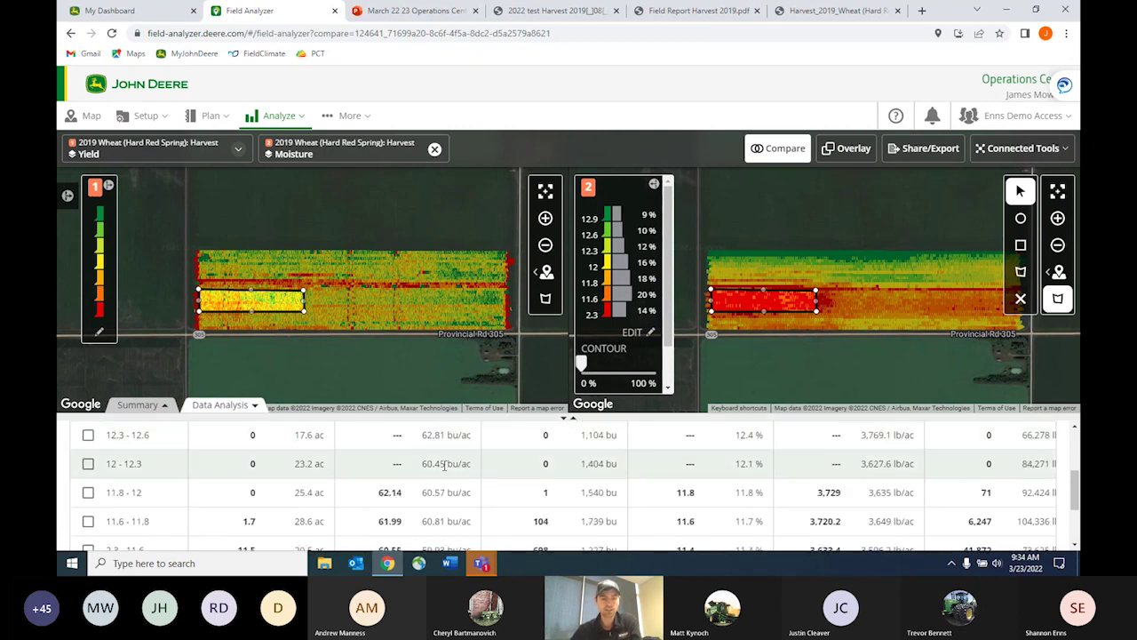
pyautogui.scroll(-3, 444, 468)
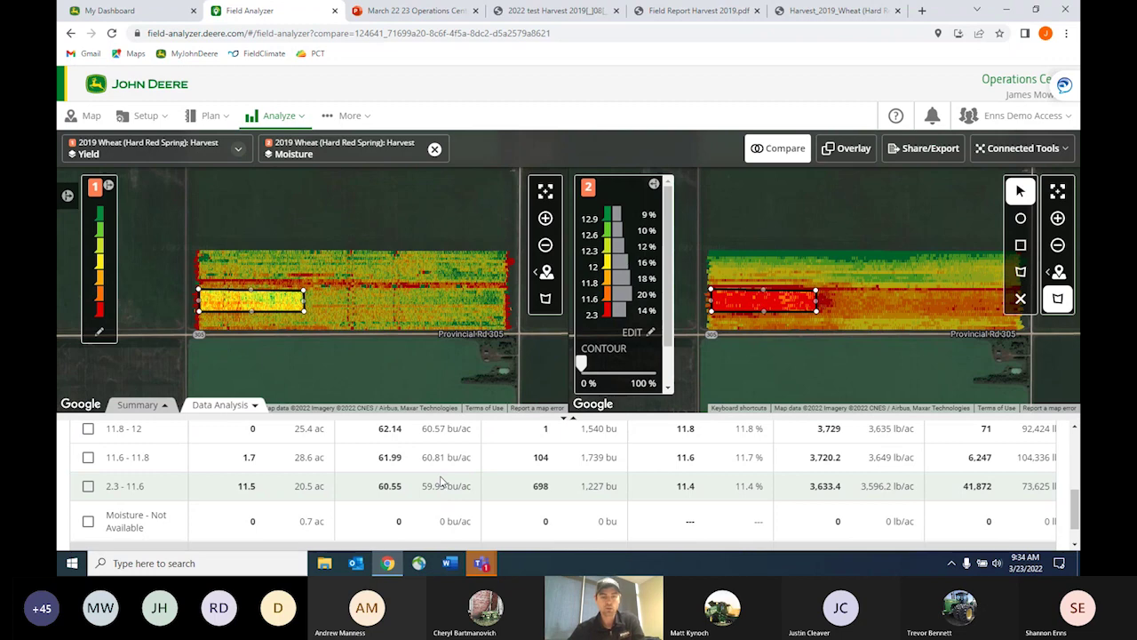
pyautogui.scroll(5, 439, 484)
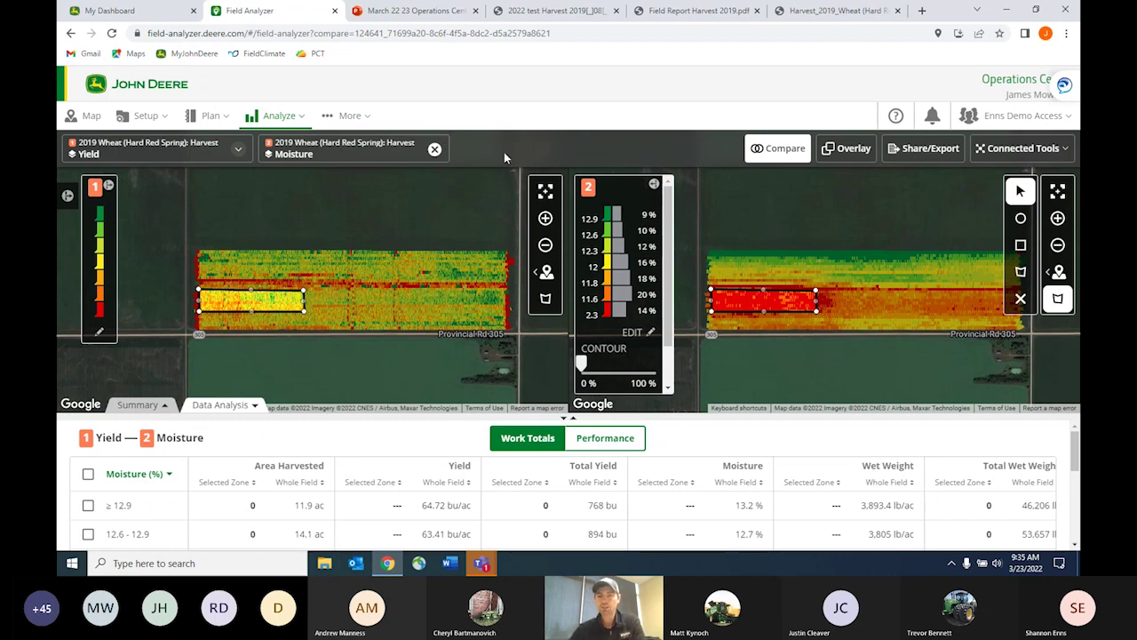
# - Replace the side-by-side comparison with an overlay of the Elevation layer on Yield, and clear the selected zone
pyautogui.click(436, 150)
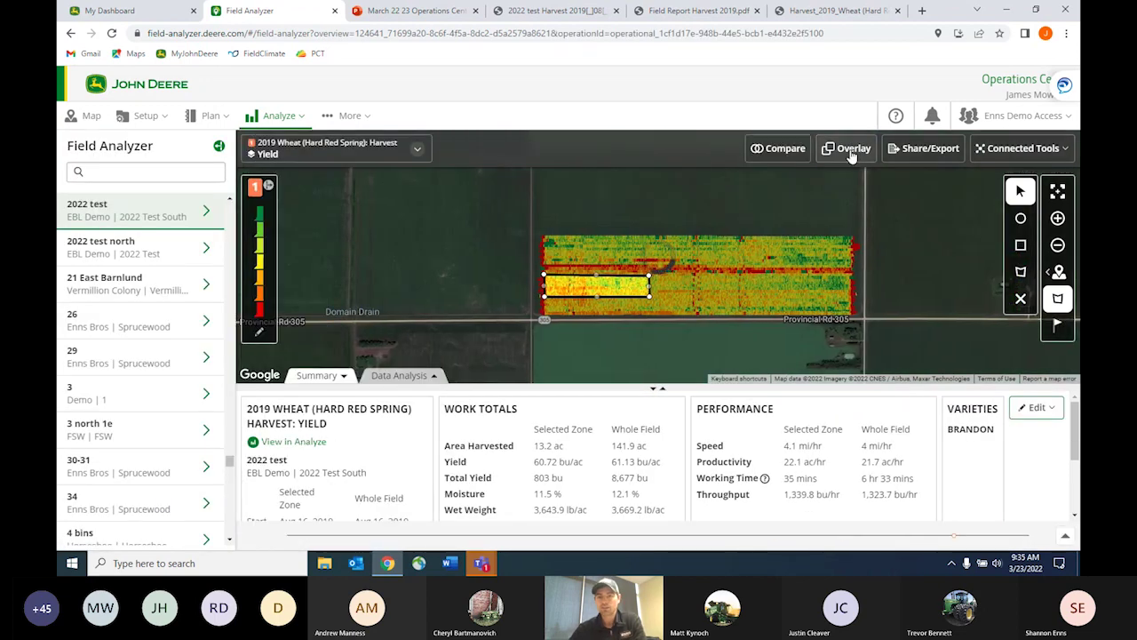
pyautogui.click(849, 149)
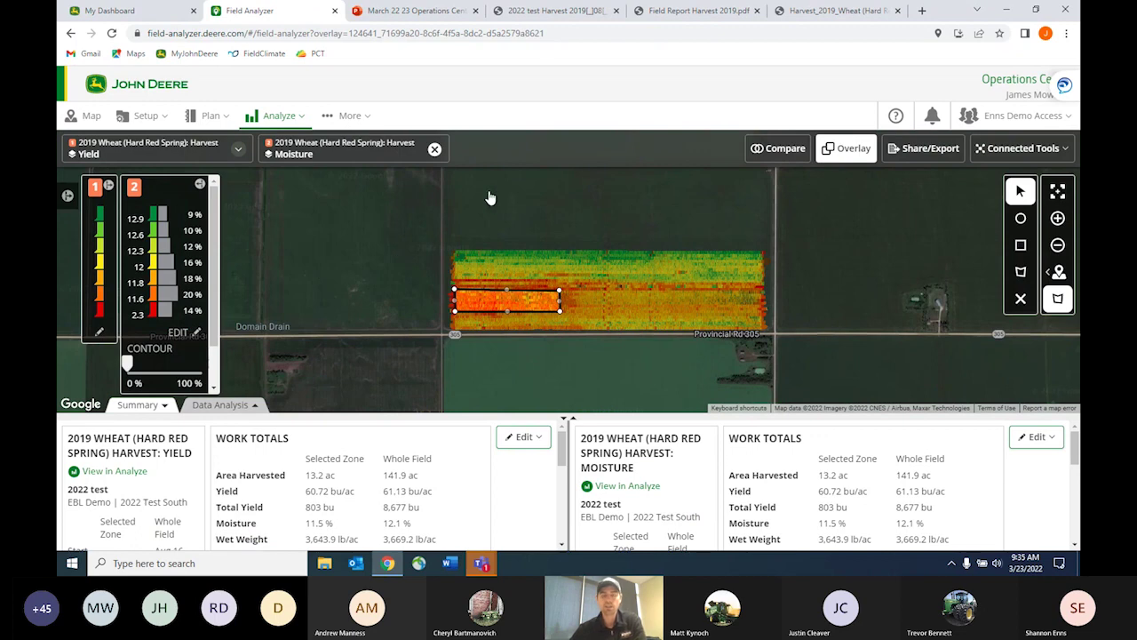
pyautogui.click(418, 158)
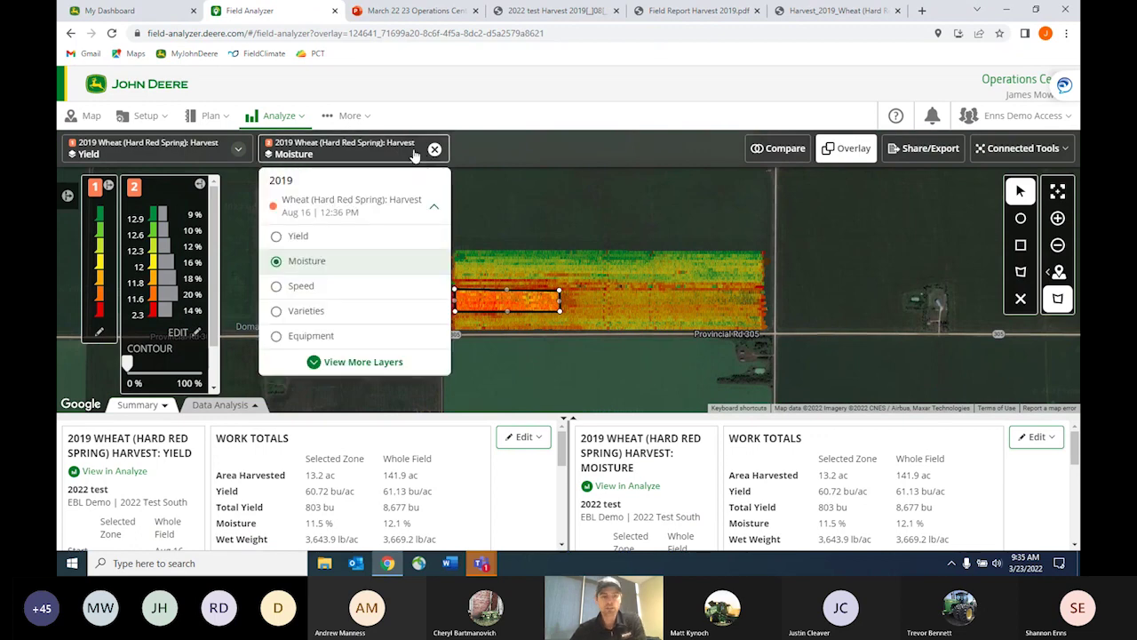
pyautogui.click(337, 362)
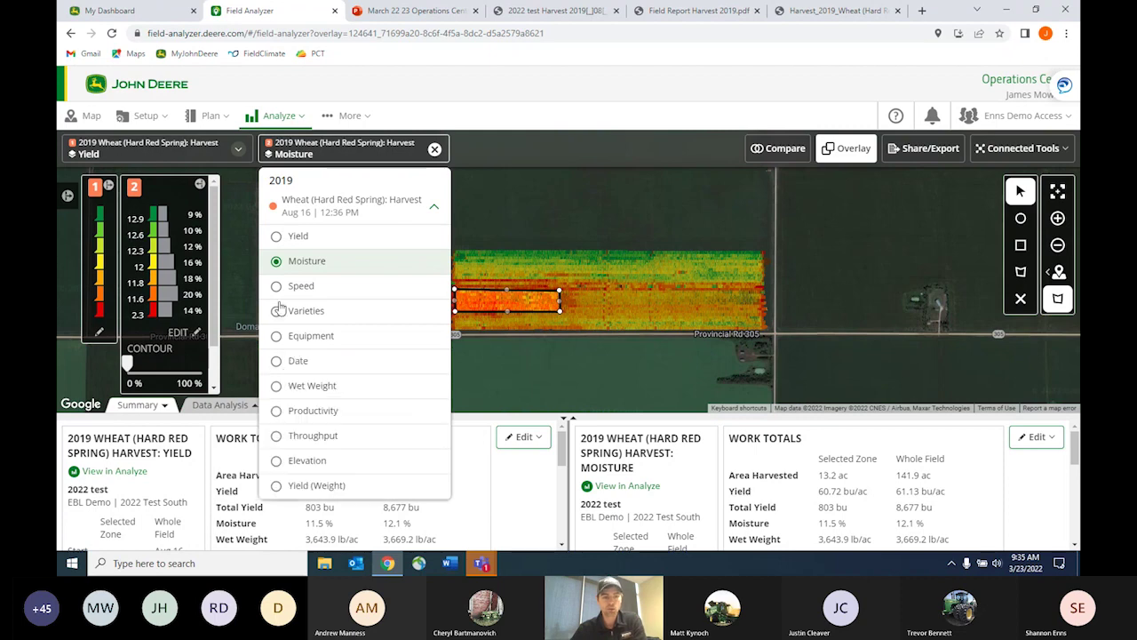
pyautogui.click(278, 466)
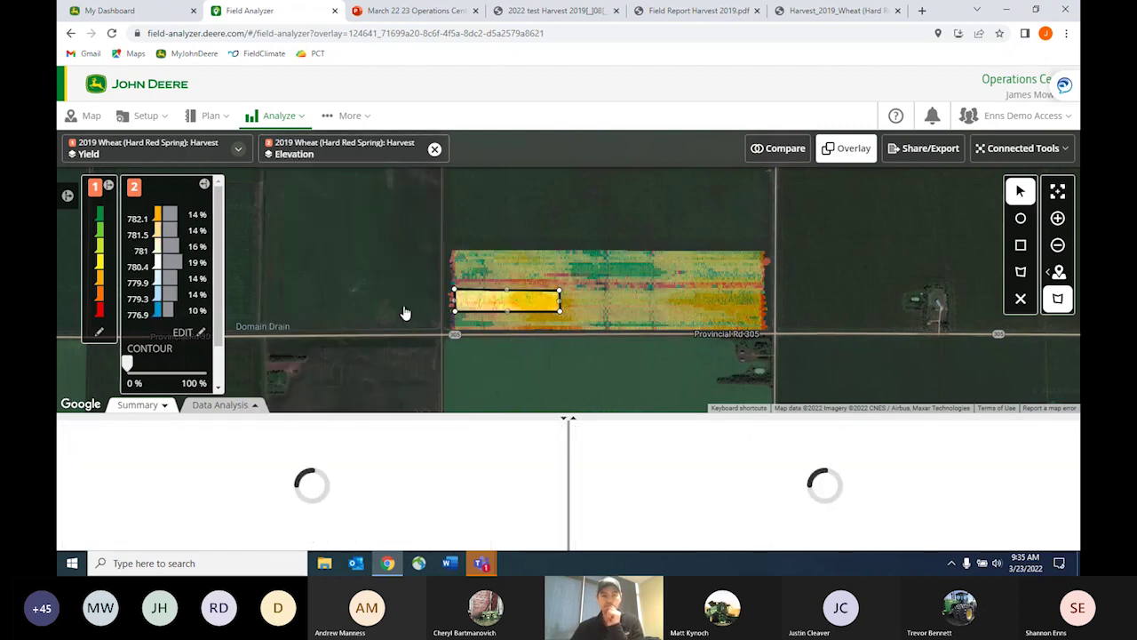
pyautogui.click(1020, 298)
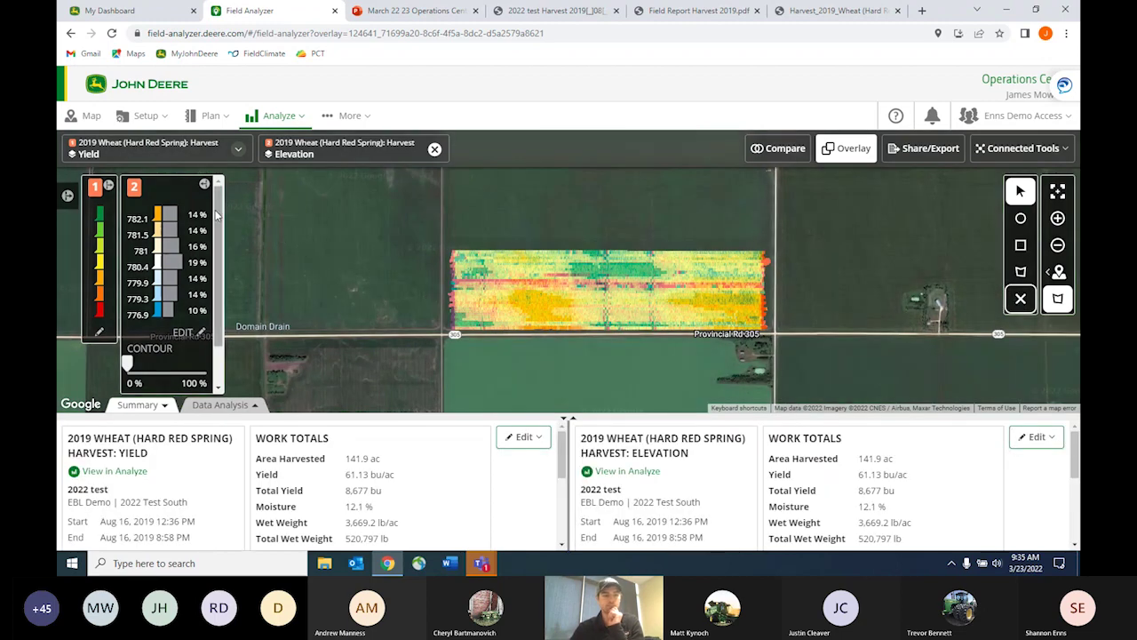
# - Expand the yield legend and lower the elevation layer's opacity to about 30% to inspect yield against elevation
pyautogui.click(109, 187)
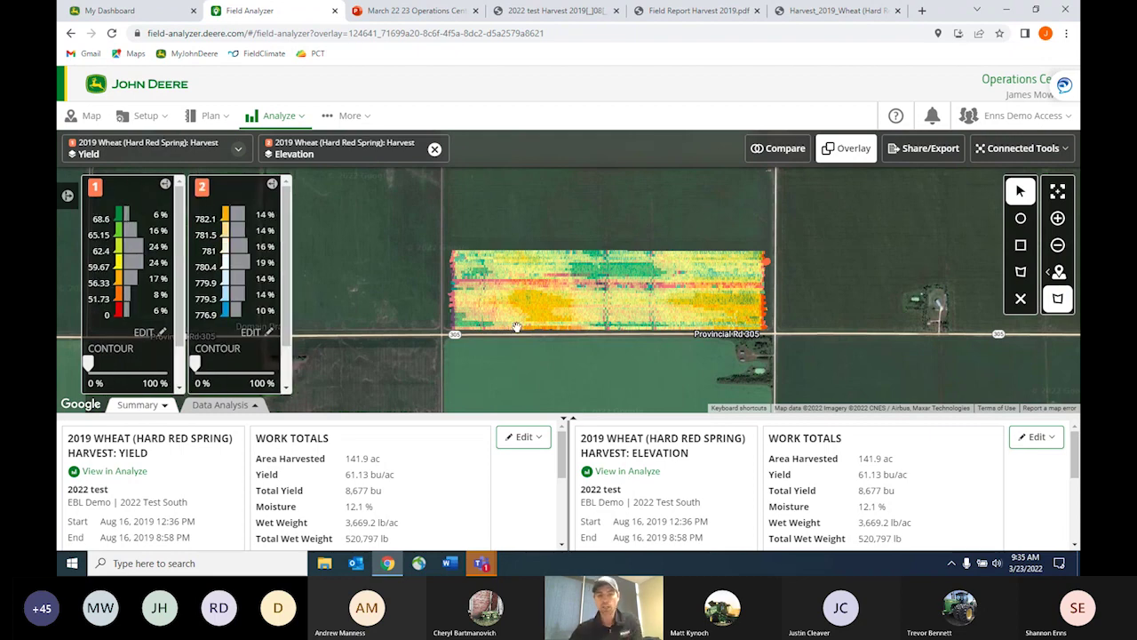
pyautogui.scroll(-2, 267, 284)
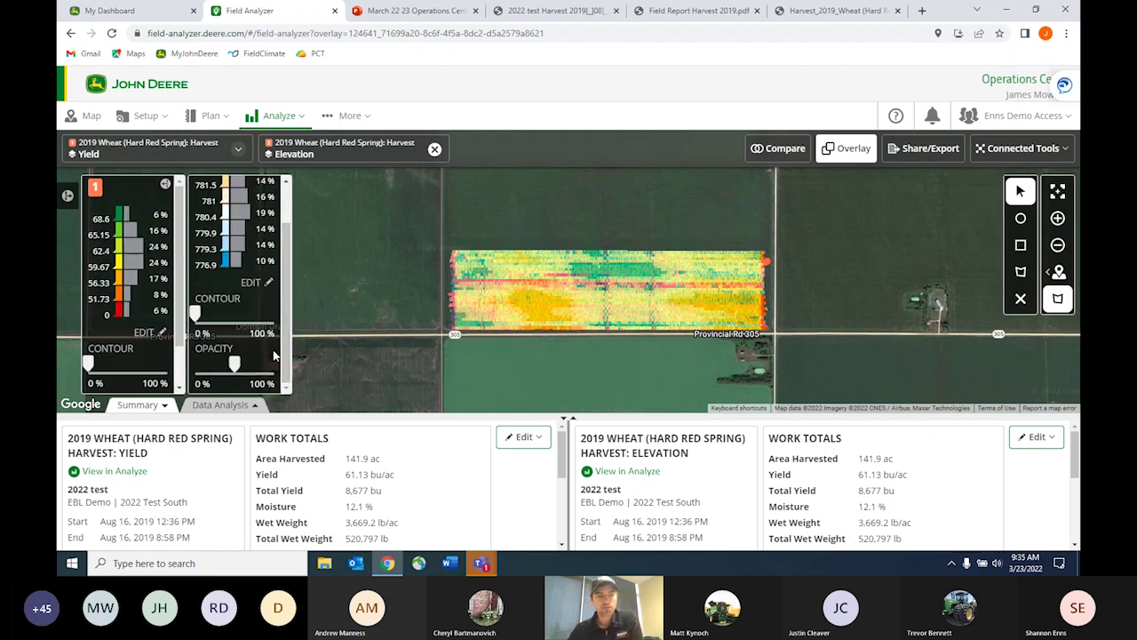
pyautogui.scroll(-2, 181, 342)
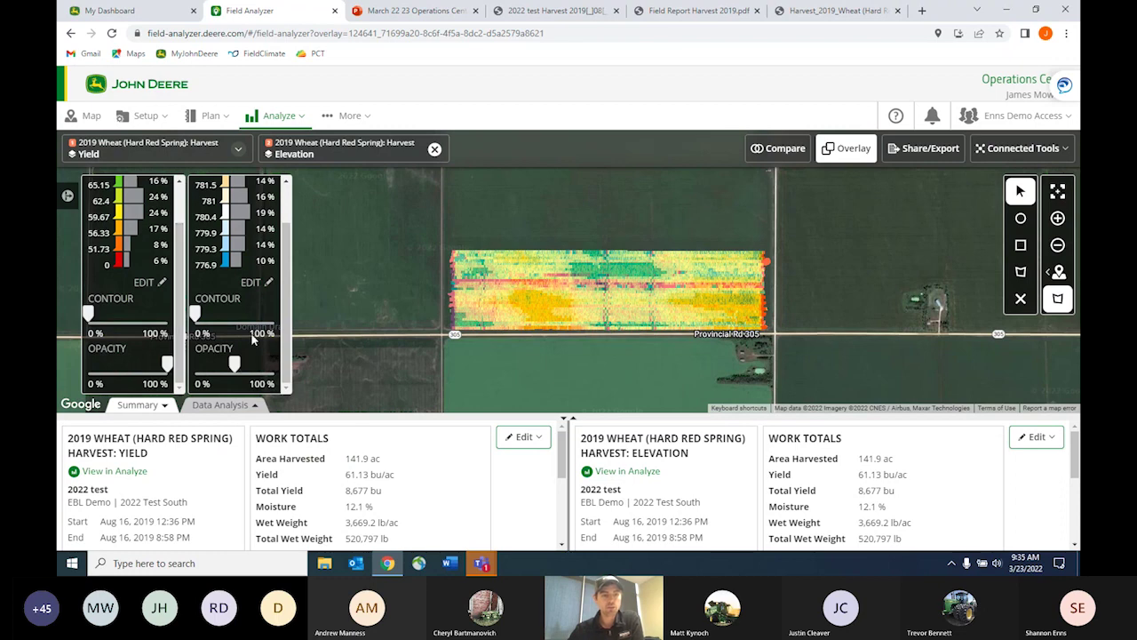
pyautogui.moveTo(177, 278); pyautogui.dragTo(182, 207)
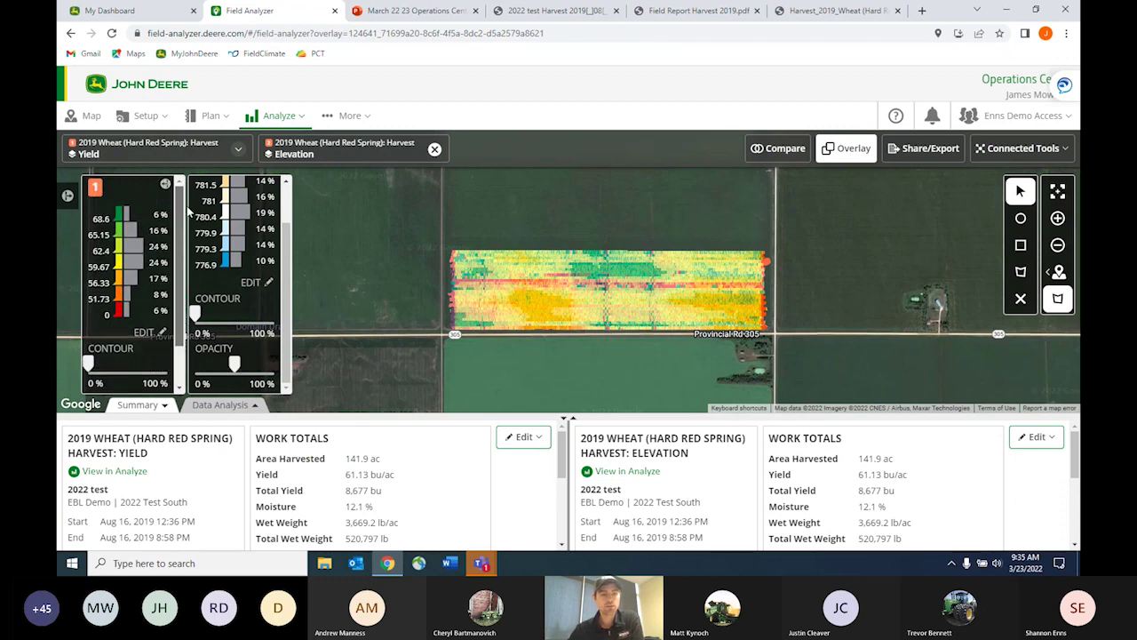
pyautogui.scroll(-2, 187, 210)
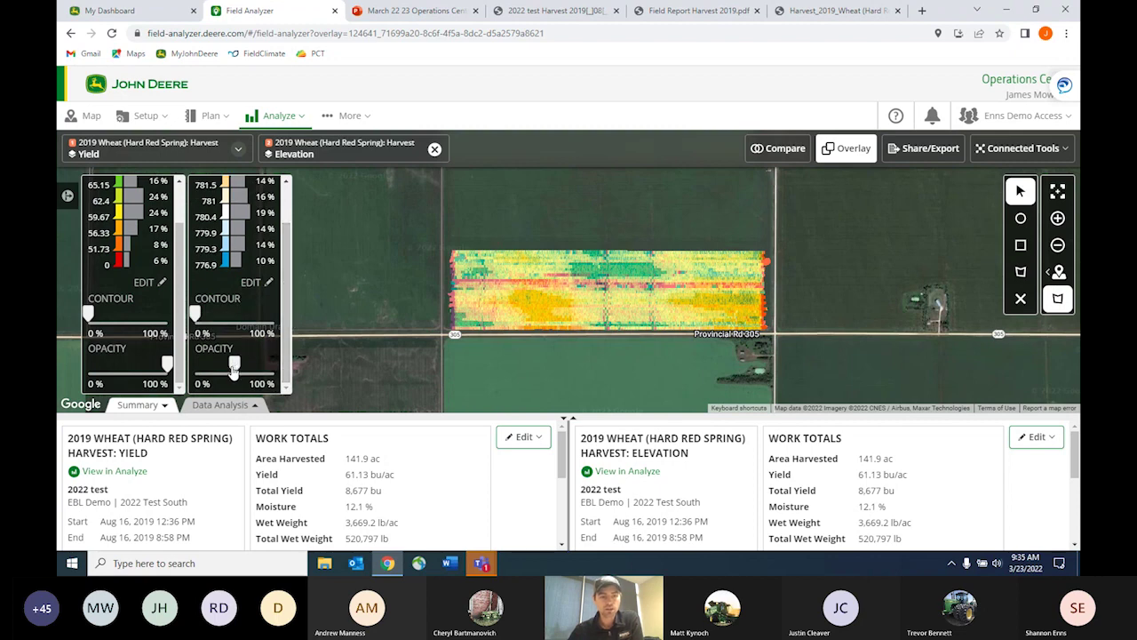
pyautogui.moveTo(234, 372); pyautogui.dragTo(221, 378)
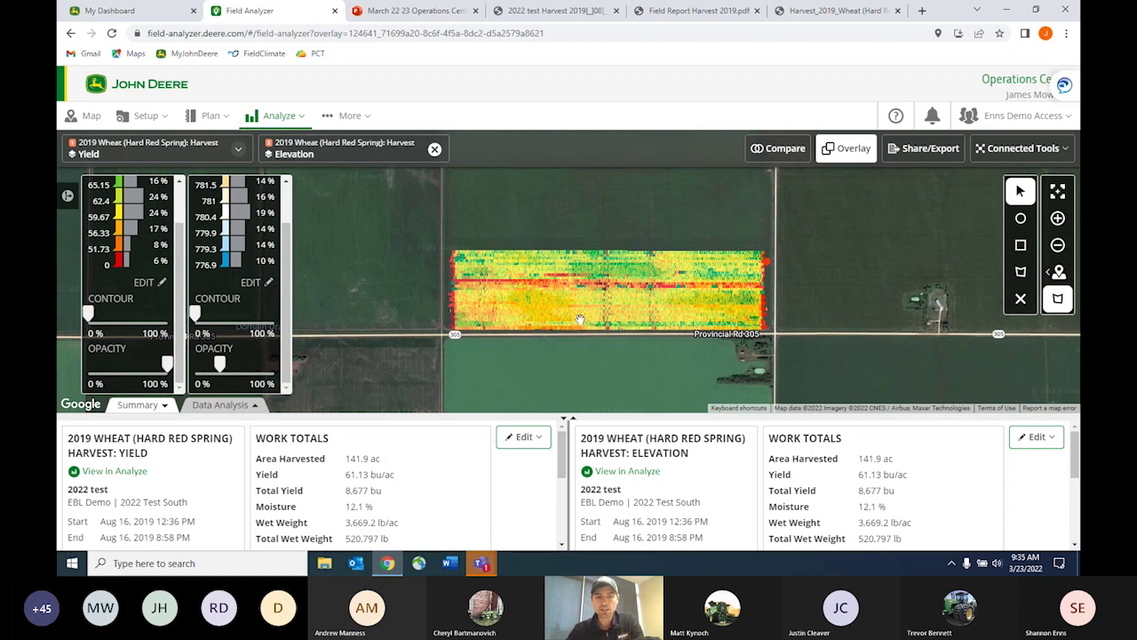
pyautogui.scroll(2, 578, 330)
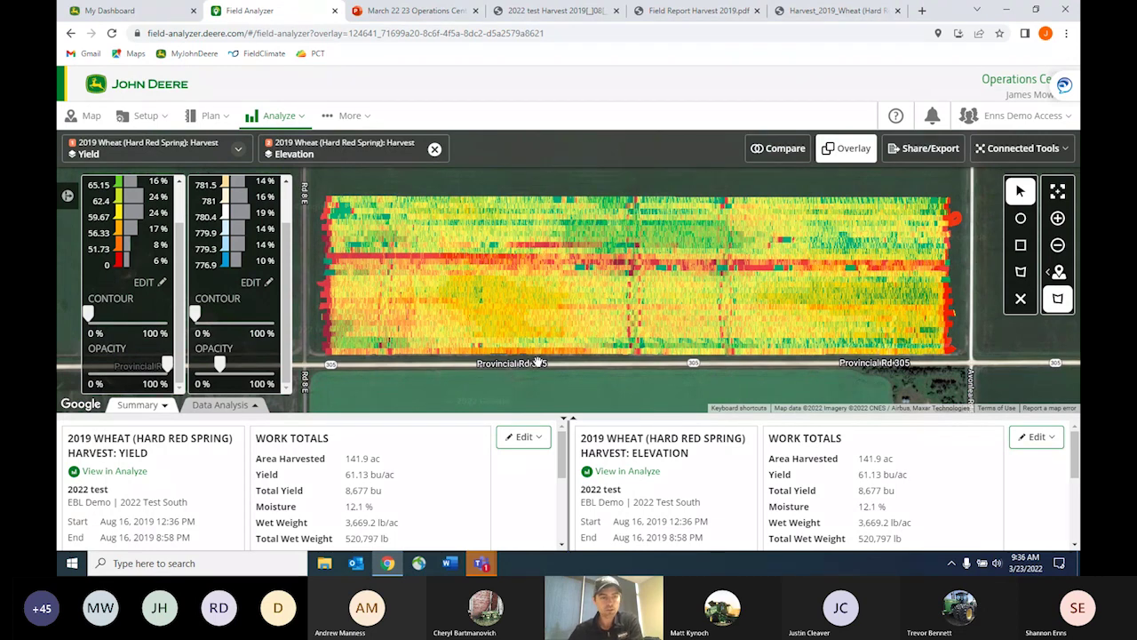
pyautogui.scroll(2, 287, 305)
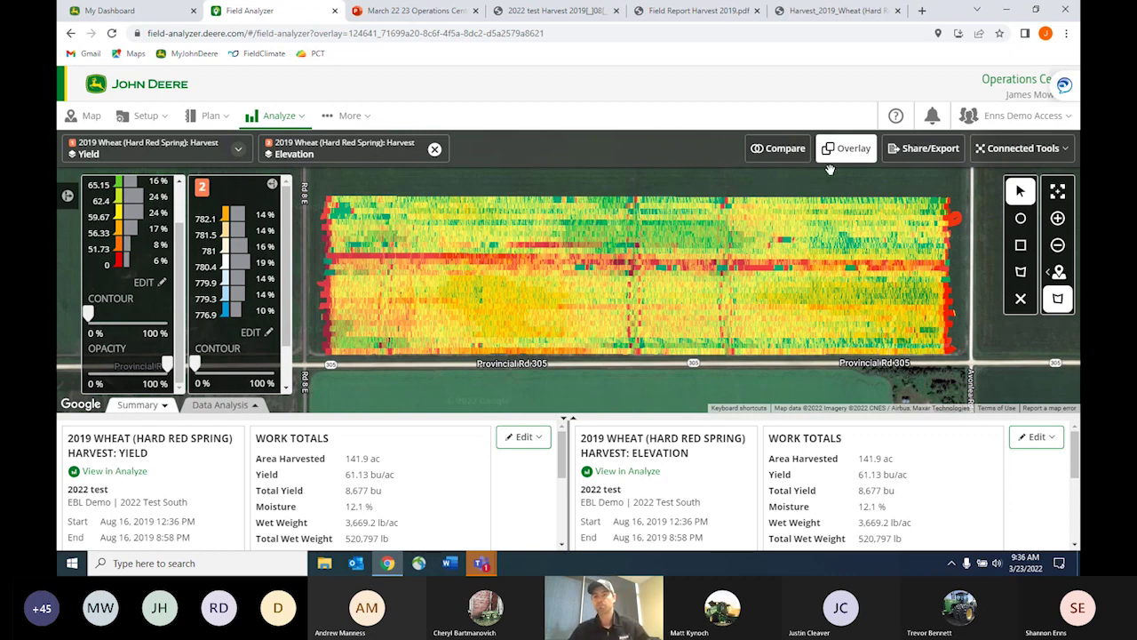
# - Remove the elevation layer, overlay it on the yield map again, and collapse the elevation legend
pyautogui.click(435, 150)
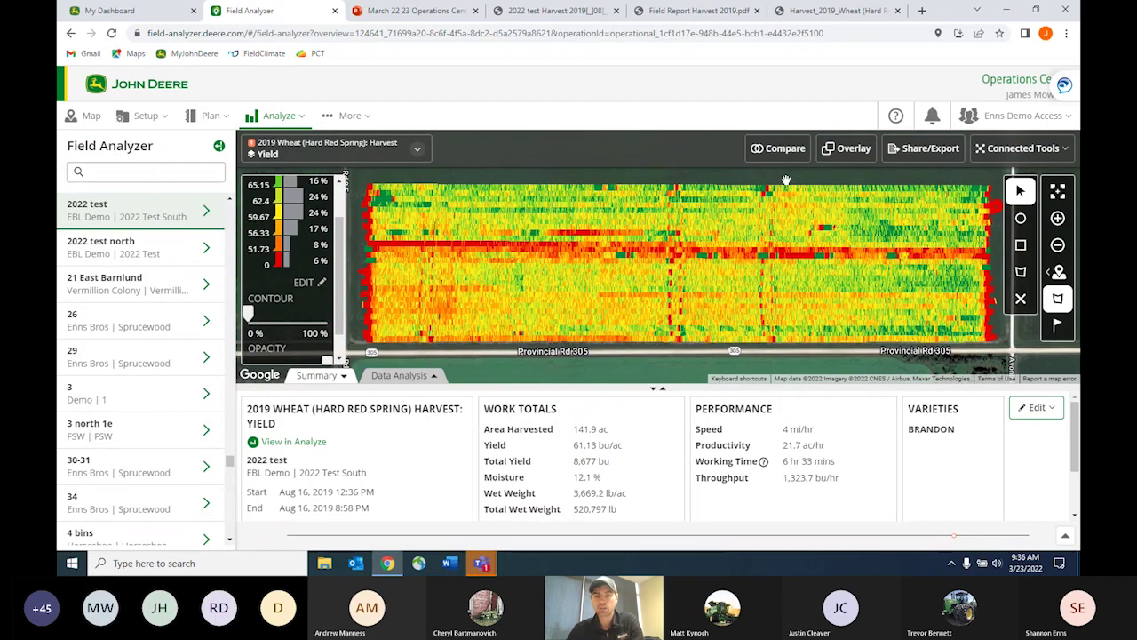
pyautogui.click(847, 149)
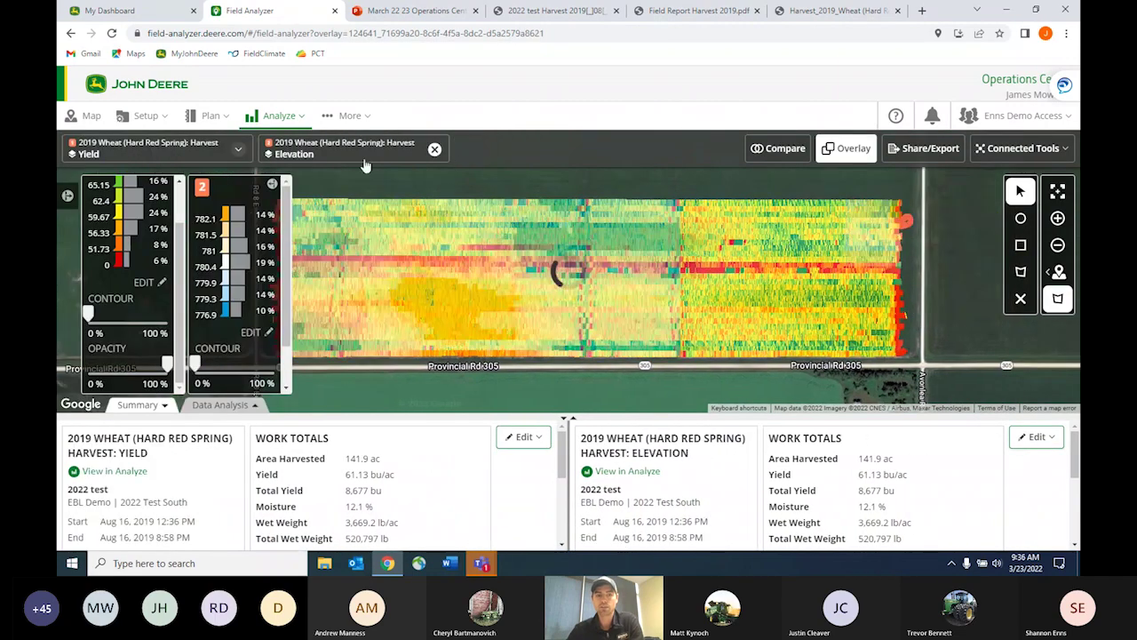
pyautogui.click(355, 151)
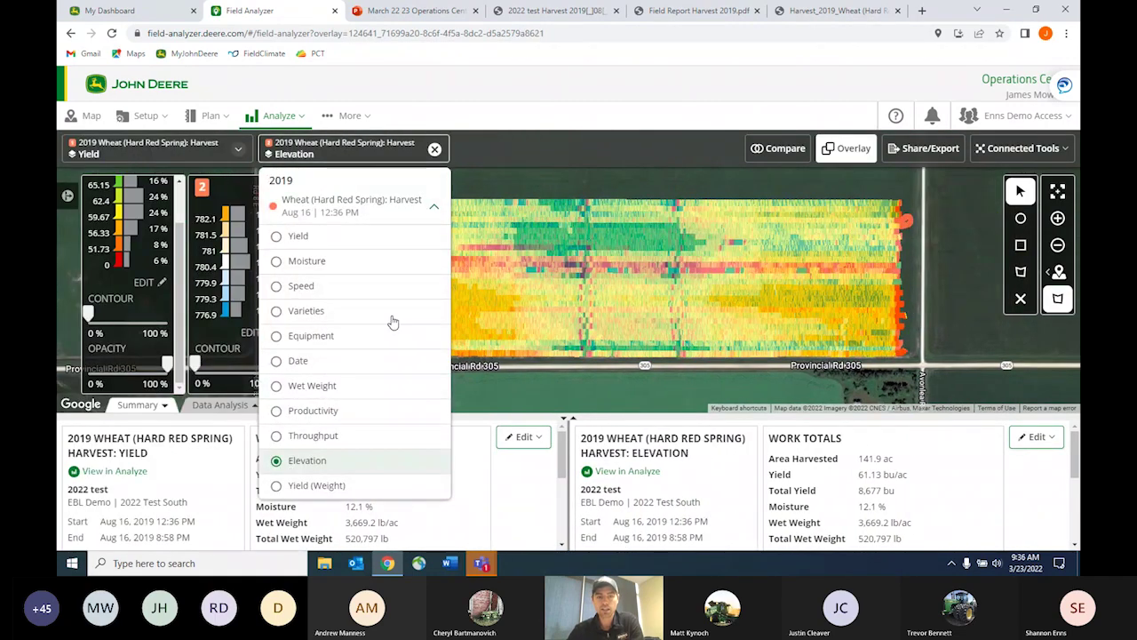
pyautogui.click(356, 151)
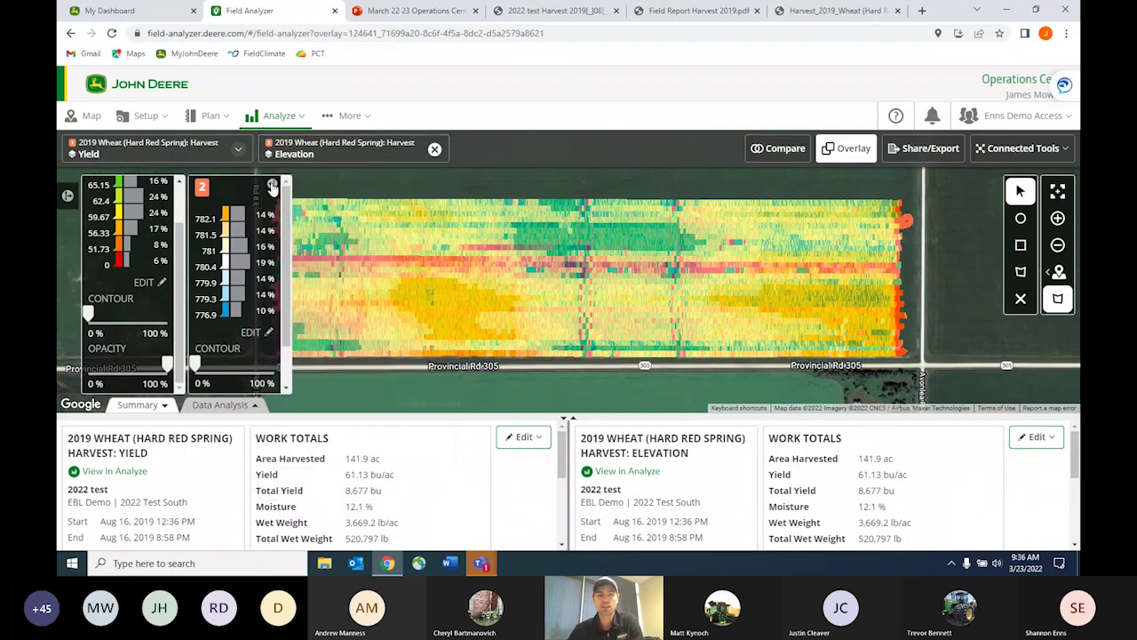
pyautogui.click(272, 184)
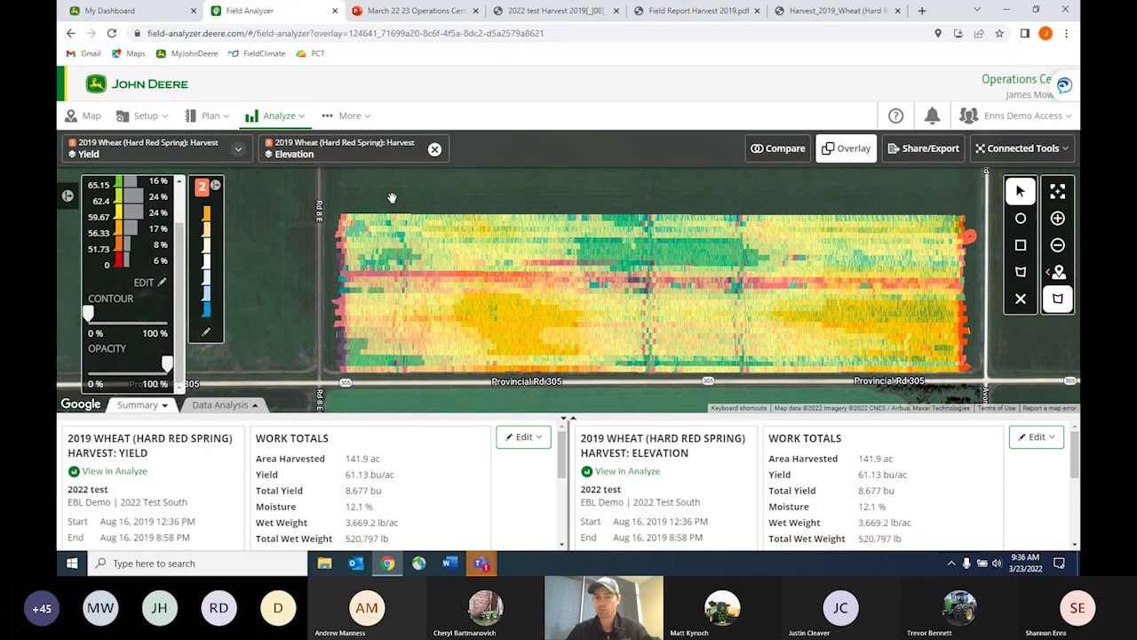
# - Review the Share/Export options for creating a field report and sharing work data, including the available partners
pyautogui.click(938, 149)
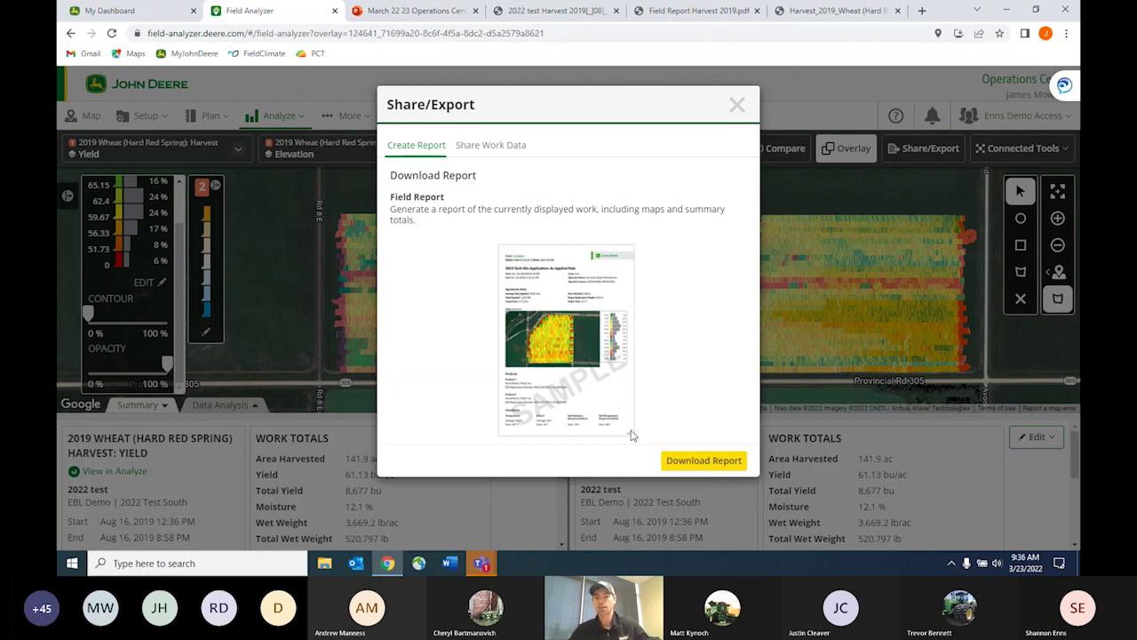
pyautogui.click(499, 143)
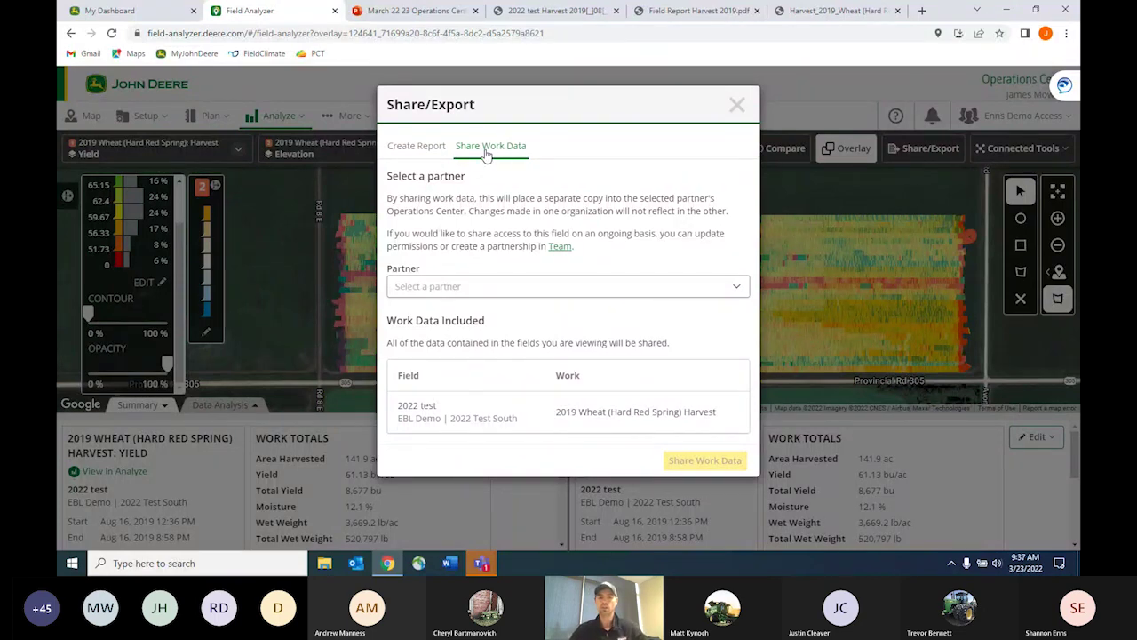
pyautogui.click(493, 293)
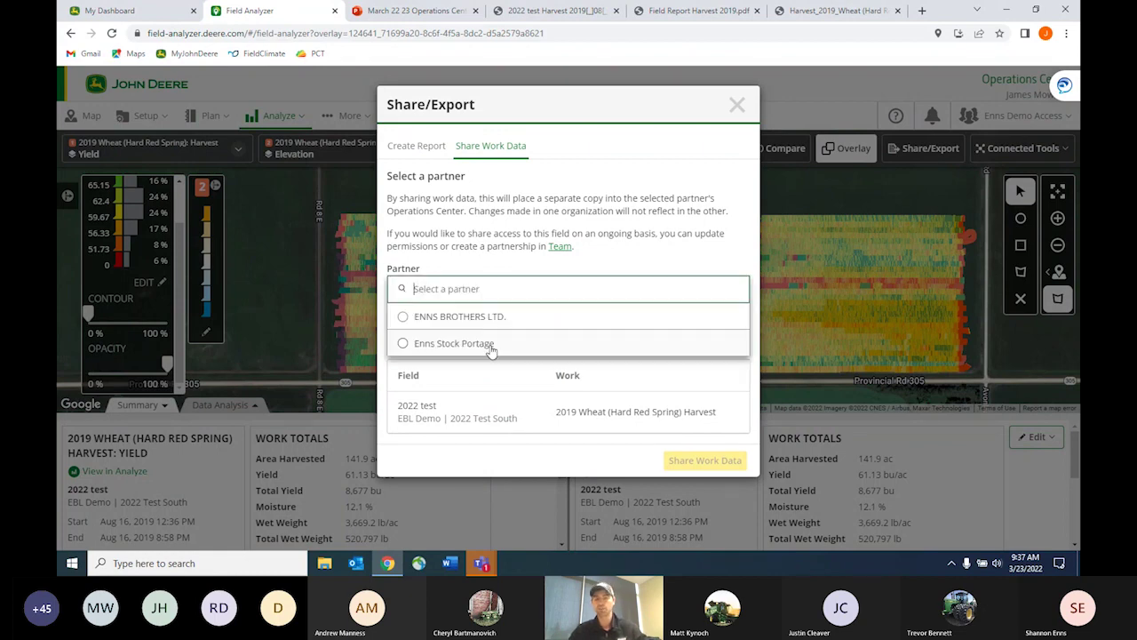
pyautogui.click(491, 271)
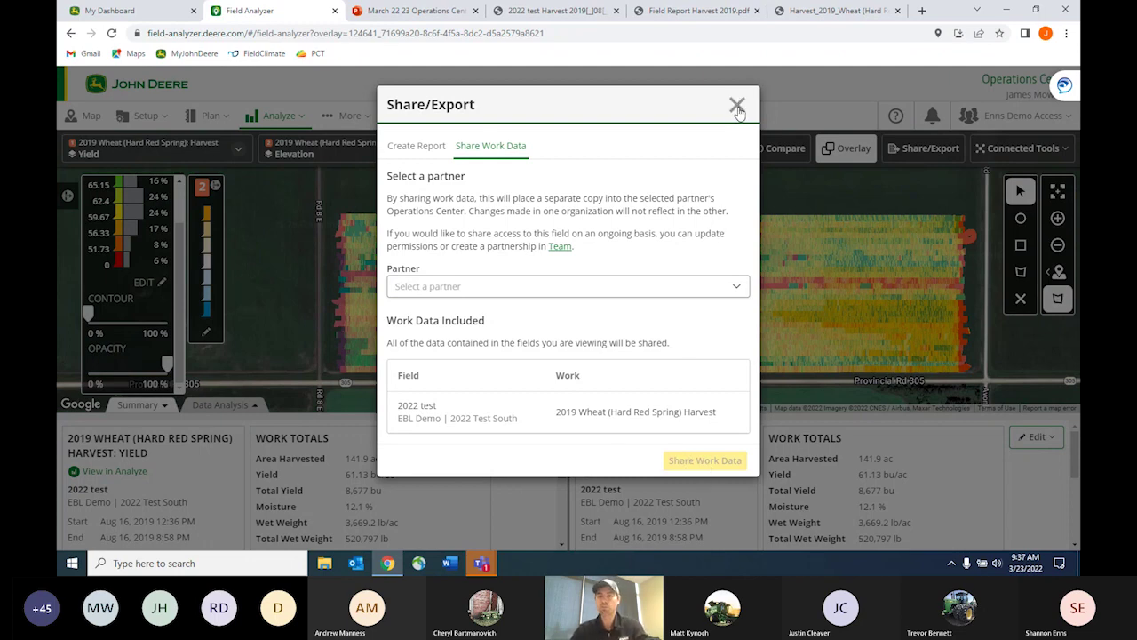
pyautogui.click(401, 148)
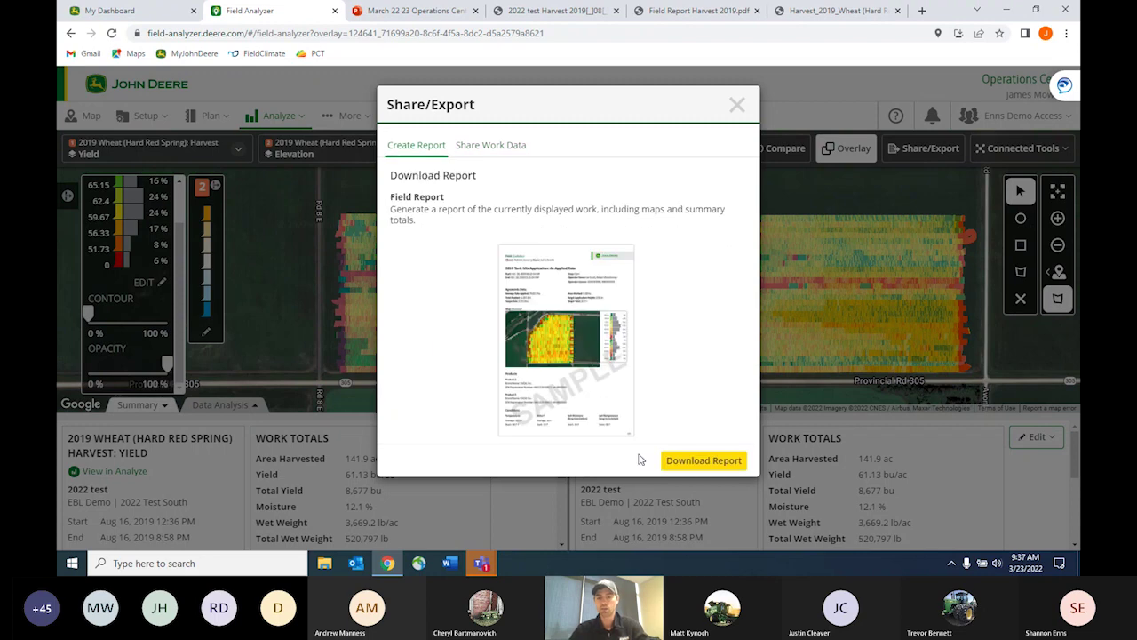
pyautogui.click(736, 106)
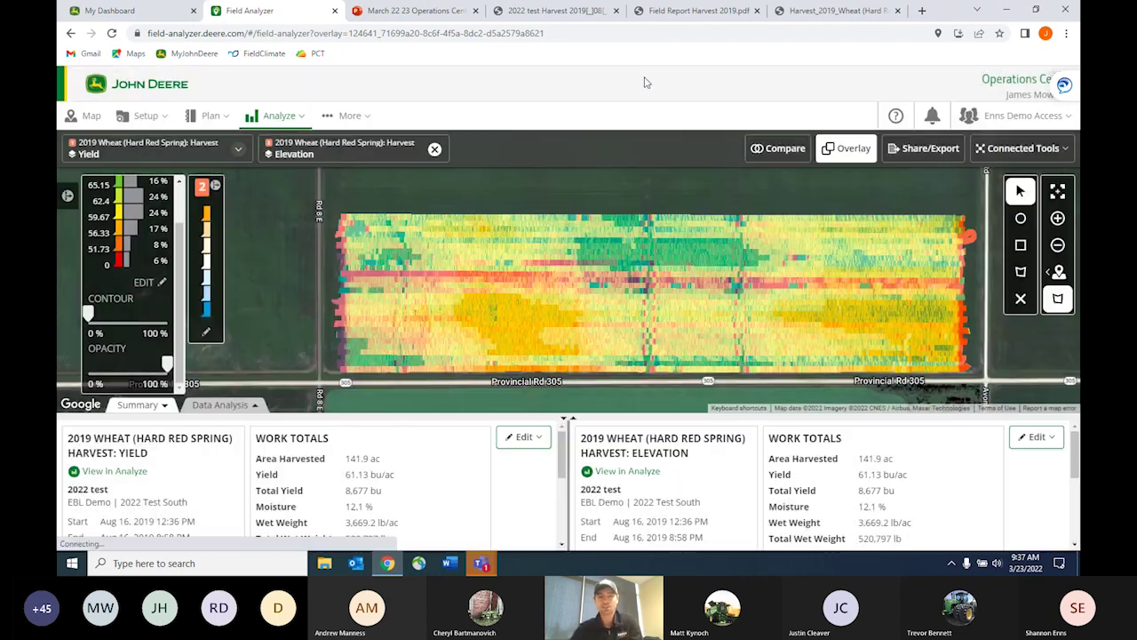
# - Open the downloaded 2022 test harvest report PDF and read it through to the Varieties section
pyautogui.click(560, 15)
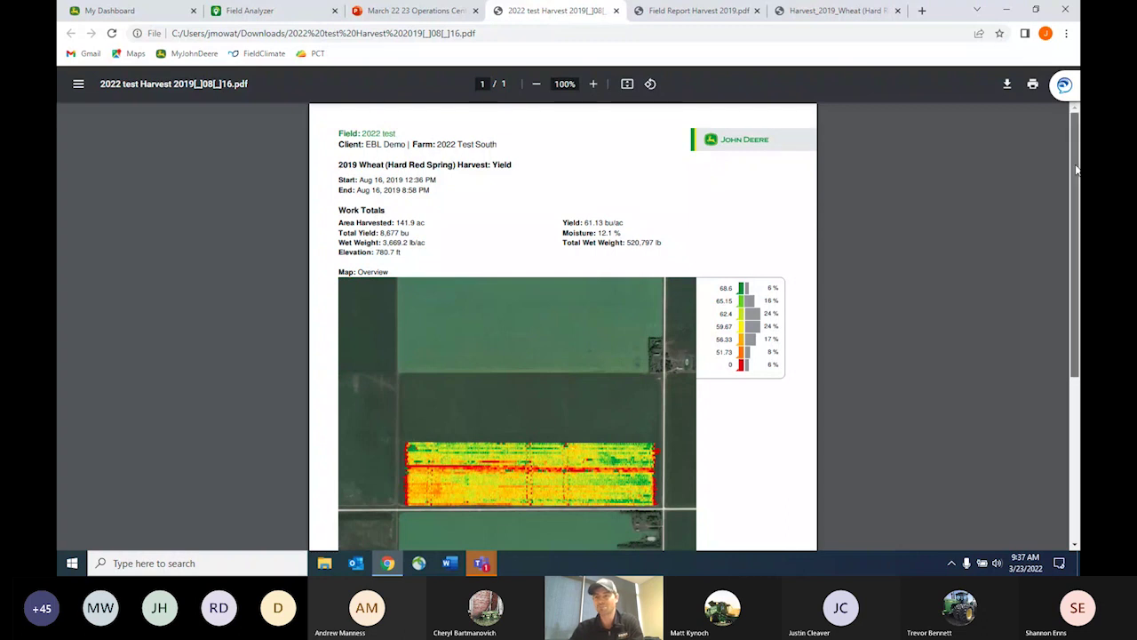
pyautogui.moveTo(1076, 170); pyautogui.dragTo(1076, 183)
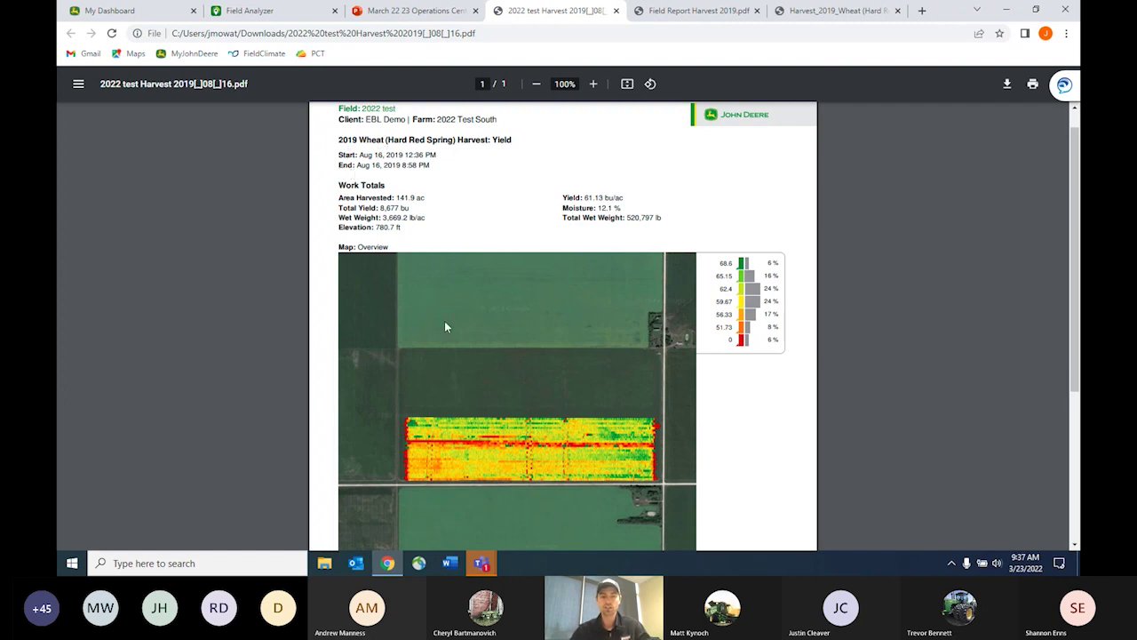
pyautogui.scroll(-1, 453, 324)
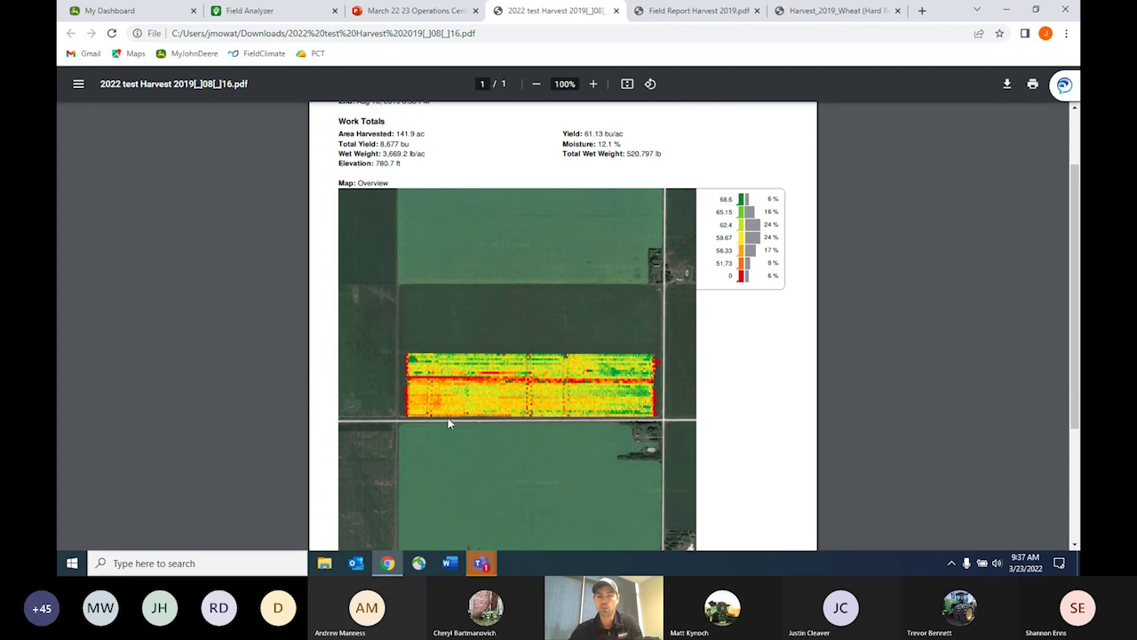
pyautogui.scroll(-3, 520, 347)
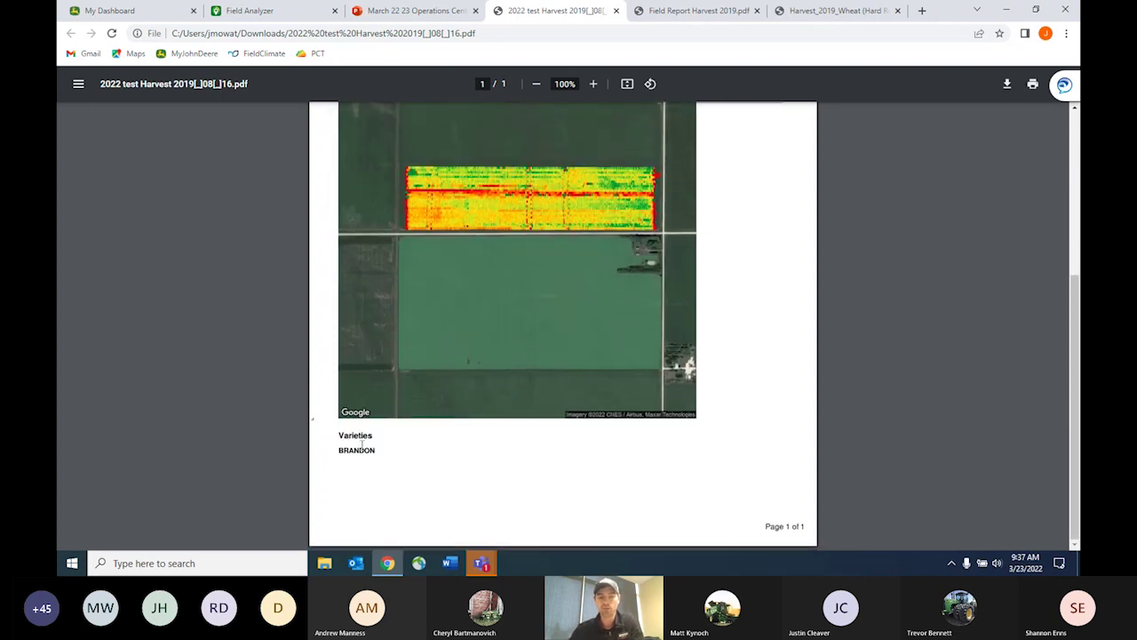
pyautogui.scroll(5, 444, 318)
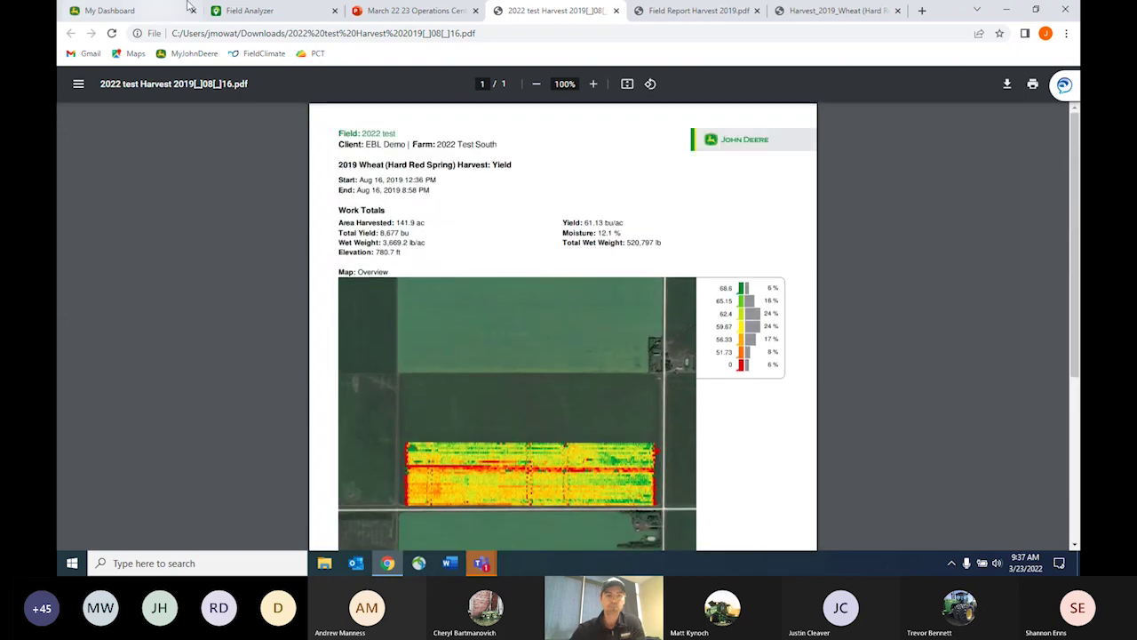
# - Switch back to Field Analyzer, turn off the Elevation overlay on the Yield map, and hide the field list
pyautogui.click(250, 11)
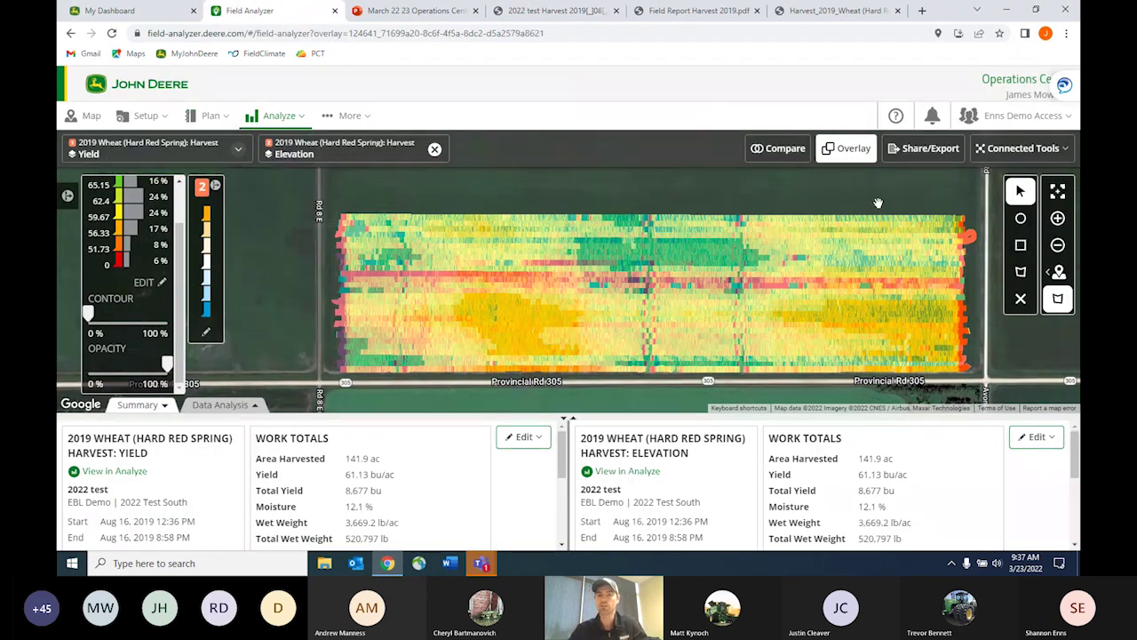
pyautogui.click(859, 153)
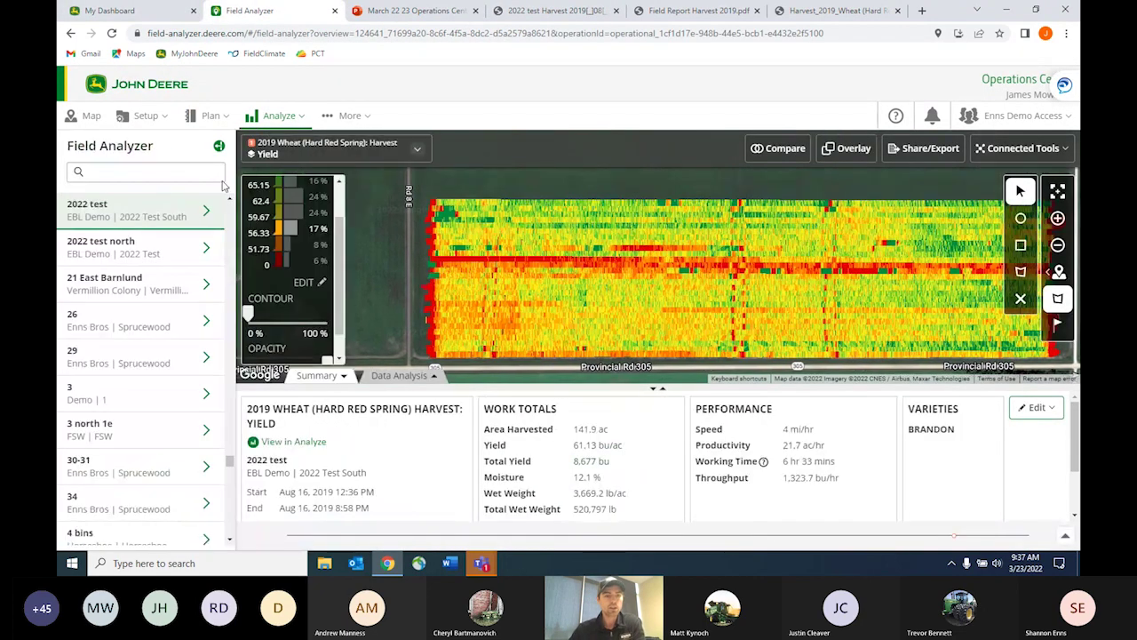
pyautogui.click(218, 148)
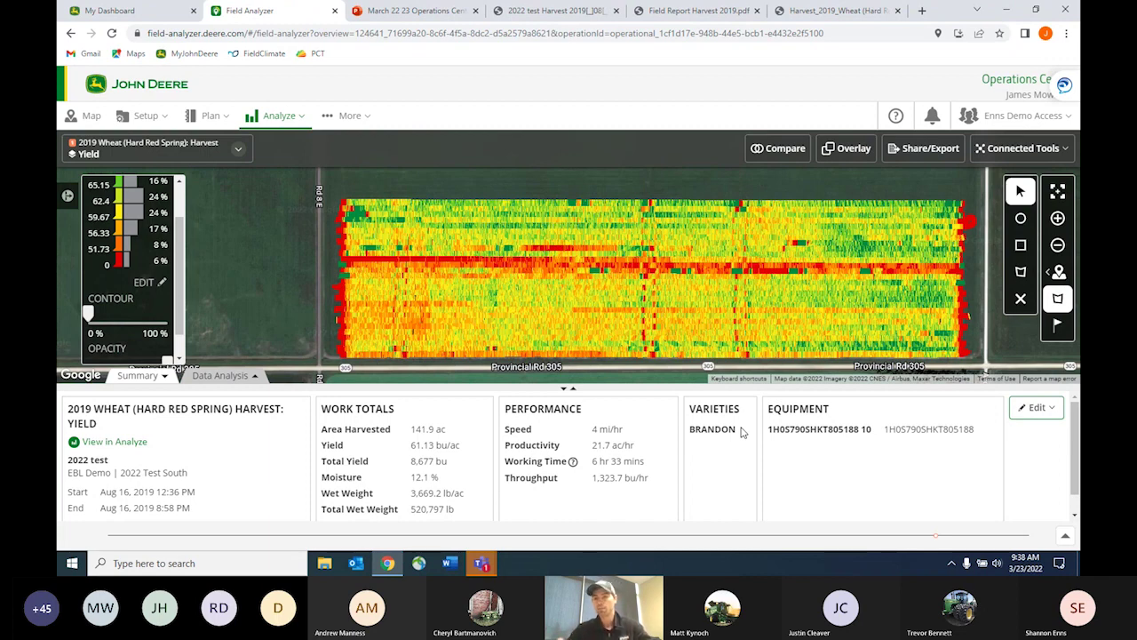
# - Try to open the harvest in the previous version of Field Analyzer for editing additional attributes
pyautogui.click(1056, 409)
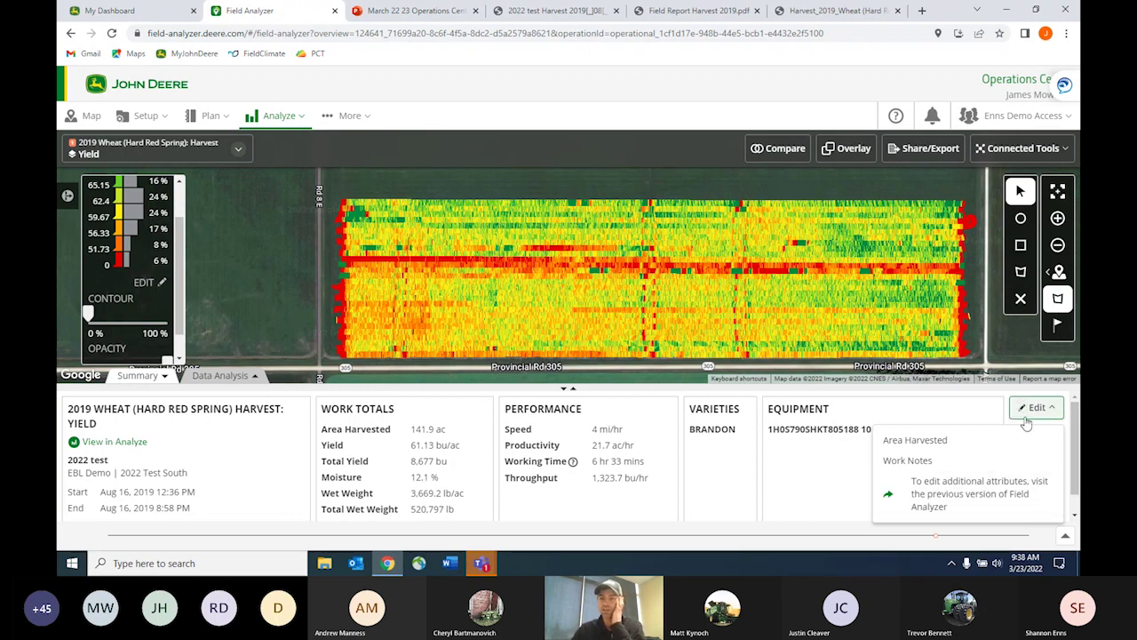
pyautogui.click(932, 496)
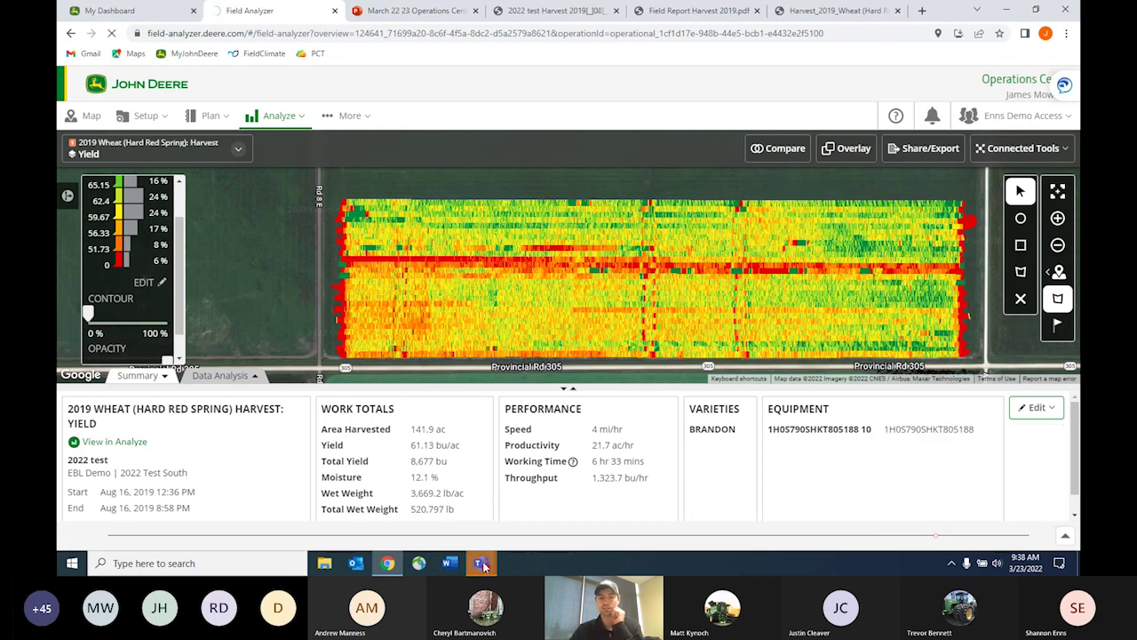
pyautogui.moveTo(485, 565)
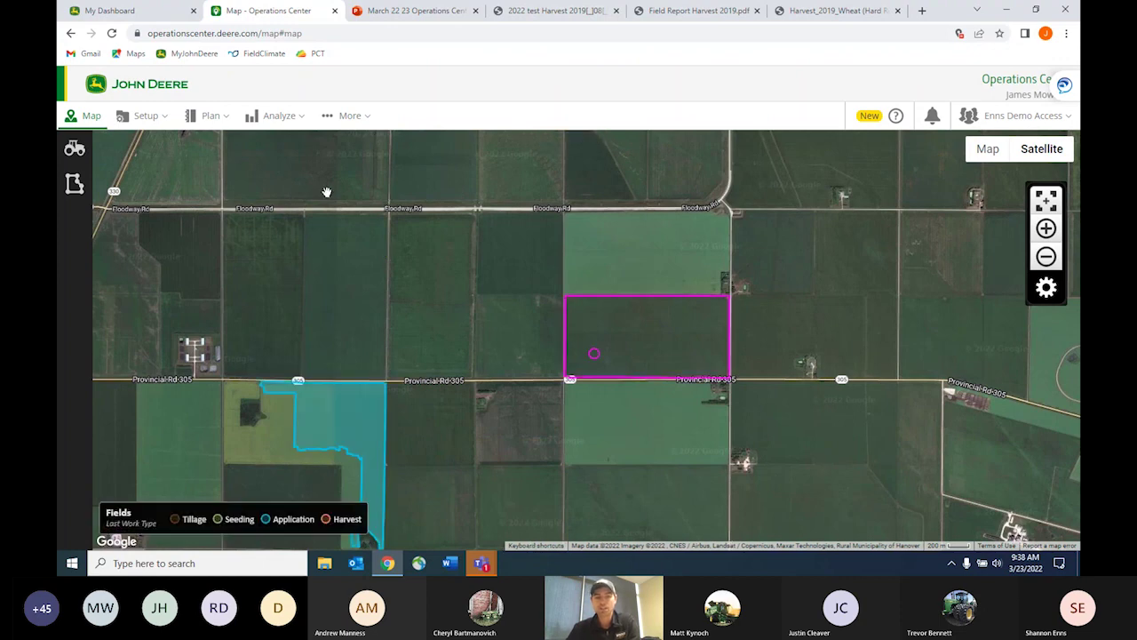
# - Reopen Field Analyzer, filter the field list by 2022, and hide the list to show the 2019 wheat harvest
pyautogui.click(302, 121)
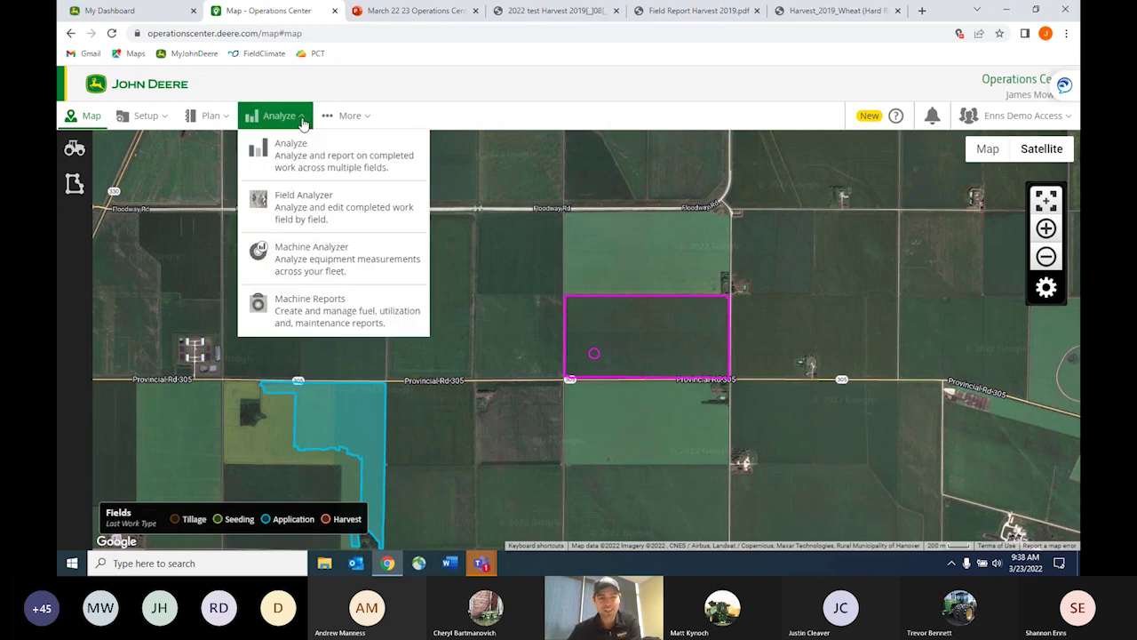
pyautogui.click(312, 221)
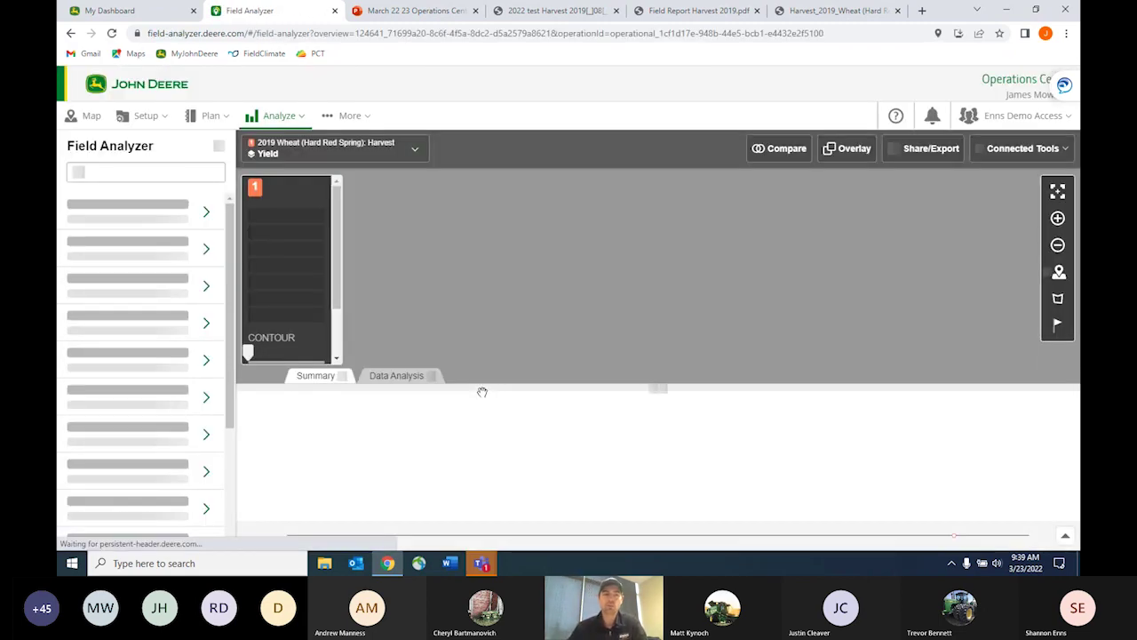
pyautogui.click(148, 171)
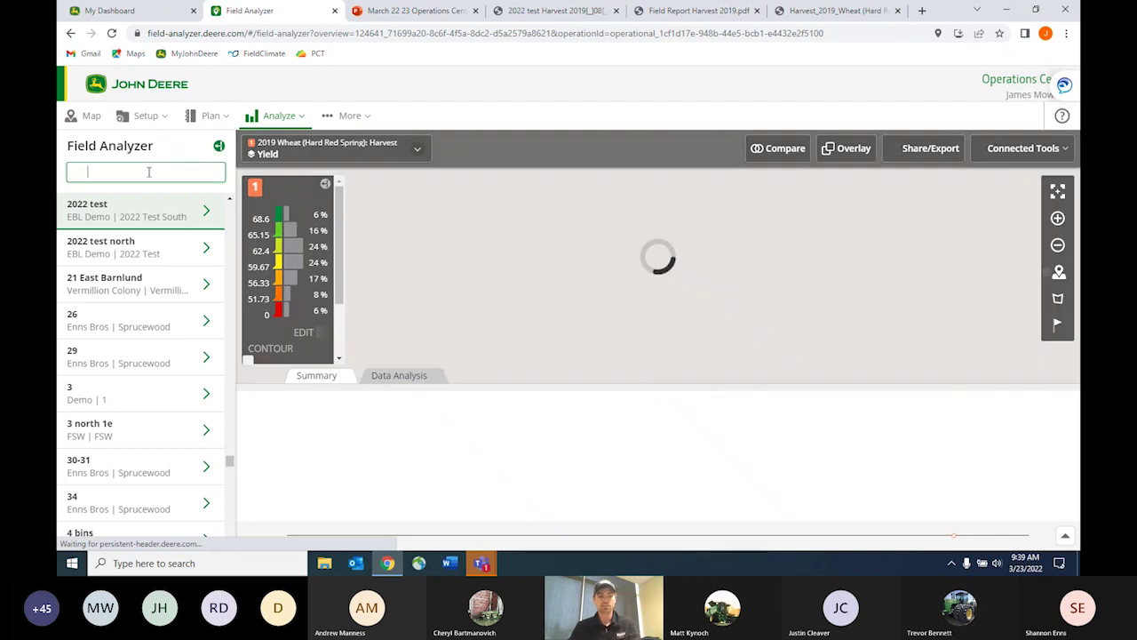
pyautogui.write('2022')
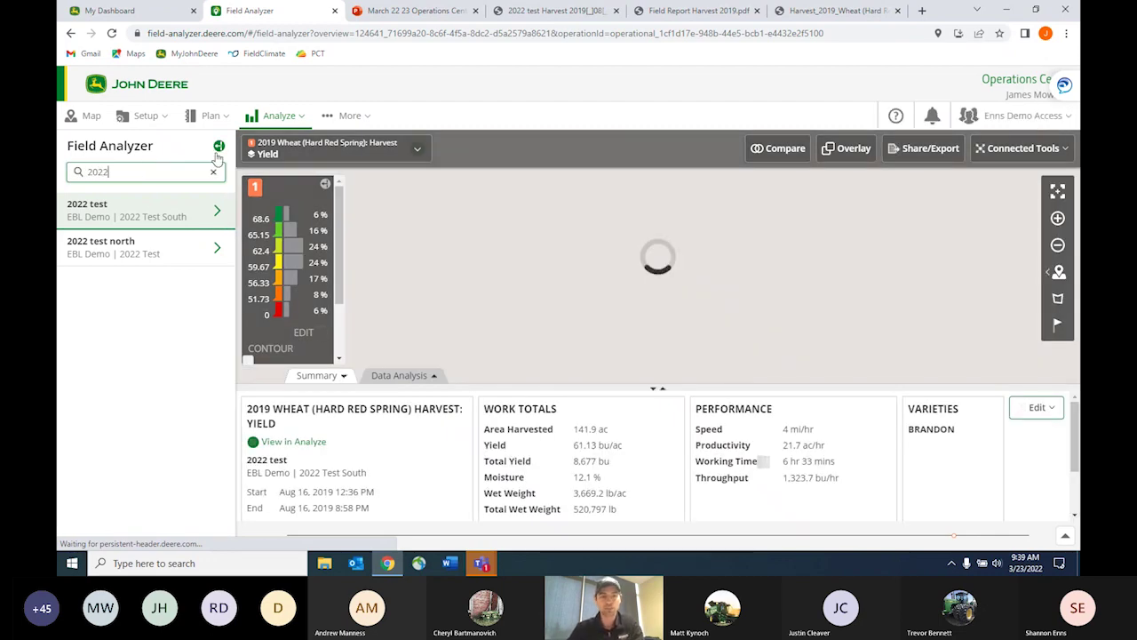
pyautogui.click(218, 146)
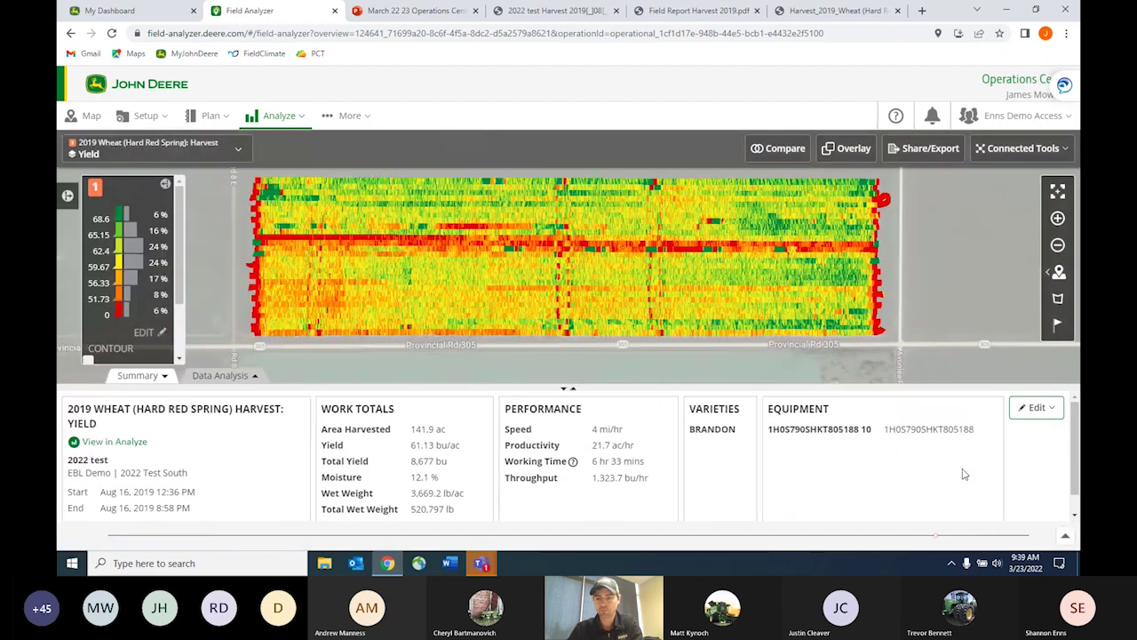
# - Open the harvest in the previous version of Field Analyzer and preview its Harvest Results editing form
pyautogui.click(1036, 407)
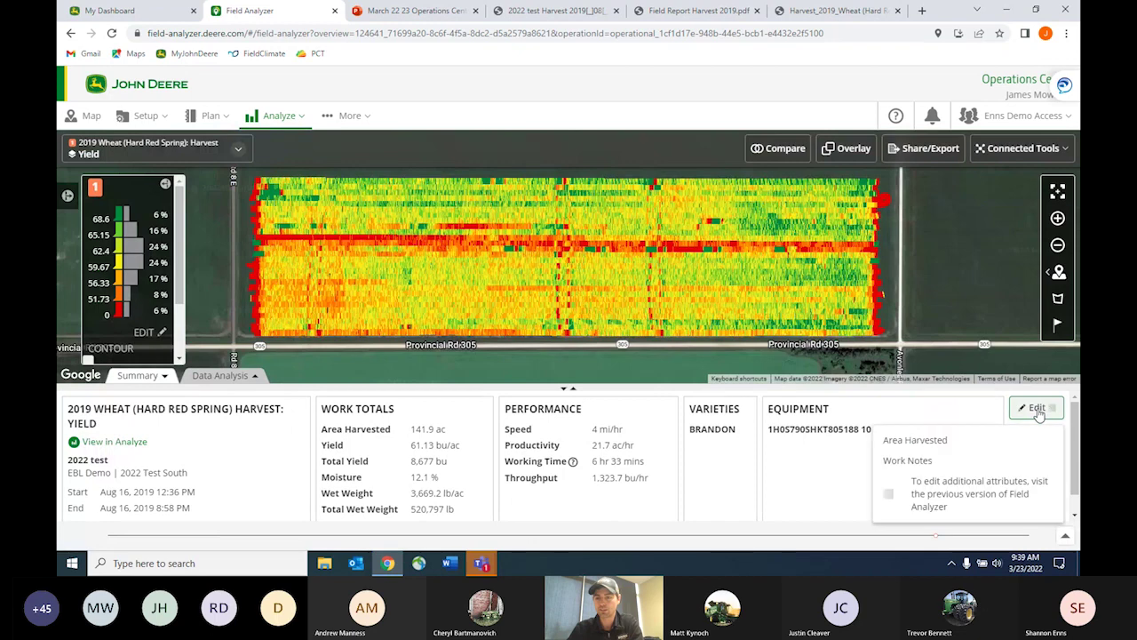
pyautogui.click(920, 495)
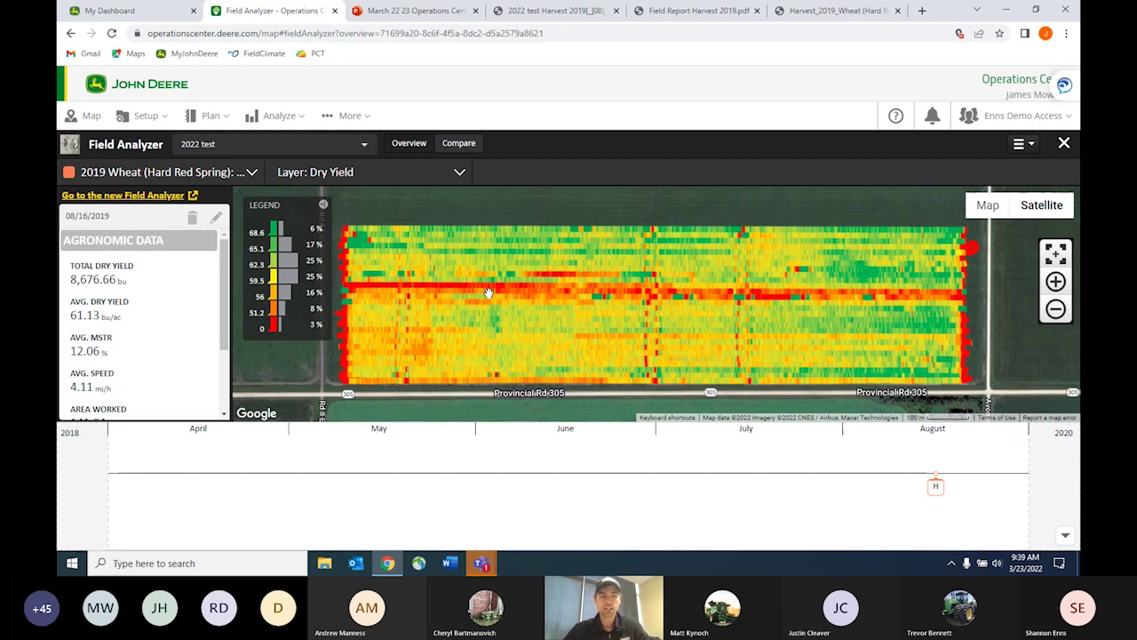
pyautogui.click(217, 220)
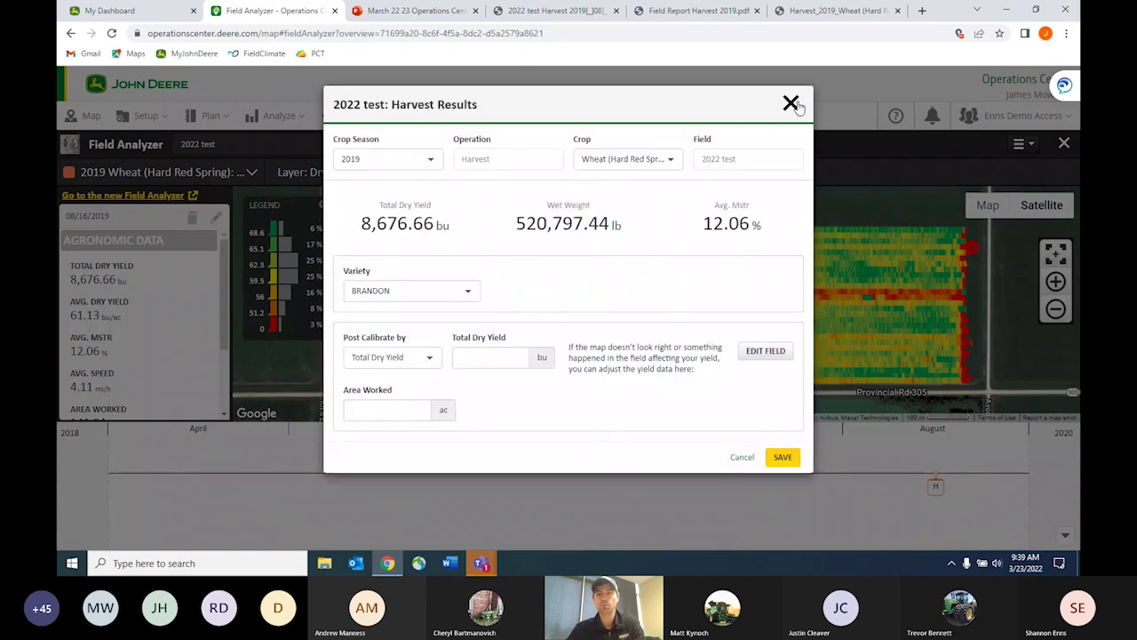
pyautogui.click(791, 104)
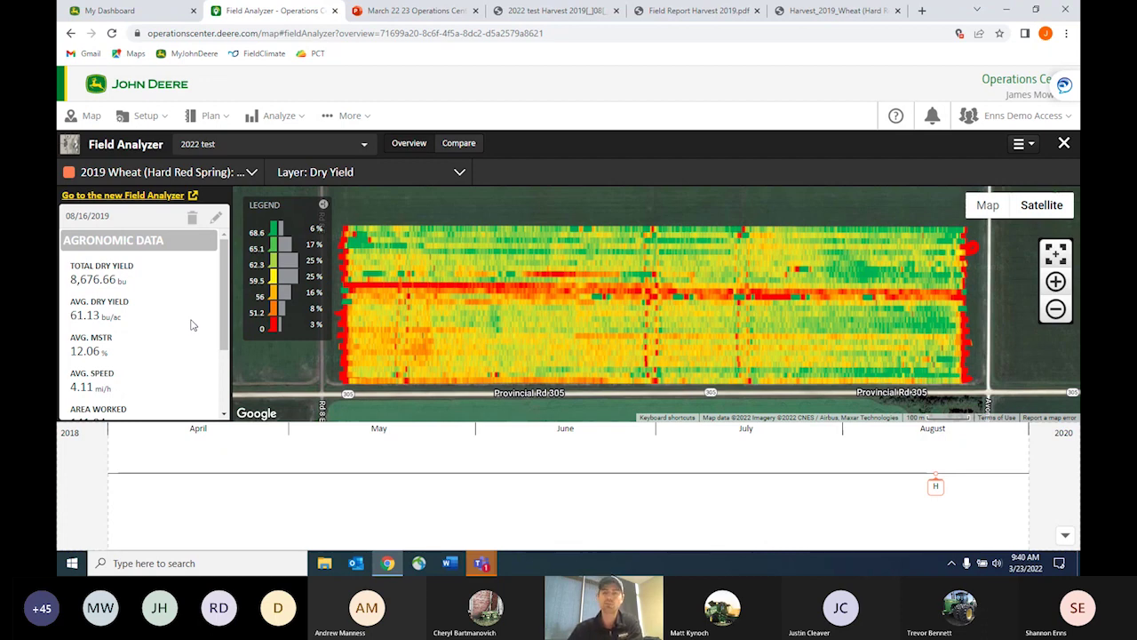
# - Open the Harvest Results form for editing and search the crop choices for canola without selecting one
pyautogui.click(218, 220)
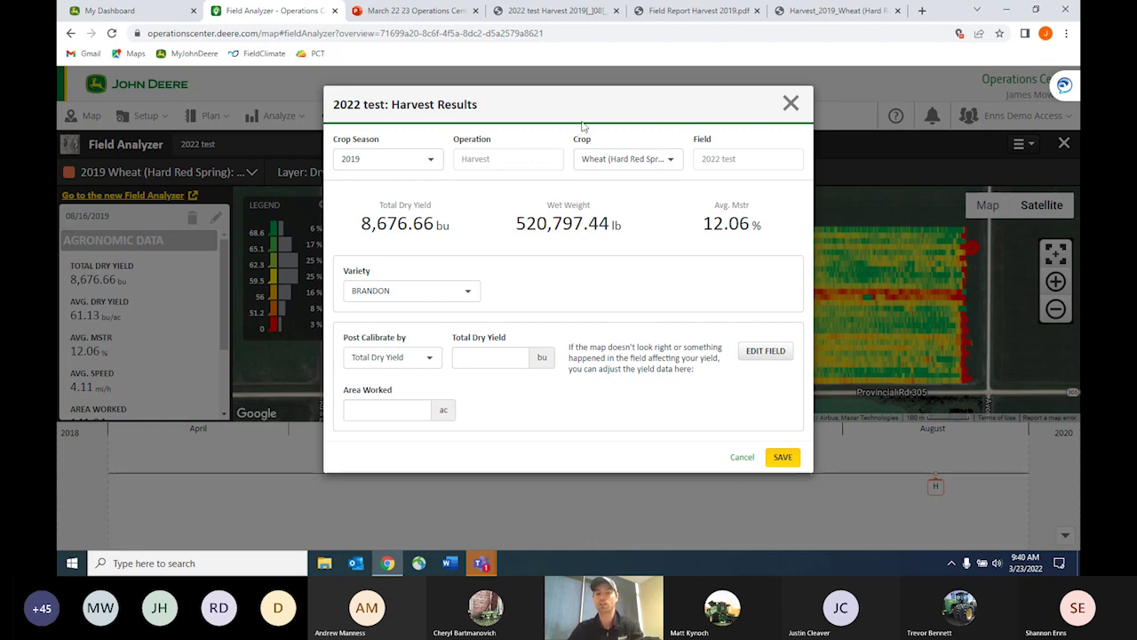
pyautogui.click(673, 167)
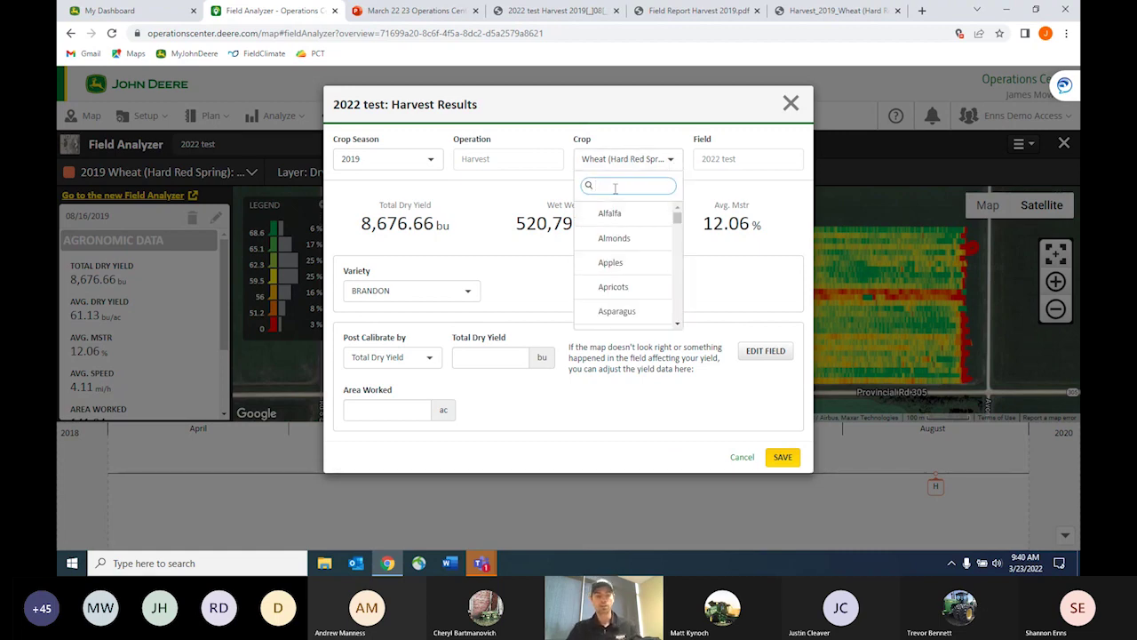
pyautogui.write('canola')
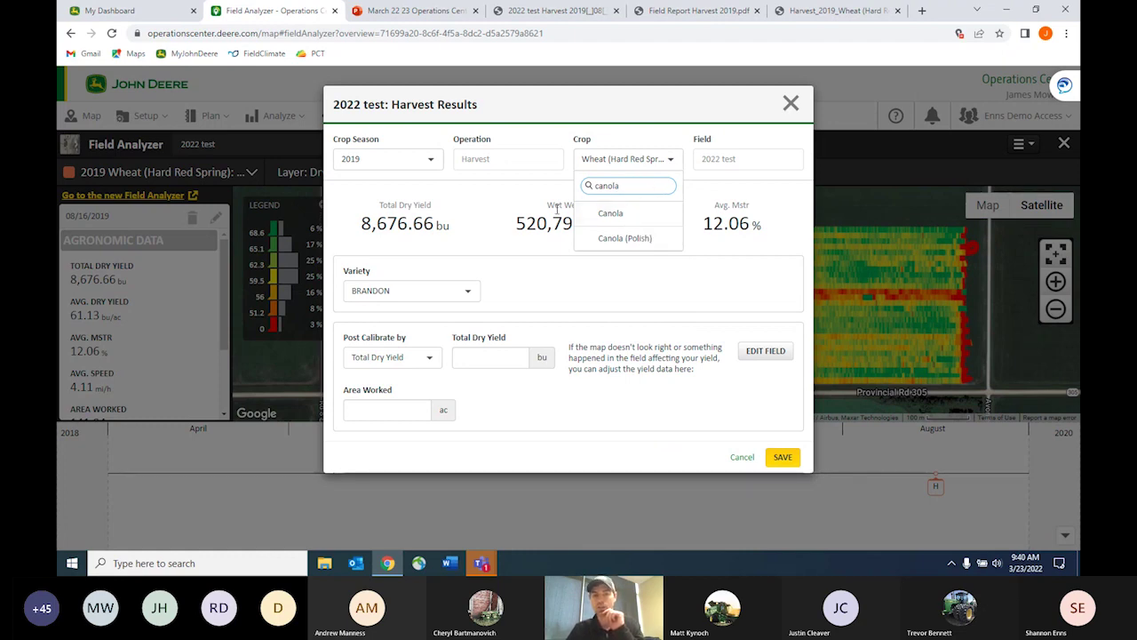
pyautogui.click(506, 207)
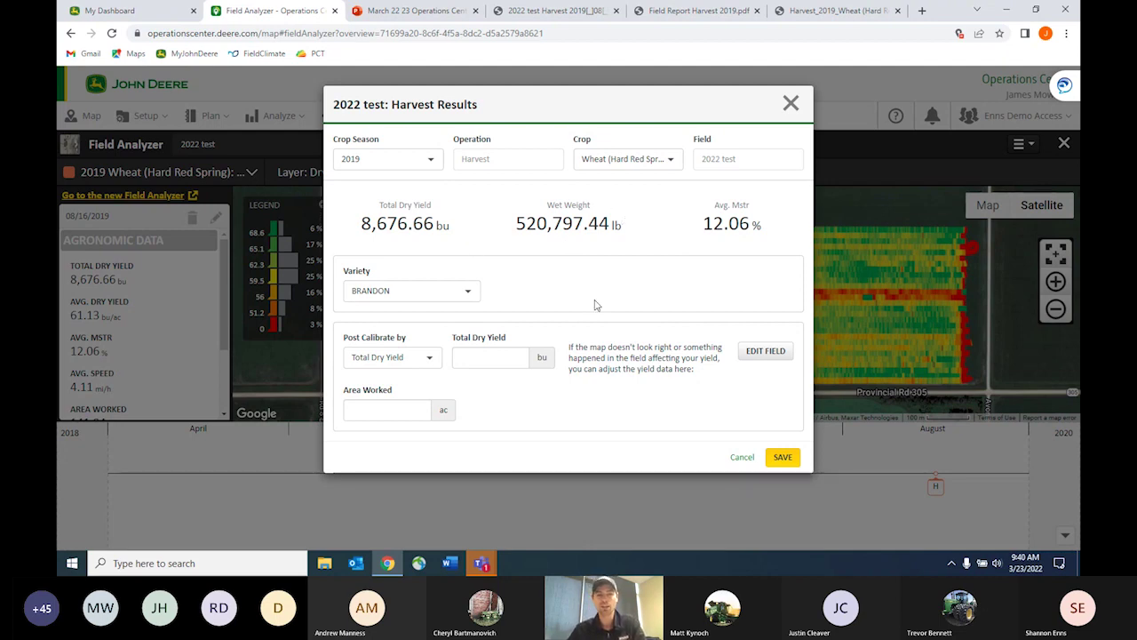
# - Set the harvest variety to the mixed-case Brandon entry and enter 9251 bu as the post-calibration Total Dry Yield
pyautogui.click(472, 294)
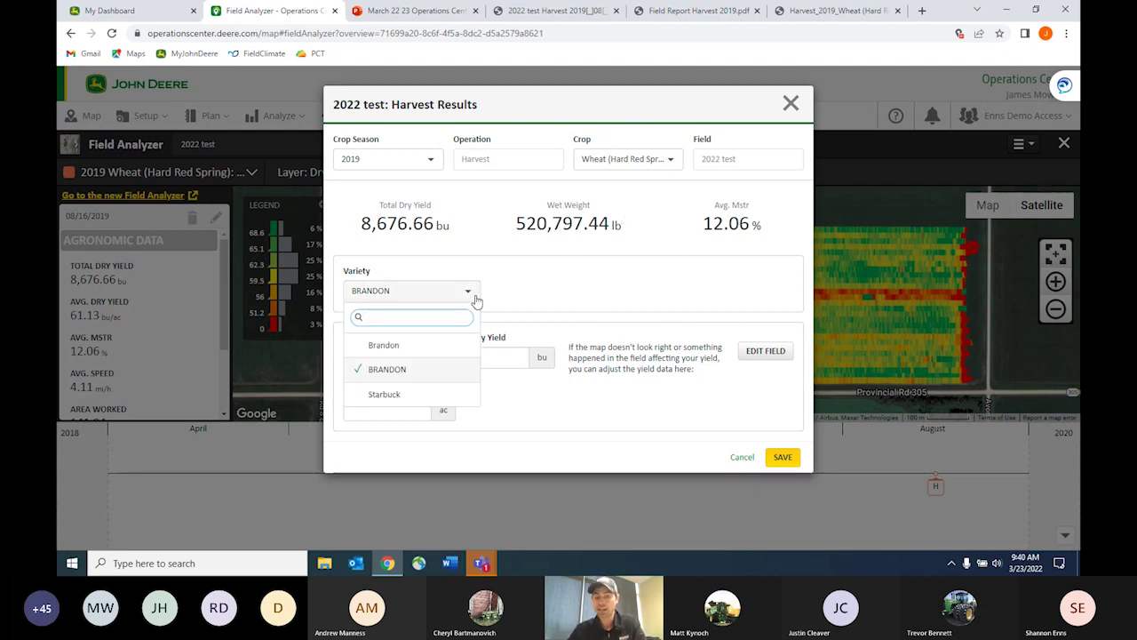
pyautogui.click(471, 294)
pyautogui.click(467, 293)
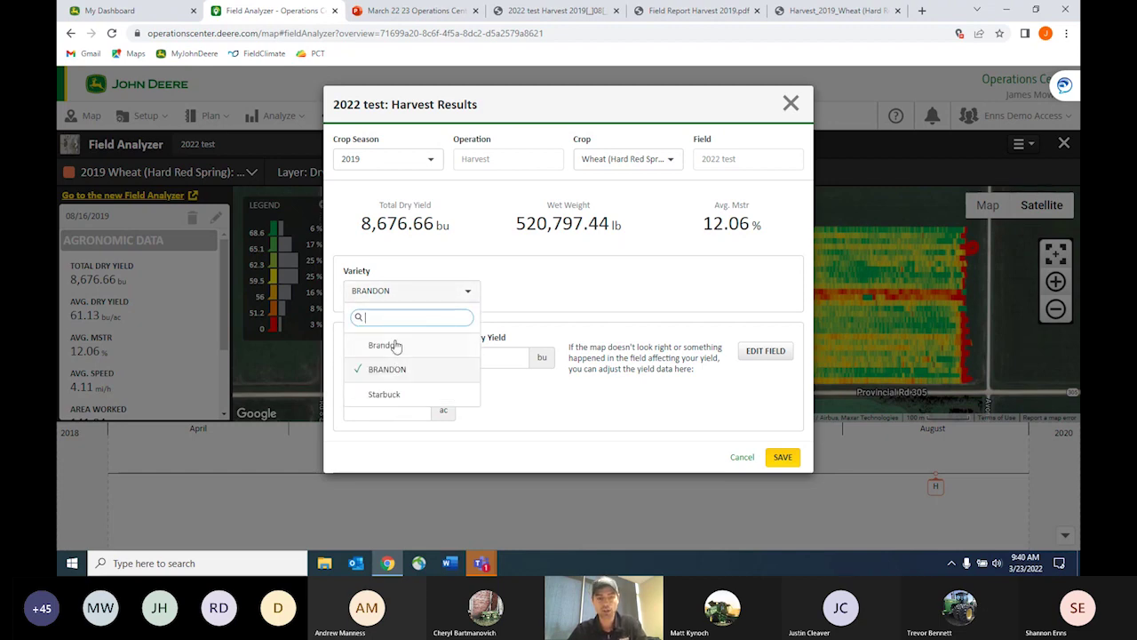
pyautogui.click(396, 346)
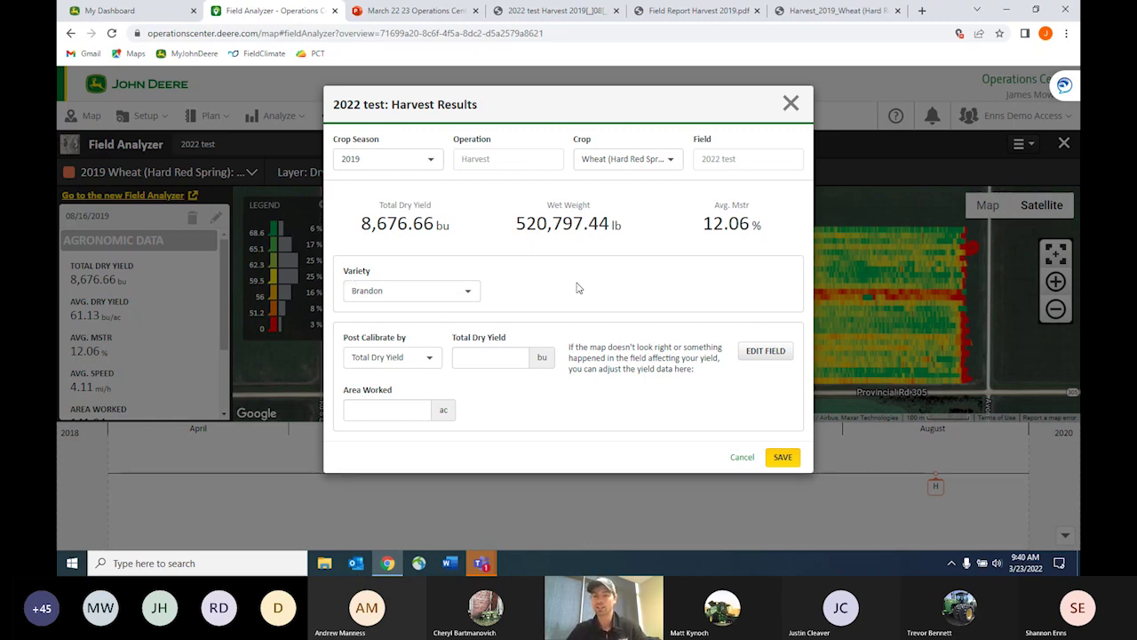
pyautogui.click(477, 360)
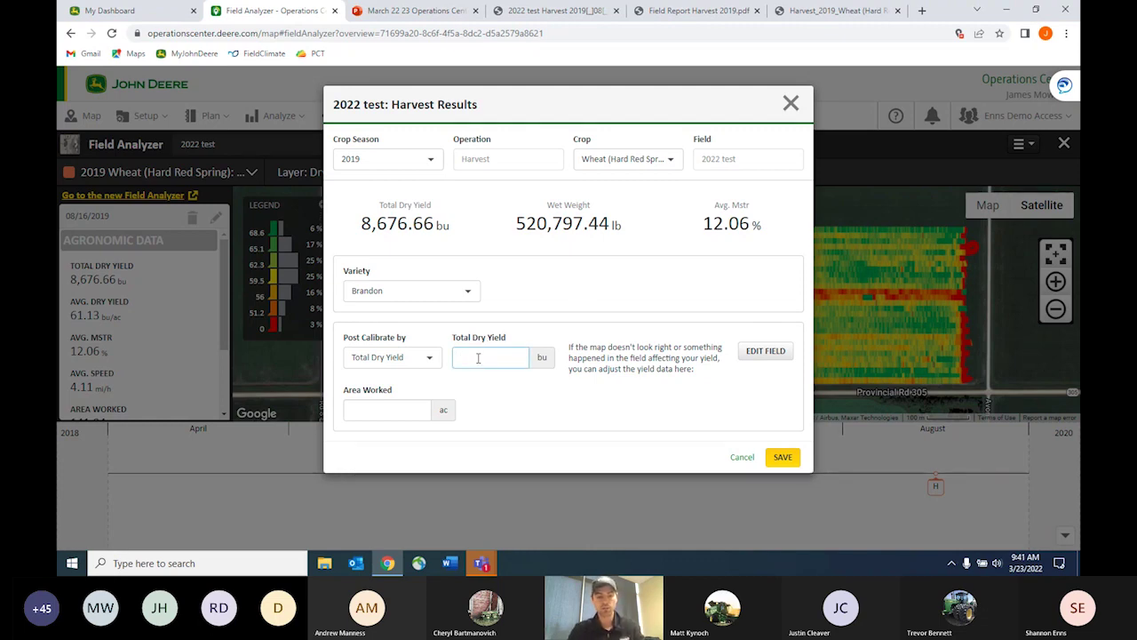
pyautogui.write('9251')
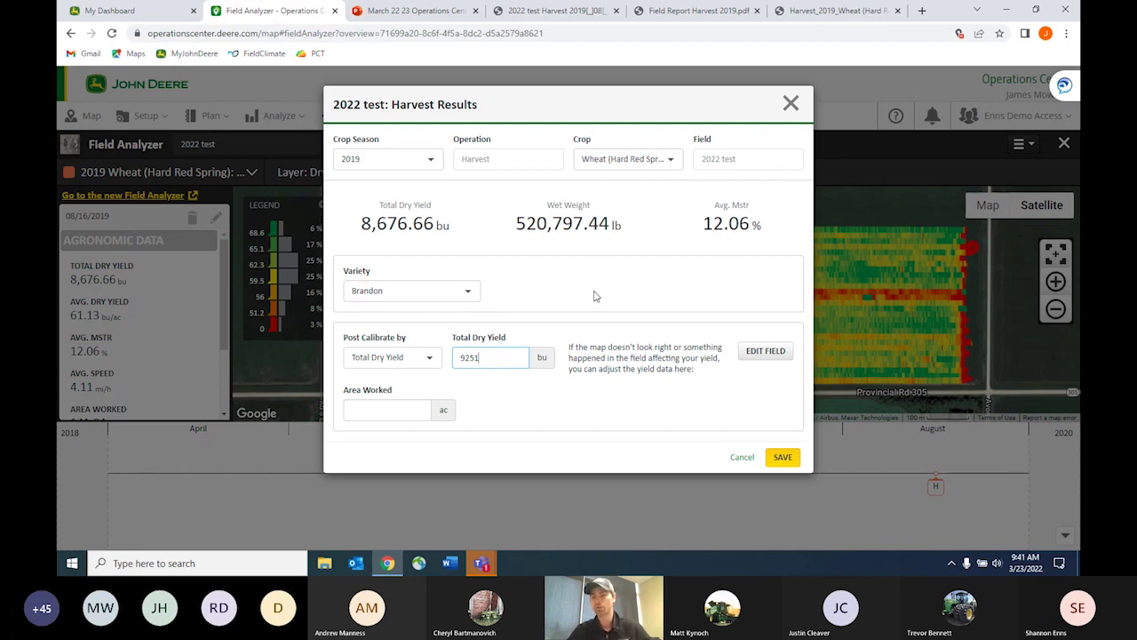
# - Enter 15 ac as the trial Area Worked value and clear it again
pyautogui.click(381, 414)
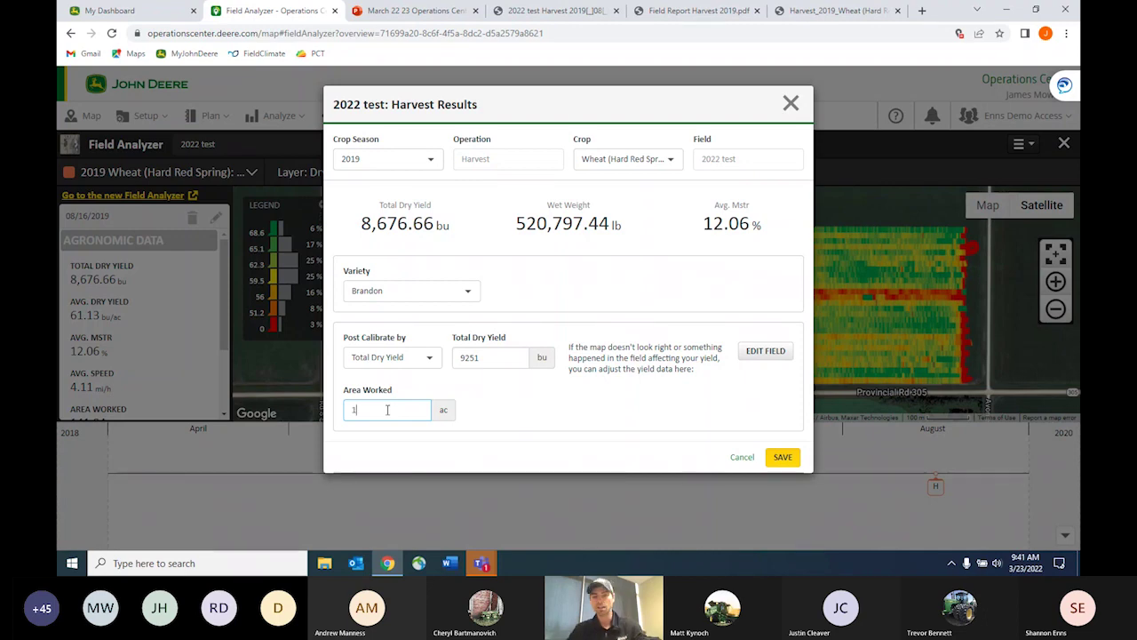
pyautogui.write('15')
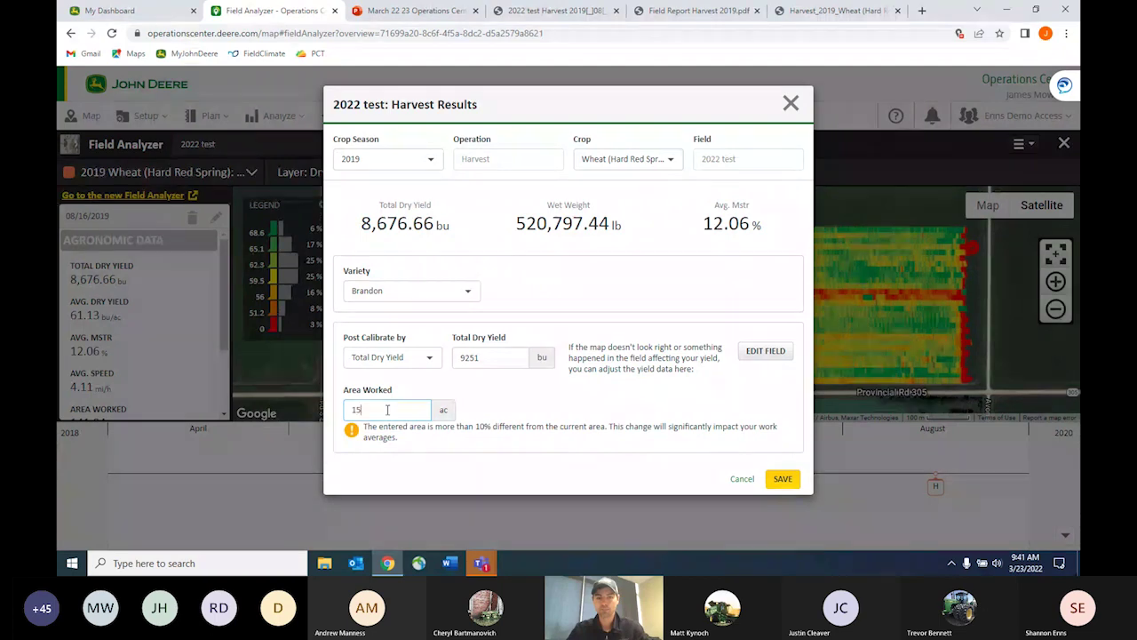
pyautogui.press('BackSpace')
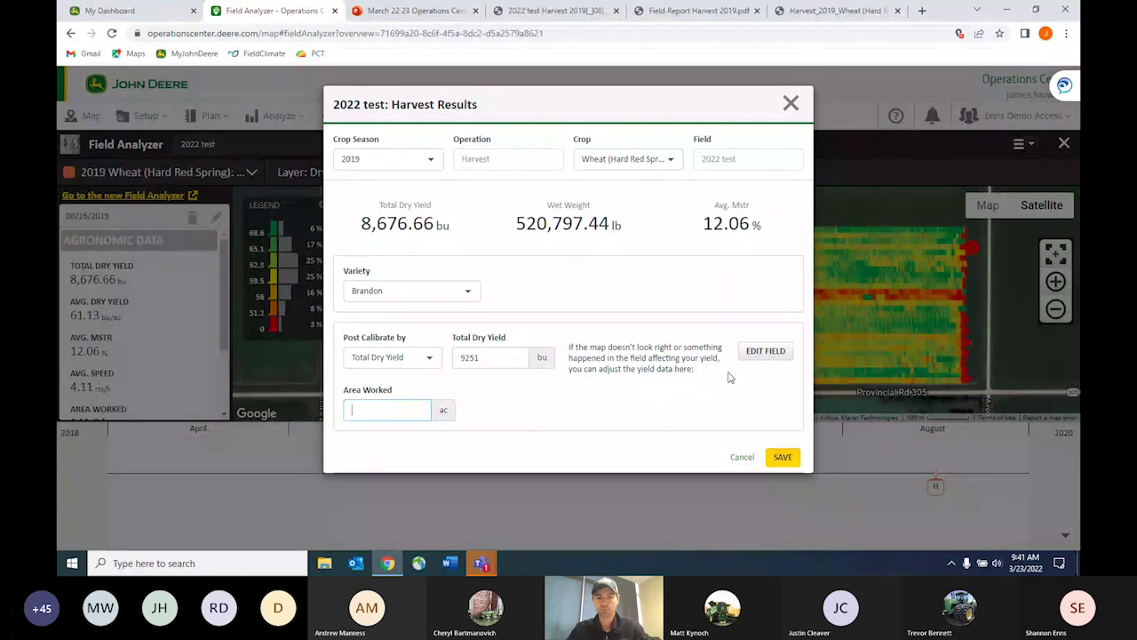
# - Try raising the combine's average dry yield to 68.77 bu/ac in the field data editor, restore it and cancel the adjustment
pyautogui.click(776, 352)
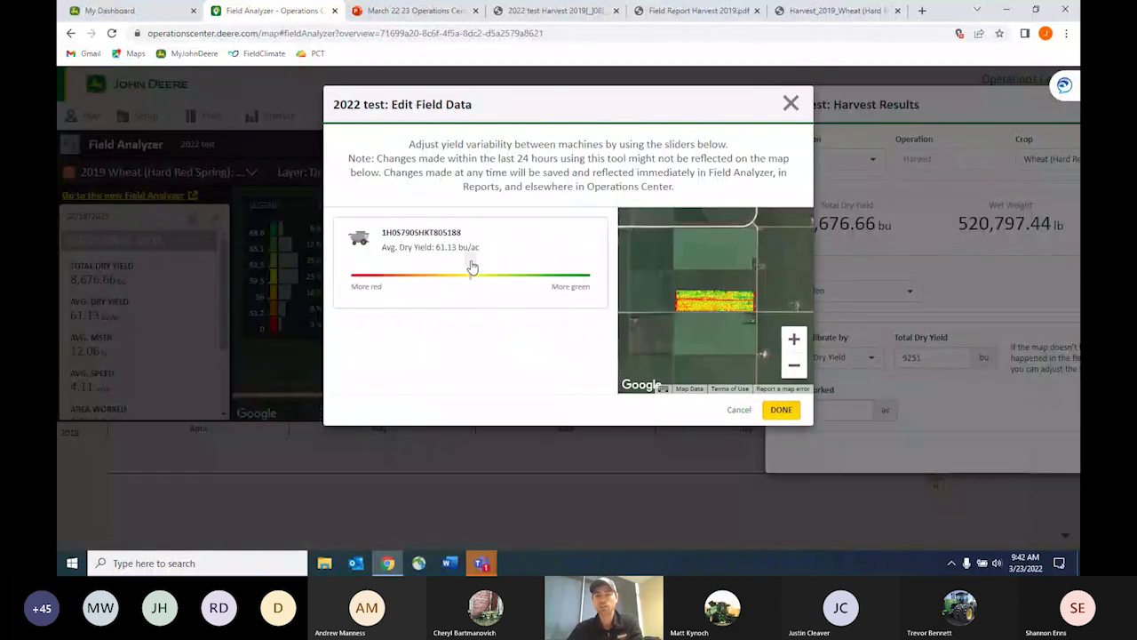
pyautogui.moveTo(473, 266); pyautogui.dragTo(503, 265)
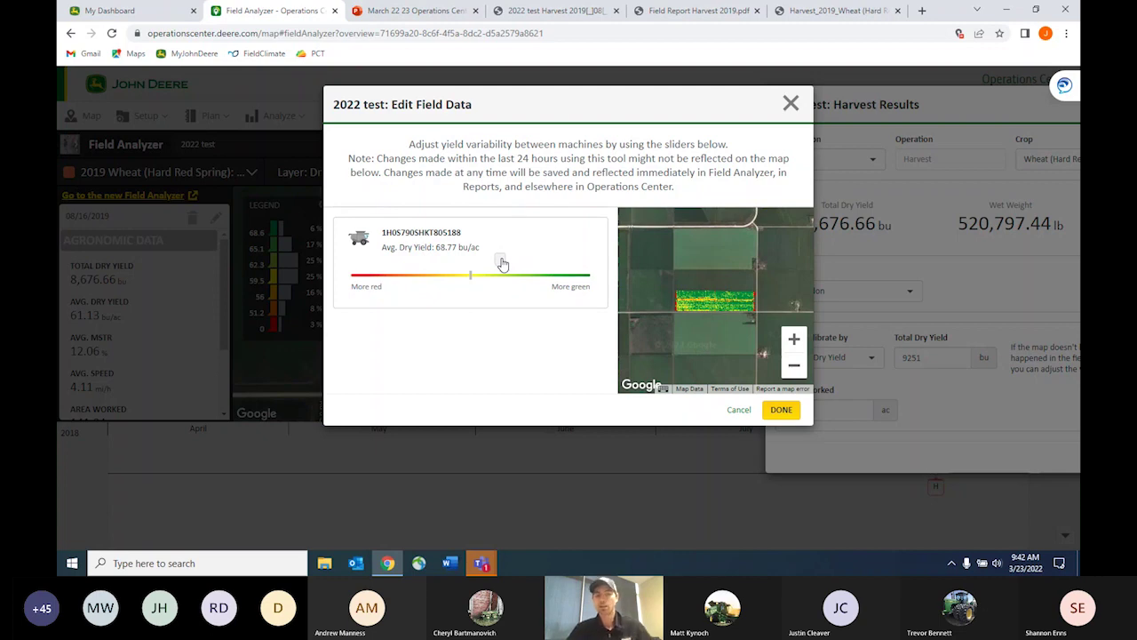
pyautogui.moveTo(503, 264); pyautogui.dragTo(469, 264)
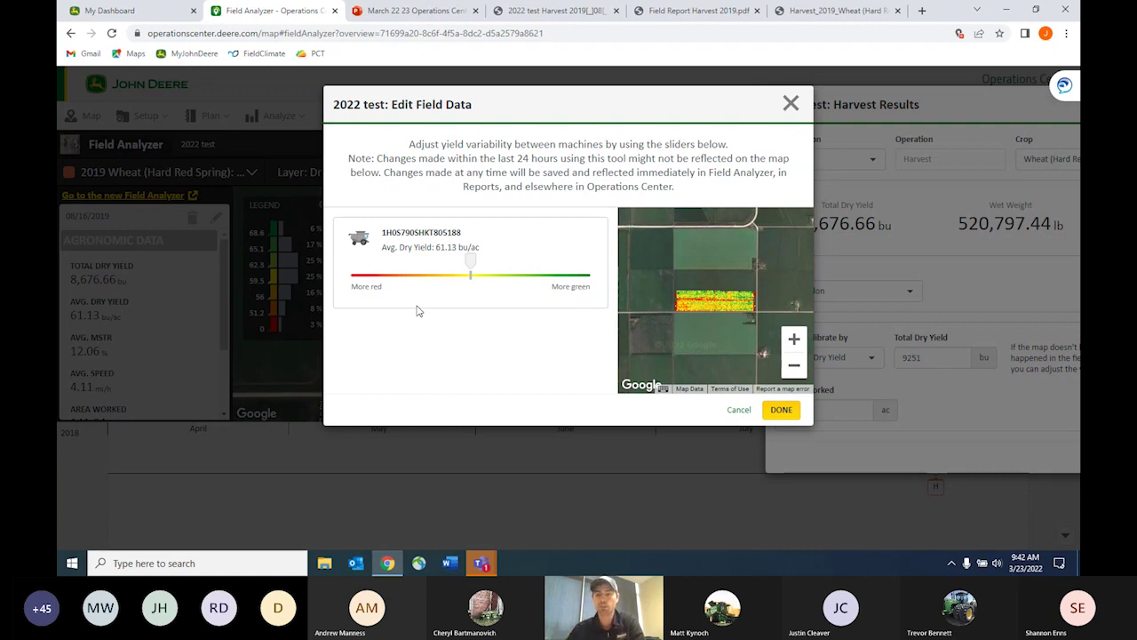
pyautogui.click(734, 413)
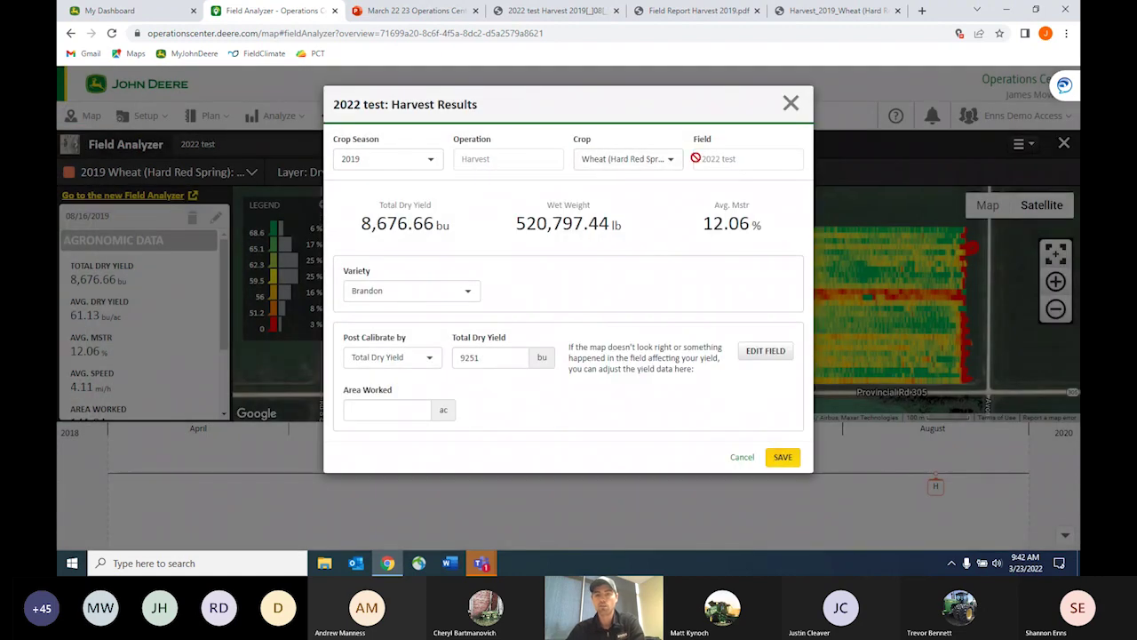
# - Change the harvest's crop to Canola, submit the Harvest Results edits and close the form
pyautogui.click(662, 159)
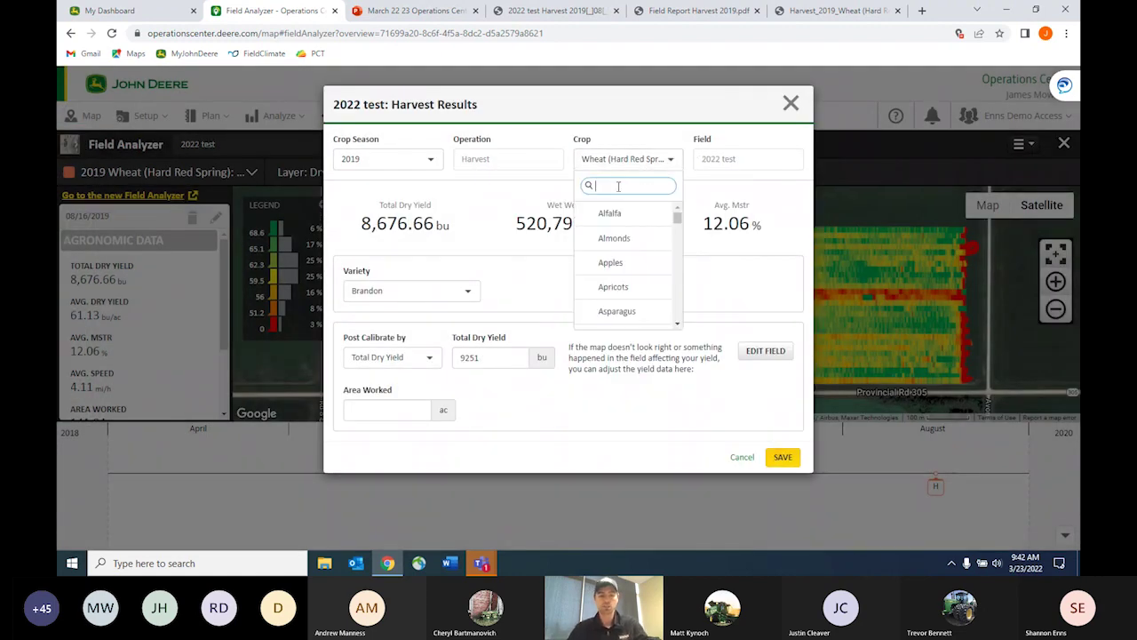
pyautogui.write('canola')
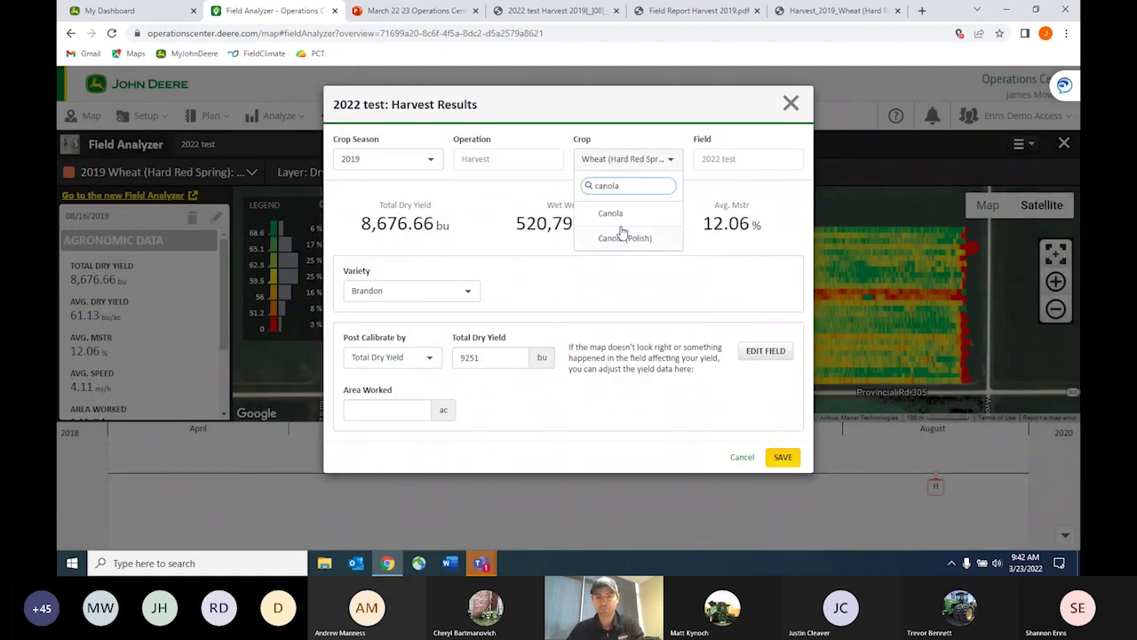
pyautogui.click(619, 214)
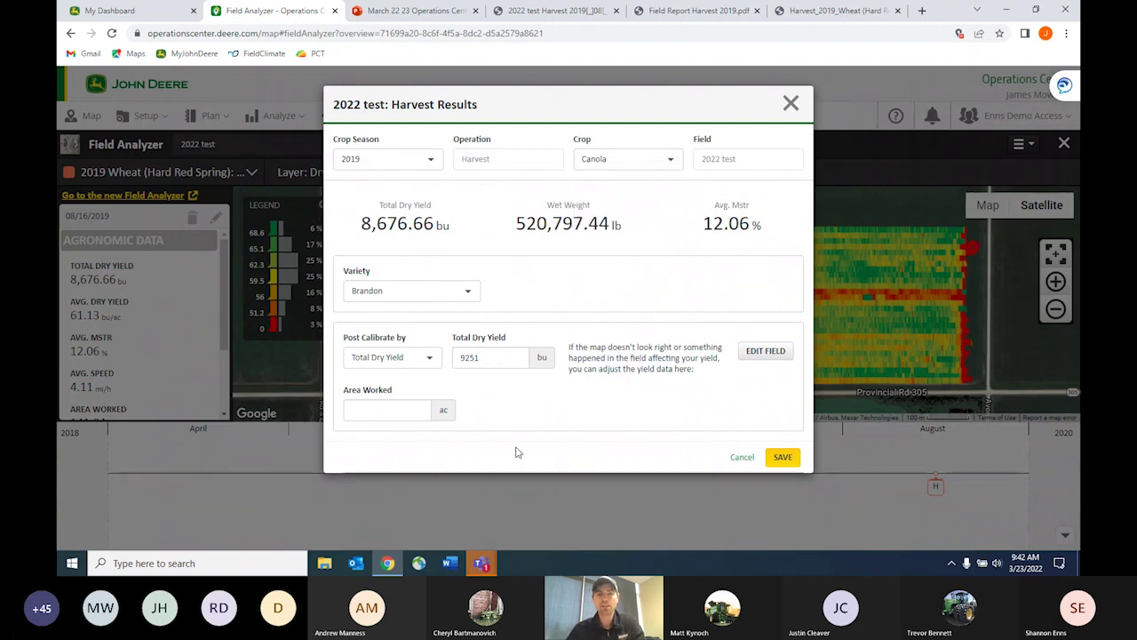
pyautogui.click(781, 457)
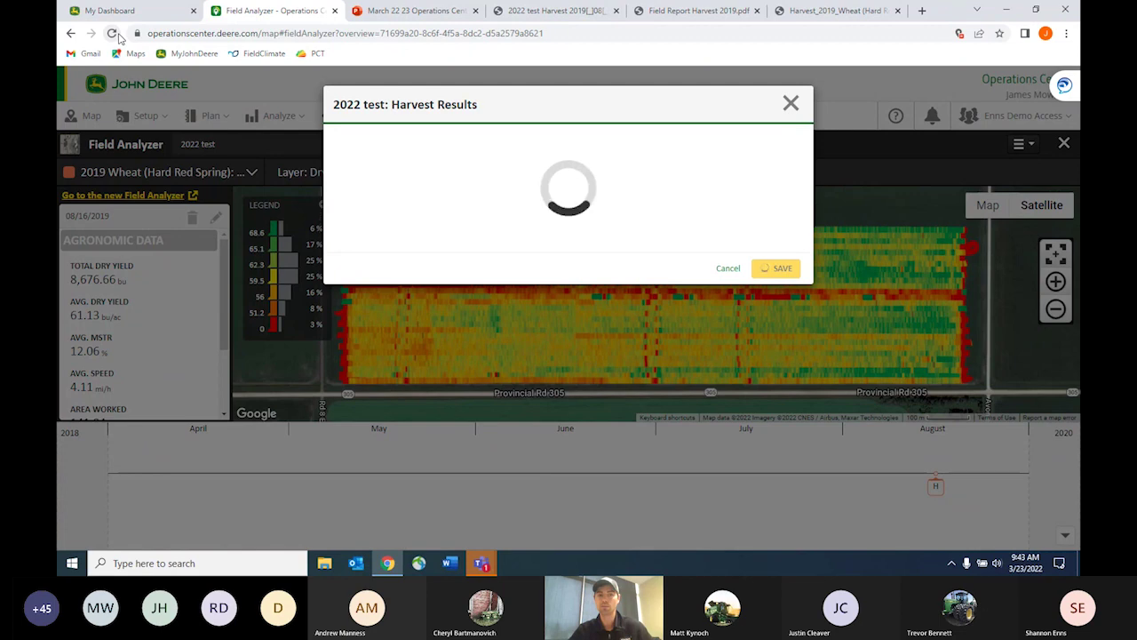
pyautogui.click(790, 104)
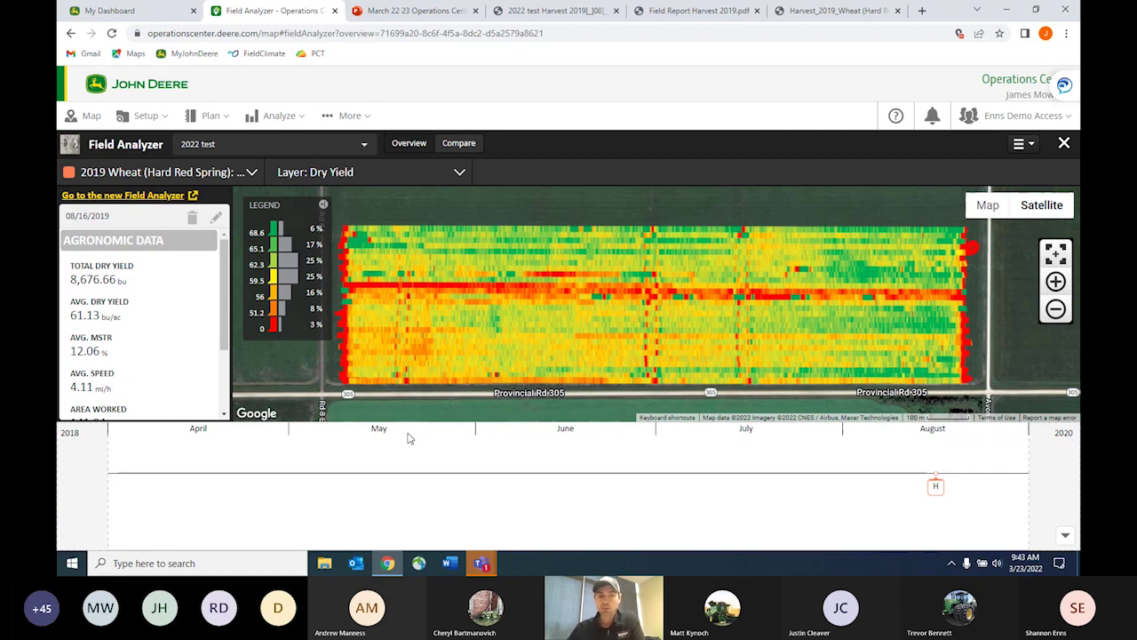
# - Close the previous Field Analyzer, reopen the current version and hide the field list to review the 2019 wheat harvest
pyautogui.click(1064, 144)
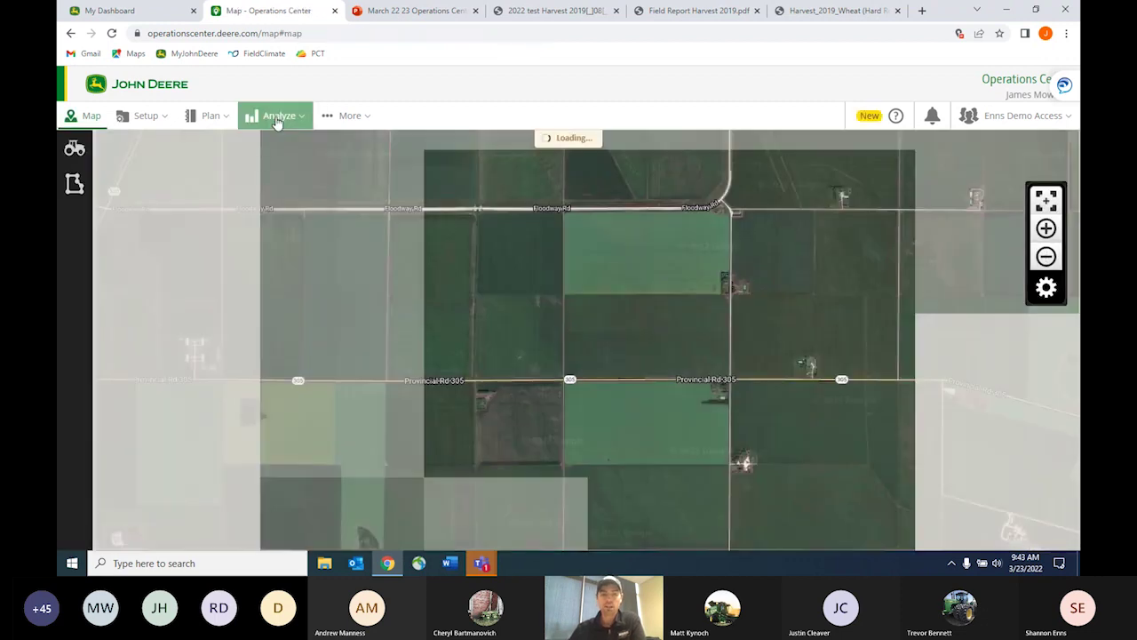
pyautogui.click(276, 120)
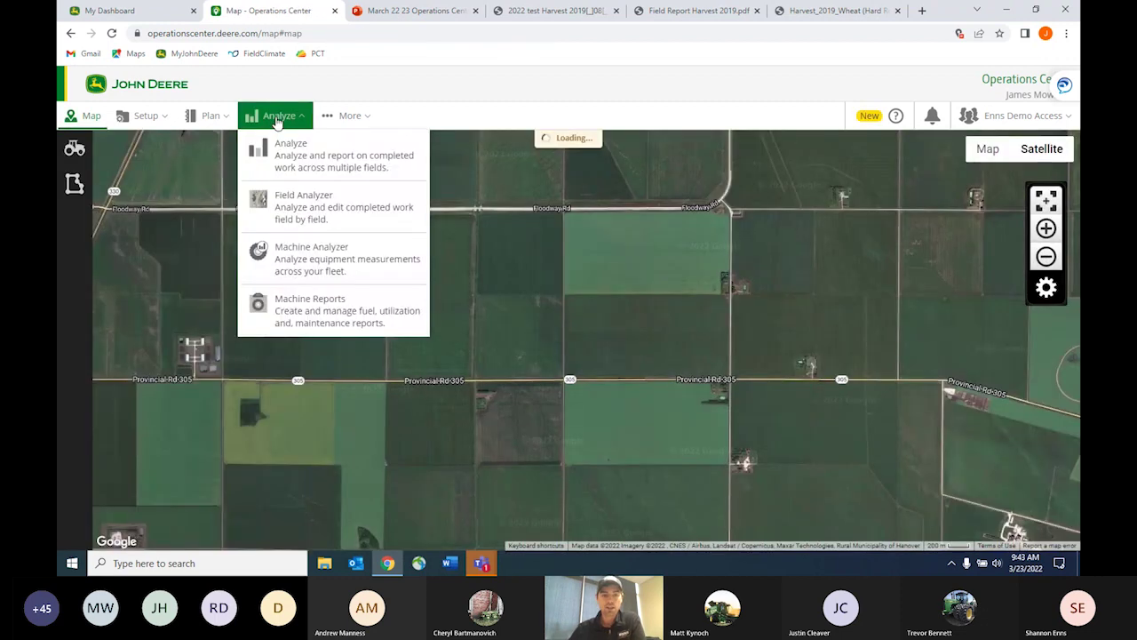
pyautogui.click(280, 190)
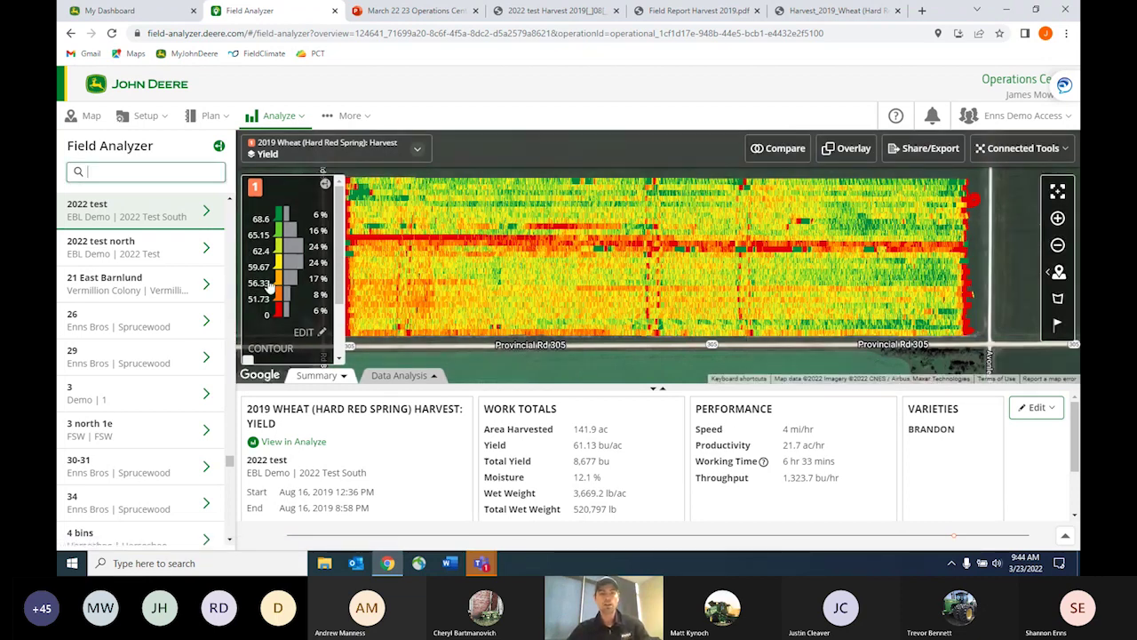
pyautogui.click(232, 148)
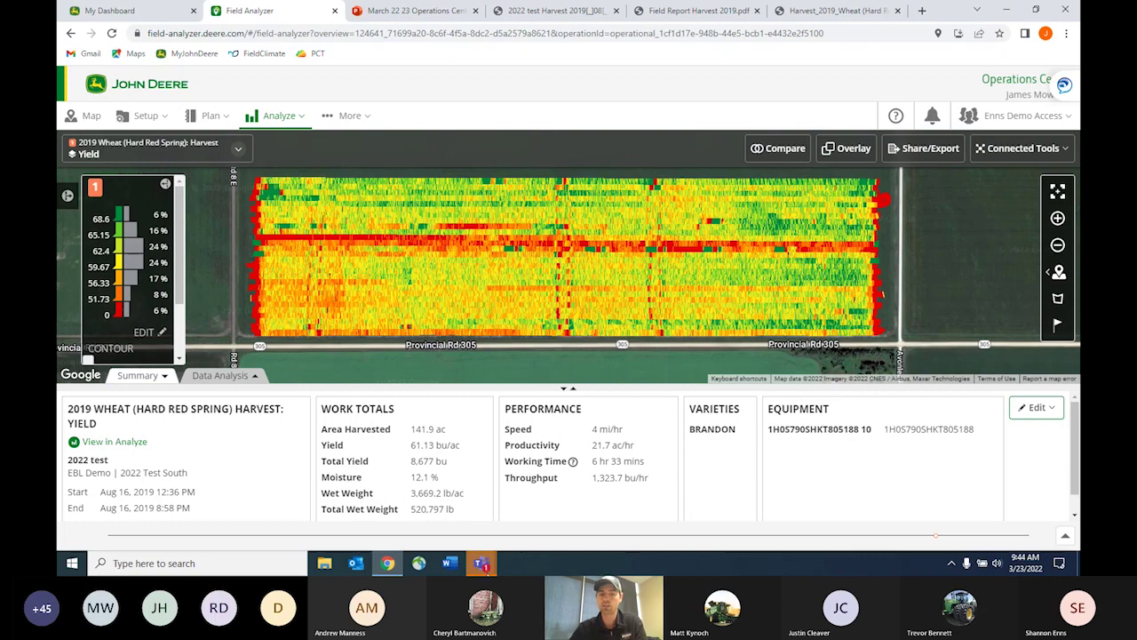
# - Switch to the Microsoft Teams meeting window and stop sharing the screen
pyautogui.moveTo(480, 562)
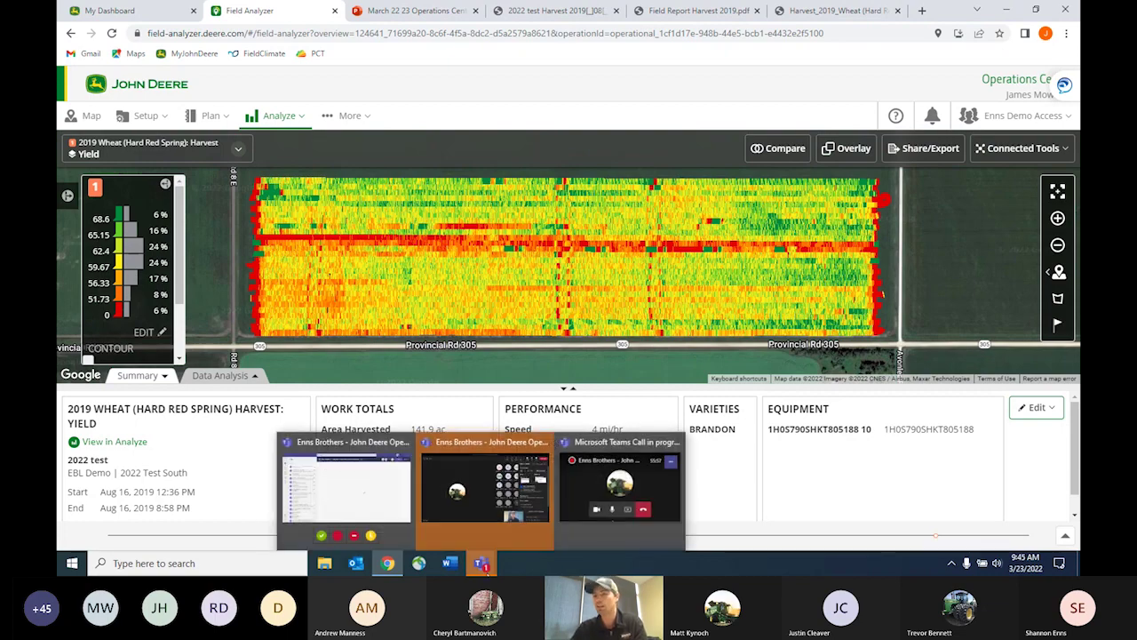
pyautogui.click(439, 498)
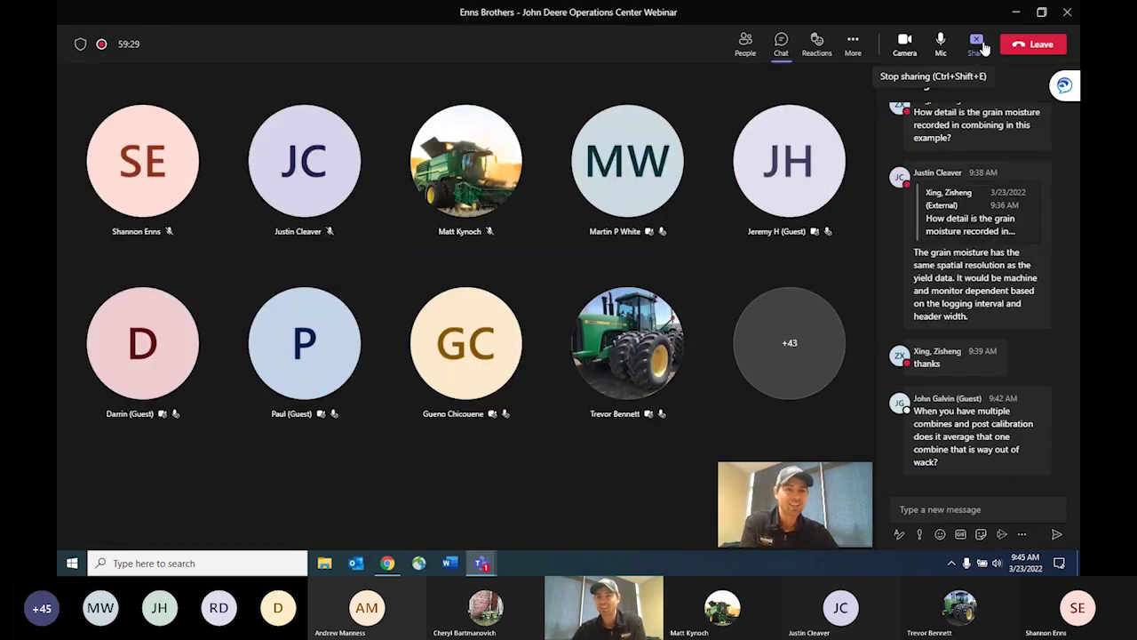
pyautogui.click(983, 49)
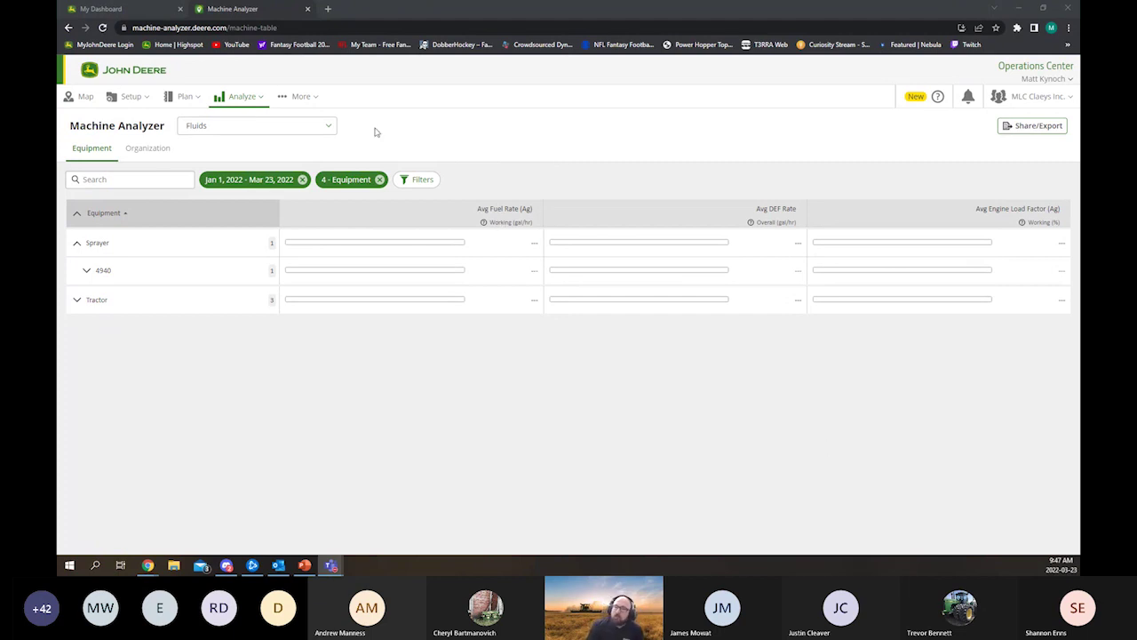
# - Look through the available saved views in Machine Analyzer and keep the Fluids view
pyautogui.click(240, 98)
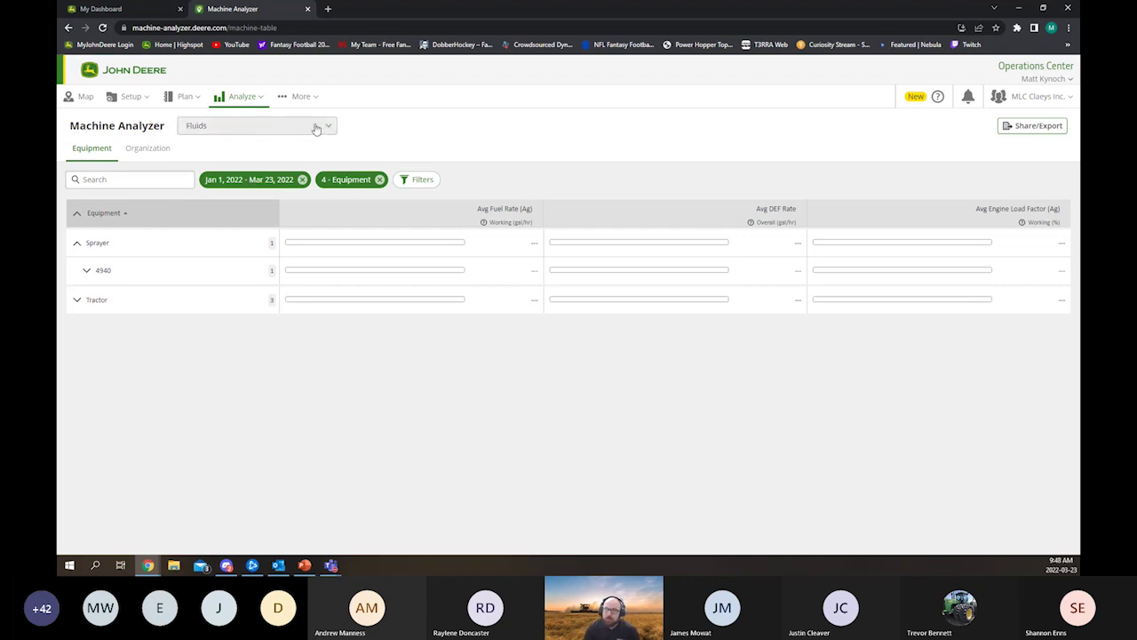
pyautogui.click(283, 131)
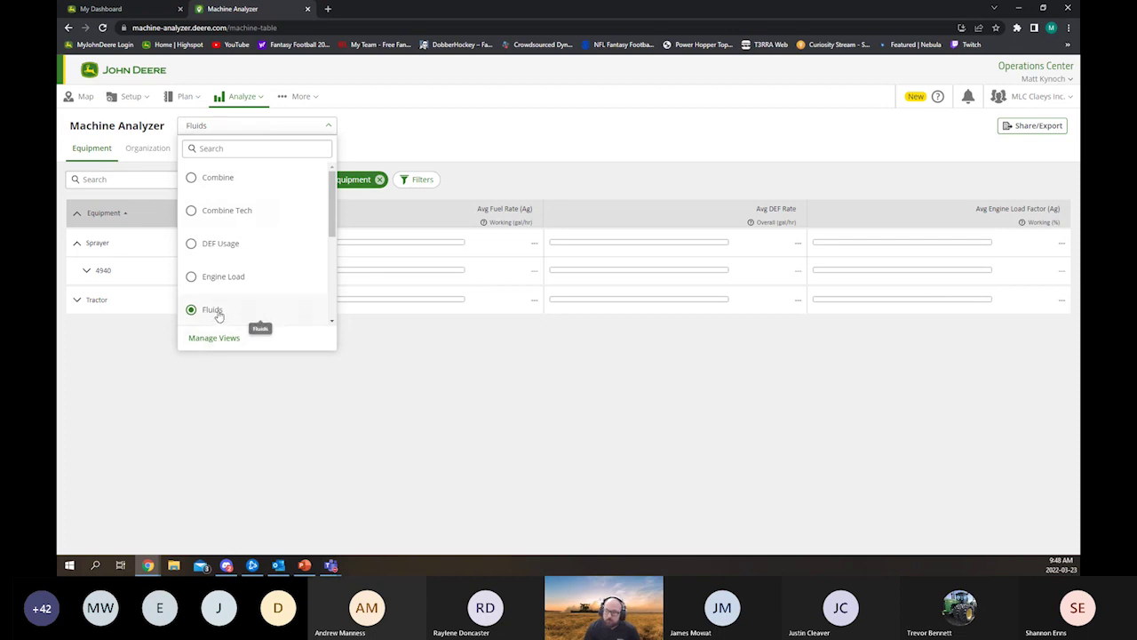
pyautogui.click(391, 352)
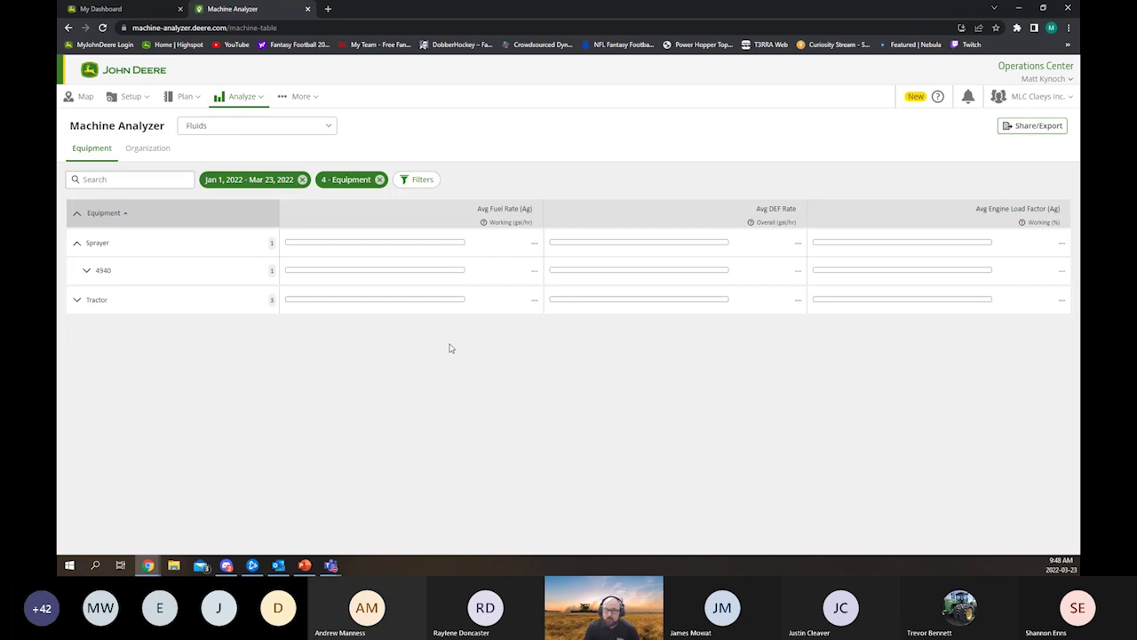
# - Open the management of Machine Analyzer views and start creating a new view
pyautogui.click(321, 133)
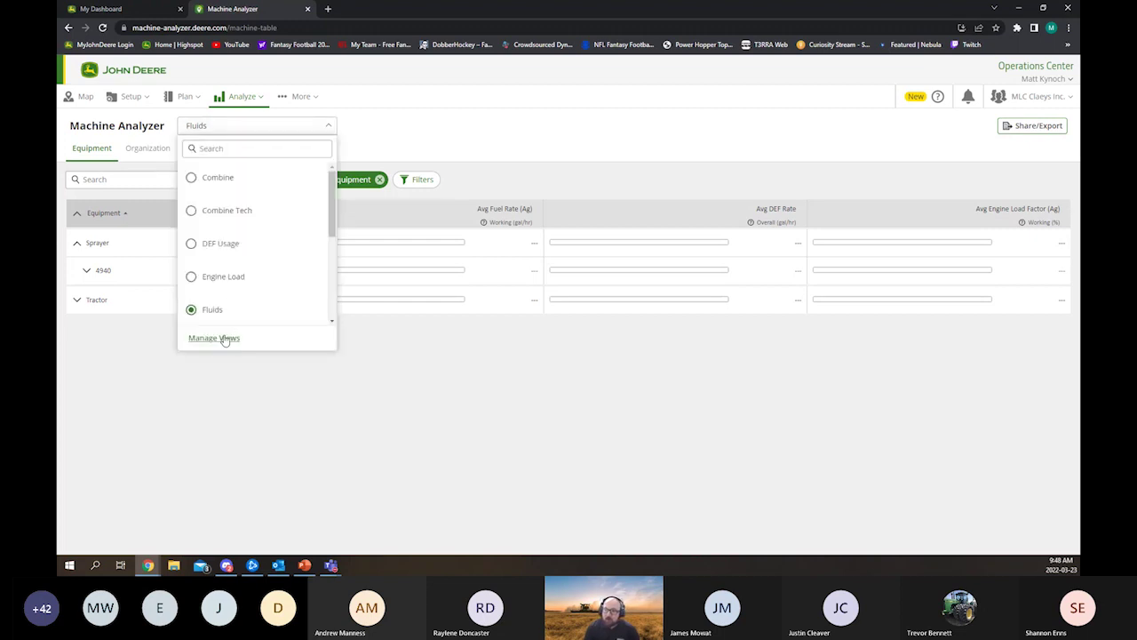
pyautogui.click(224, 338)
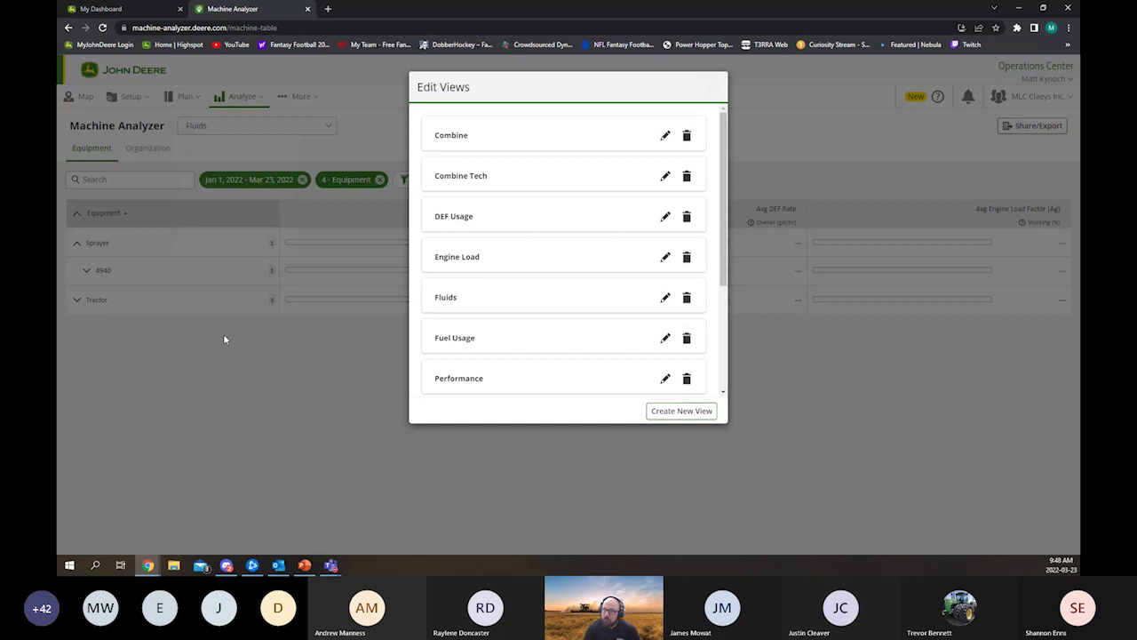
pyautogui.click(682, 411)
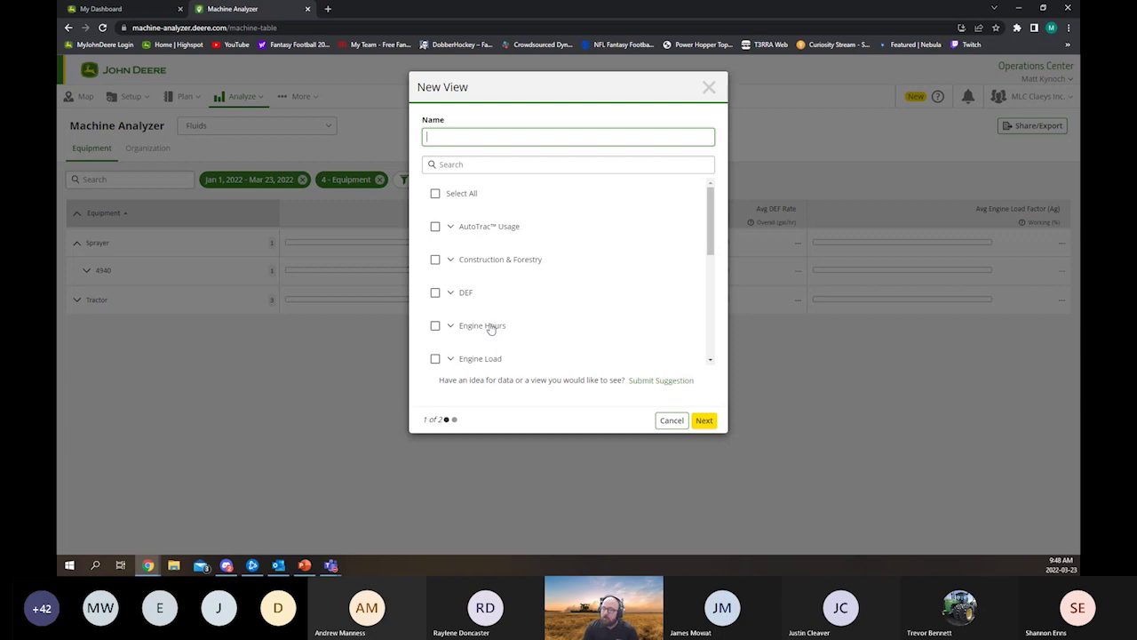
# - Examine the DEF metrics offered for the new view, including the Overall DEF group
pyautogui.scroll(-1, 474, 287)
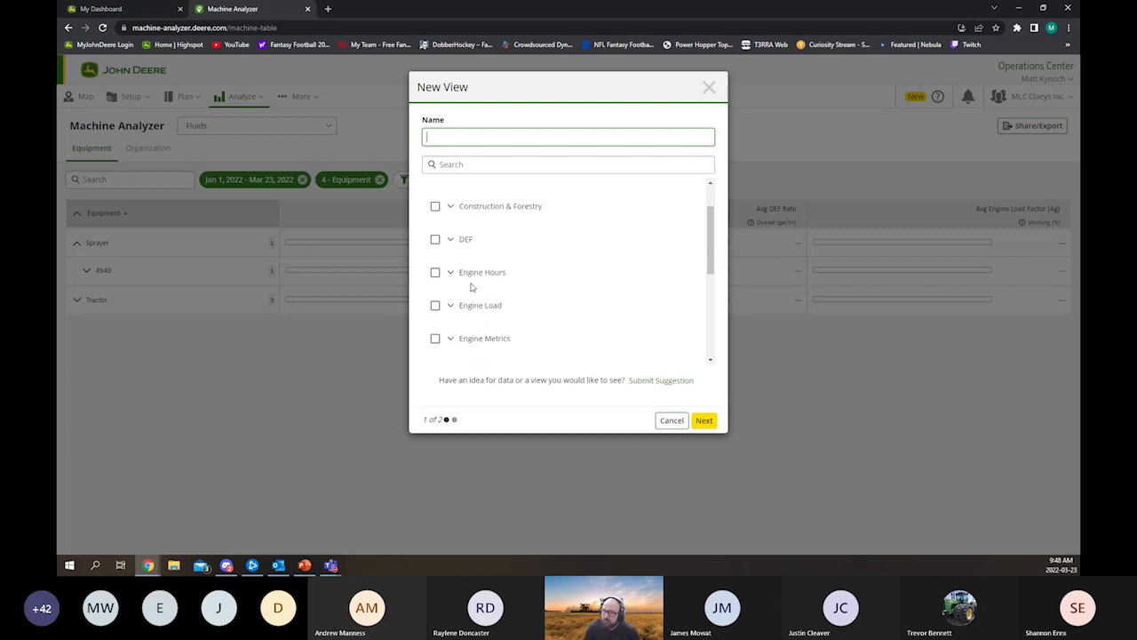
pyautogui.click(451, 242)
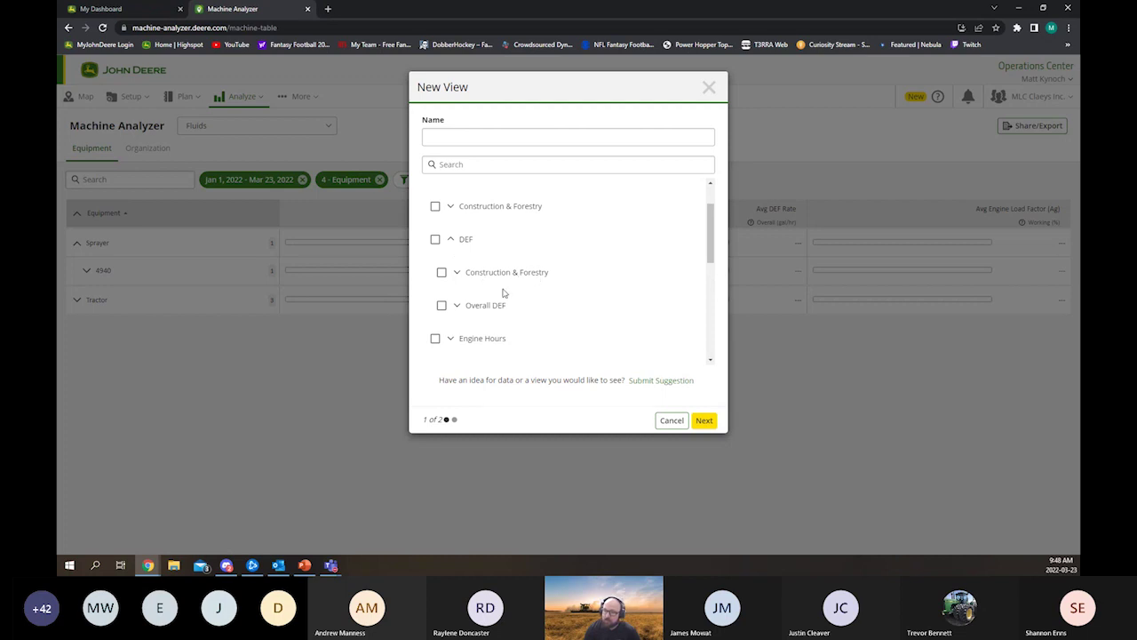
pyautogui.click(456, 305)
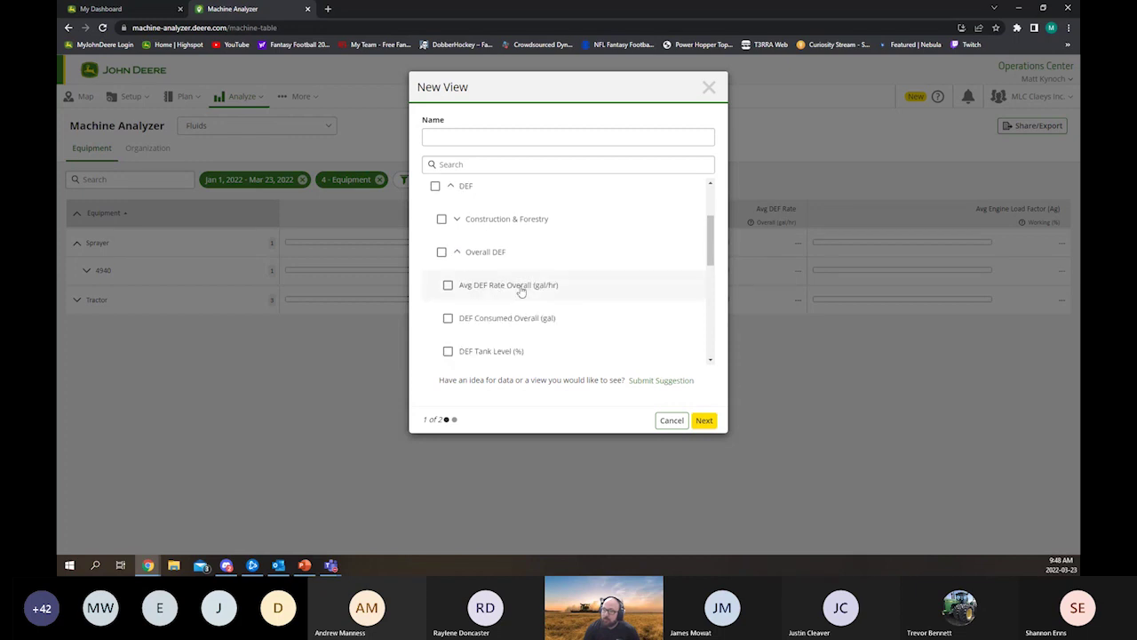
pyautogui.scroll(-1, 515, 306)
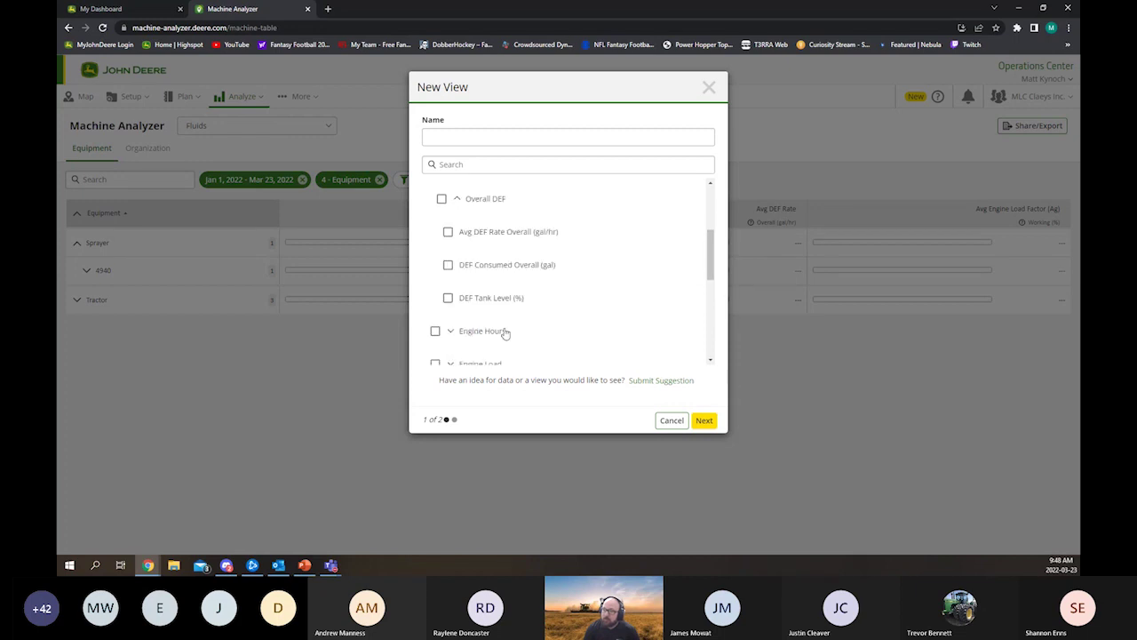
pyautogui.click(456, 198)
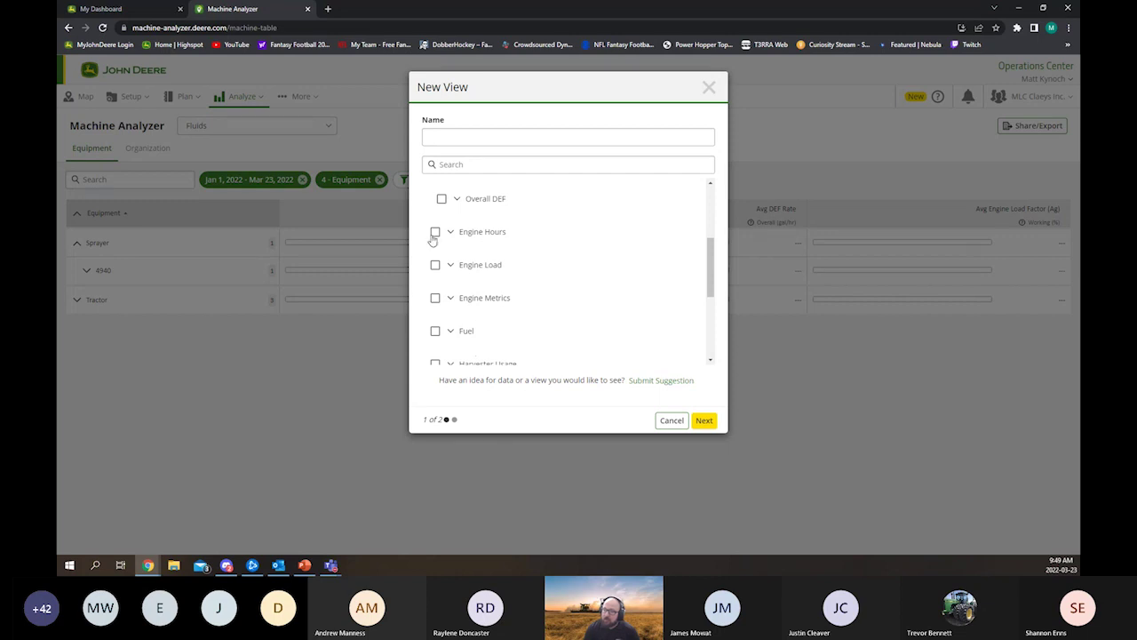
# - Examine the Utilization metrics offered for the new view, including the individual Agriculture idle, transport and working measures
pyautogui.scroll(-5, 433, 240)
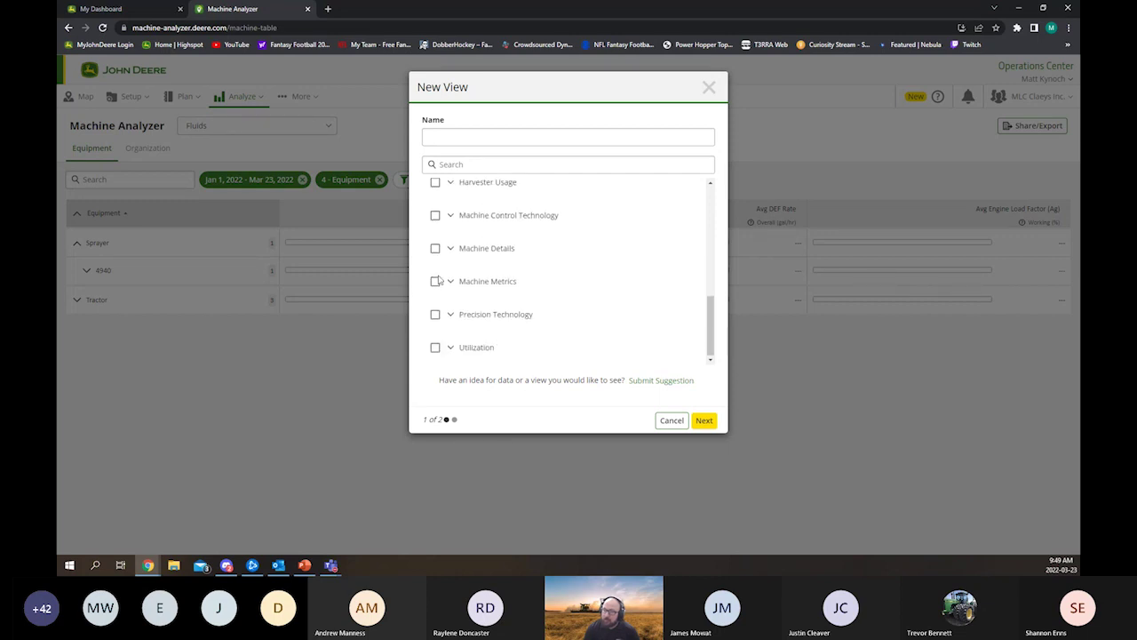
pyautogui.click(452, 349)
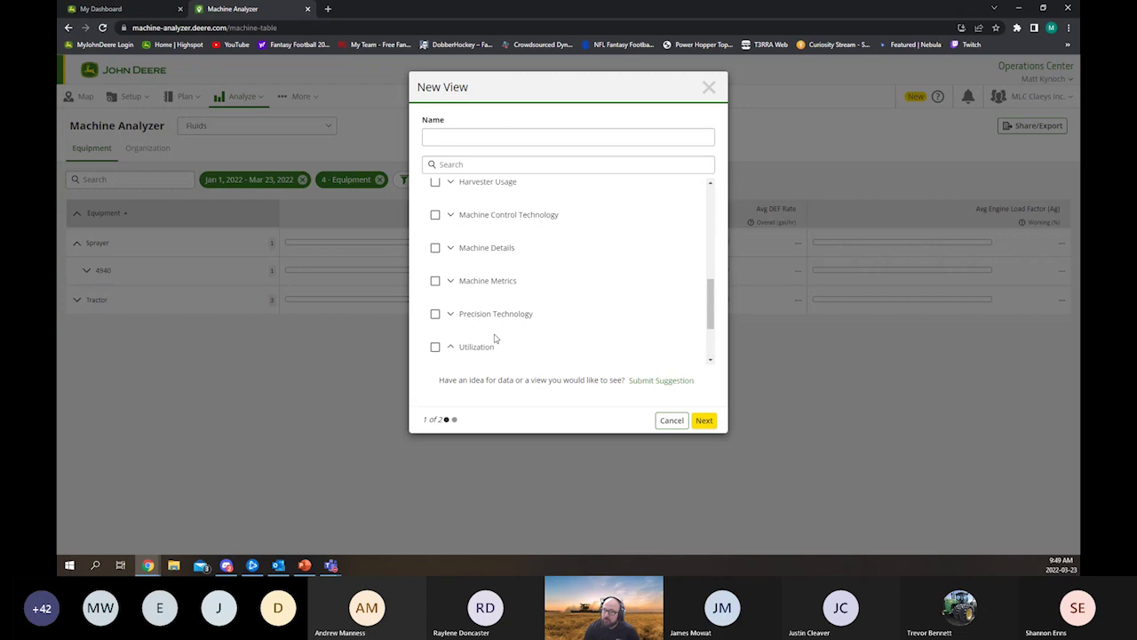
pyautogui.scroll(-1, 495, 332)
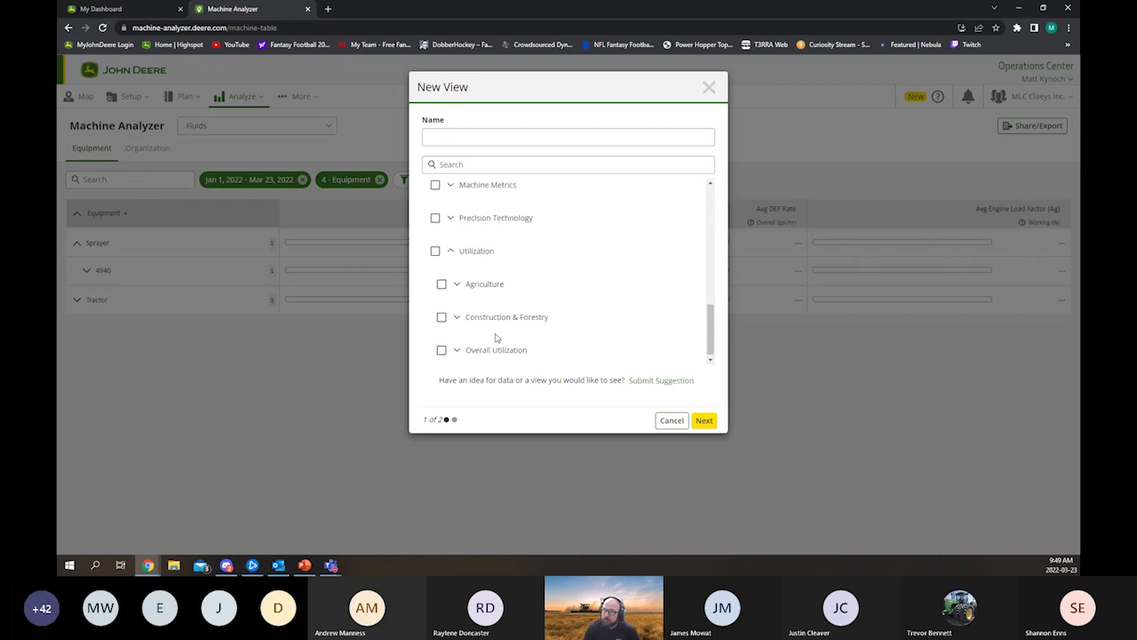
pyautogui.click(457, 282)
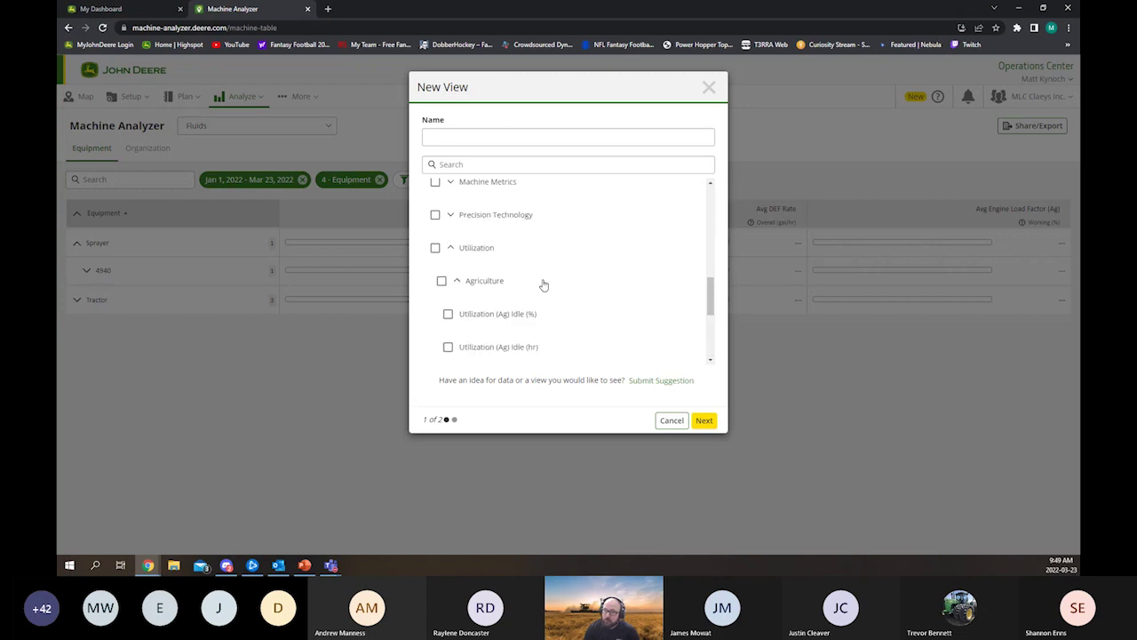
pyautogui.scroll(-2, 542, 282)
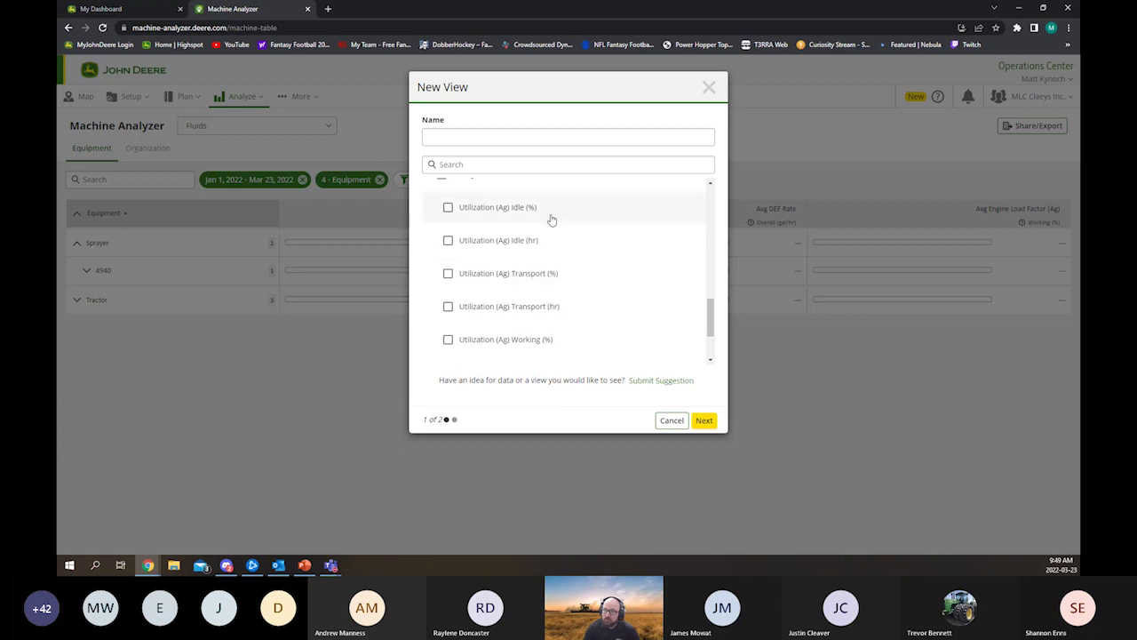
# - Examine the remaining Utilization metrics offered for the new view, including the Overall Utilization group, and collapse the Utilization category
pyautogui.scroll(-2, 551, 284)
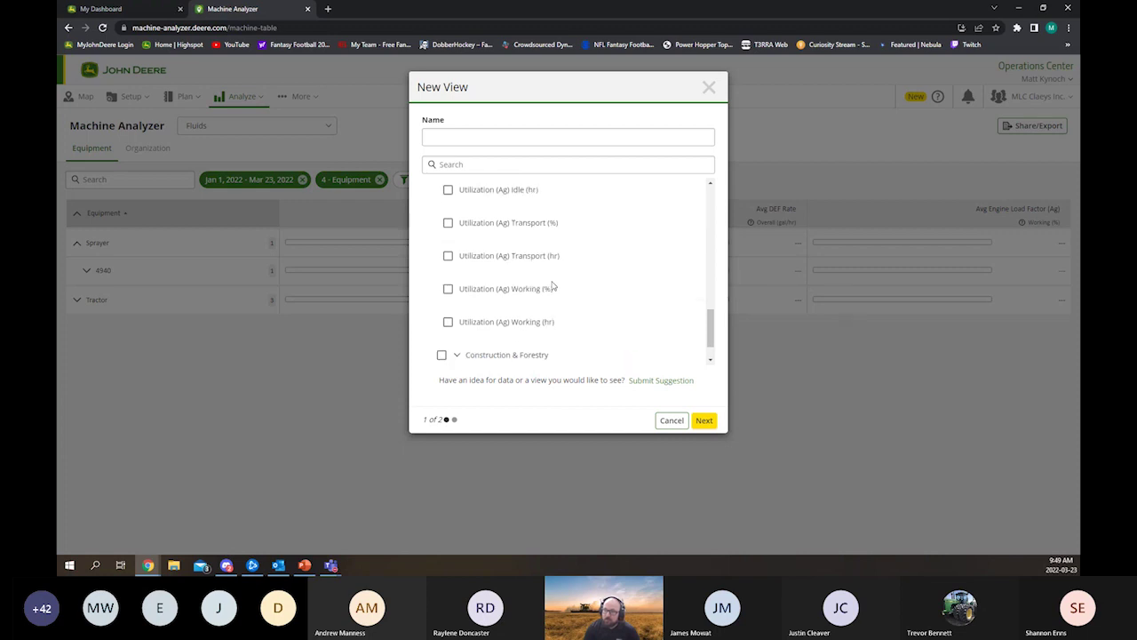
pyautogui.scroll(2, 552, 284)
pyautogui.scroll(3, 470, 222)
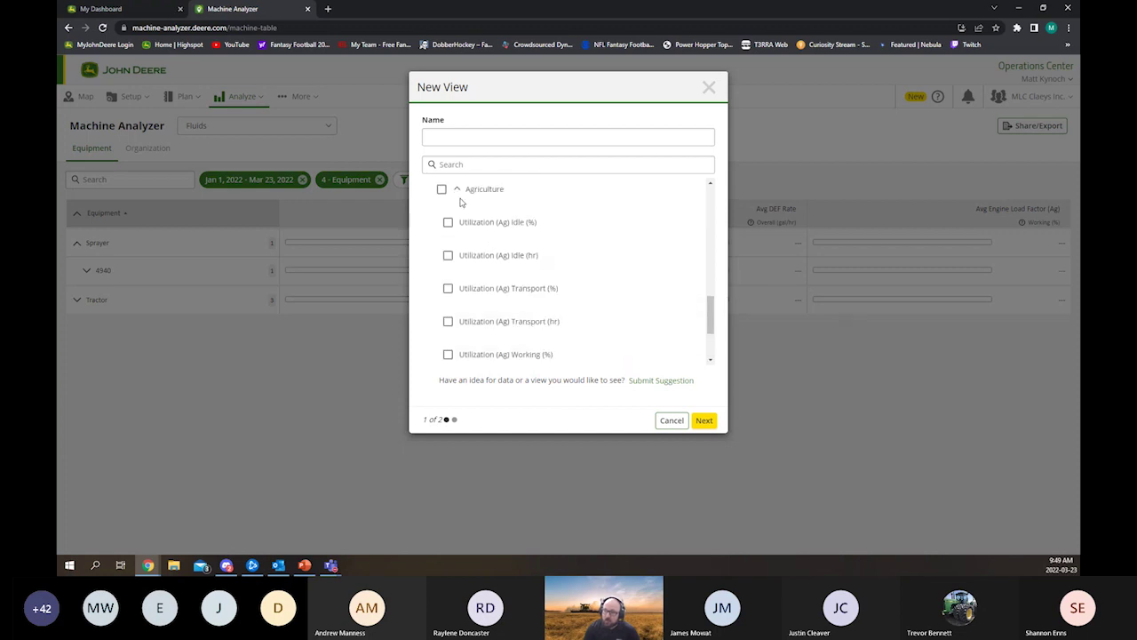
pyautogui.click(459, 191)
pyautogui.click(458, 348)
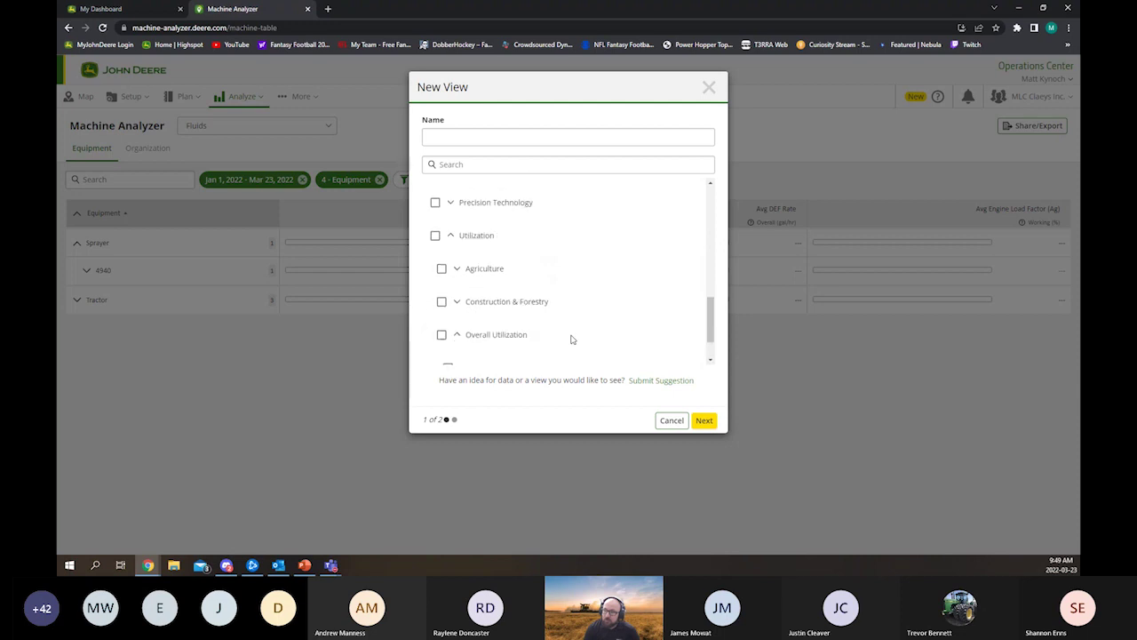
pyautogui.scroll(-1, 569, 336)
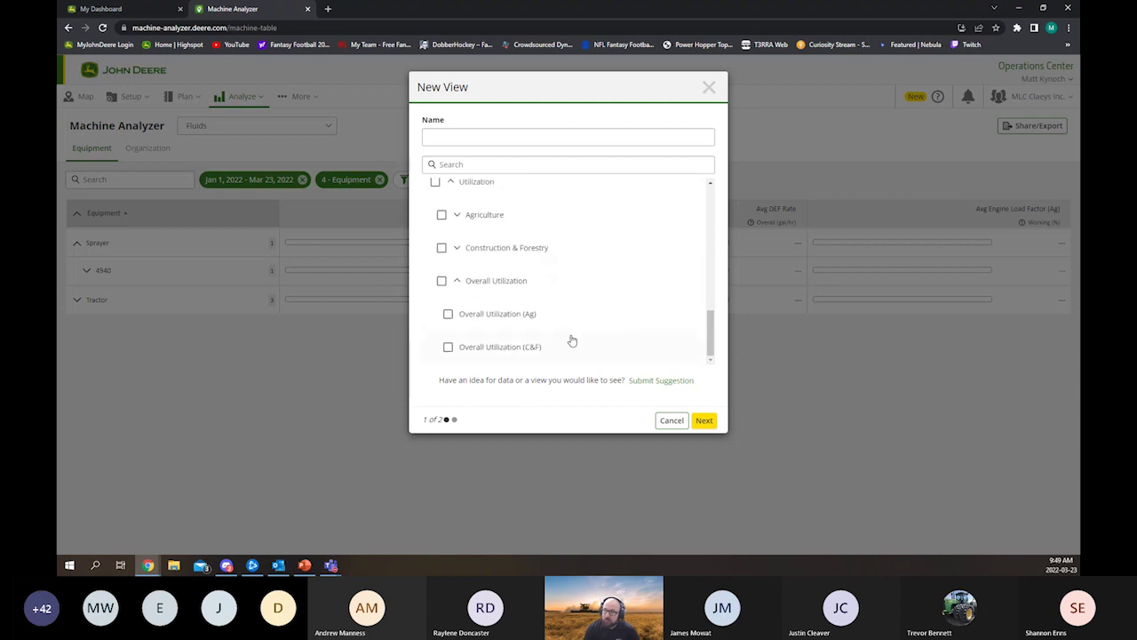
pyautogui.click(459, 282)
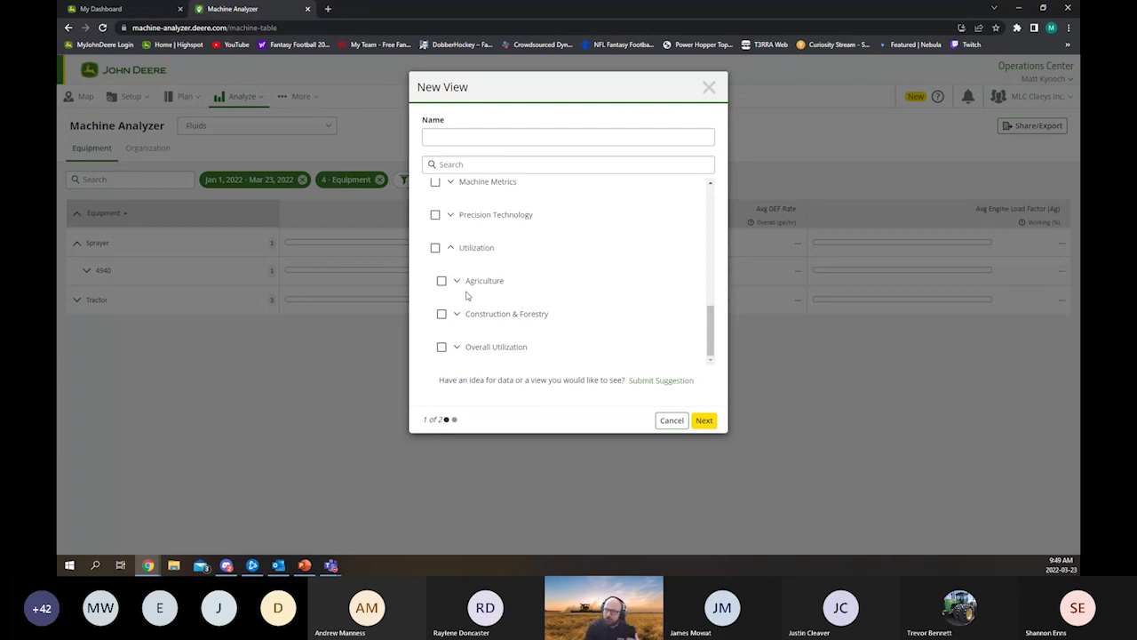
pyautogui.click(451, 248)
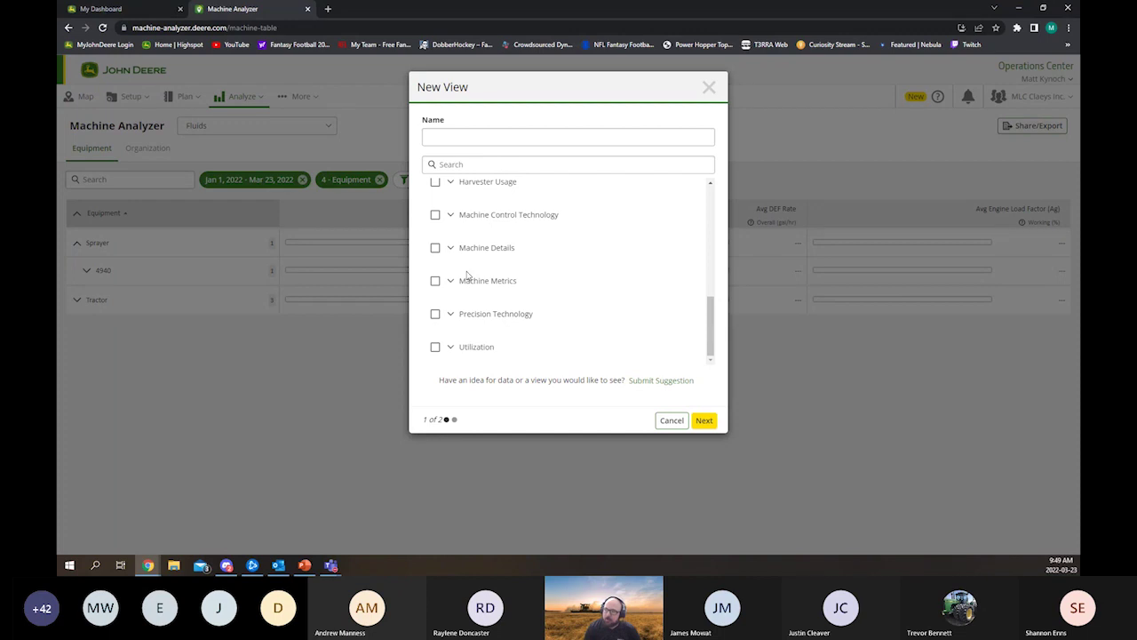
# - Examine the Precision Technology metrics offered for the new view, including Sprayer Technology, and discard the new view without saving
pyautogui.click(450, 314)
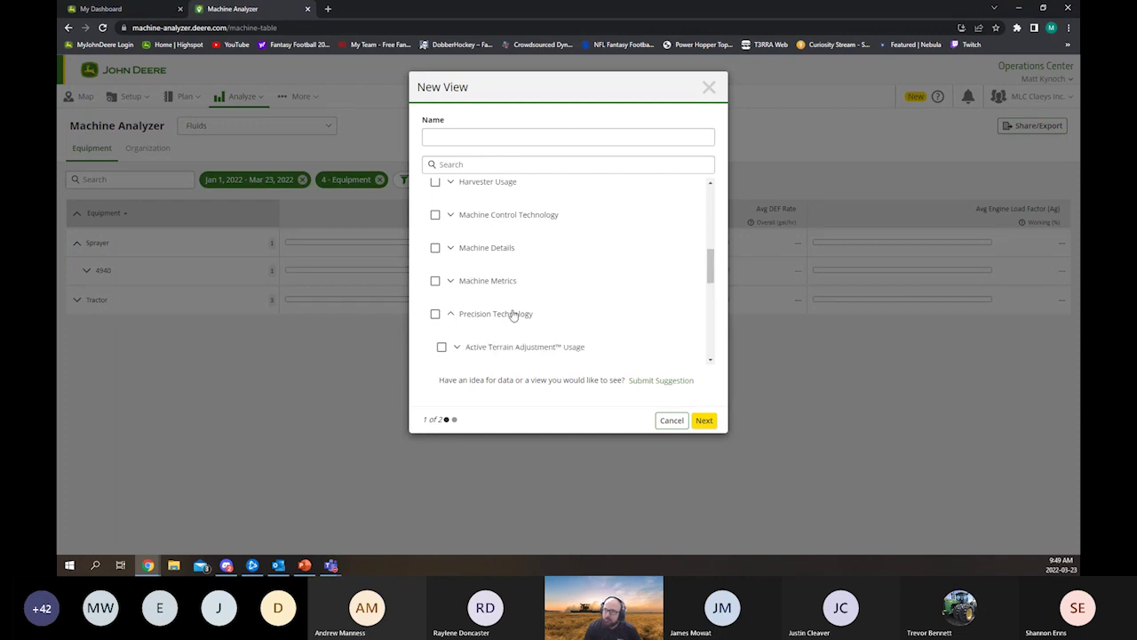
pyautogui.scroll(-1, 515, 314)
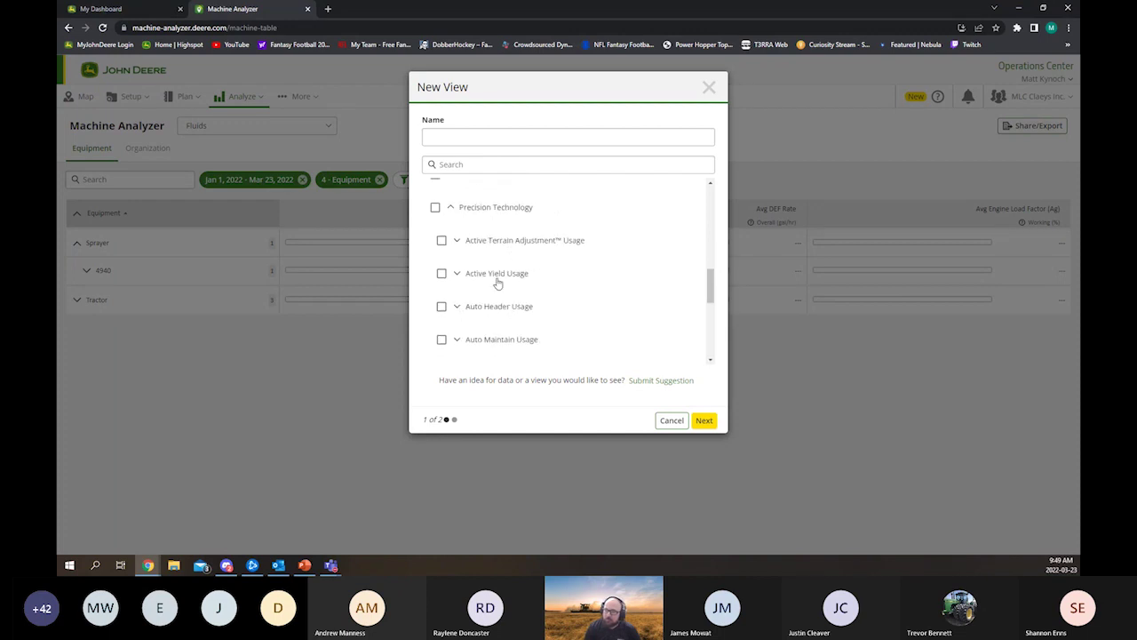
pyautogui.scroll(-2, 500, 342)
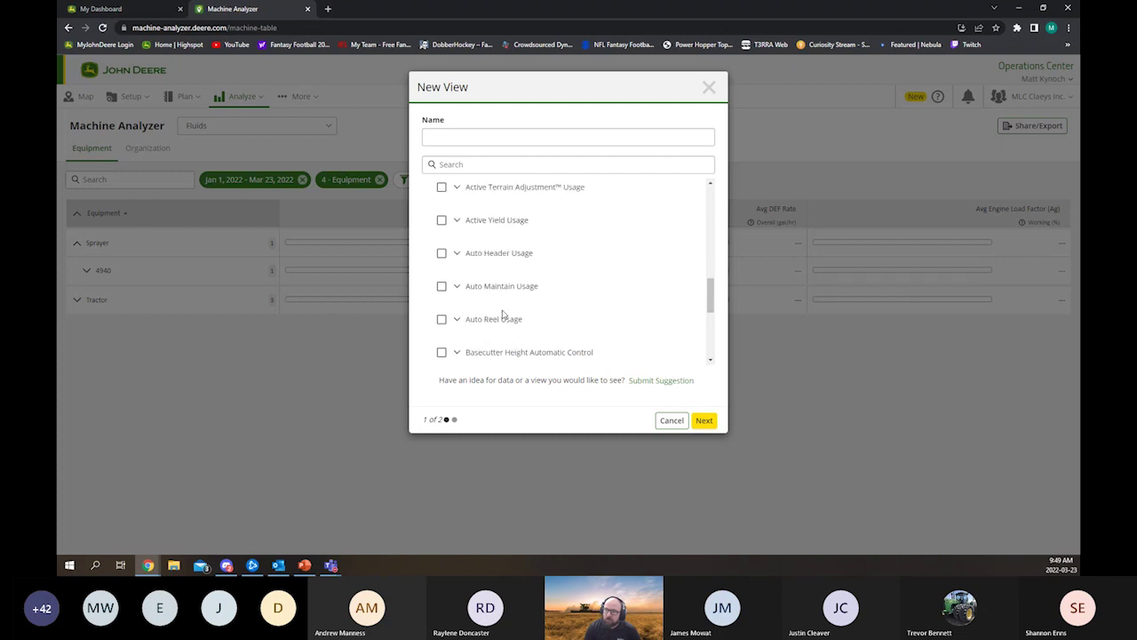
pyautogui.scroll(-5, 513, 296)
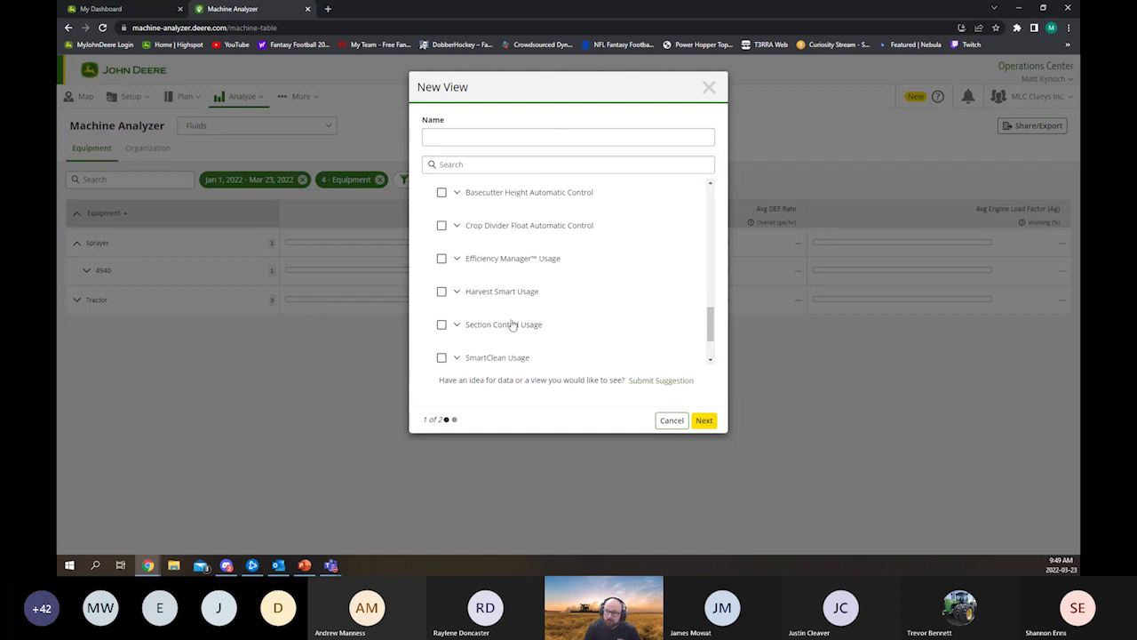
pyautogui.scroll(-2, 513, 325)
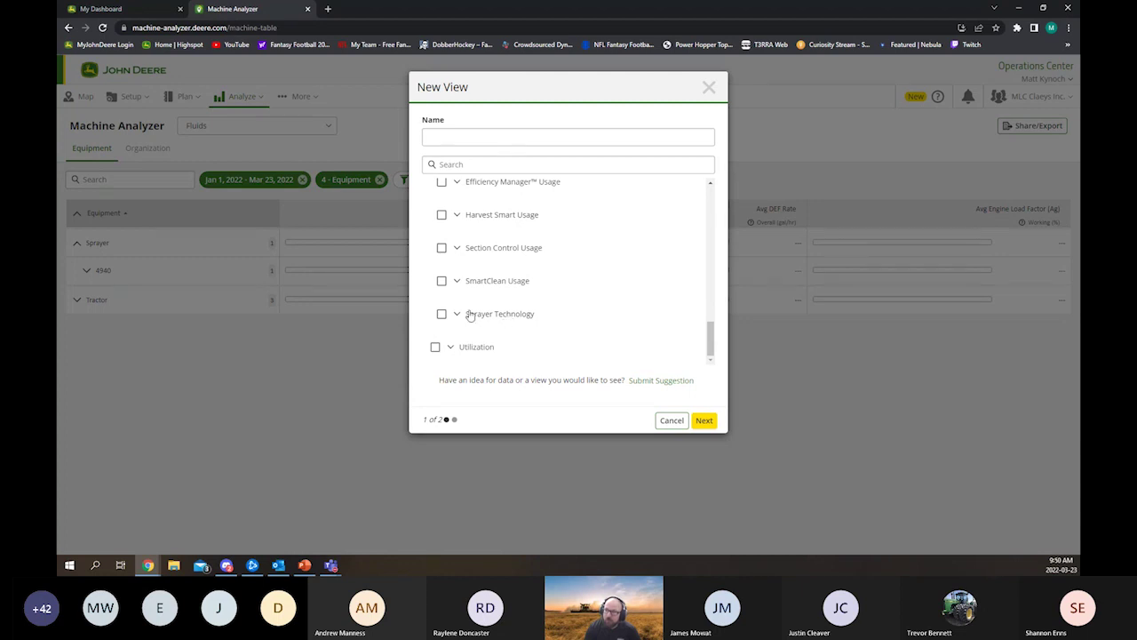
pyautogui.click(473, 314)
pyautogui.scroll(-1, 487, 302)
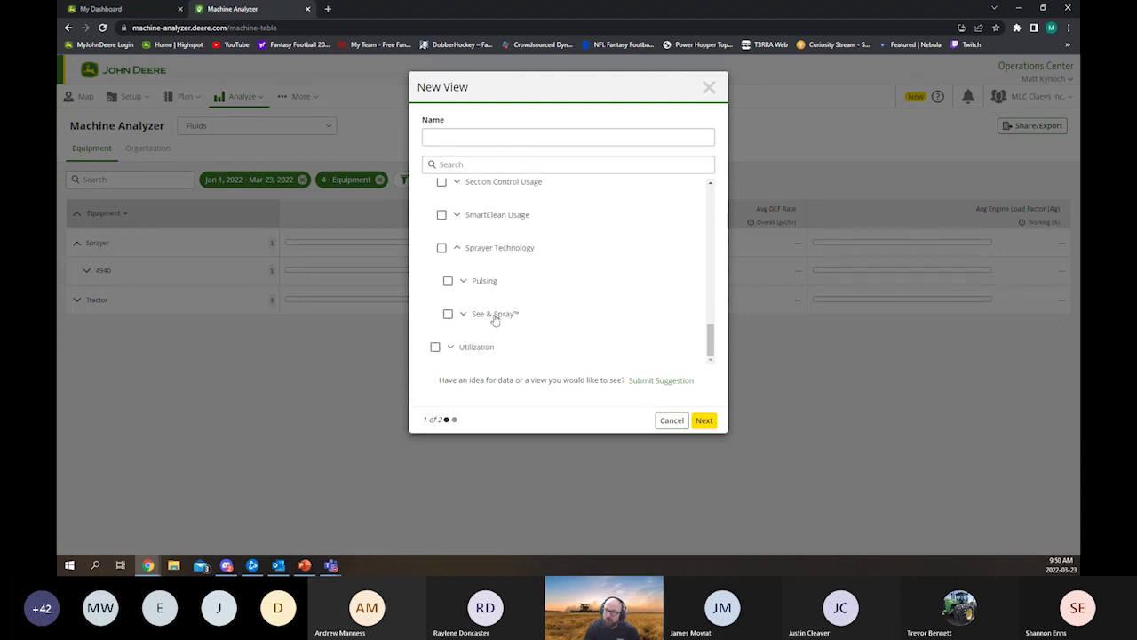
pyautogui.click(458, 248)
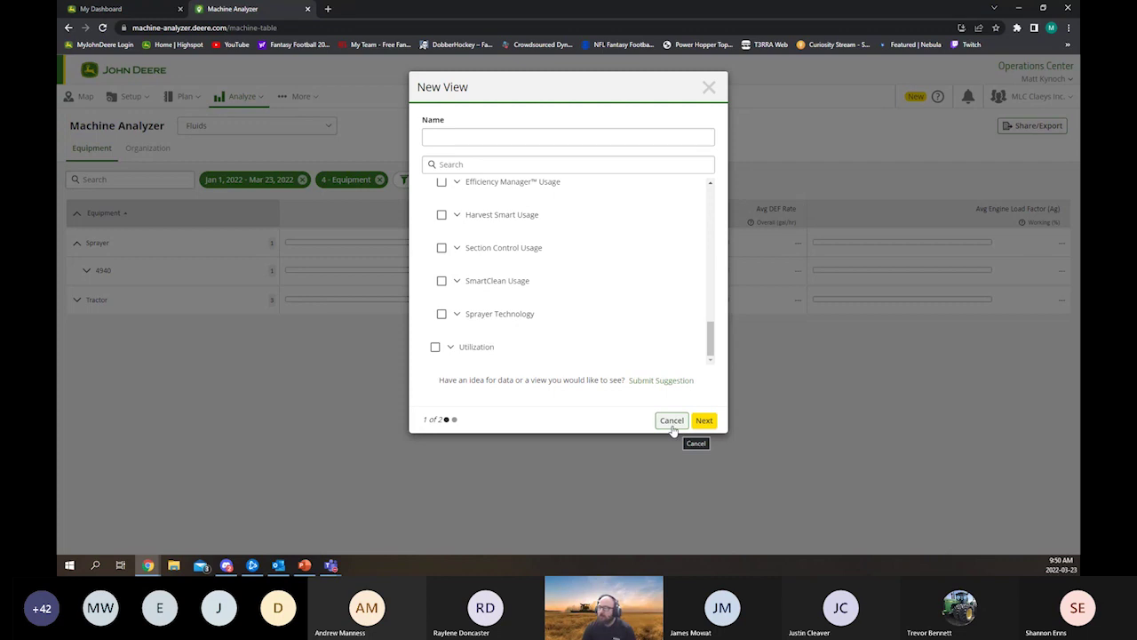
pyautogui.click(672, 422)
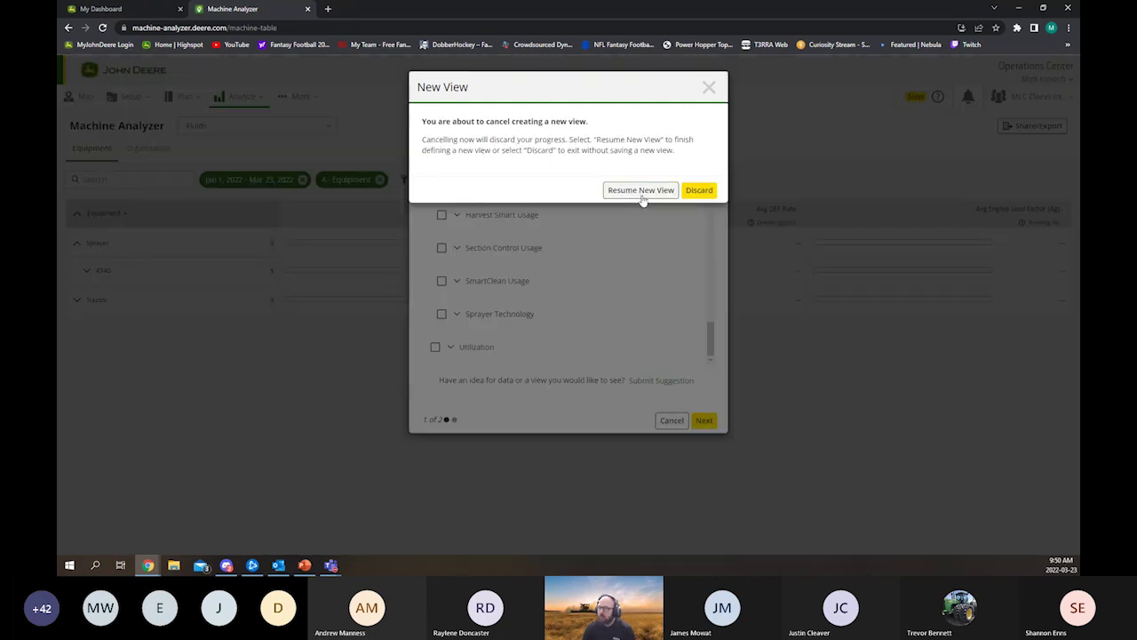
pyautogui.click(699, 191)
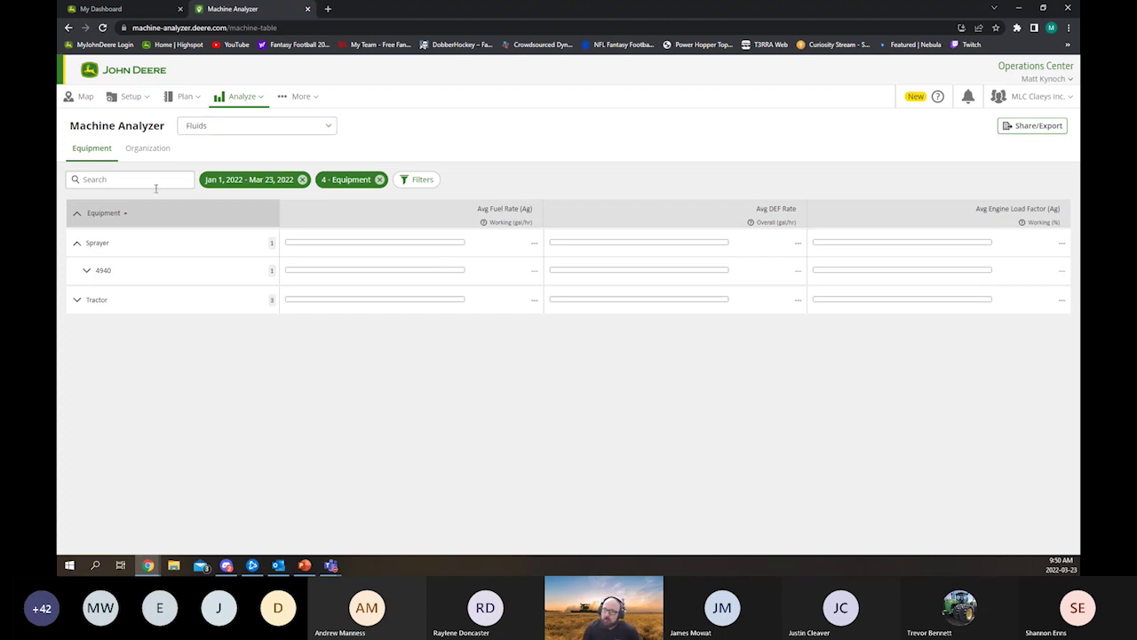
# - Change the date range filter of the Fluids view to Lifetime
pyautogui.click(257, 181)
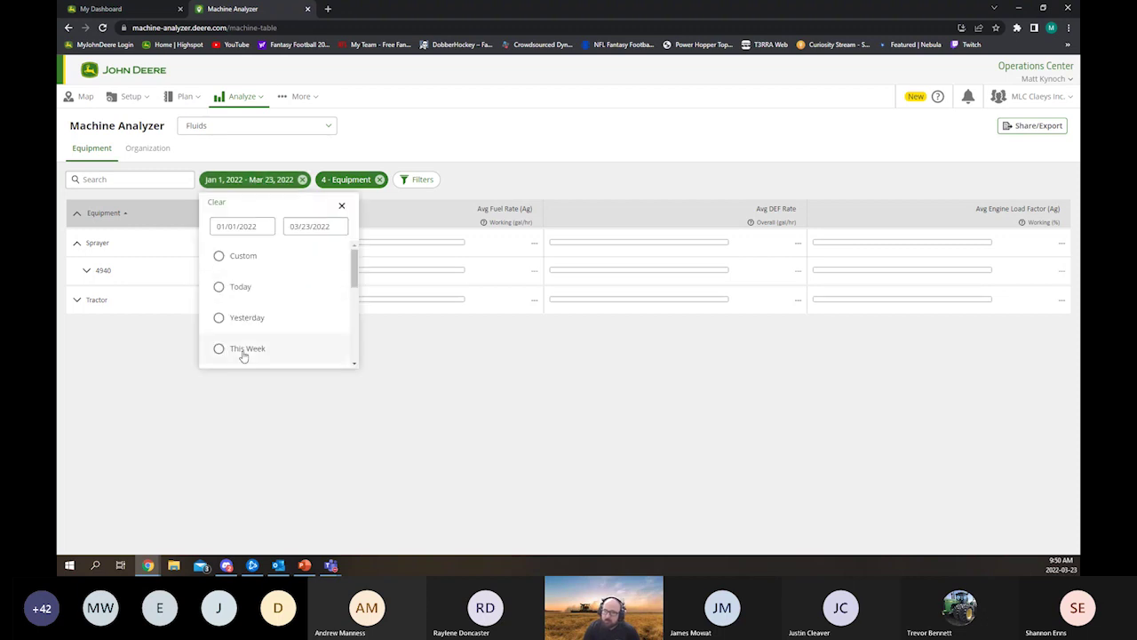
pyautogui.scroll(-5, 266, 355)
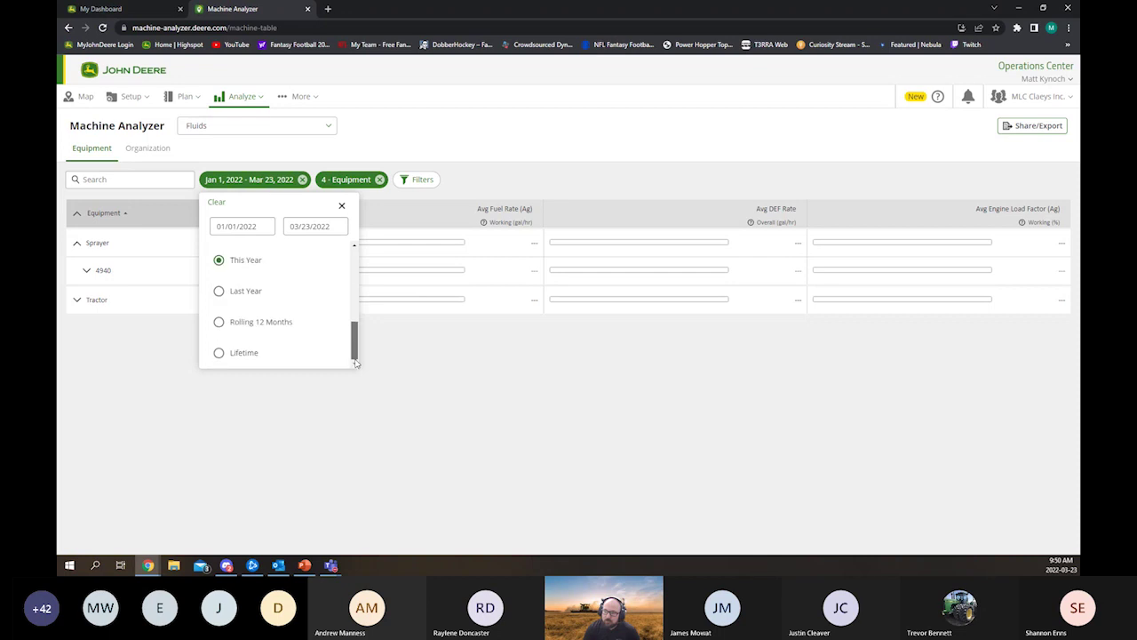
pyautogui.click(234, 356)
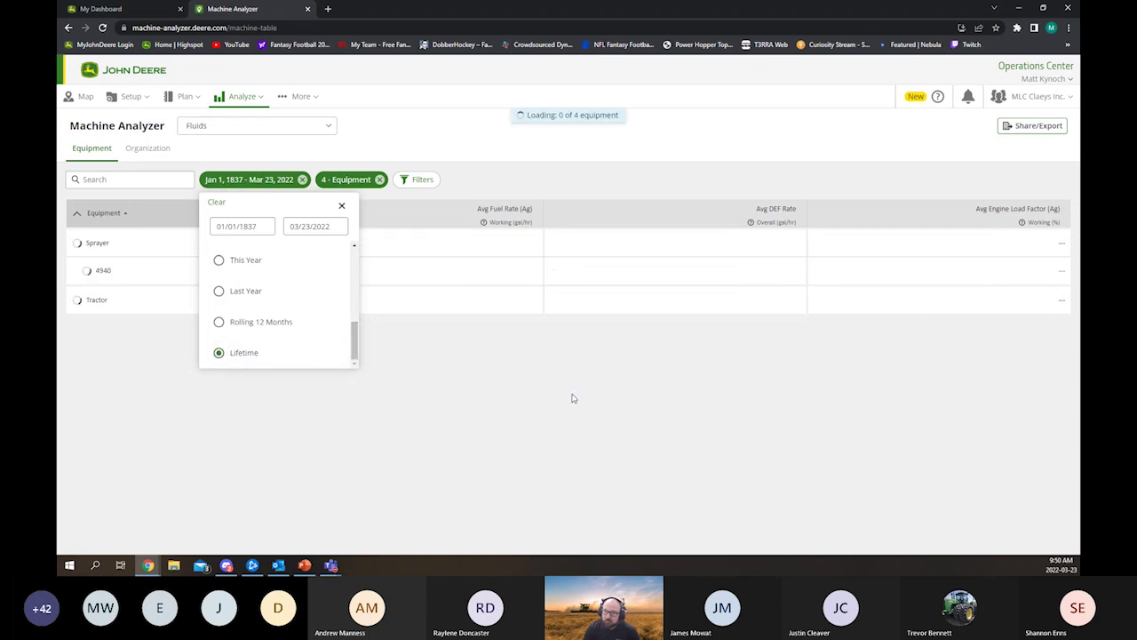
pyautogui.click(692, 413)
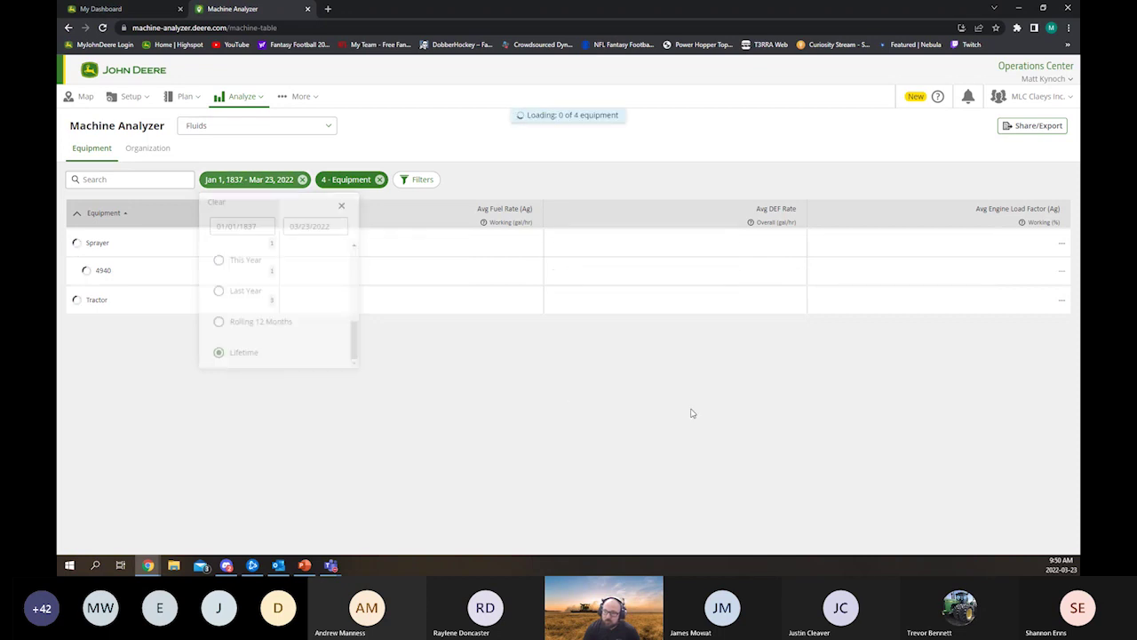
# - Check the equipment included in the filter and look through the machines under the 4940 sprayer and Tractor groups
pyautogui.click(343, 182)
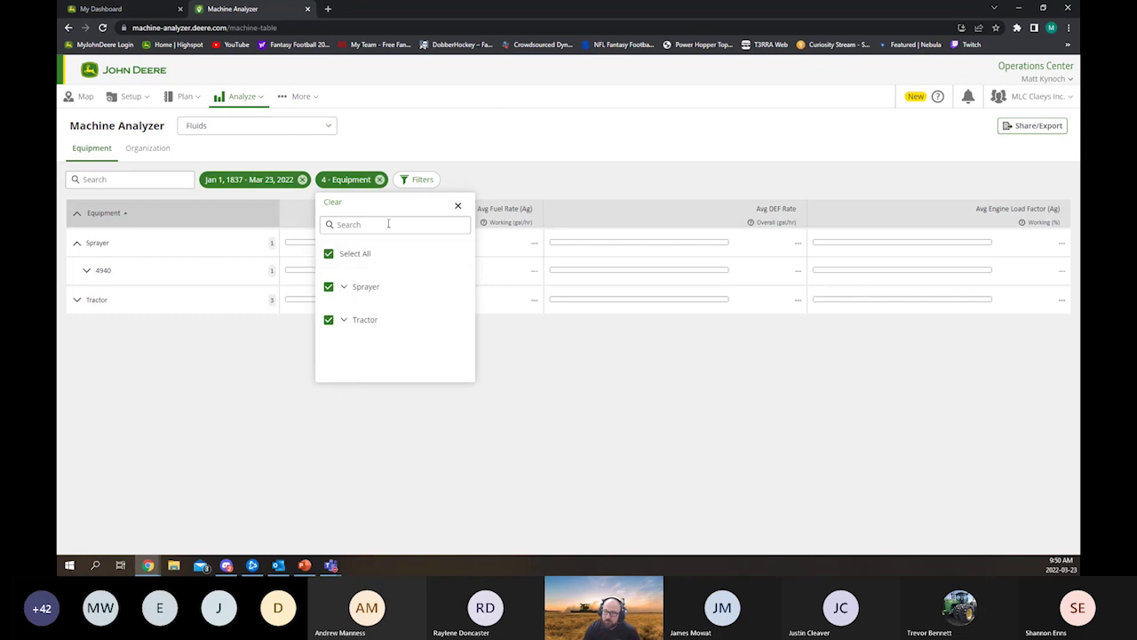
pyautogui.click(458, 205)
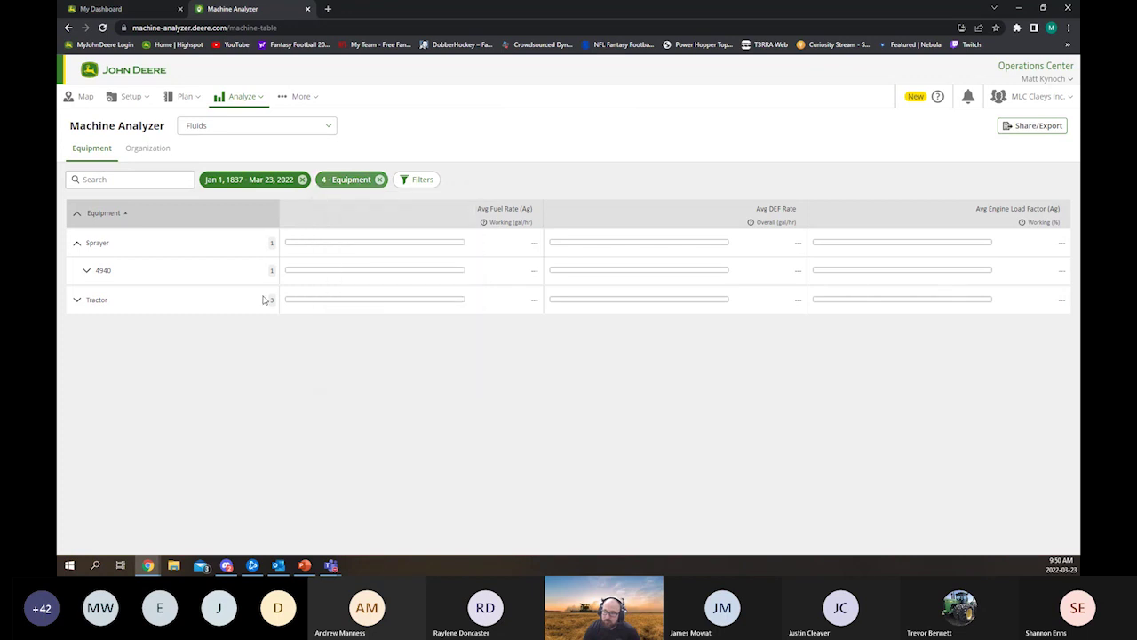
pyautogui.click(87, 271)
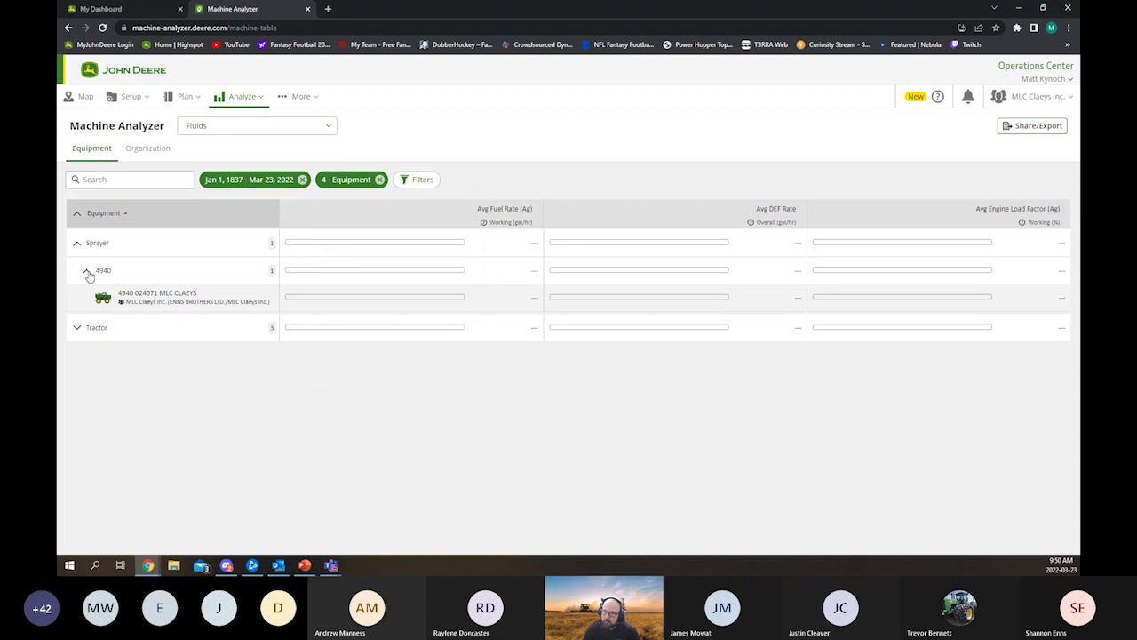
pyautogui.click(87, 272)
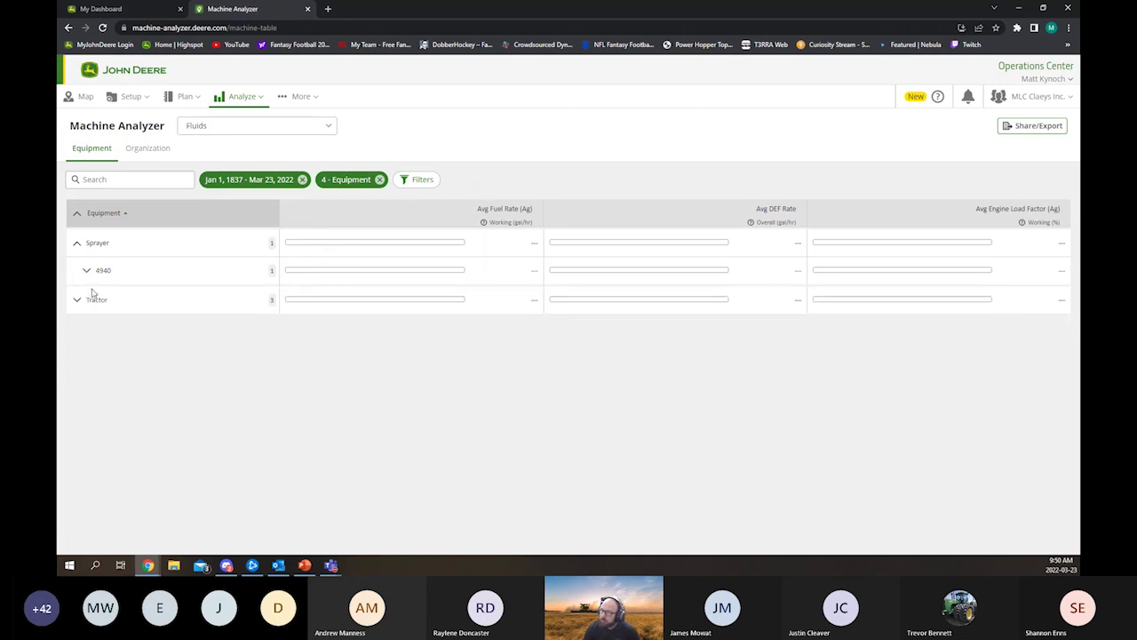
pyautogui.click(76, 300)
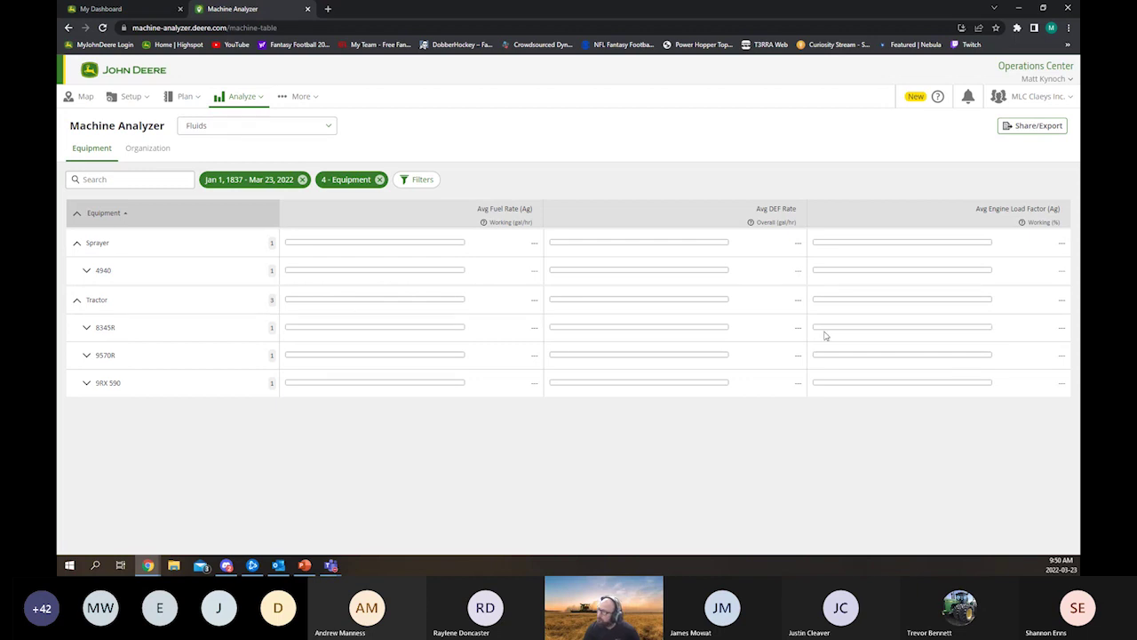
# - Clear the date range and equipment filters, and set the date range to Lifetime again
pyautogui.click(299, 181)
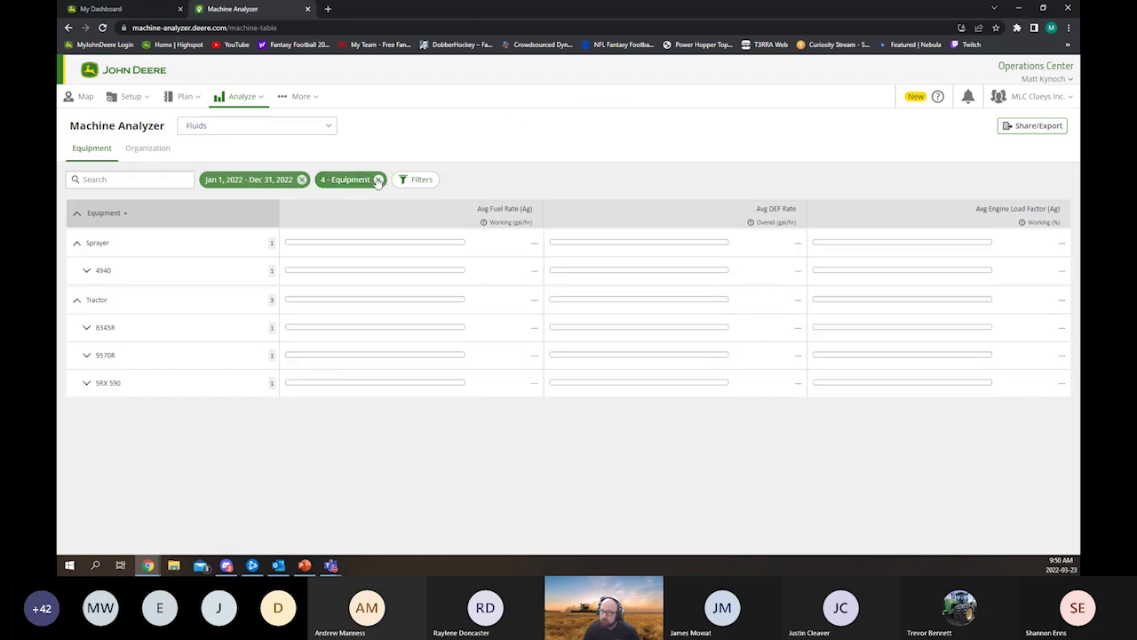
pyautogui.click(378, 180)
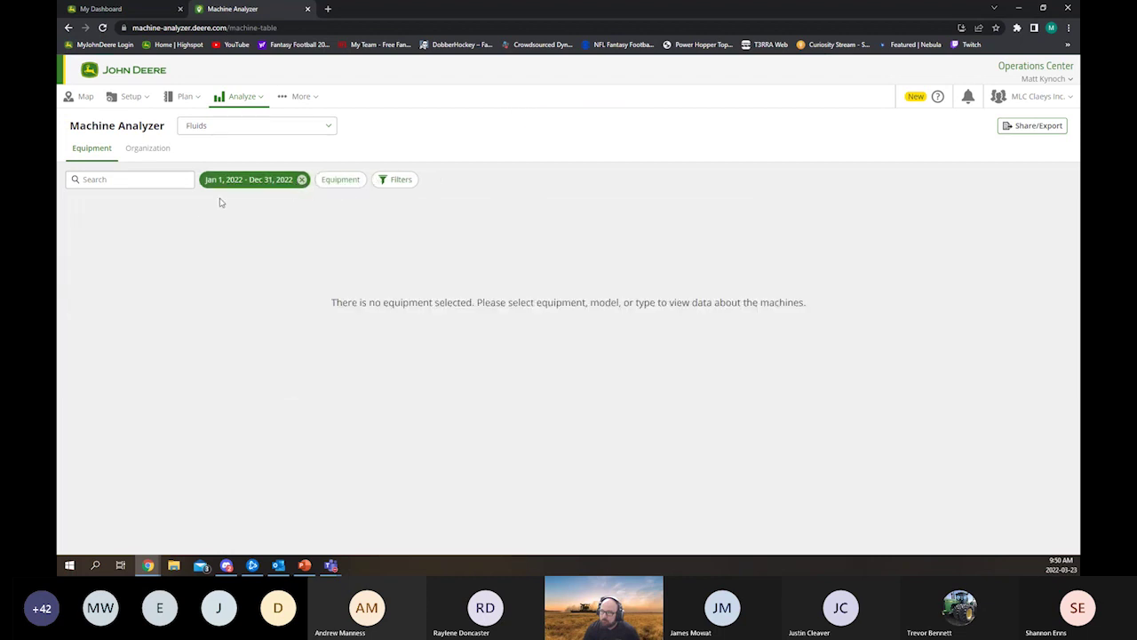
pyautogui.click(258, 181)
pyautogui.scroll(-2, 258, 361)
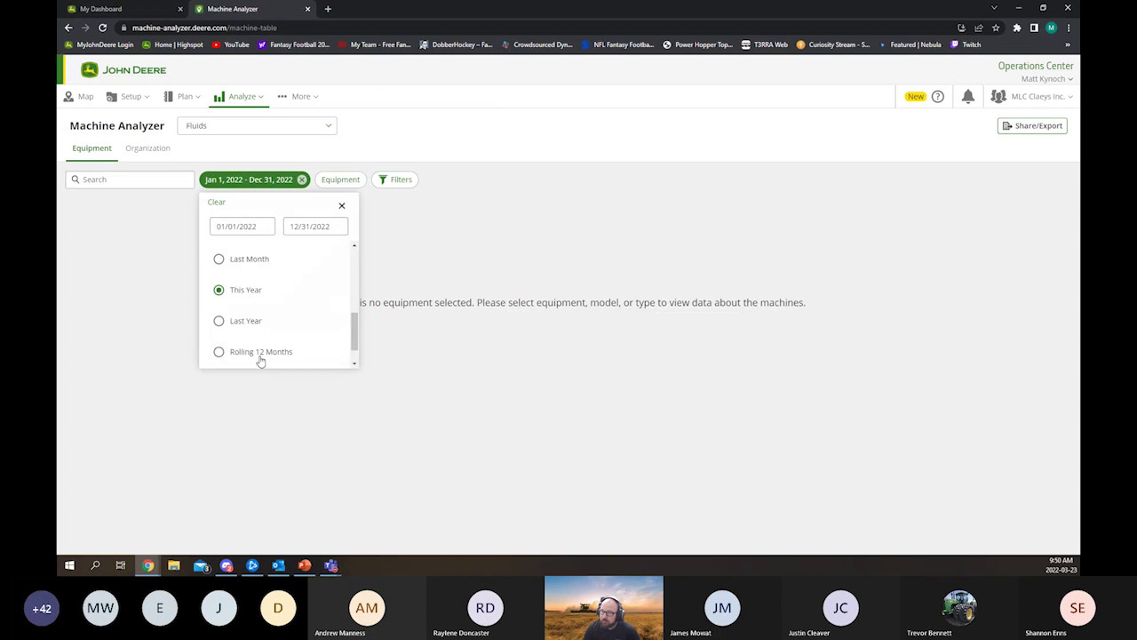
pyautogui.scroll(-1, 260, 361)
pyautogui.click(249, 352)
pyautogui.click(397, 260)
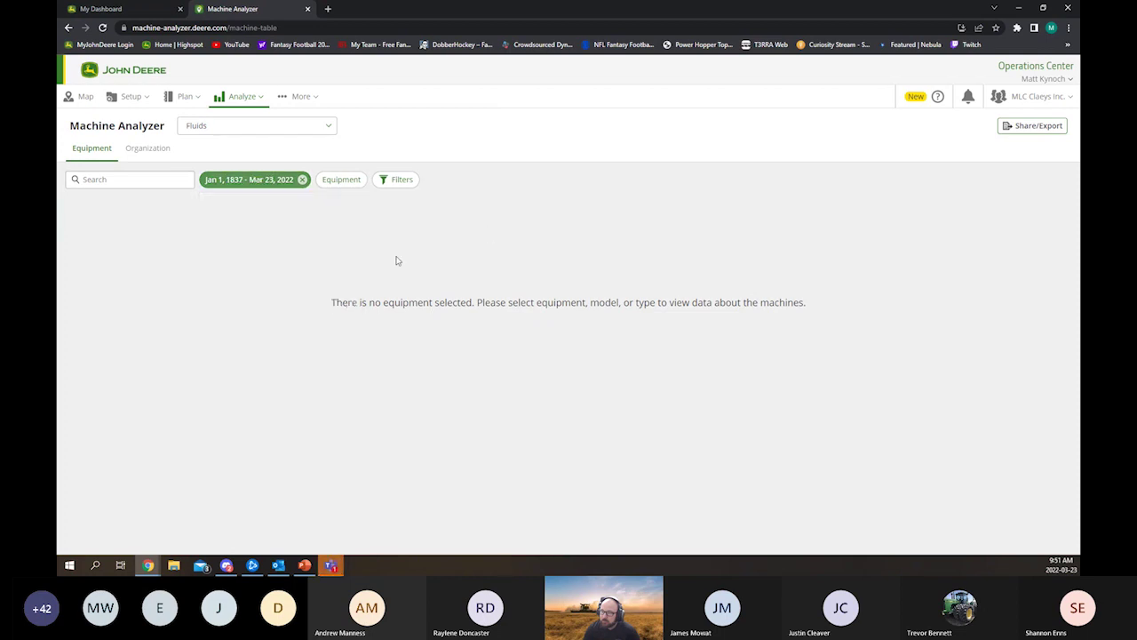
# - Select the Sprayer and Tractor groups in the equipment filter
pyautogui.click(341, 182)
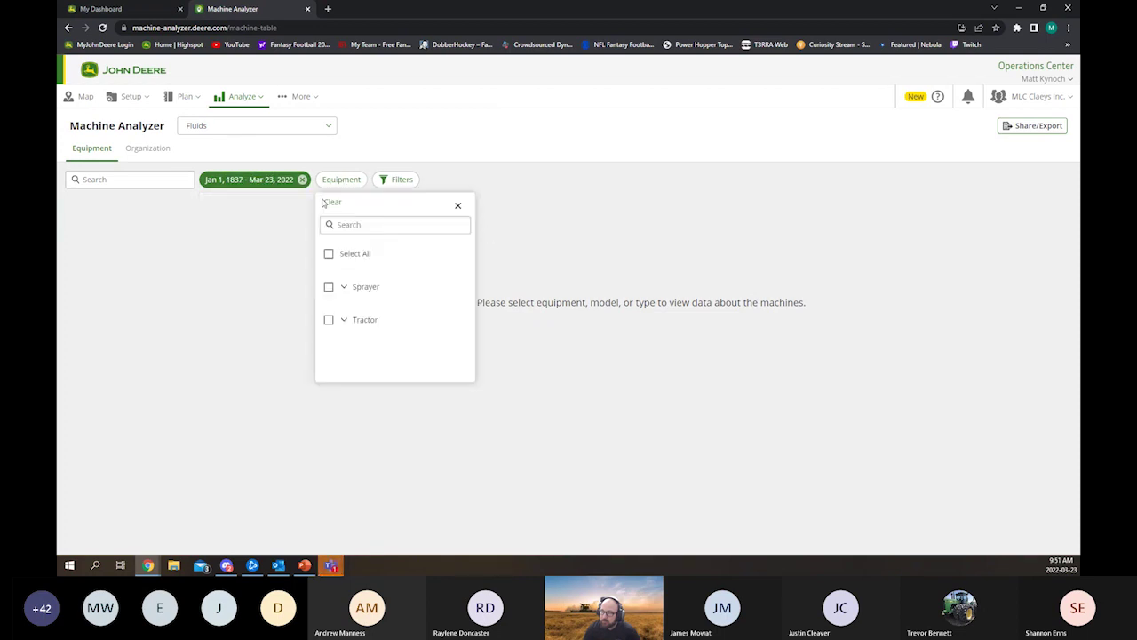
pyautogui.click(328, 286)
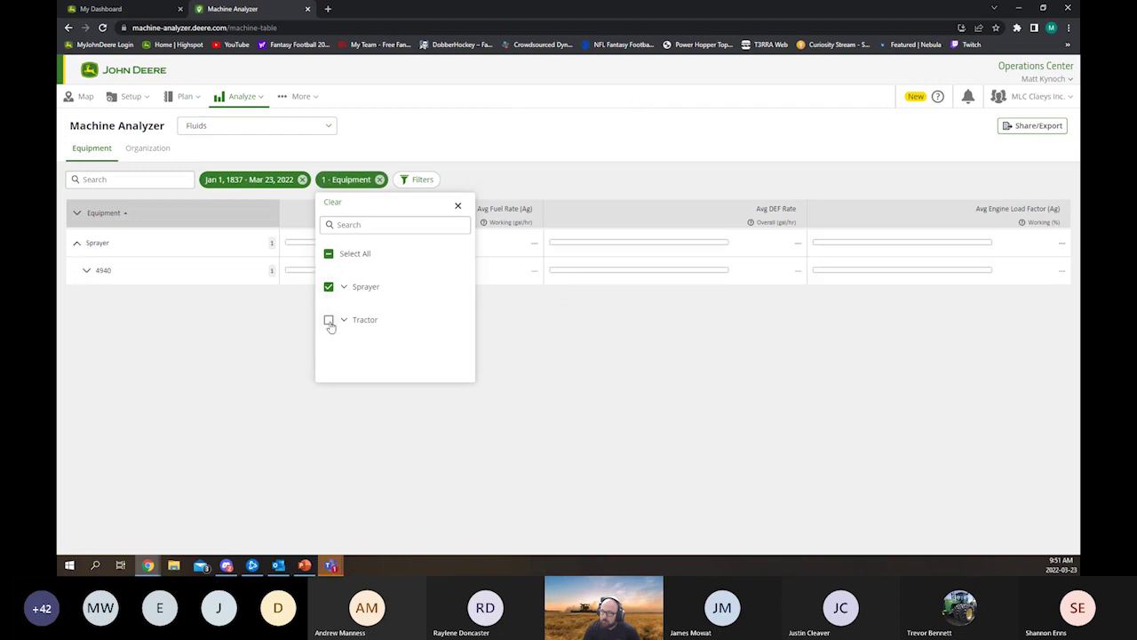
pyautogui.click(328, 320)
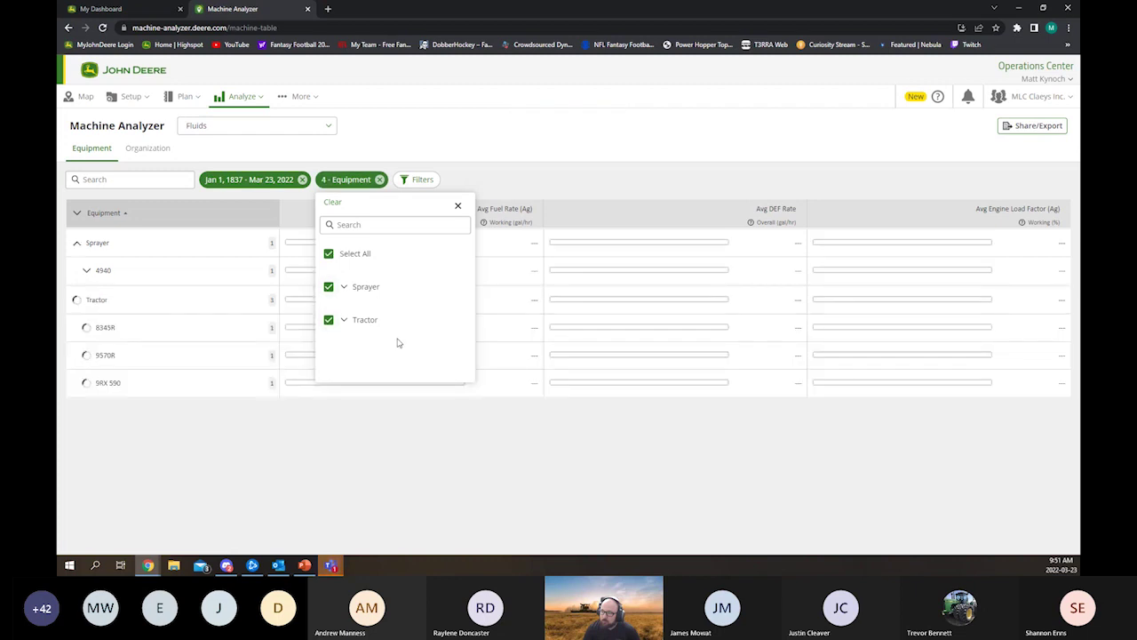
pyautogui.click(458, 205)
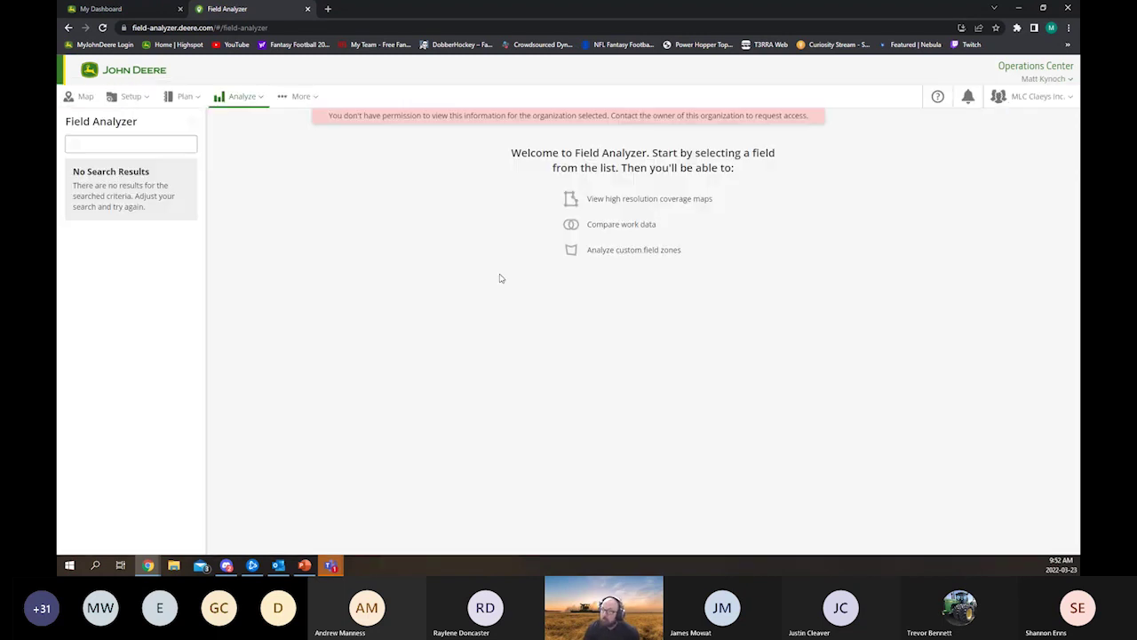
# - Search the organizations for "r4" and switch Field Analyzer to the R4 Demo Data Set organization
pyautogui.click(1008, 97)
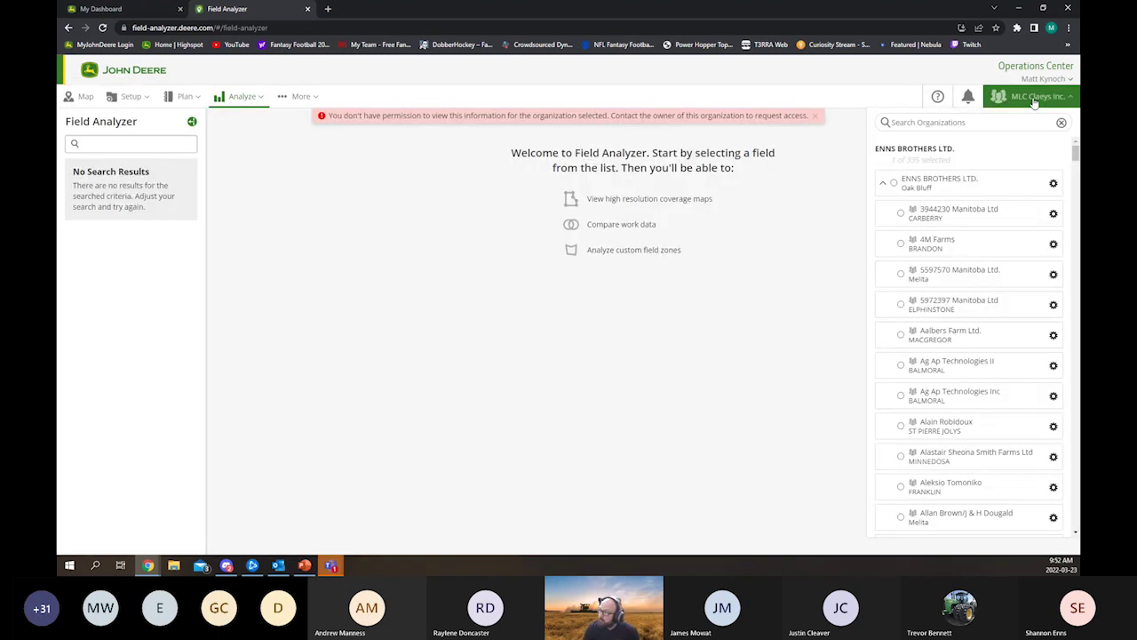
pyautogui.write('r4')
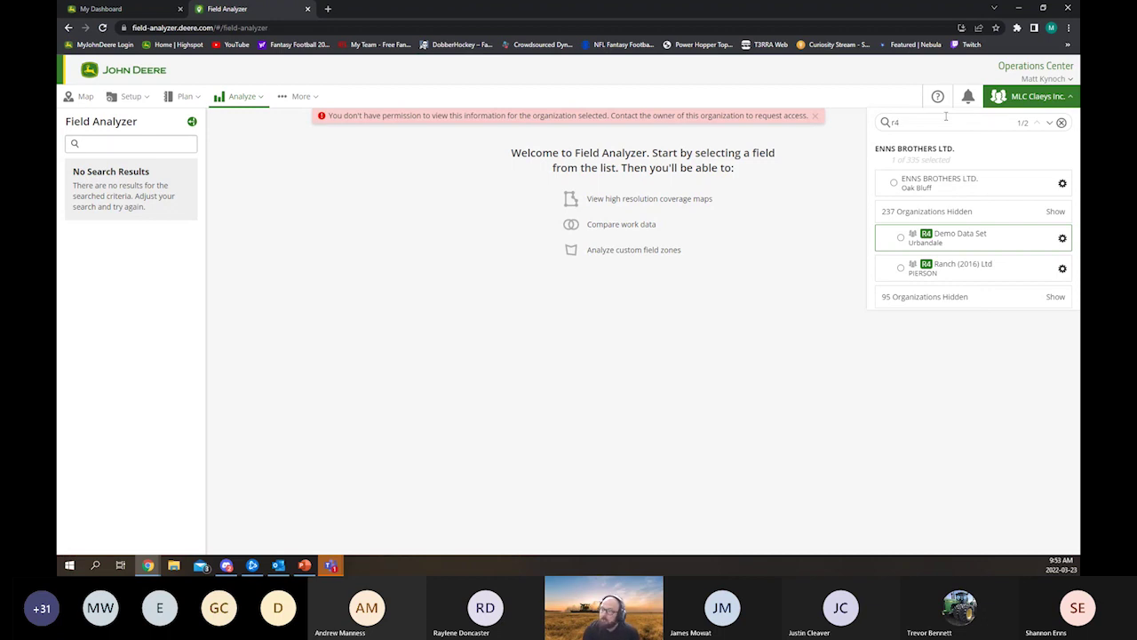
pyautogui.press('Return')
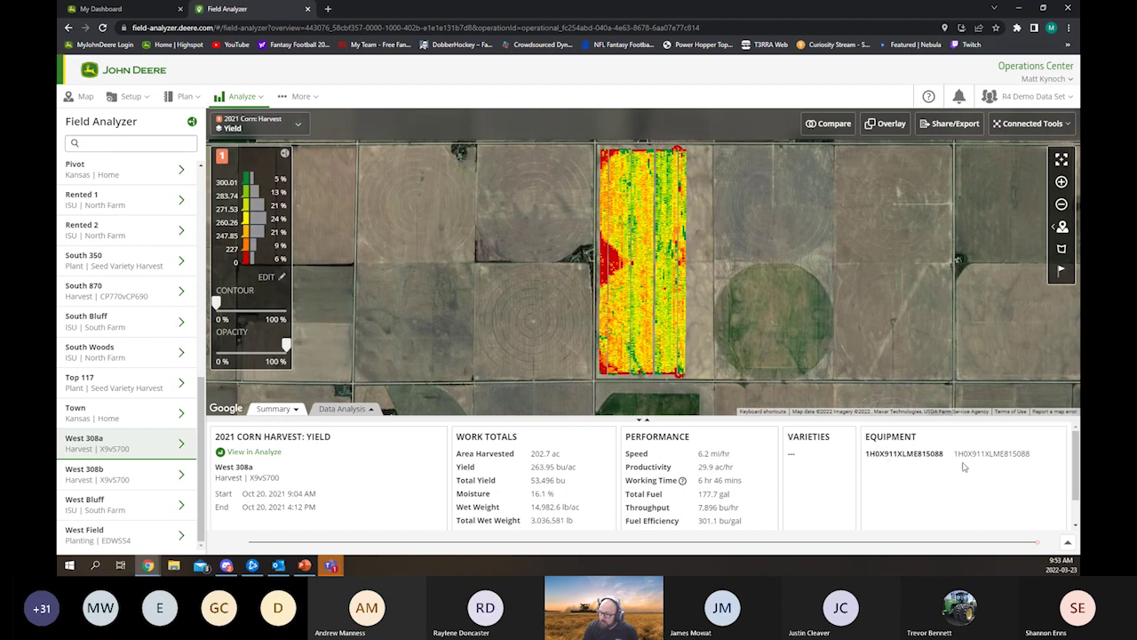
# - Analyze the West 308a 2021 corn harvest yield against the Equipment layer and show the performance figures
pyautogui.scroll(-1, 966, 466)
pyautogui.scroll(1, 966, 467)
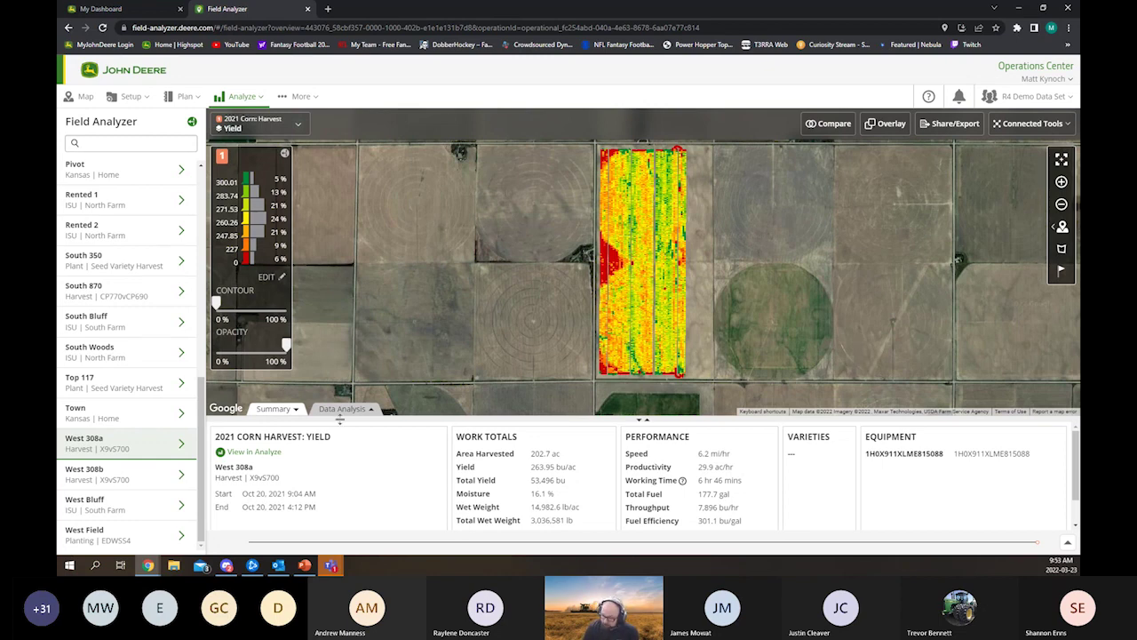
pyautogui.click(342, 409)
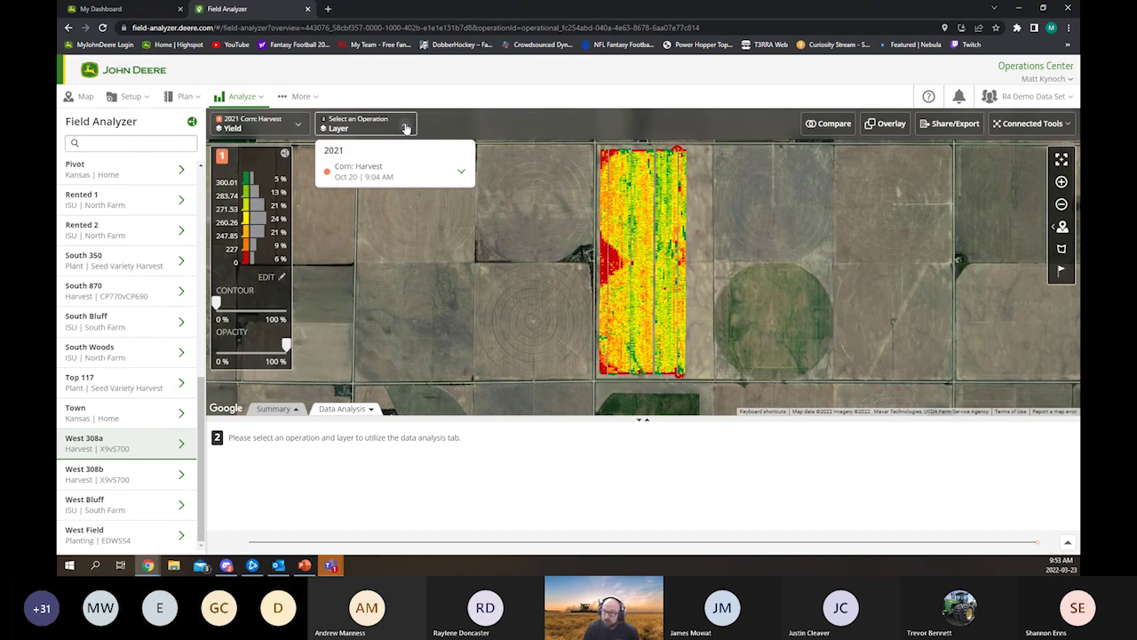
pyautogui.click(405, 128)
pyautogui.click(376, 129)
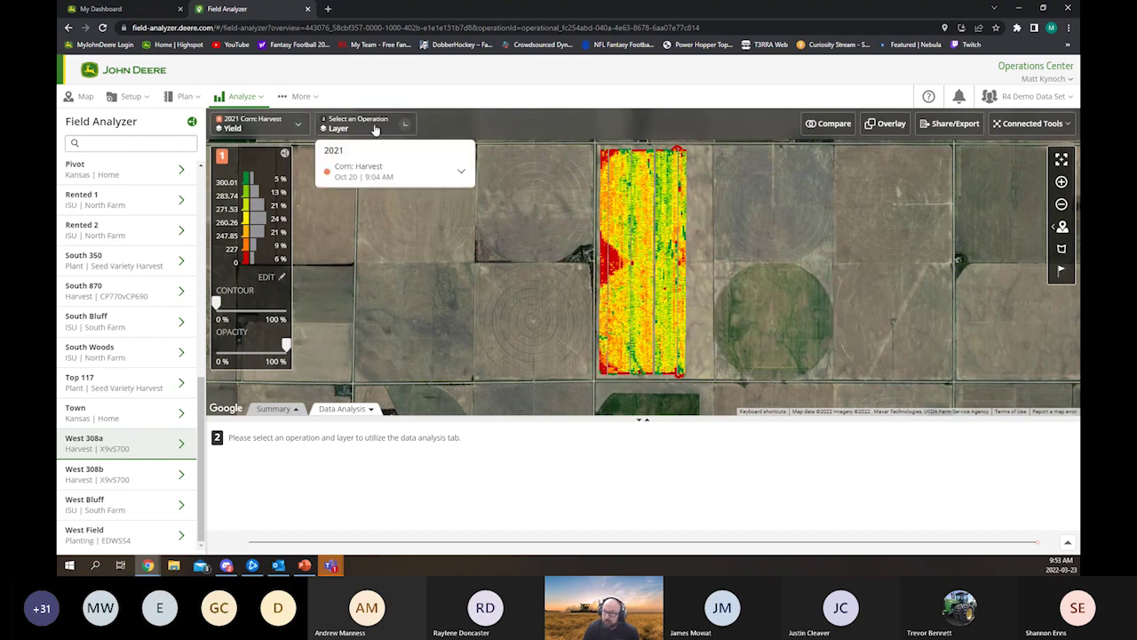
pyautogui.click(420, 172)
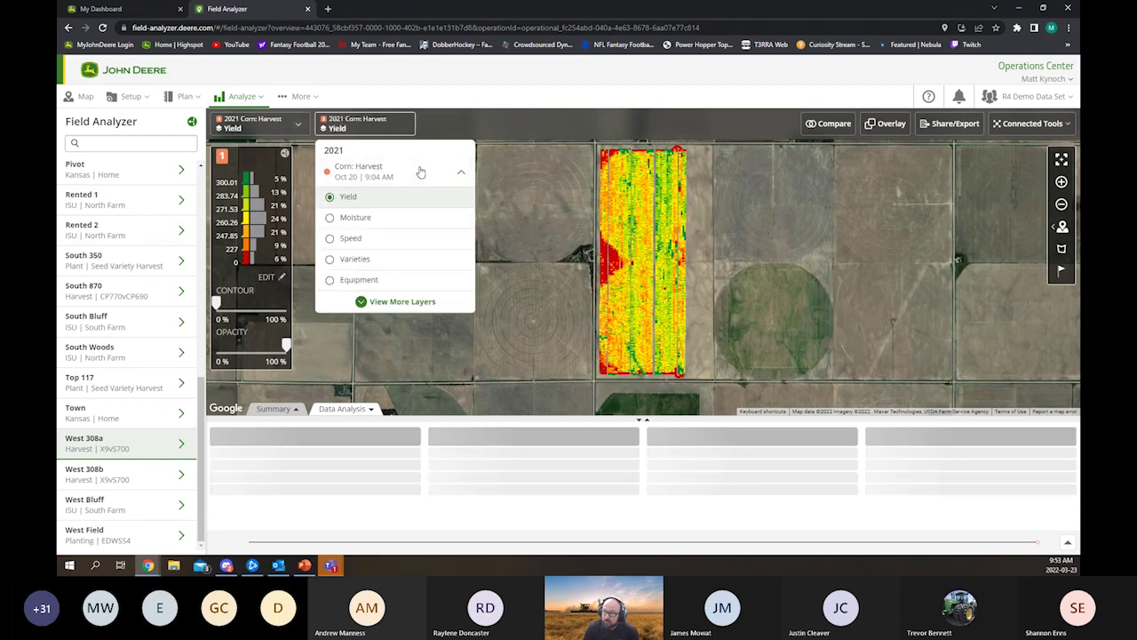
pyautogui.click(404, 304)
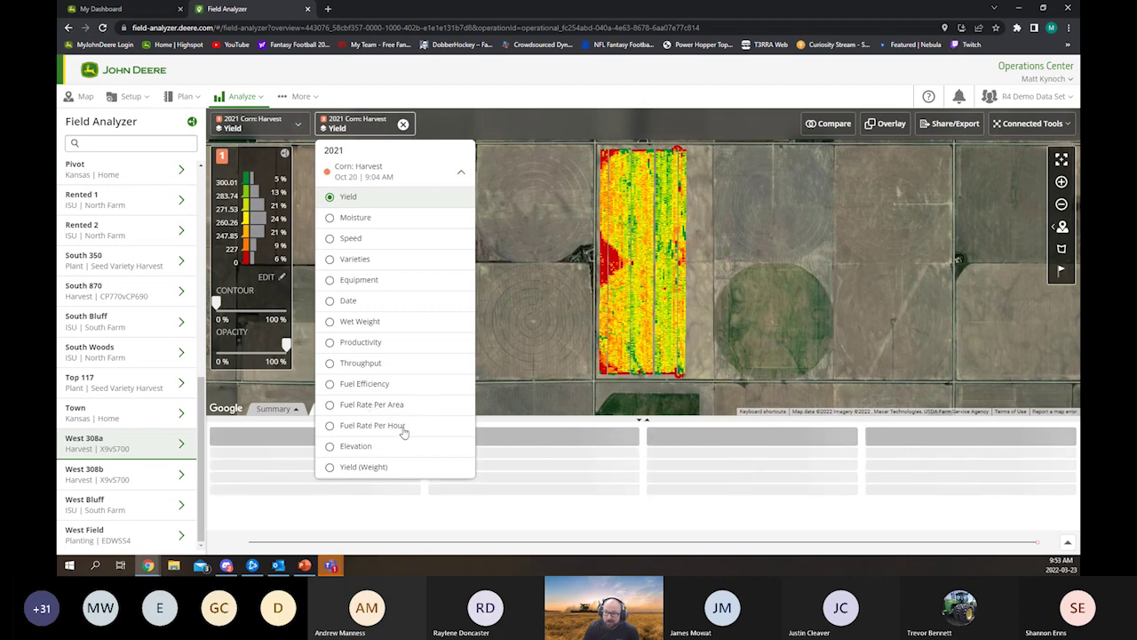
pyautogui.click(347, 280)
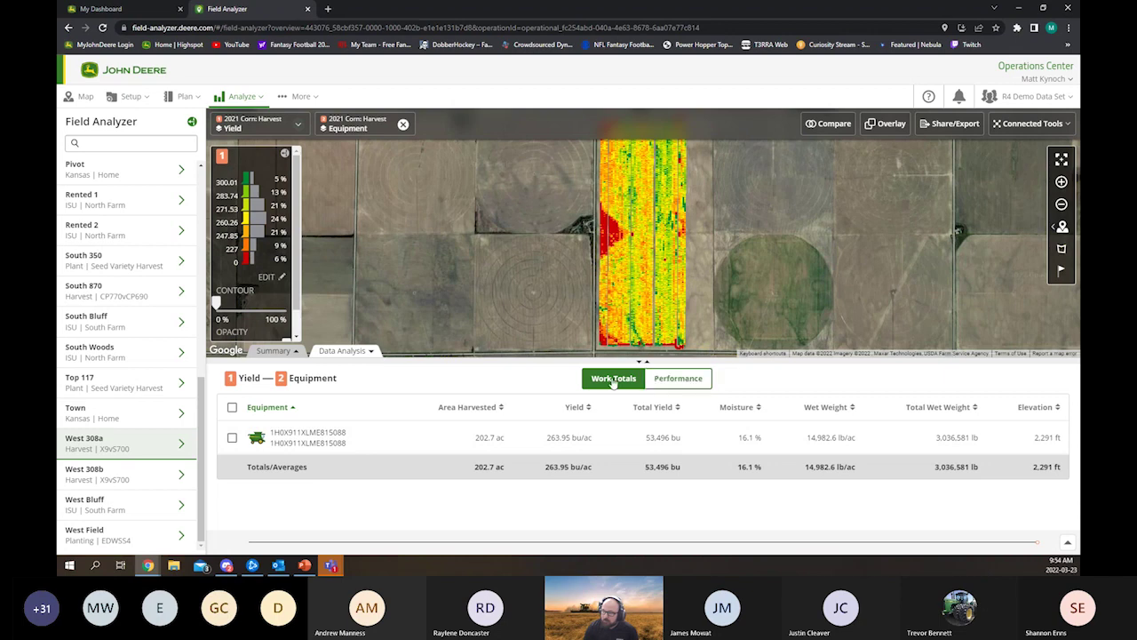
pyautogui.click(700, 381)
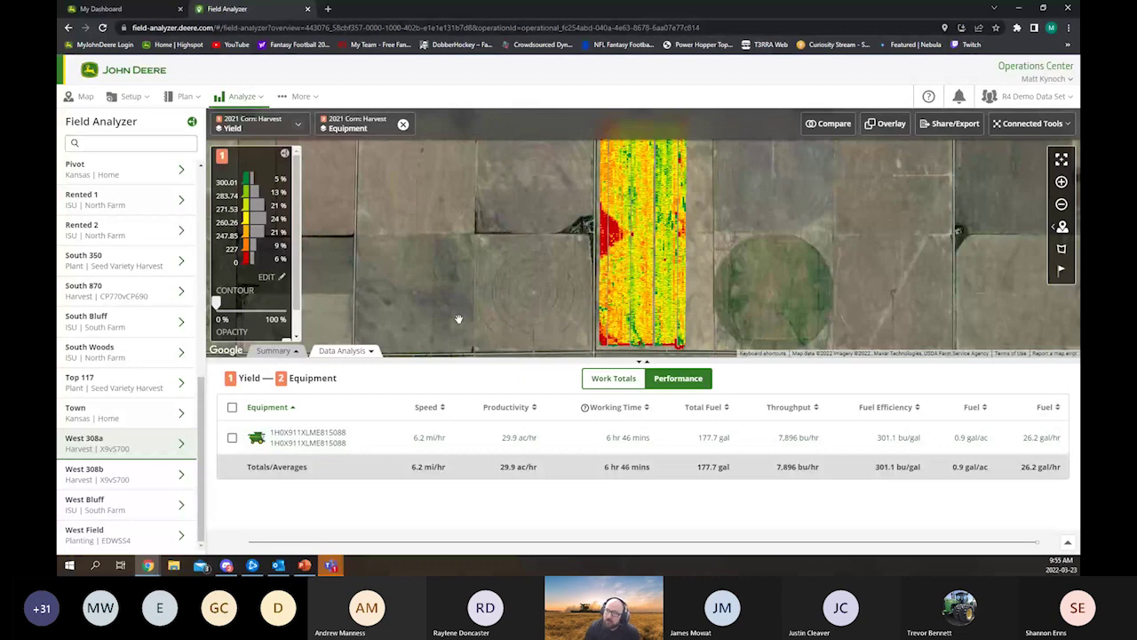
# - Change the second analysis layer to Fuel Rate Per Area and enlarge the data table area
pyautogui.click(366, 130)
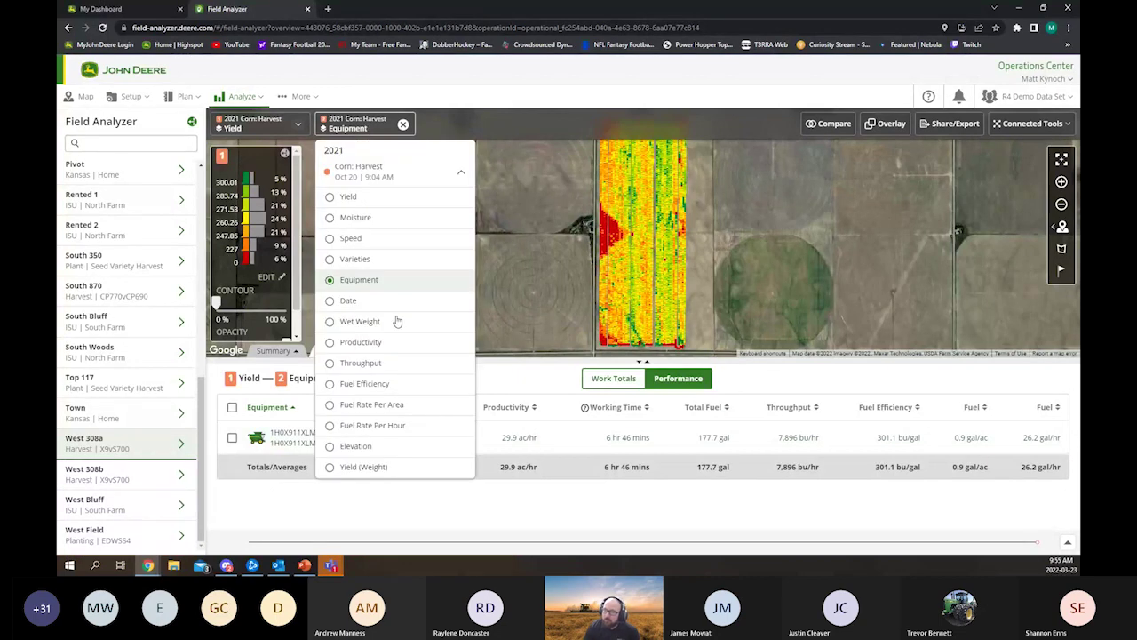
pyautogui.click(374, 405)
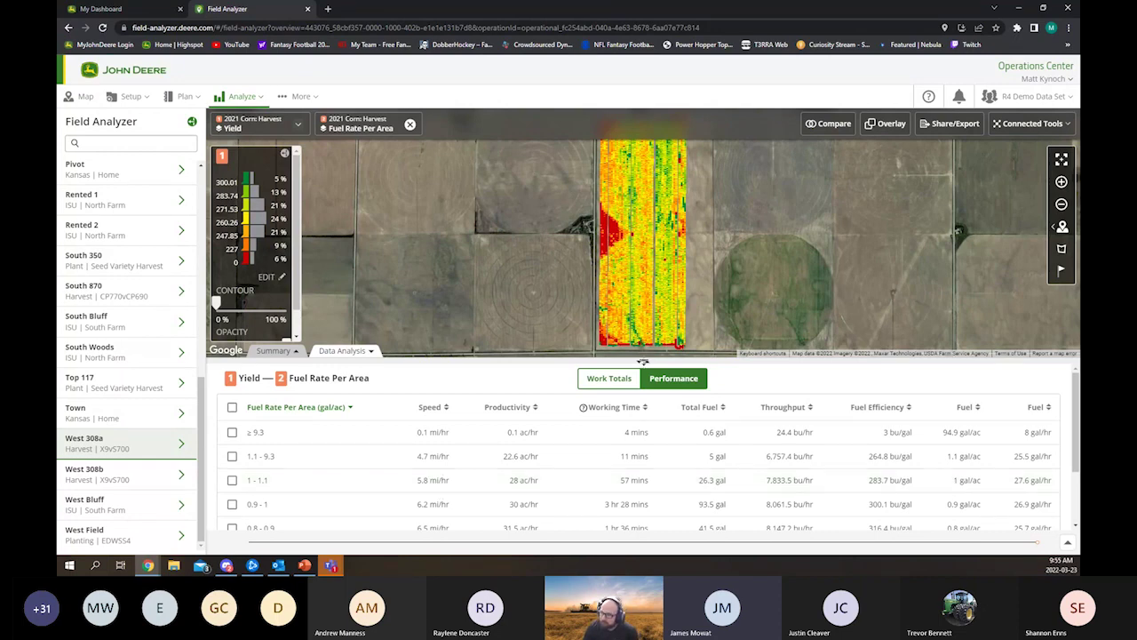
pyautogui.moveTo(646, 362); pyautogui.dragTo(647, 303)
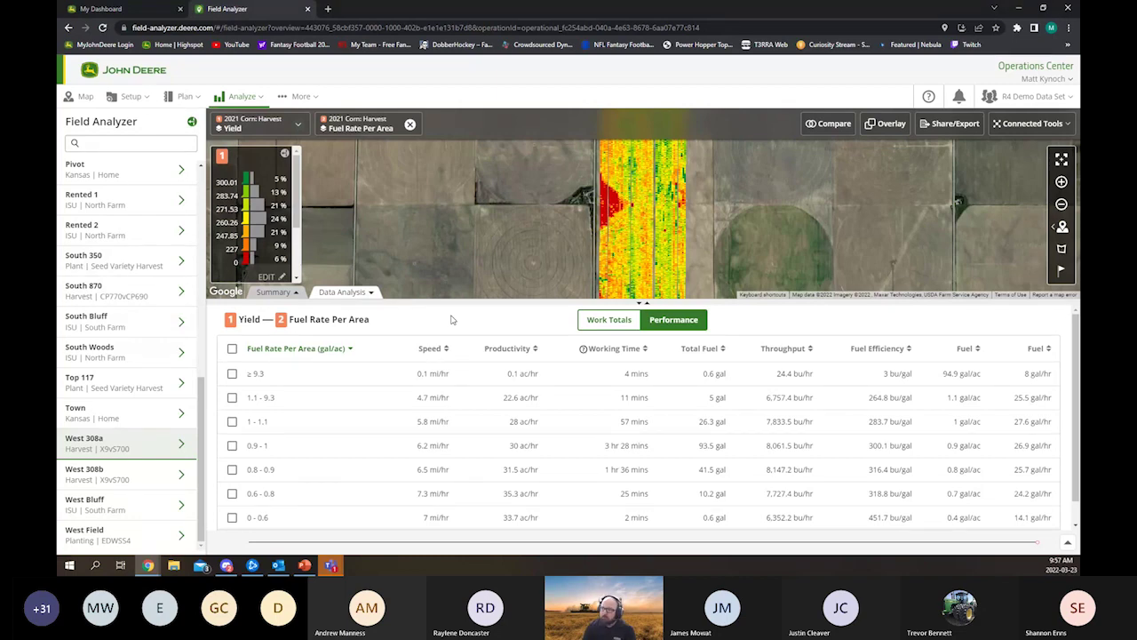
# - Switch to Machine Analyzer and select all equipment in the equipment filter
pyautogui.click(233, 98)
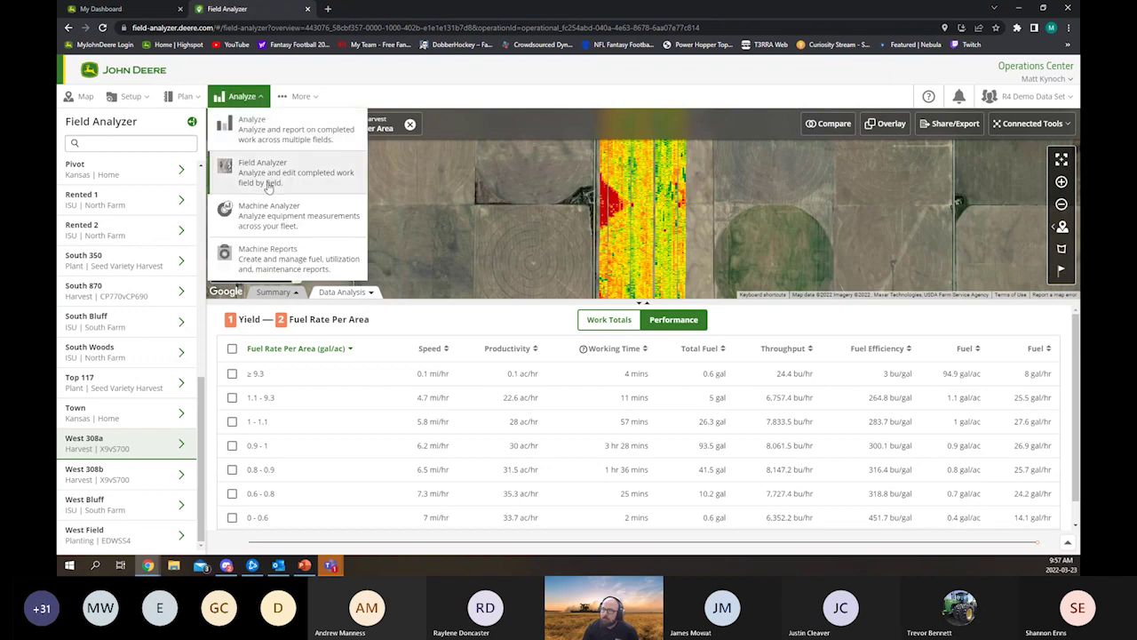
pyautogui.click(259, 218)
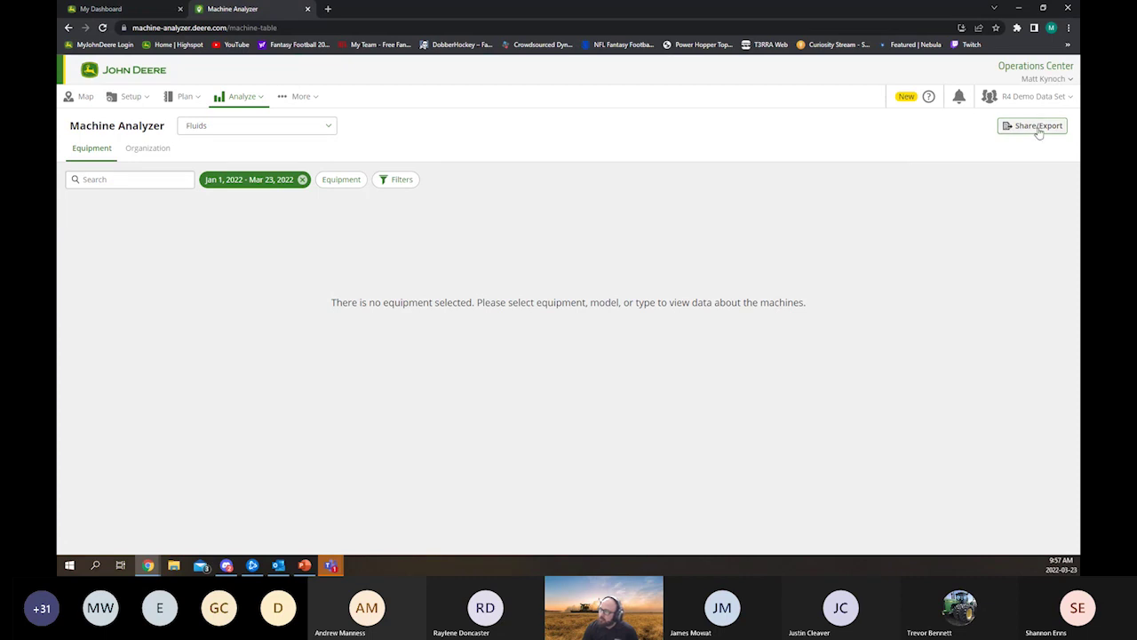
pyautogui.click(353, 182)
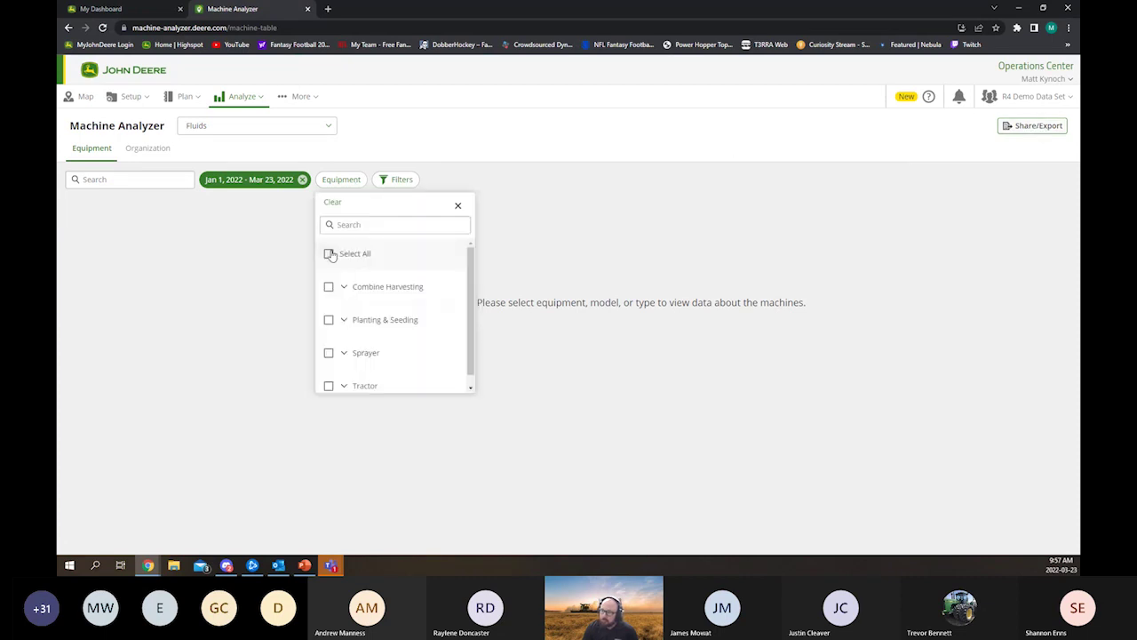
pyautogui.click(329, 254)
pyautogui.click(1047, 178)
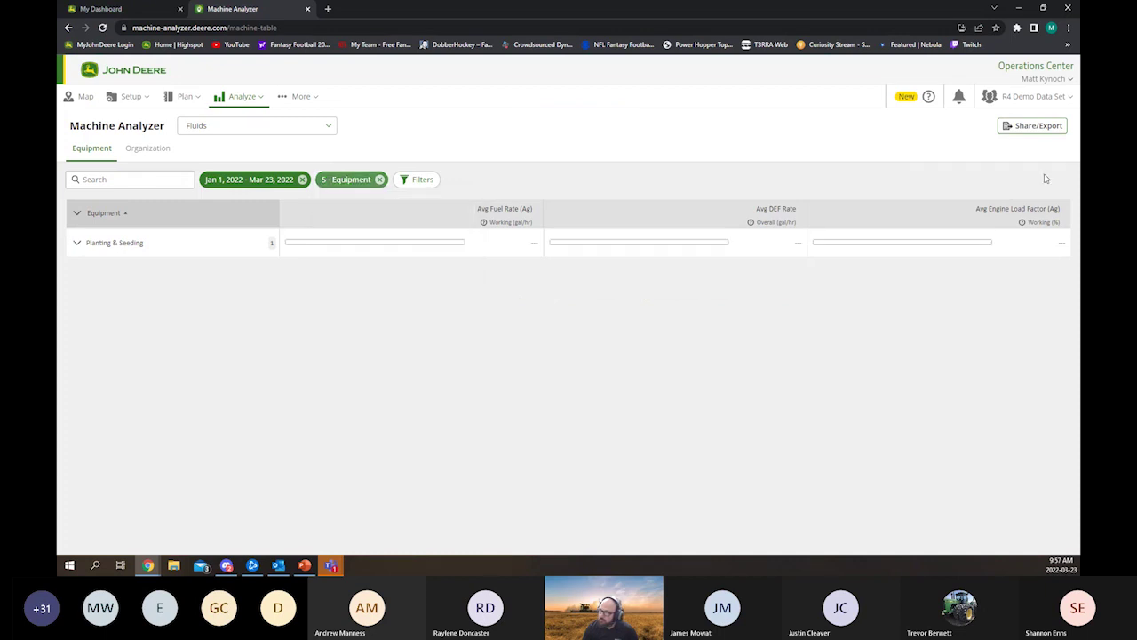
# - Check the file types offered for exporting the equipment table, leaving without exporting
pyautogui.click(1035, 126)
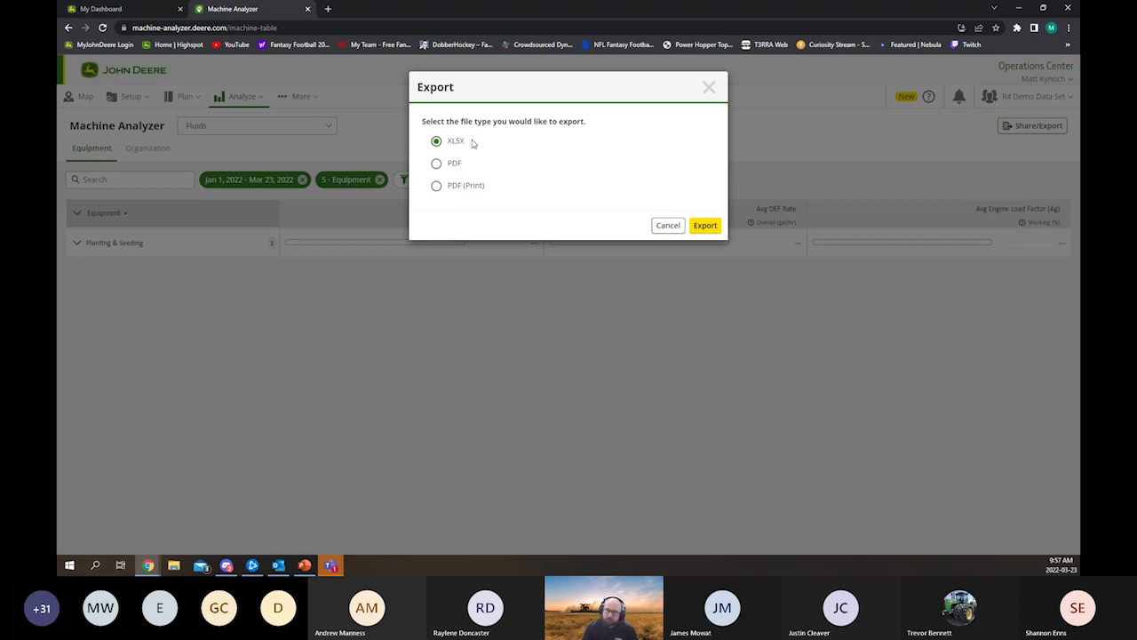
pyautogui.click(666, 226)
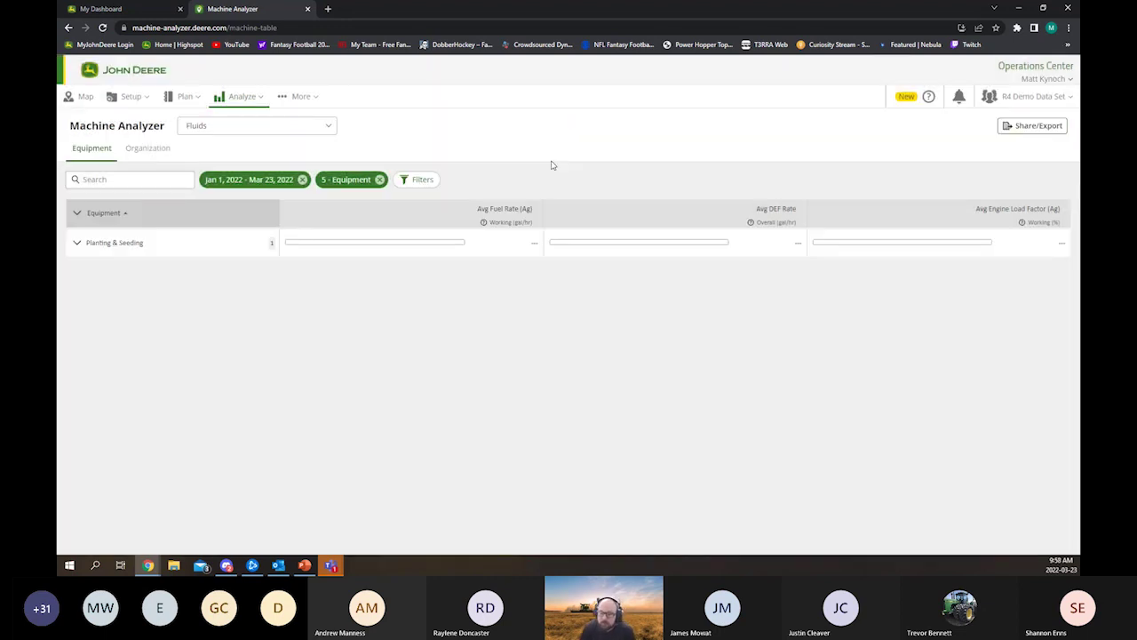
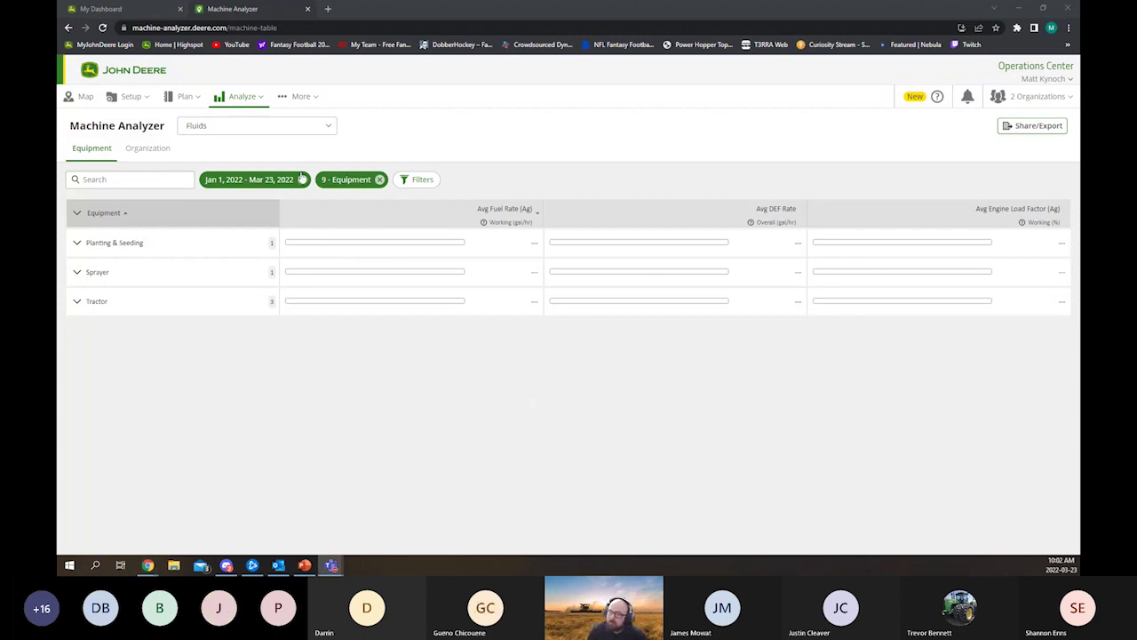
# - Delete the Engine Load view from the saved Machine Analyzer views
pyautogui.click(331, 128)
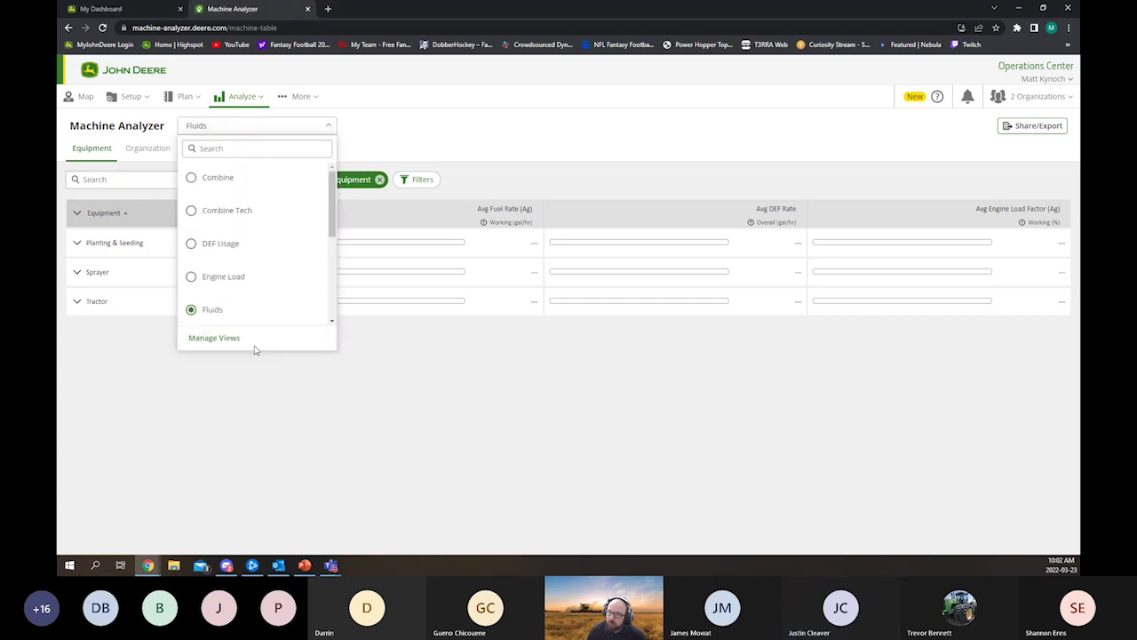
pyautogui.click(214, 338)
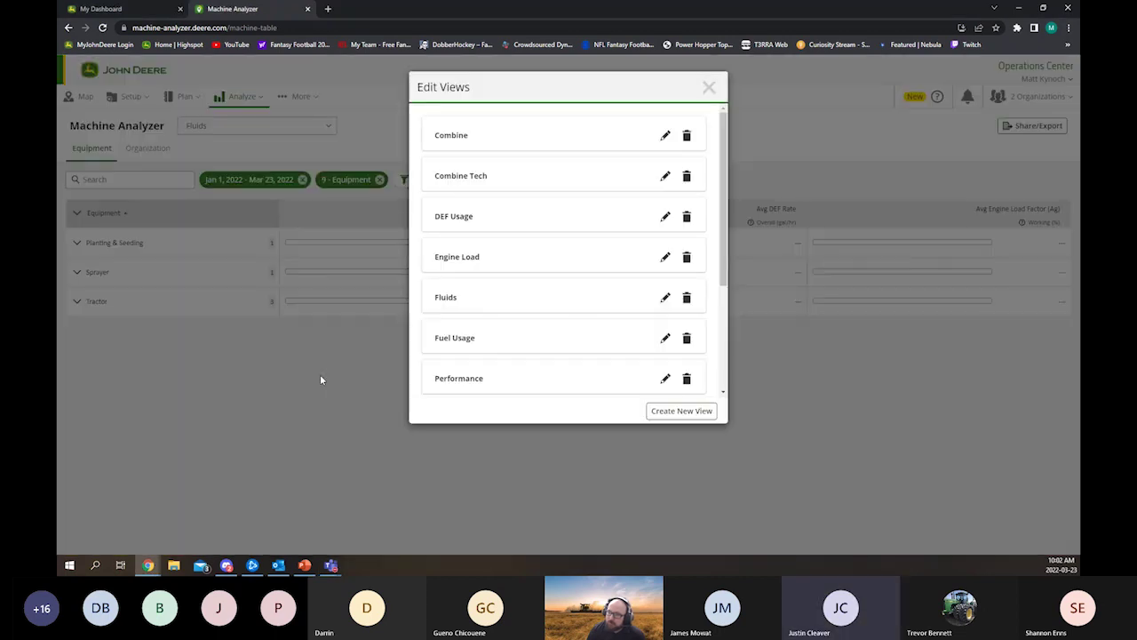
pyautogui.click(686, 257)
pyautogui.press('Return')
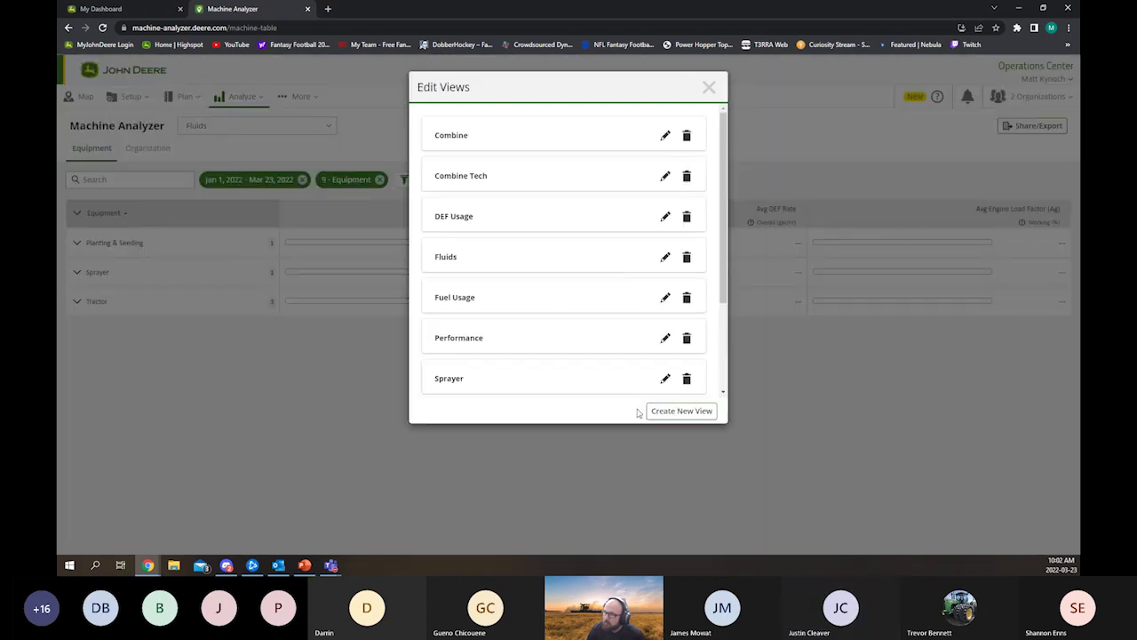
# - Start a new view and name it Engine Loads
pyautogui.click(689, 411)
pyautogui.click(444, 135)
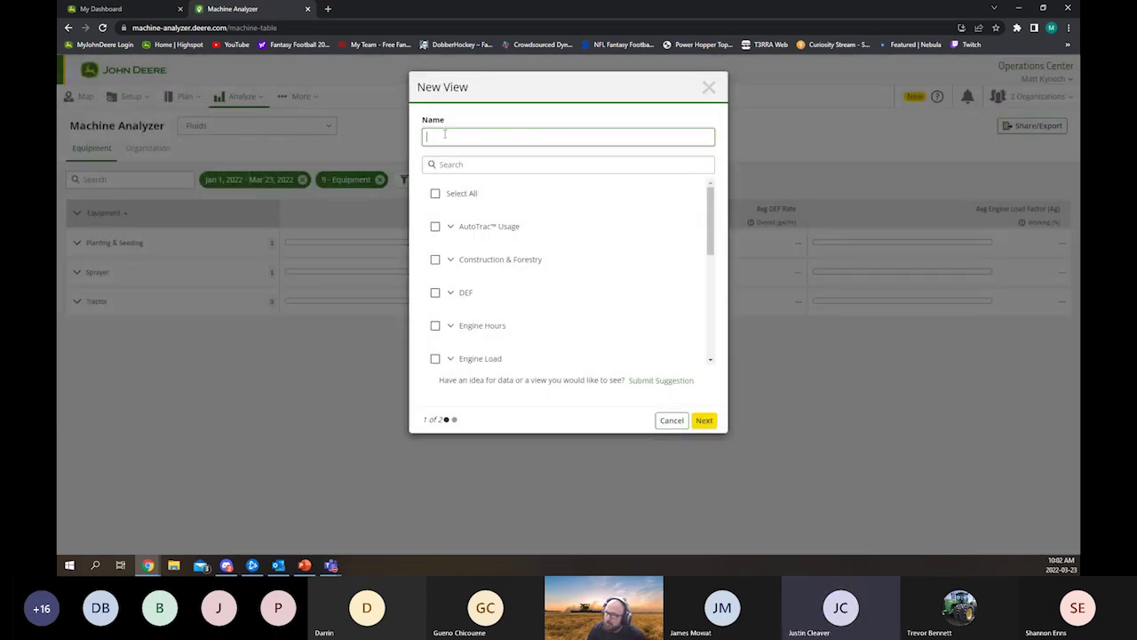
pyautogui.write('Engin')
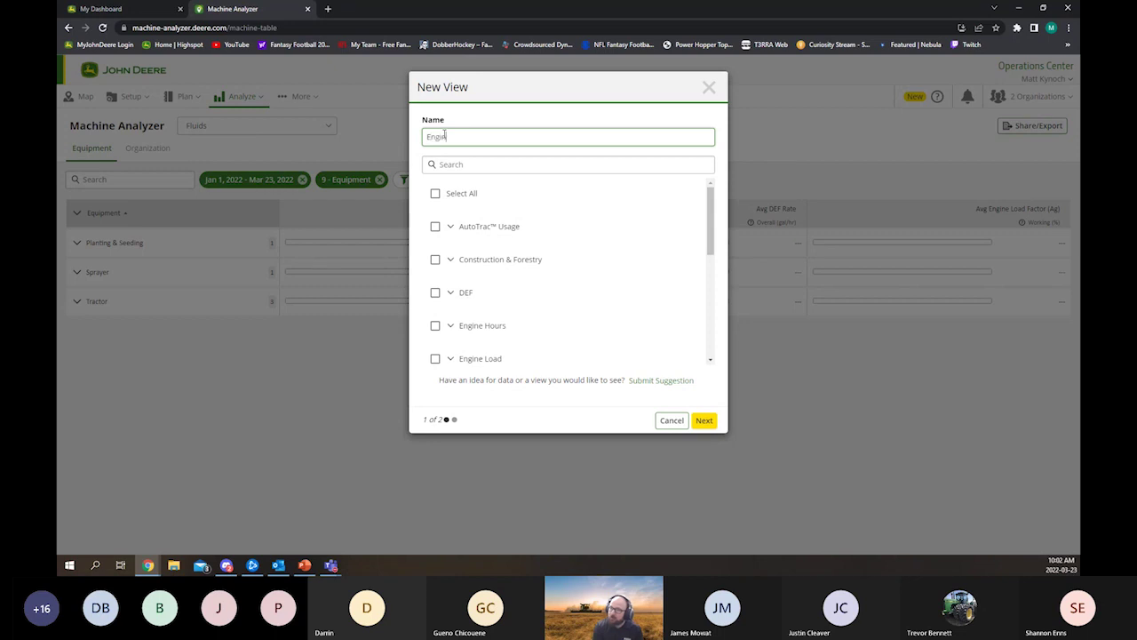
pyautogui.write('e Loads')
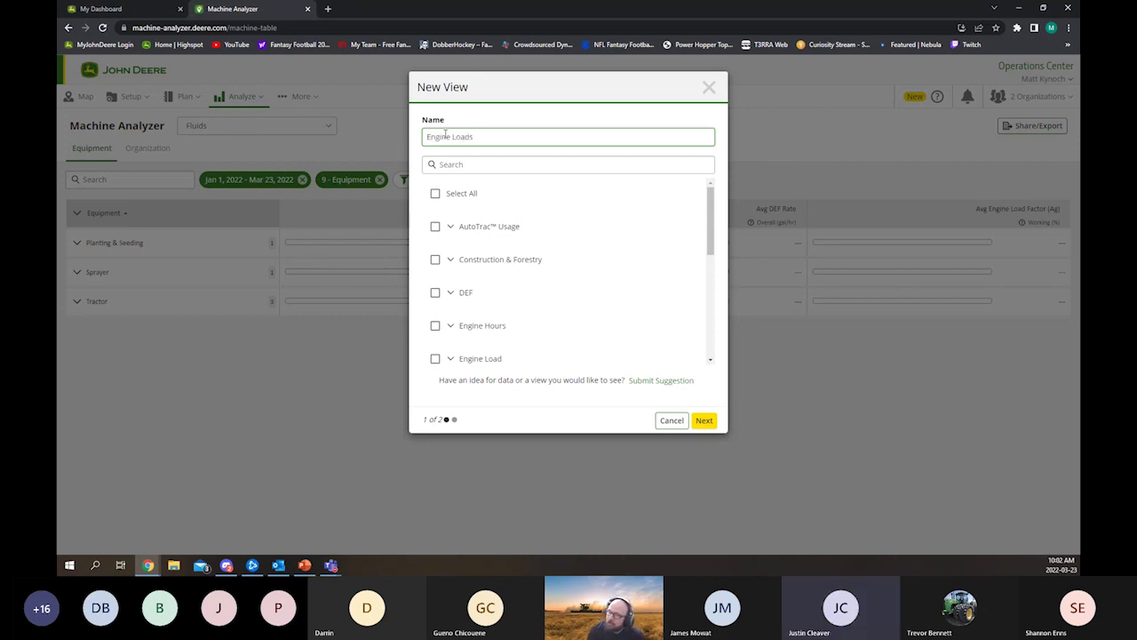
# - Include Avg Engine Load Factor (Ag) Working (%) from the Engine Load measurements in the new view
pyautogui.scroll(-1, 515, 235)
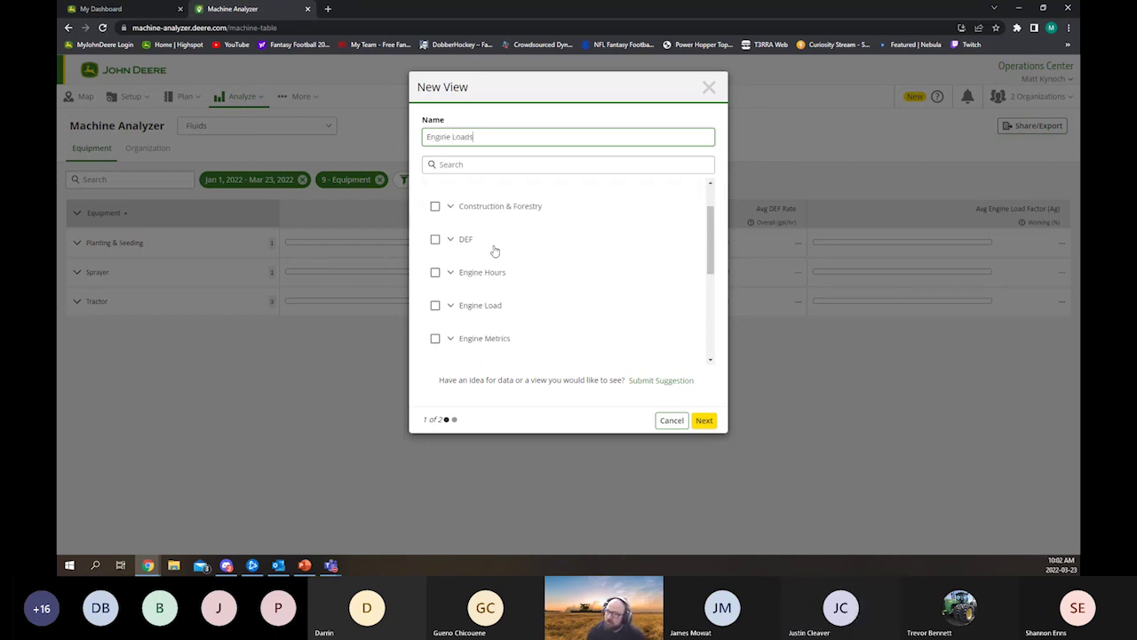
pyautogui.click(451, 306)
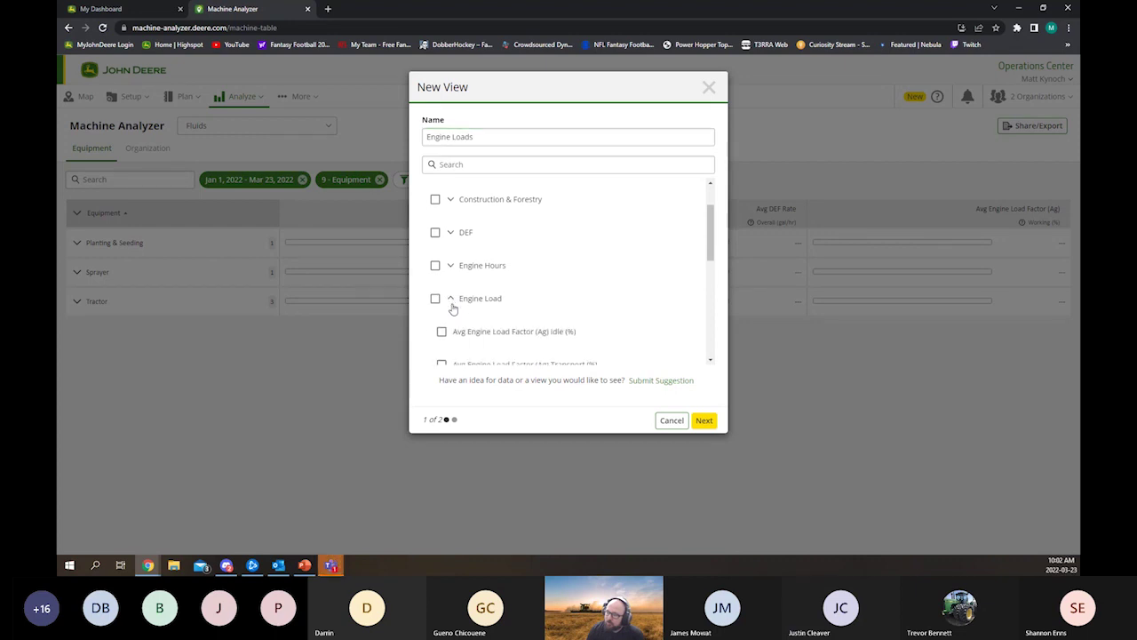
pyautogui.scroll(-2, 452, 308)
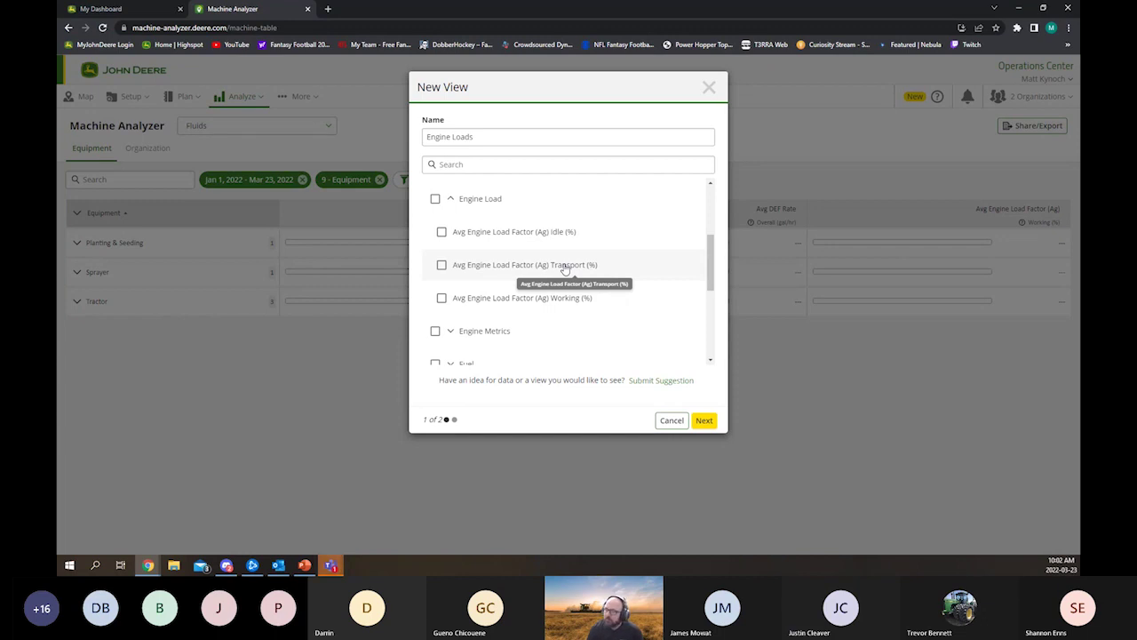
pyautogui.click(441, 297)
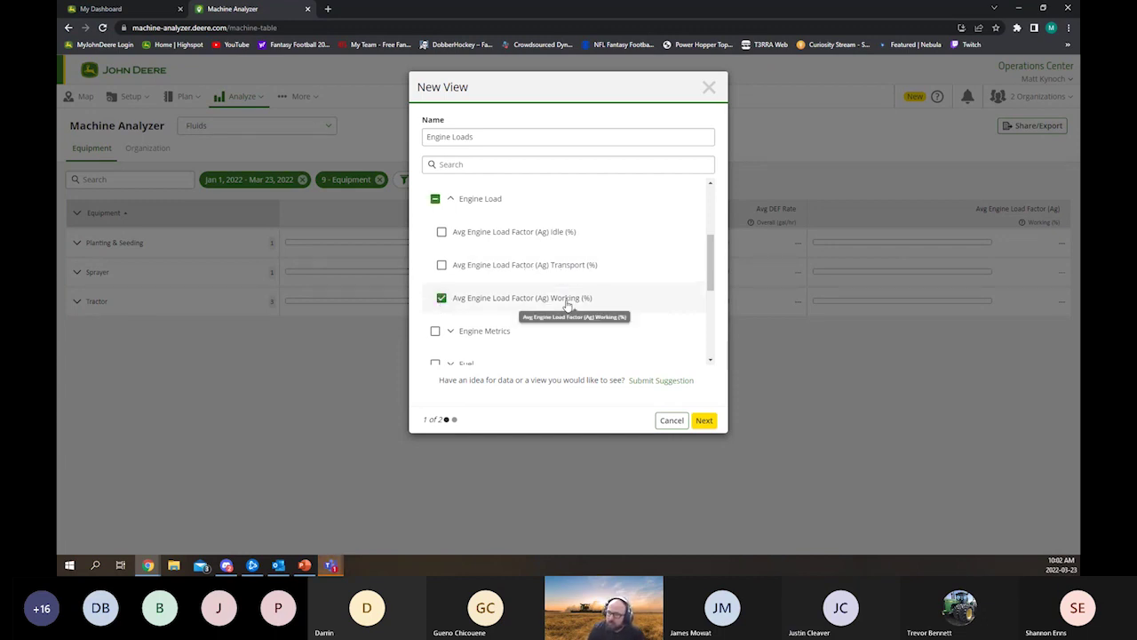
pyautogui.click(451, 199)
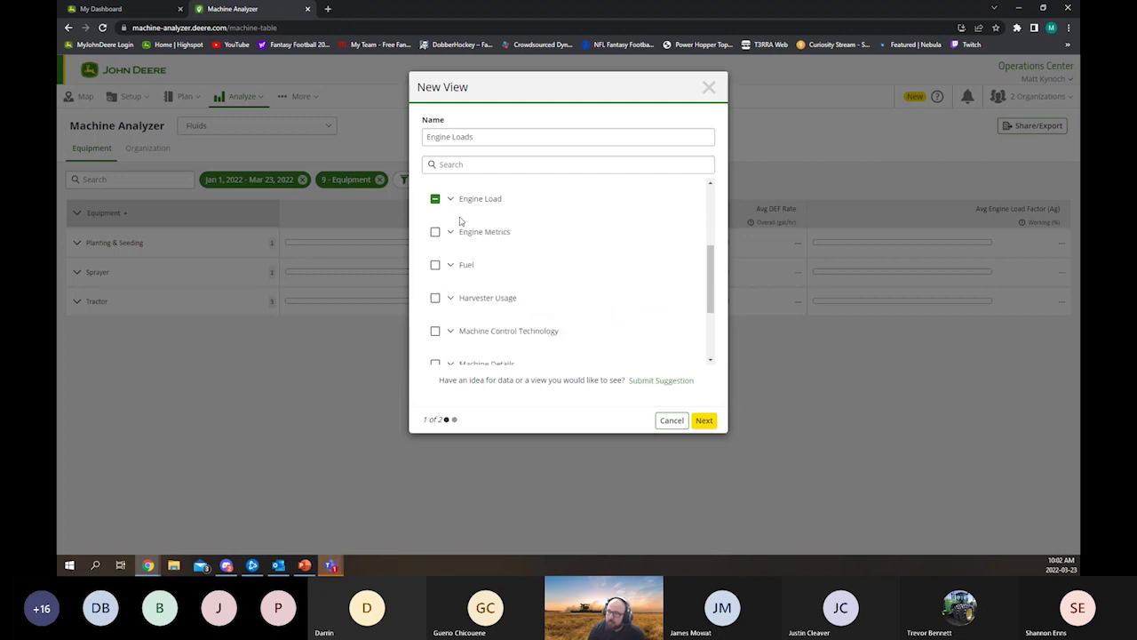
# - Look through the Engine Metrics measurements available for the new view
pyautogui.click(452, 234)
pyautogui.scroll(-1, 455, 240)
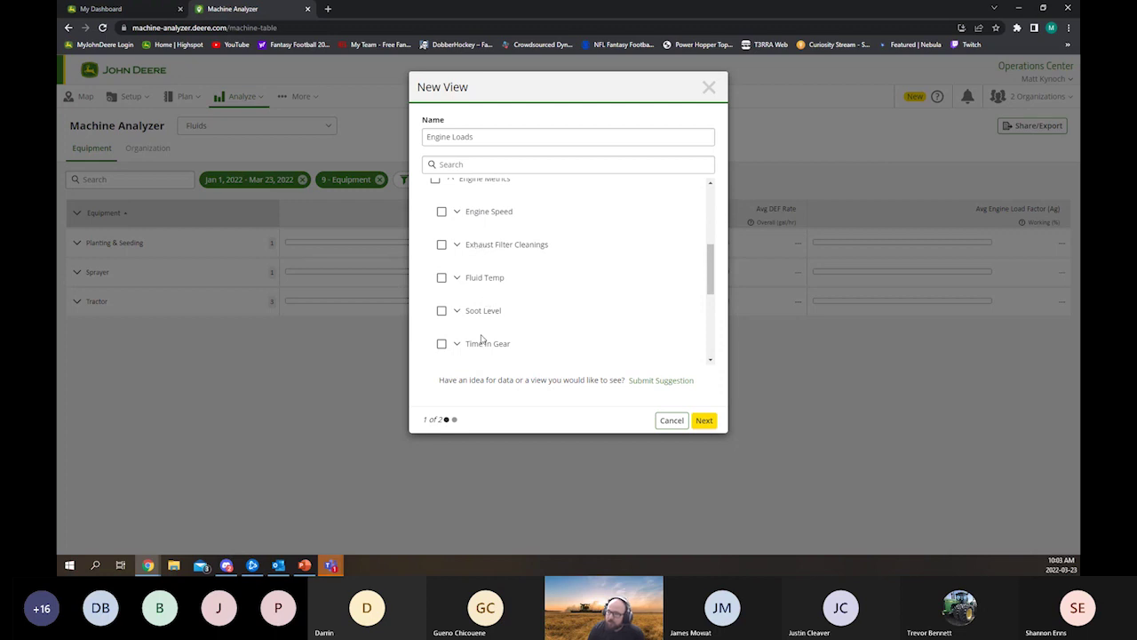
pyautogui.scroll(-1, 480, 338)
pyautogui.scroll(1, 482, 333)
pyautogui.scroll(2, 460, 253)
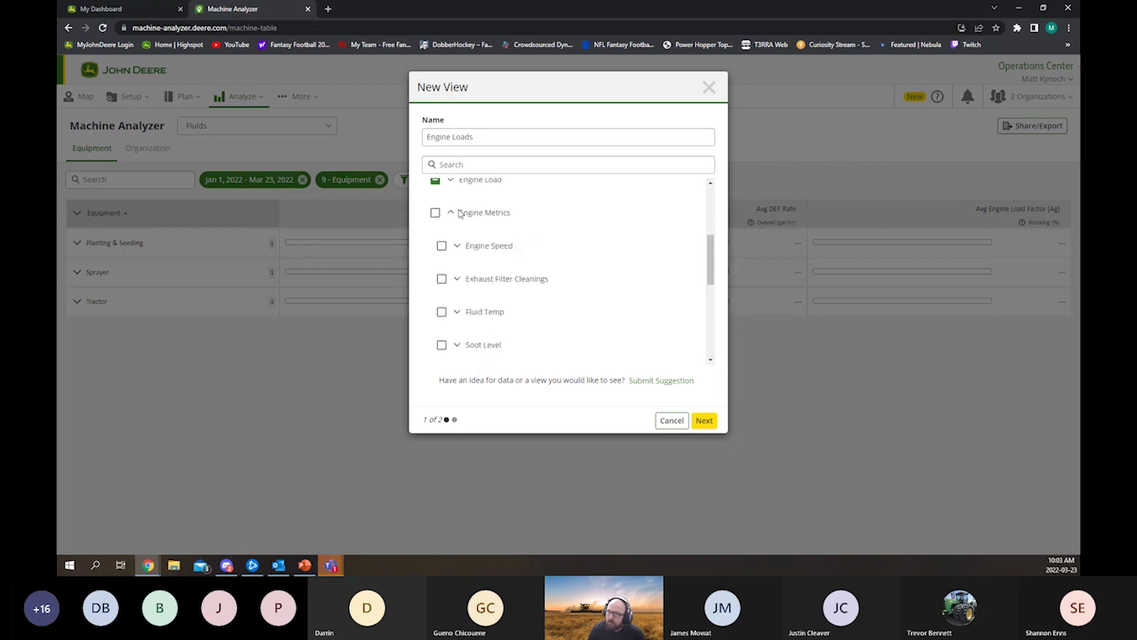
pyautogui.click(450, 232)
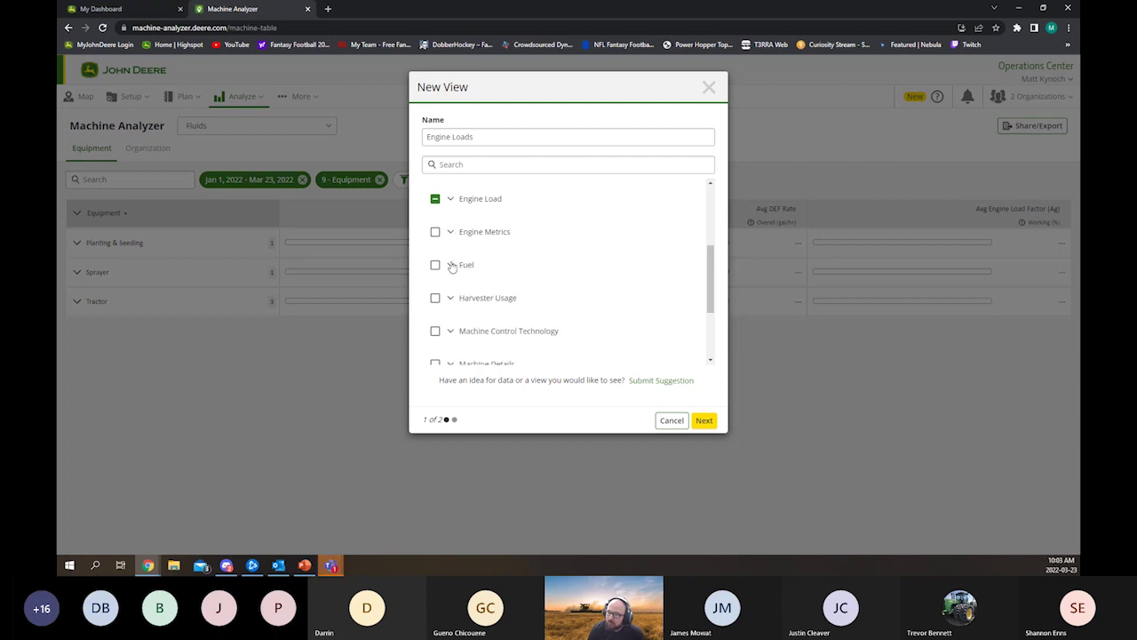
# - Include Avg Fuel Rate (Ag) Working (gal/hr) from the agriculture fuel measurements in the new view
pyautogui.click(450, 264)
pyautogui.scroll(-1, 463, 257)
pyautogui.click(458, 246)
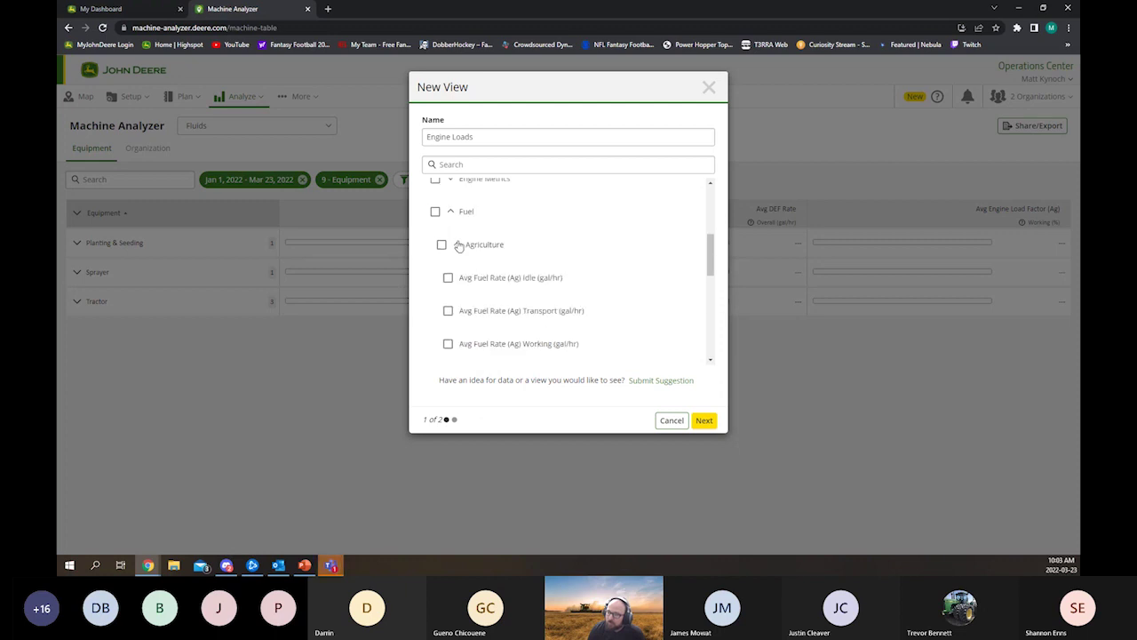
pyautogui.scroll(-1, 538, 269)
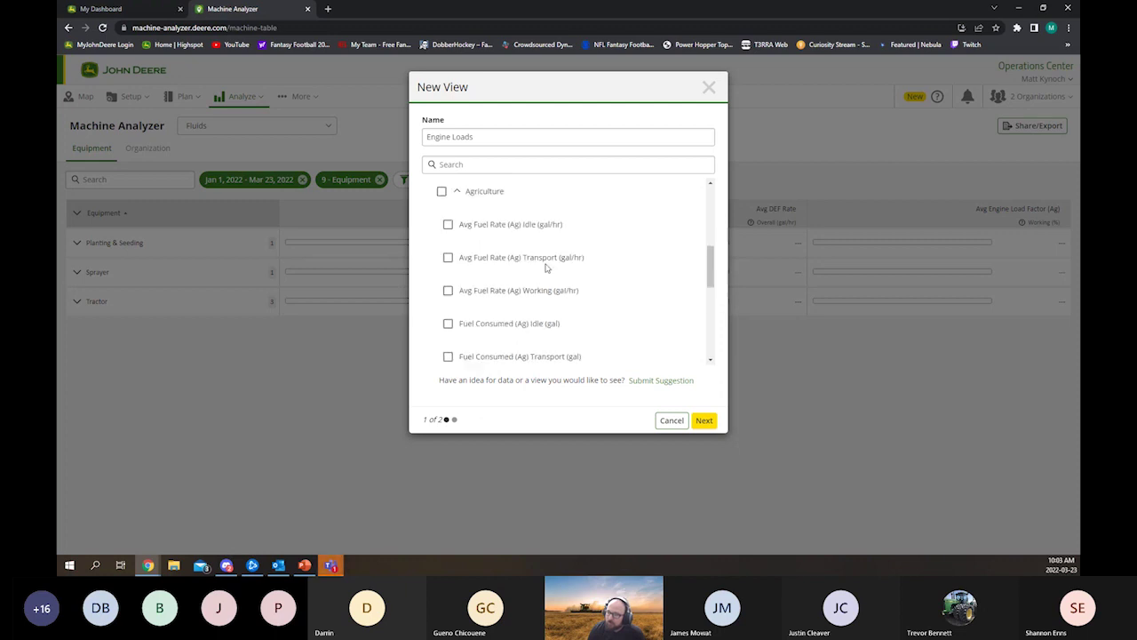
pyautogui.click(447, 290)
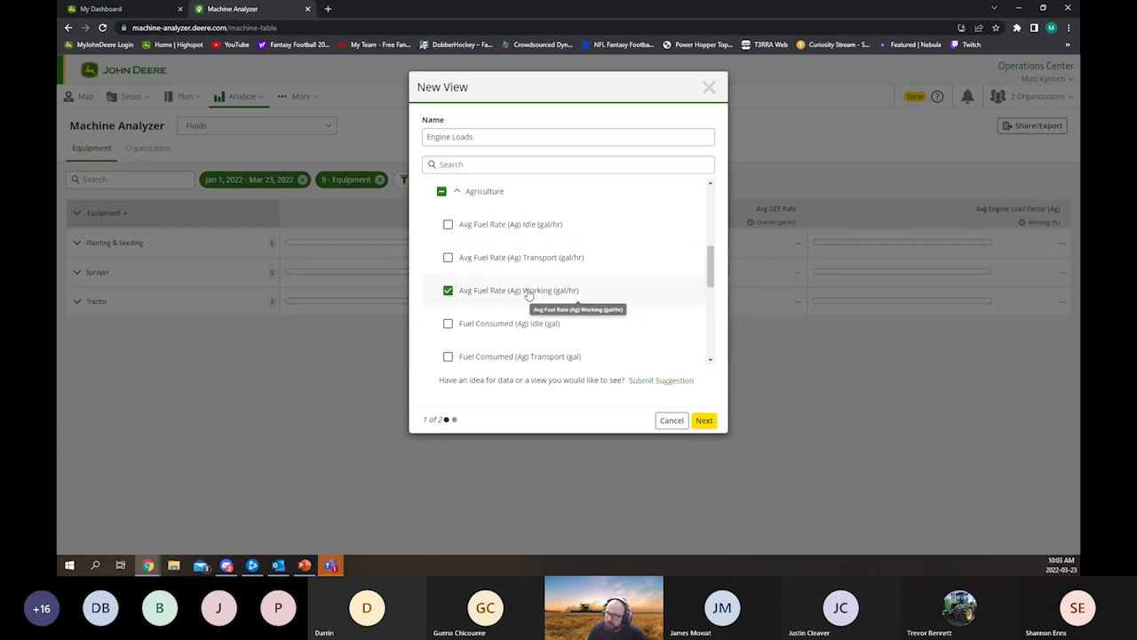
pyautogui.scroll(-1, 528, 295)
pyautogui.scroll(-2, 529, 294)
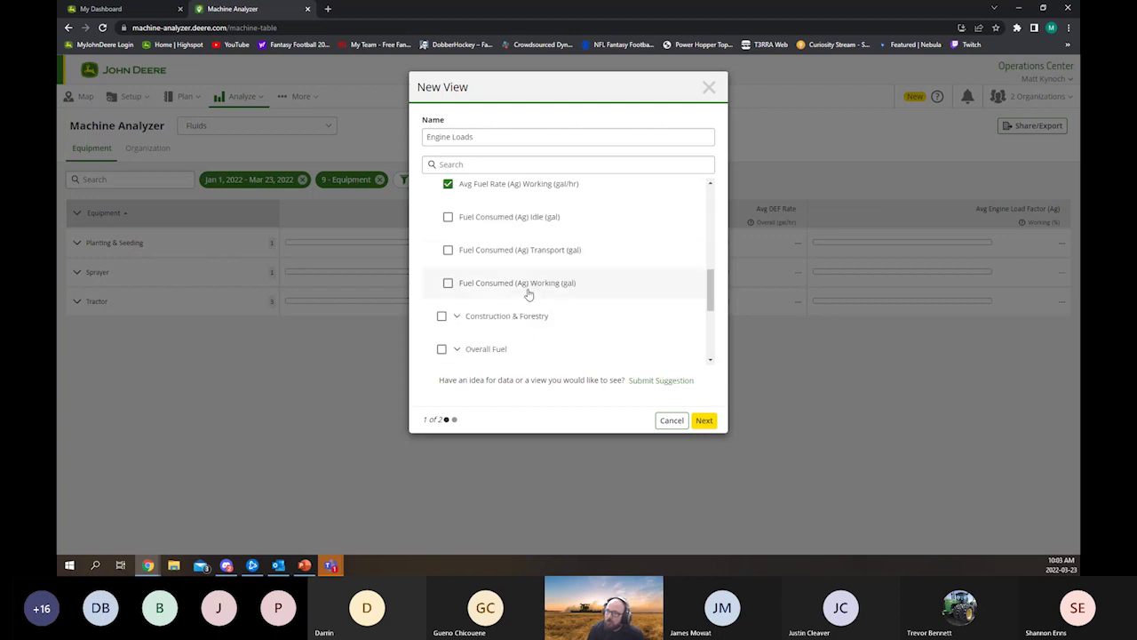
# - Collapse the Agriculture fuel measurements, check the remaining categories and continue to the new view's column arrangement
pyautogui.scroll(3, 498, 275)
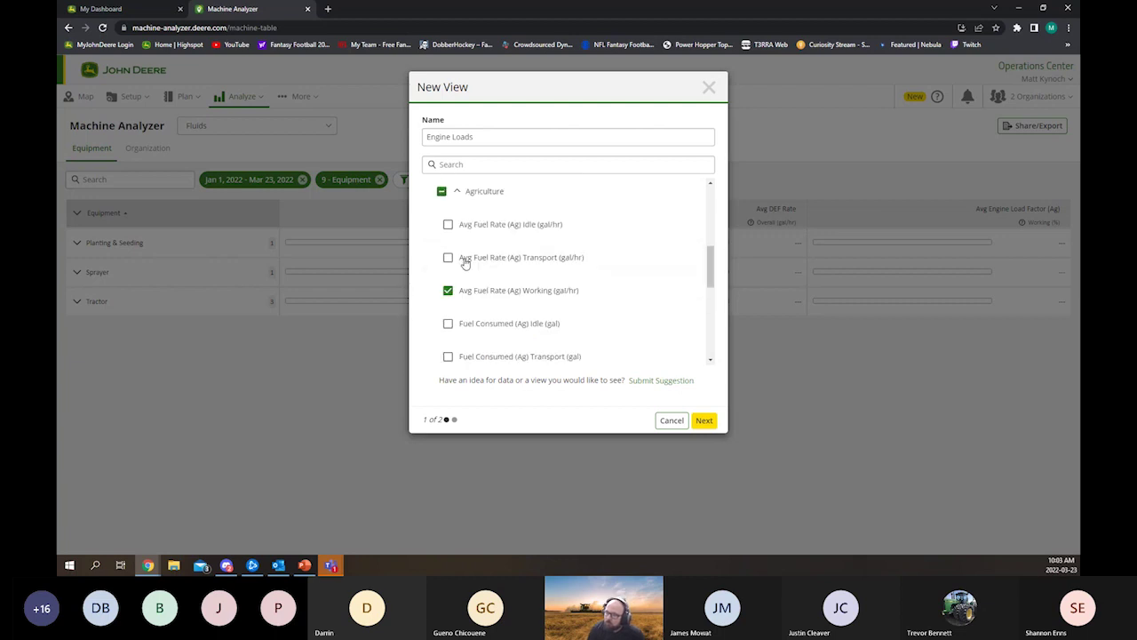
pyautogui.click(458, 192)
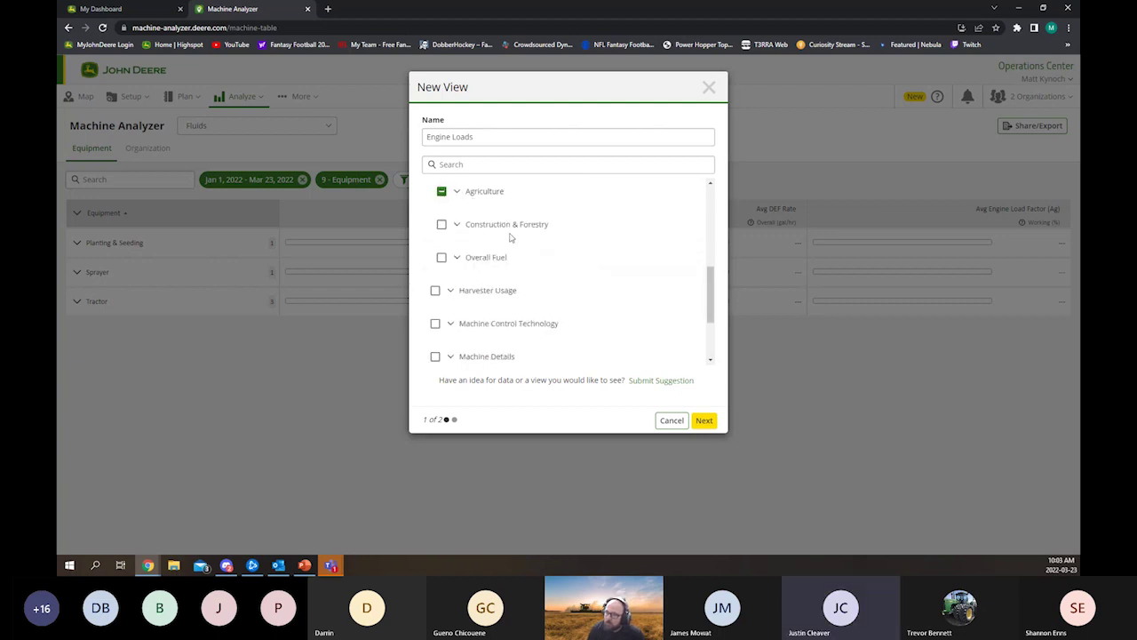
pyautogui.scroll(-3, 511, 236)
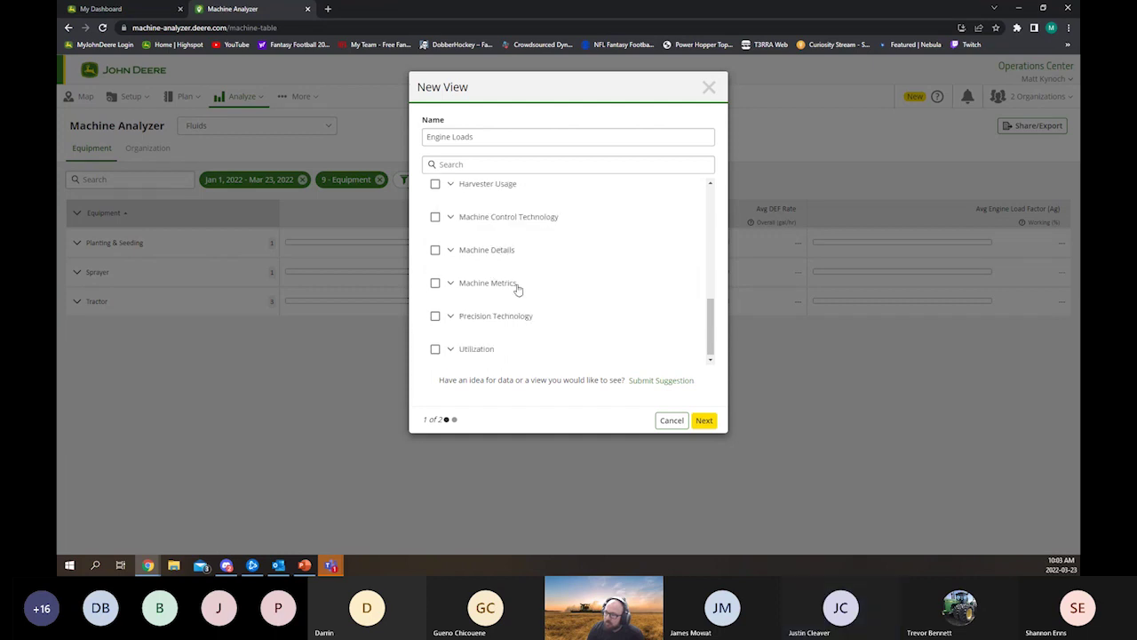
pyautogui.click(704, 423)
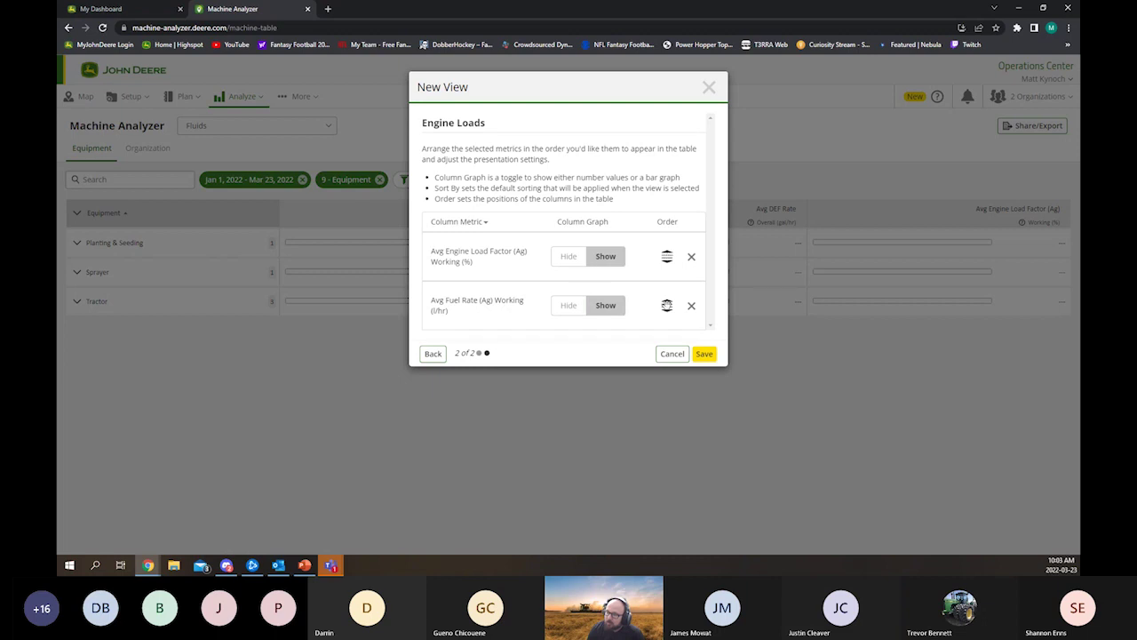
# - Keep the column graph shown for Avg Engine Load Factor (Ag) Working (%) and save the Engine Loads view
pyautogui.moveTo(665, 302)
pyautogui.mouseDown()
pyautogui.moveTo(665, 258)
pyautogui.moveTo(665, 300)
pyautogui.mouseUp()
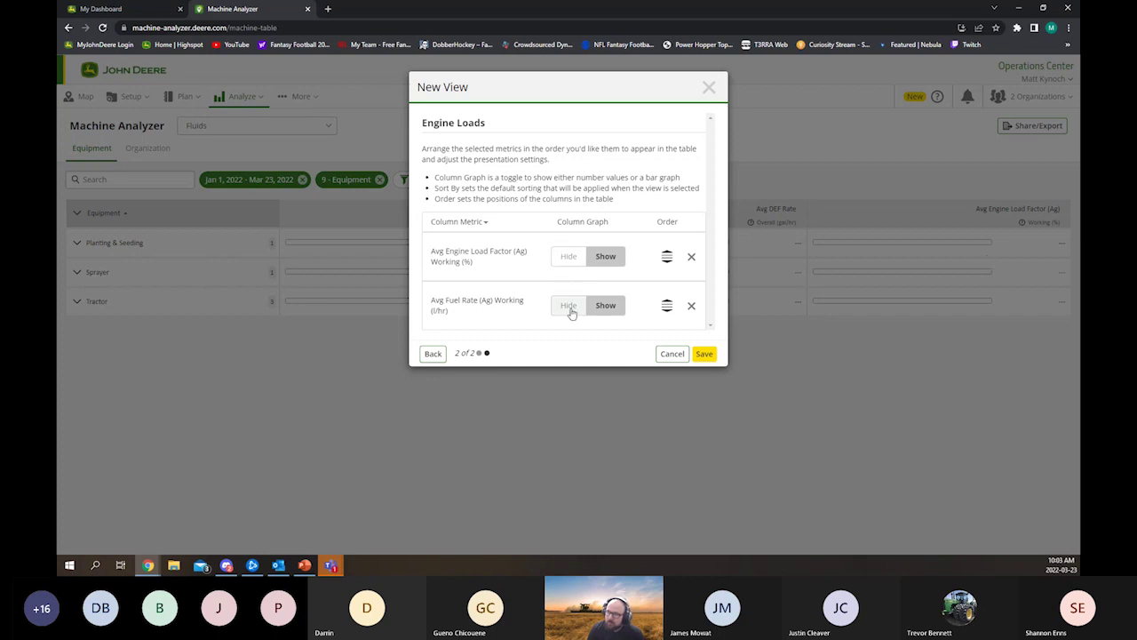
pyautogui.click(568, 257)
pyautogui.click(601, 258)
pyautogui.click(705, 355)
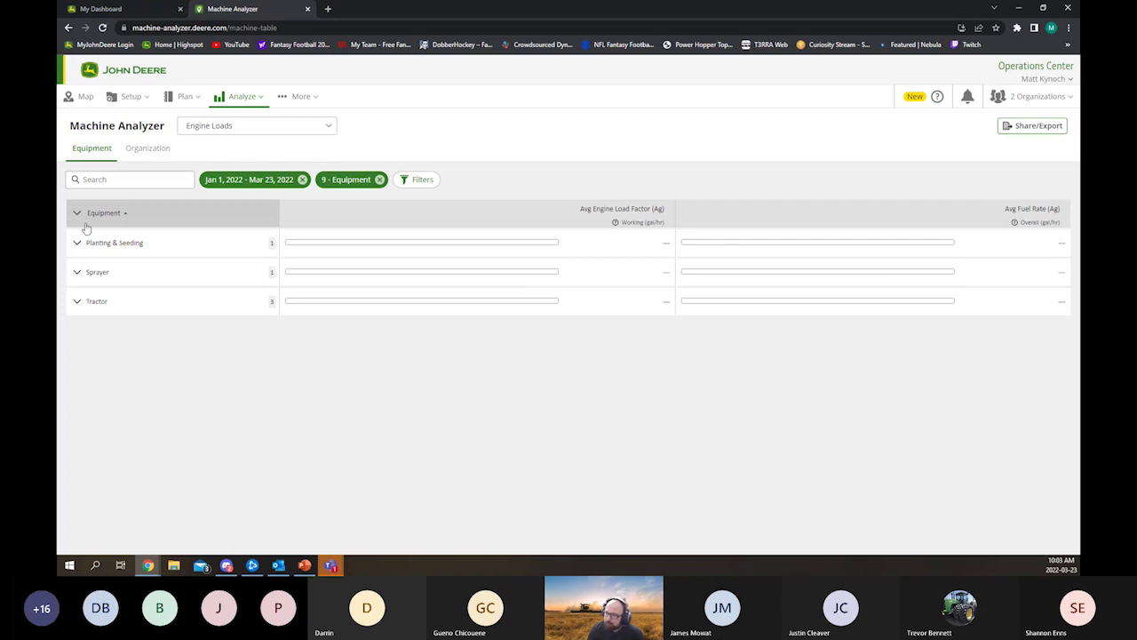
# - Clear the equipment filter and limit it to the Sprayer and Tractor categories
pyautogui.click(377, 180)
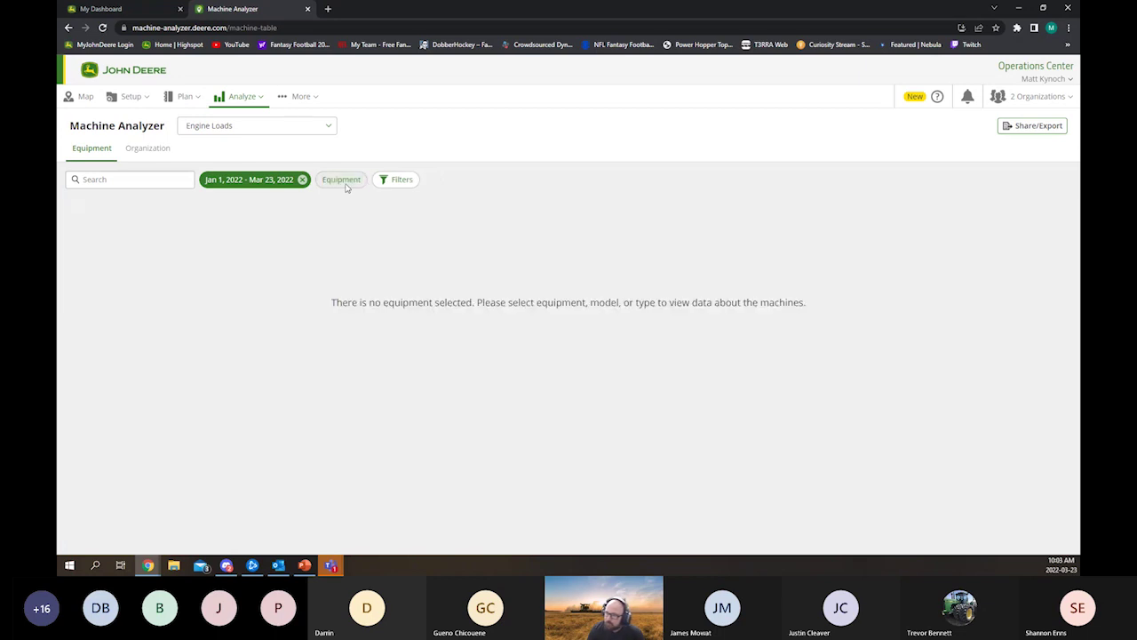
pyautogui.click(346, 183)
pyautogui.click(329, 353)
pyautogui.click(329, 385)
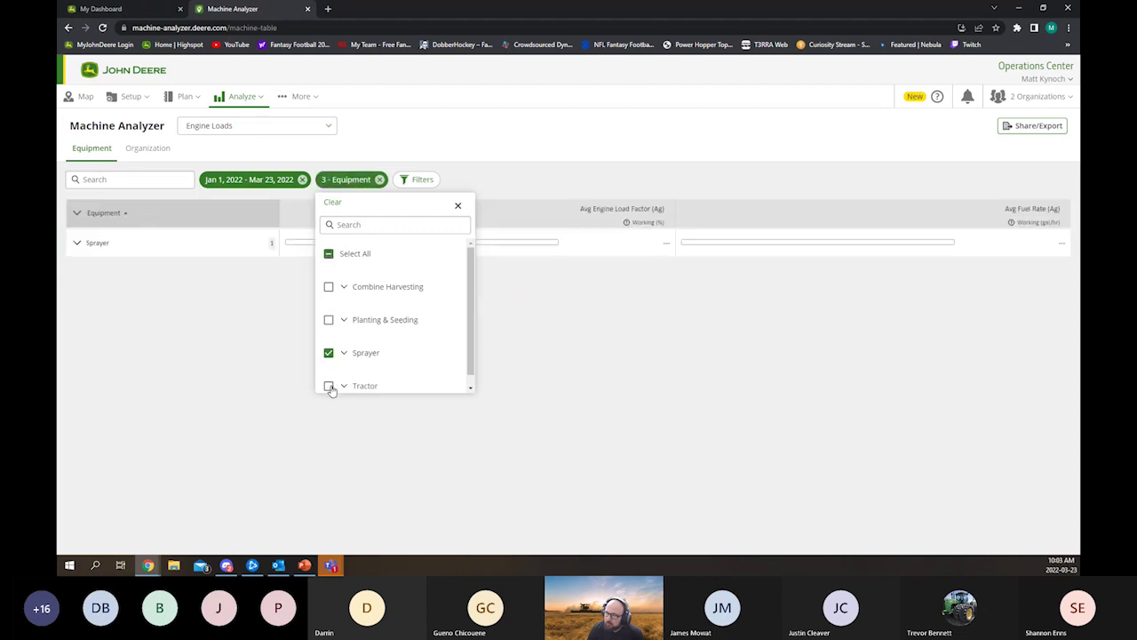
pyautogui.click(459, 206)
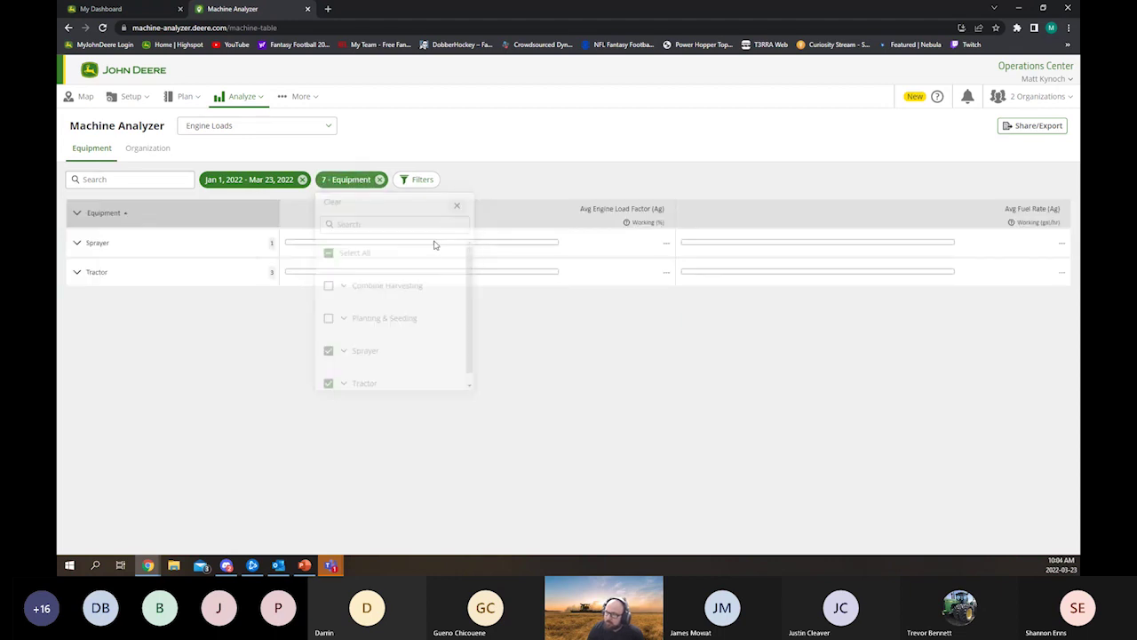
# - Set the date range filter to Lifetime
pyautogui.click(224, 181)
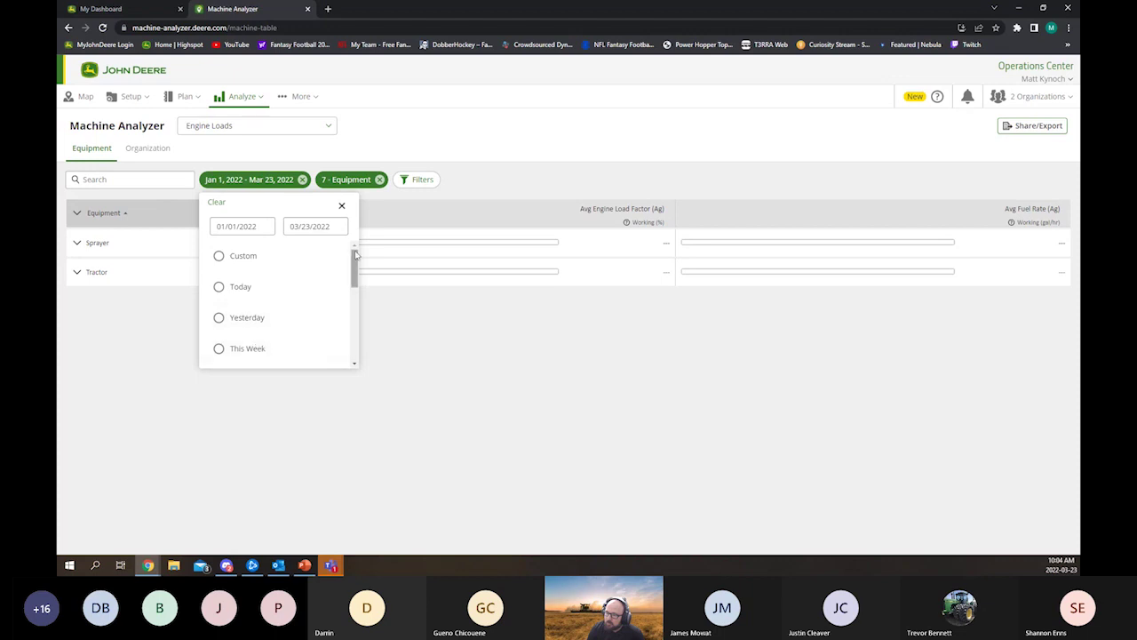
pyautogui.moveTo(356, 255); pyautogui.dragTo(297, 363)
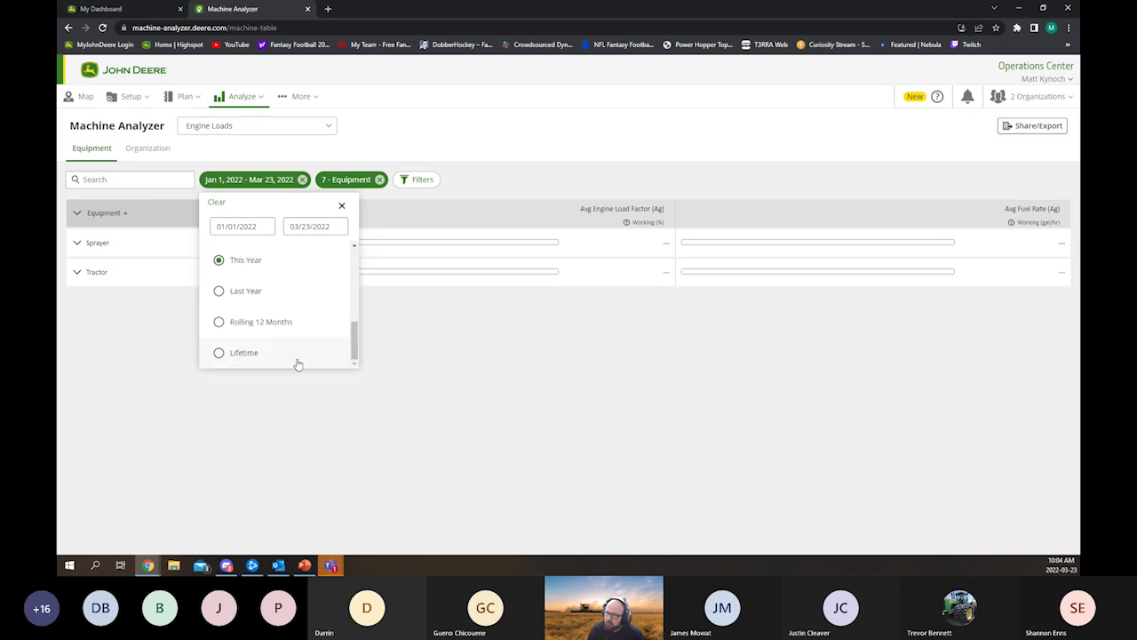
pyautogui.click(254, 323)
pyautogui.click(233, 353)
pyautogui.click(182, 319)
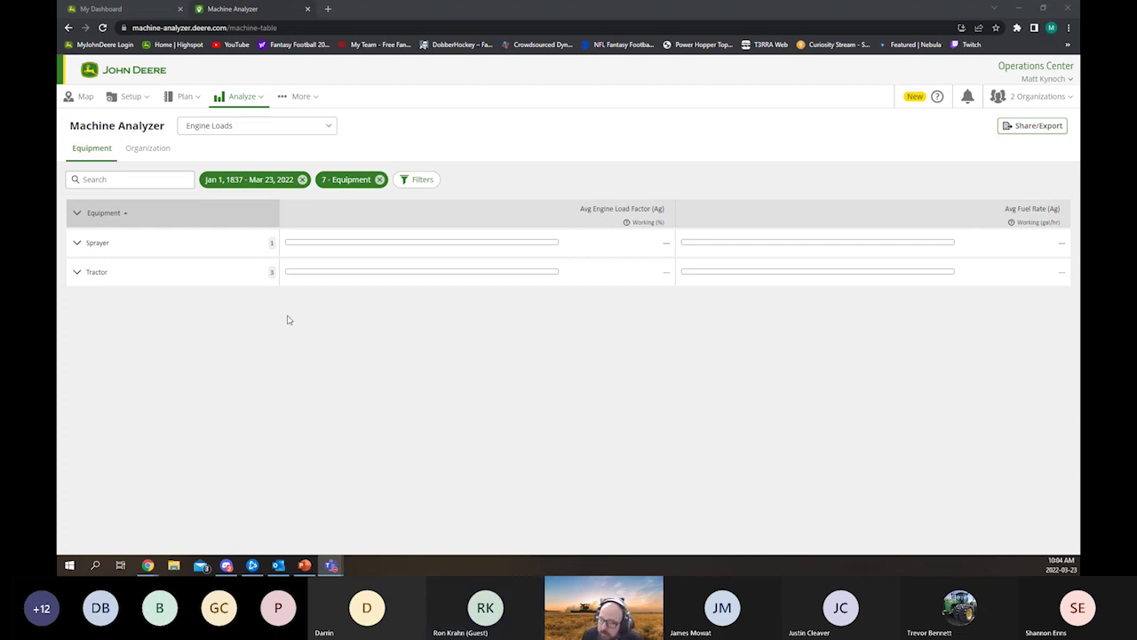
# - Look through the saved views available for the equipment table
pyautogui.click(285, 126)
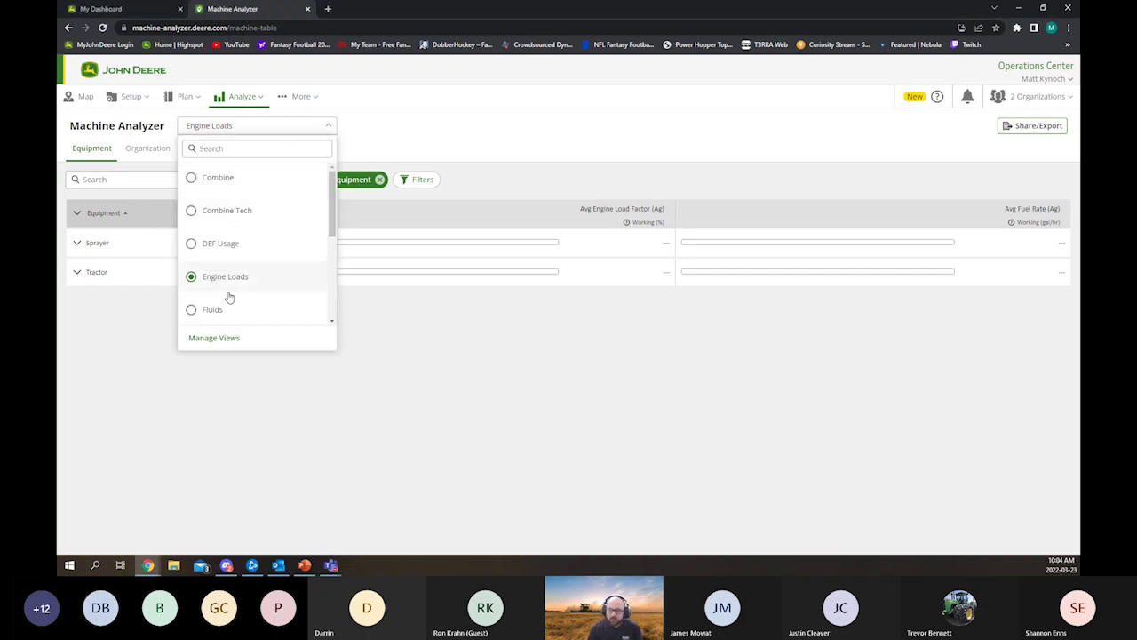
pyautogui.scroll(-5, 230, 297)
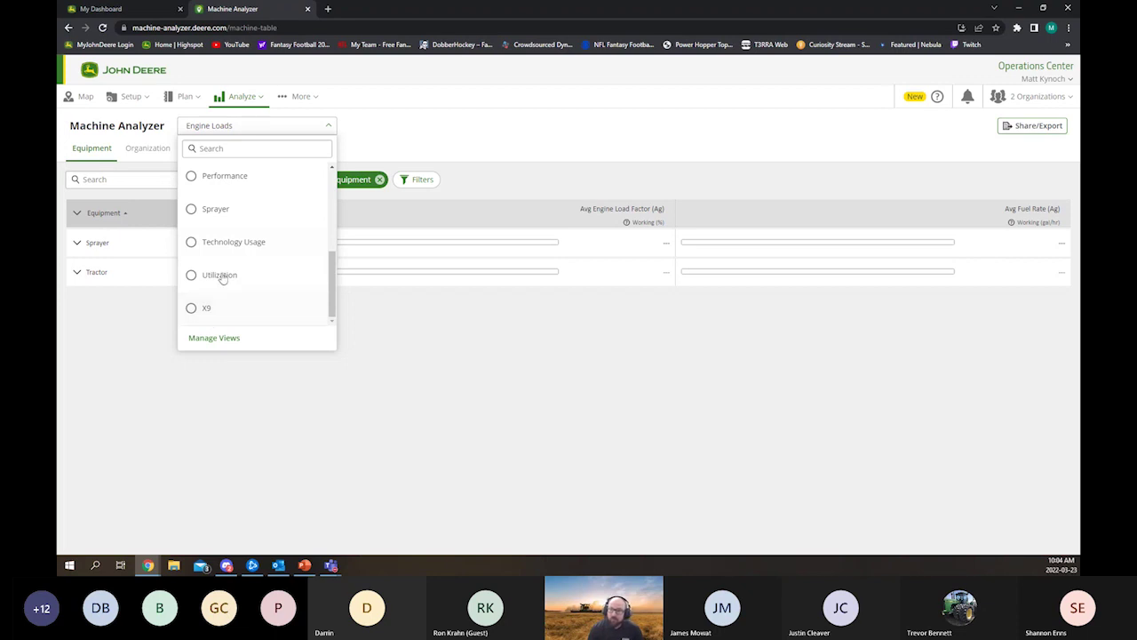
pyautogui.scroll(5, 233, 230)
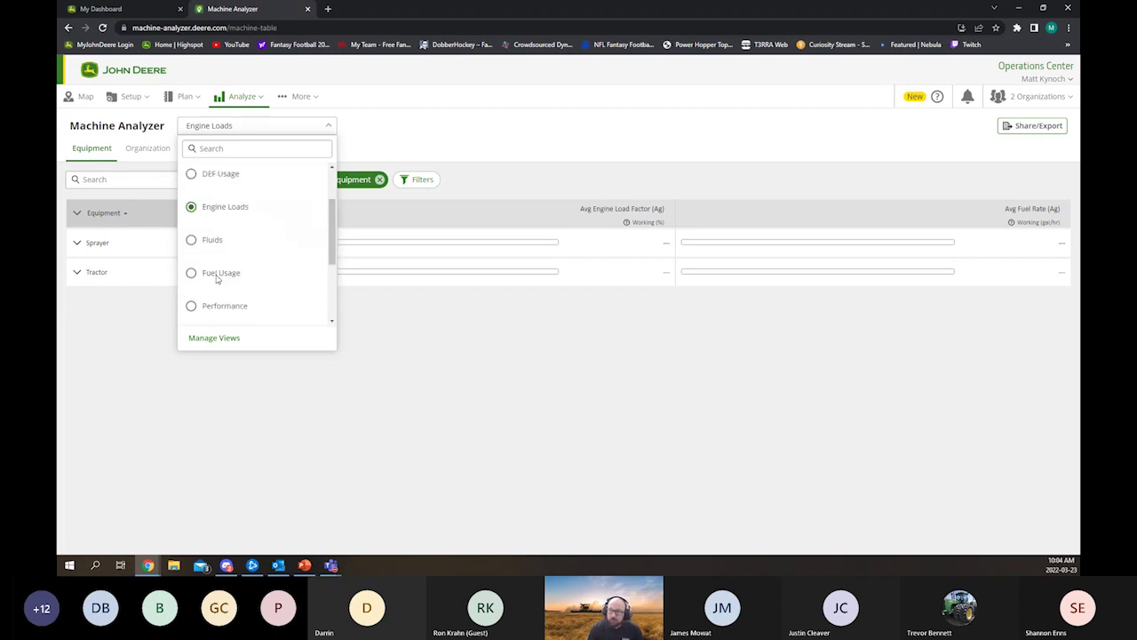
pyautogui.scroll(1, 216, 279)
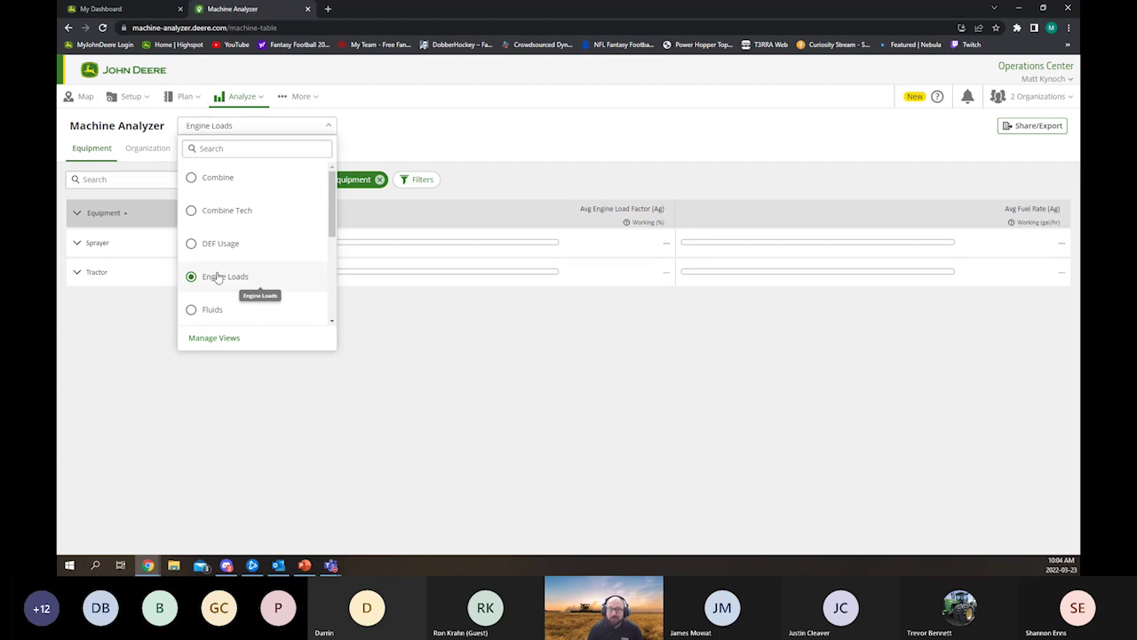
pyautogui.click(414, 121)
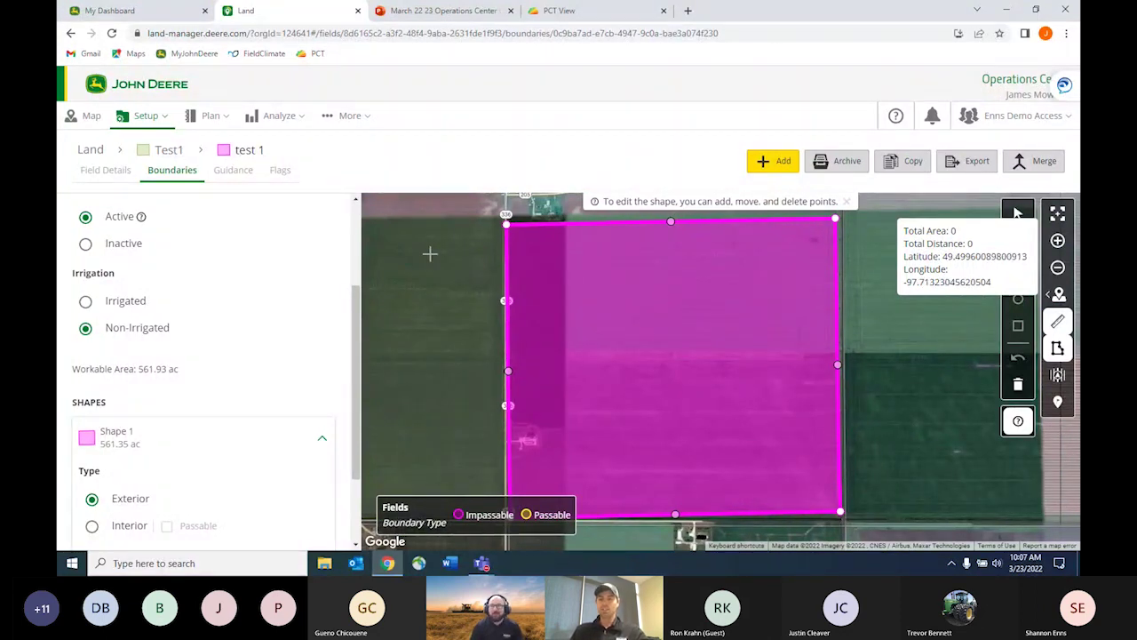
# - Measure the area of a rectangular patch in the field just west of the test 1 boundary, then end measuring
pyautogui.click(471, 232)
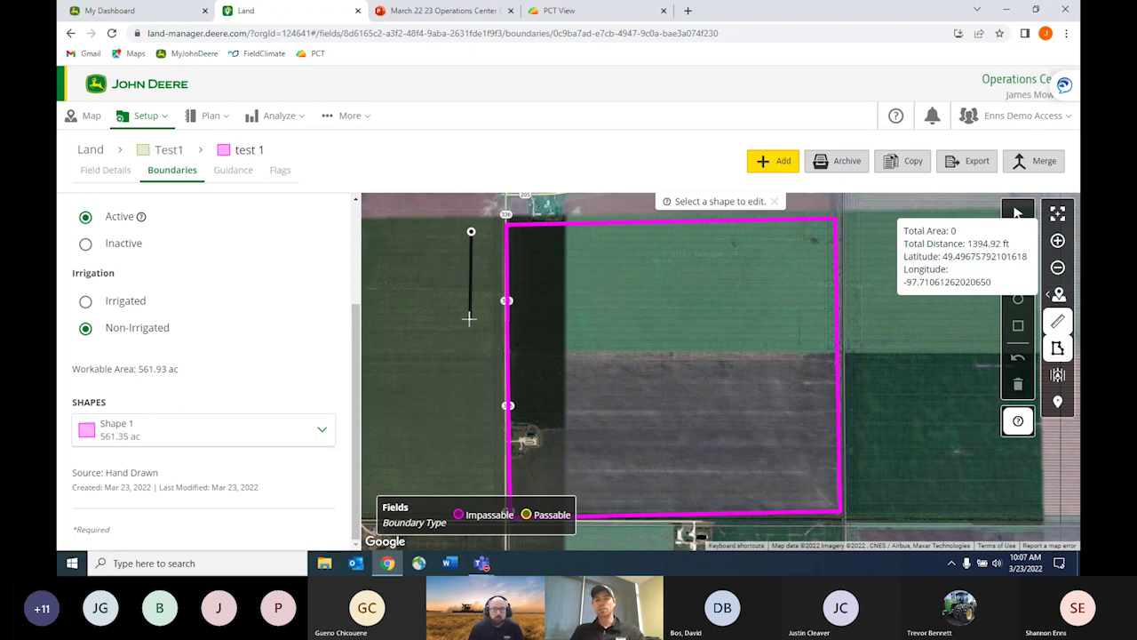
pyautogui.click(470, 361)
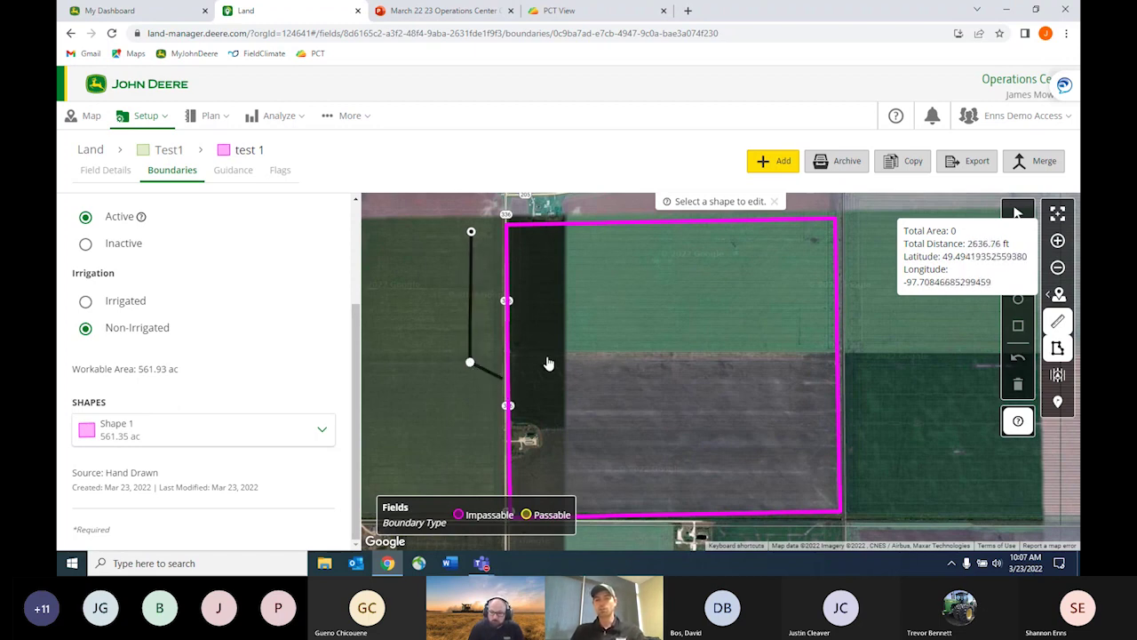
pyautogui.click(400, 363)
pyautogui.click(404, 229)
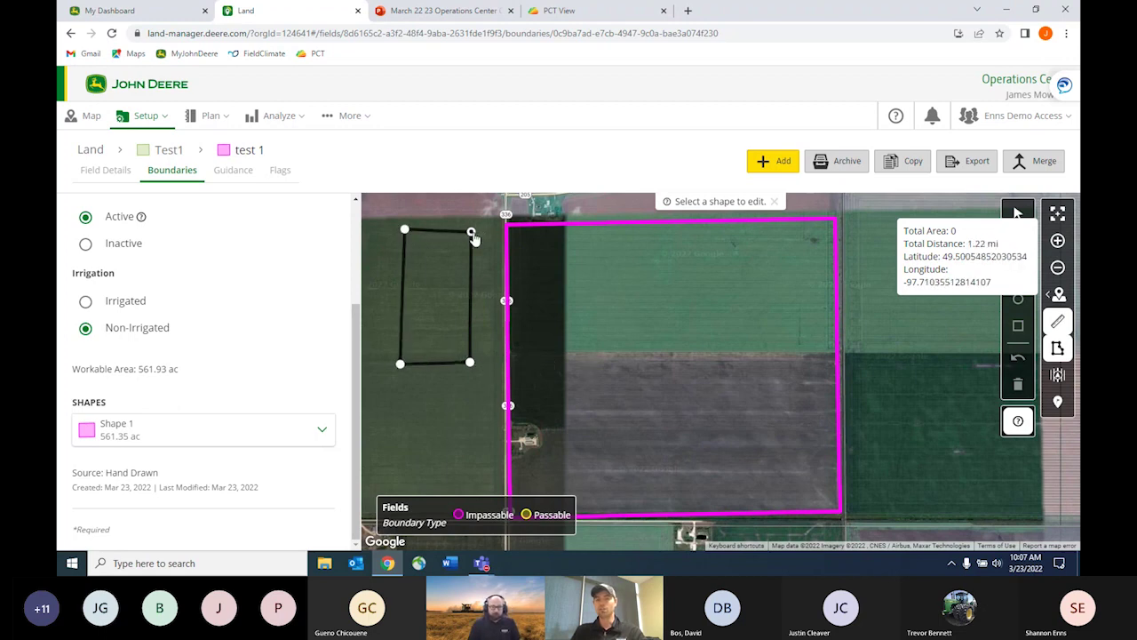
pyautogui.click(472, 232)
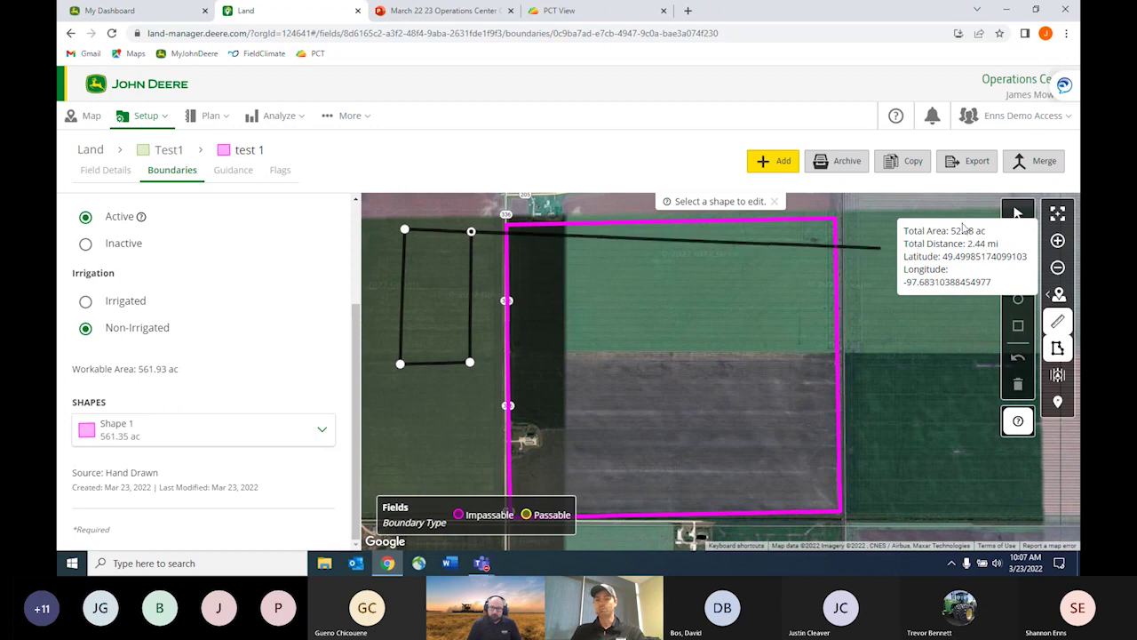
pyautogui.click(1059, 323)
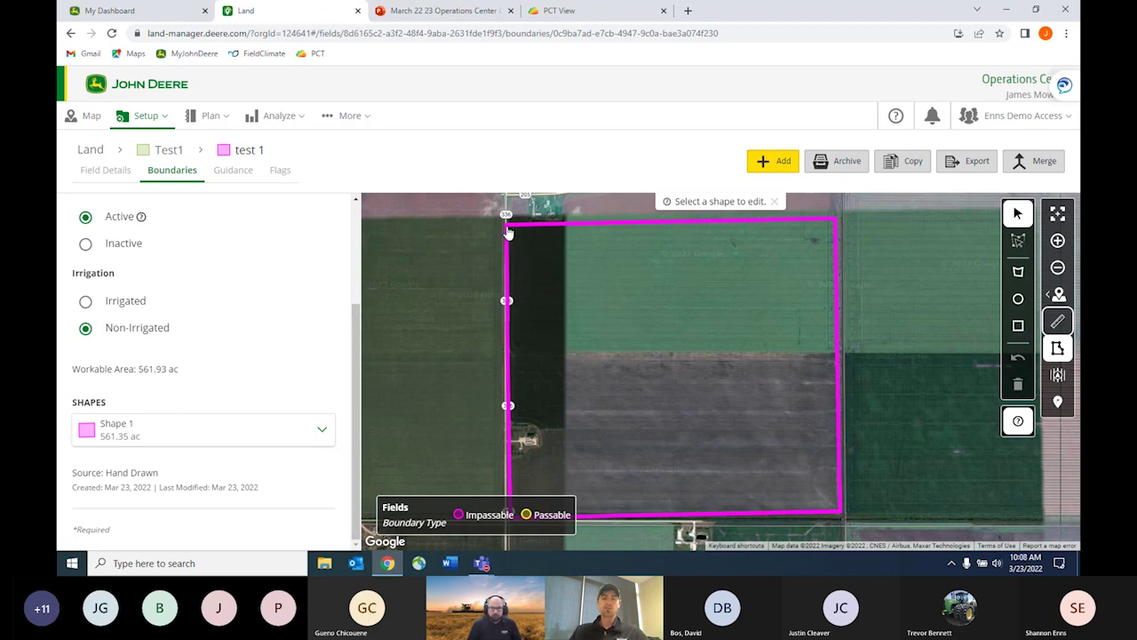
# - Enlarge Shape 1 of the test 1 boundary to about 589 ac by moving its two northern corner points outward
pyautogui.click(508, 276)
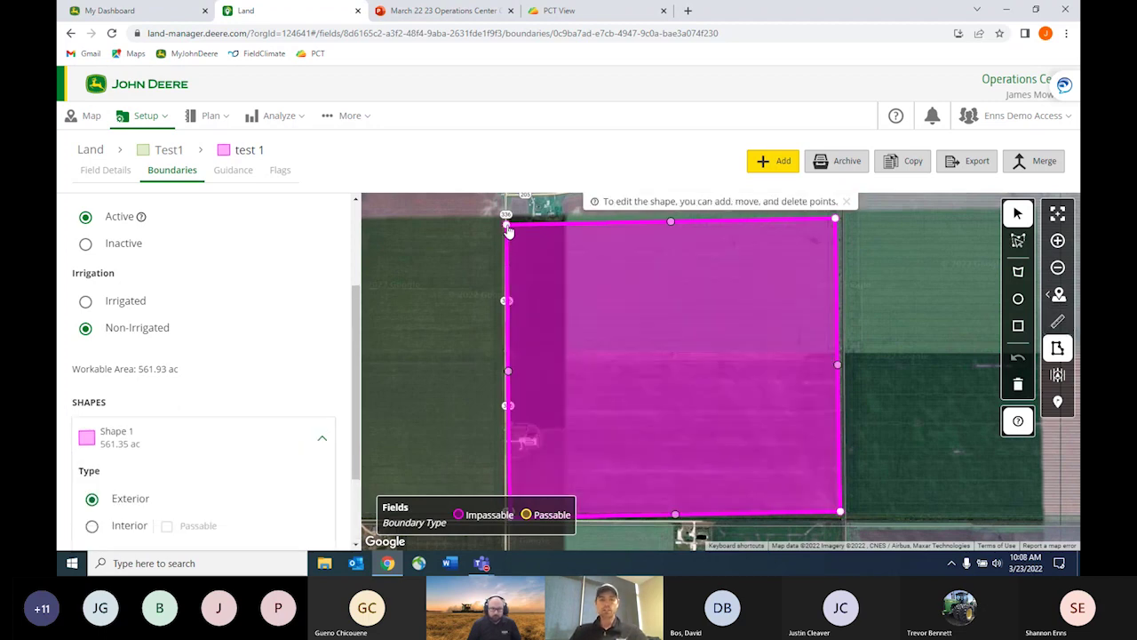
pyautogui.moveTo(507, 226); pyautogui.dragTo(506, 216)
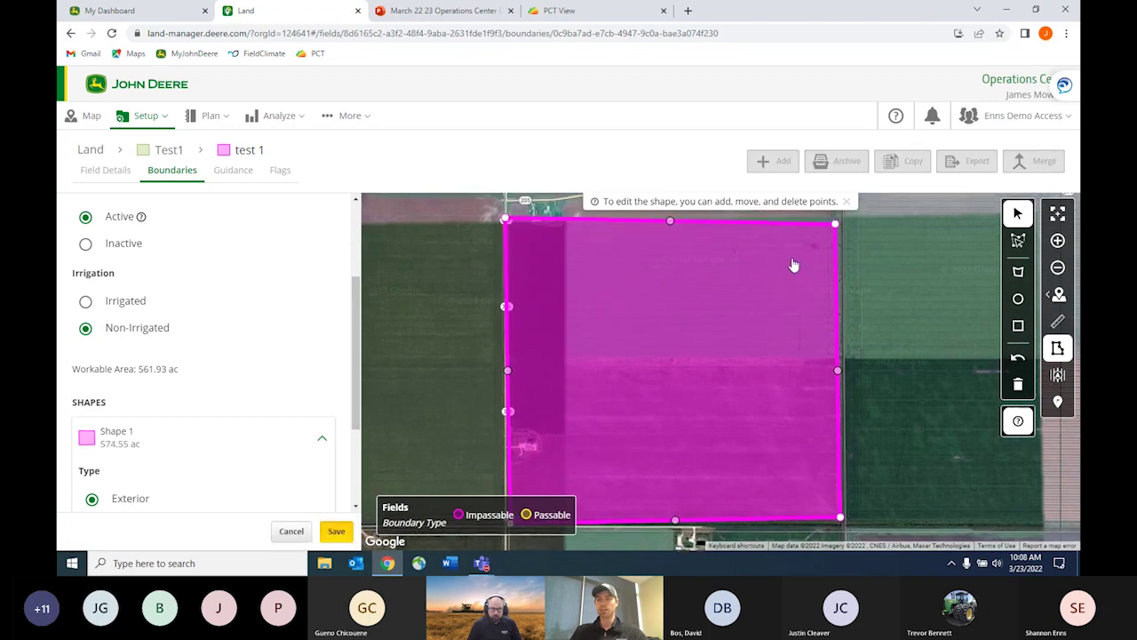
pyautogui.moveTo(837, 223); pyautogui.dragTo(842, 219)
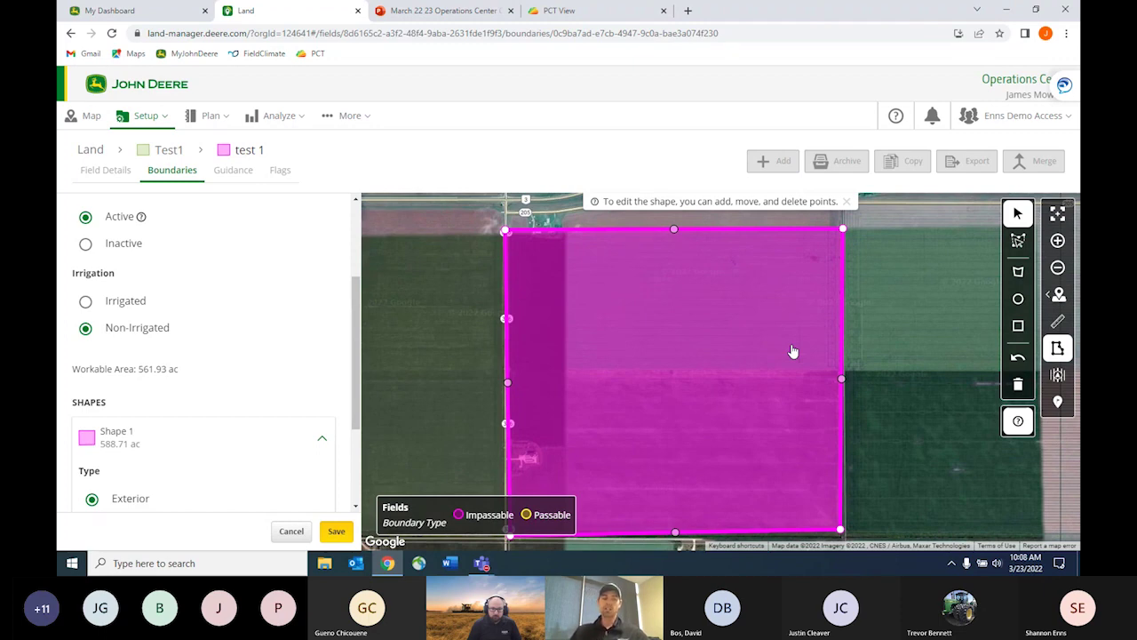
pyautogui.click(395, 340)
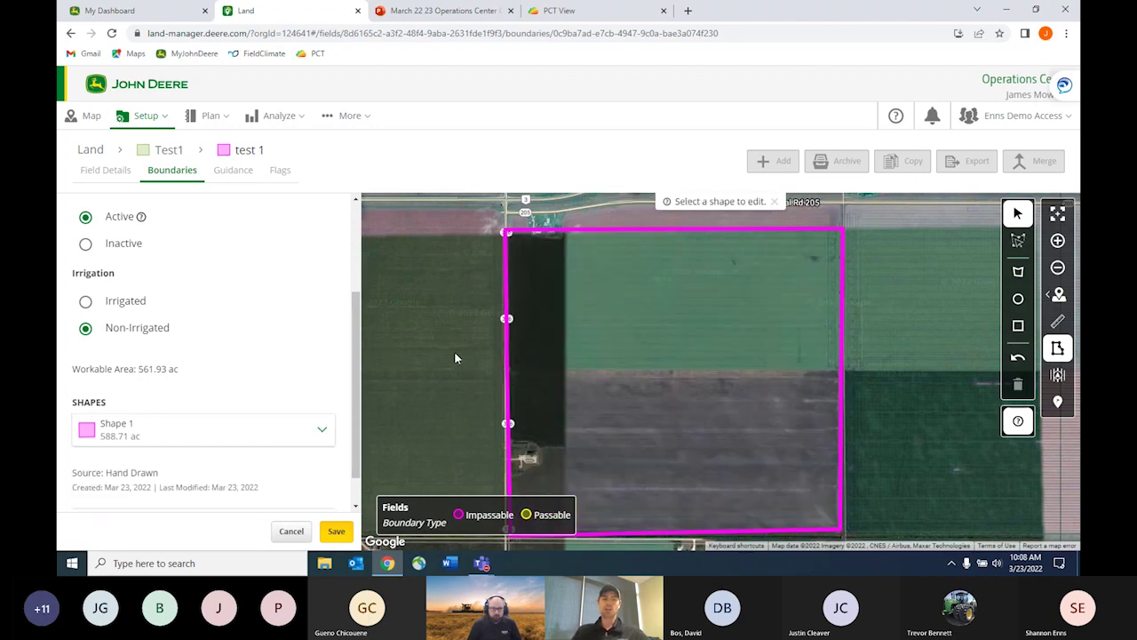
pyautogui.click(507, 318)
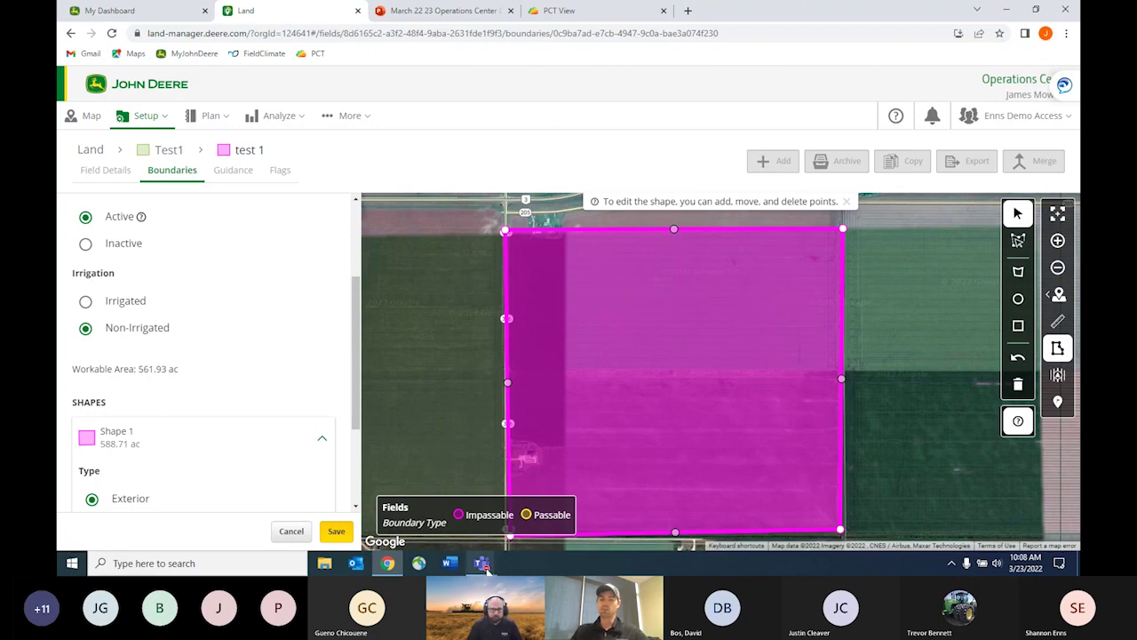
# - Switch to the Microsoft Teams meeting window and stop sharing the screen
pyautogui.moveTo(482, 565)
pyautogui.click(476, 493)
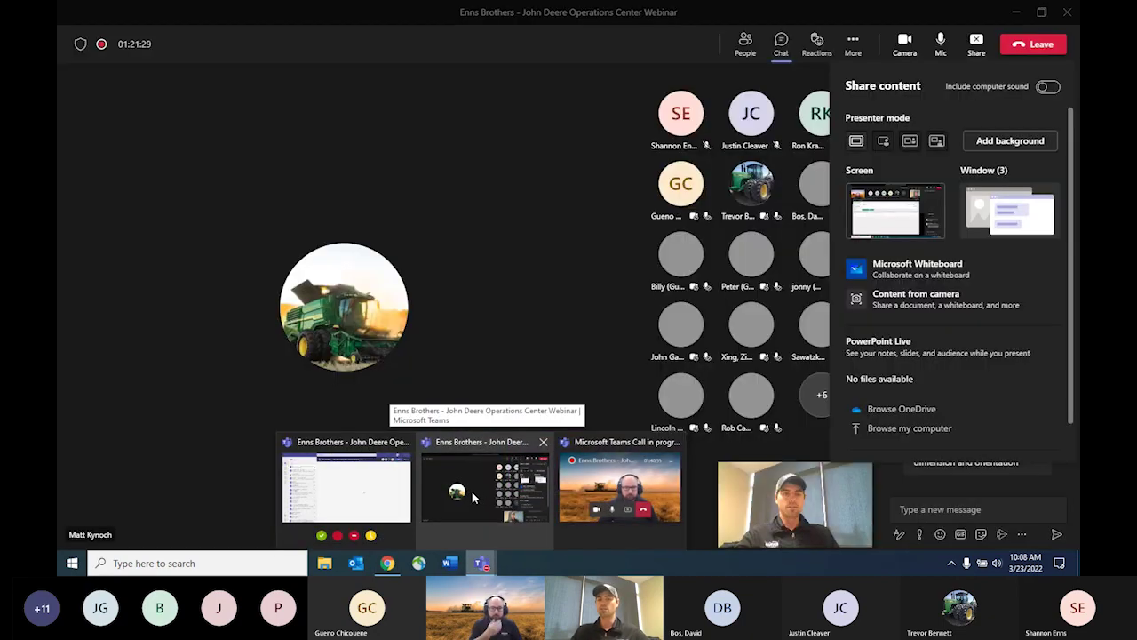
pyautogui.click(974, 44)
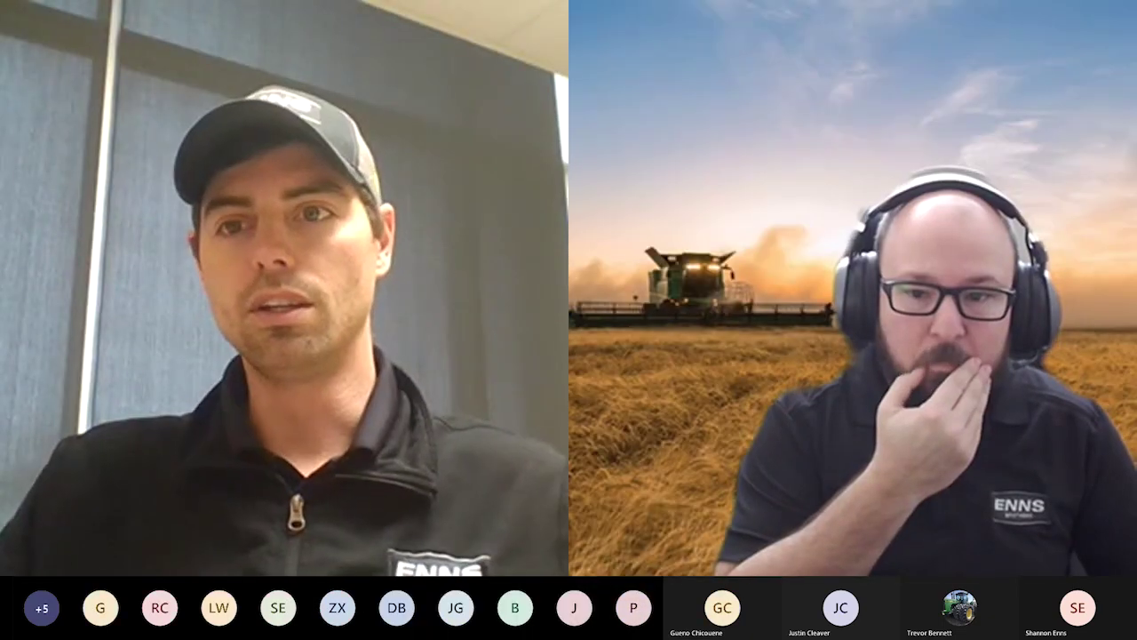